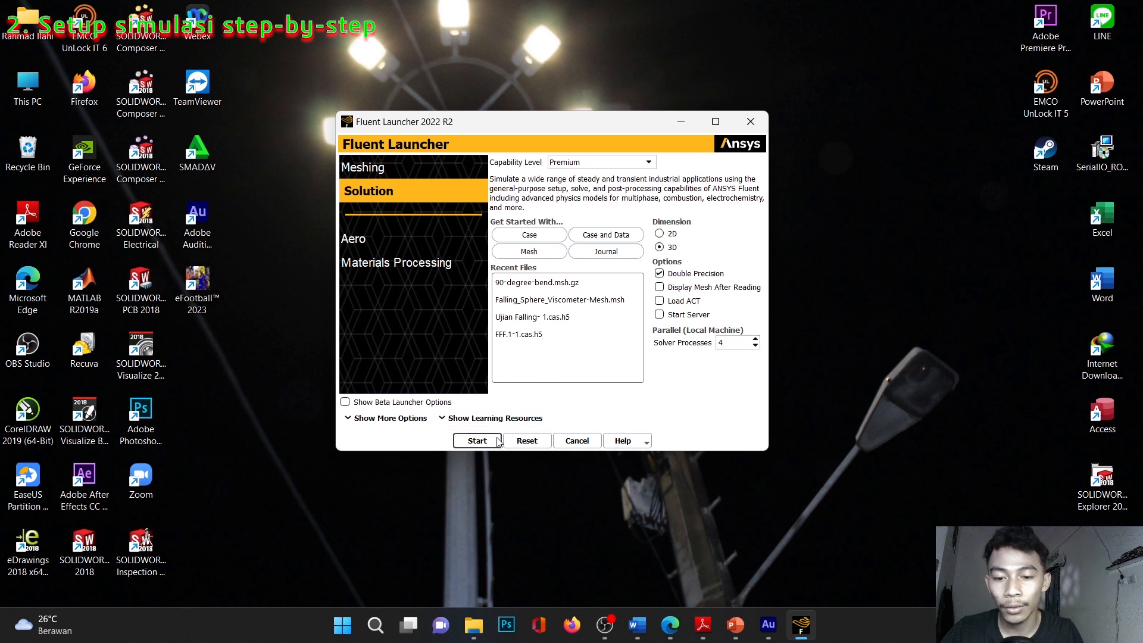
- Start the 3D double-precision solution session with 4 solver processes and browse to the W-6\2 folder for a mesh to read
{"action": "left_click", "coordinate": [477, 441]}
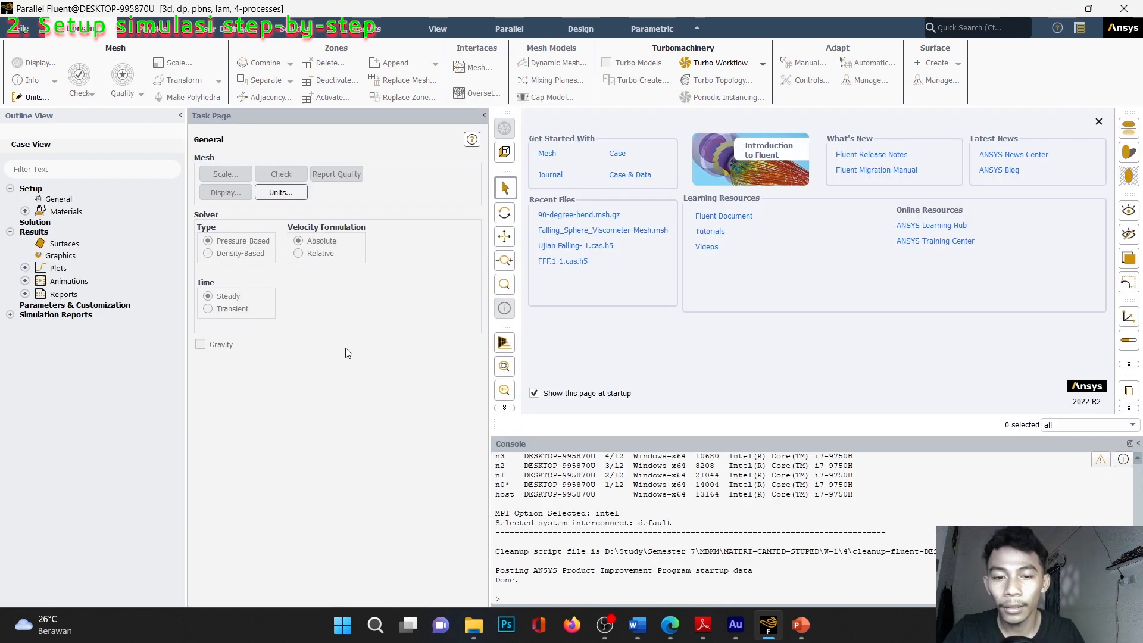
{"action": "left_click", "coordinate": [32, 31]}
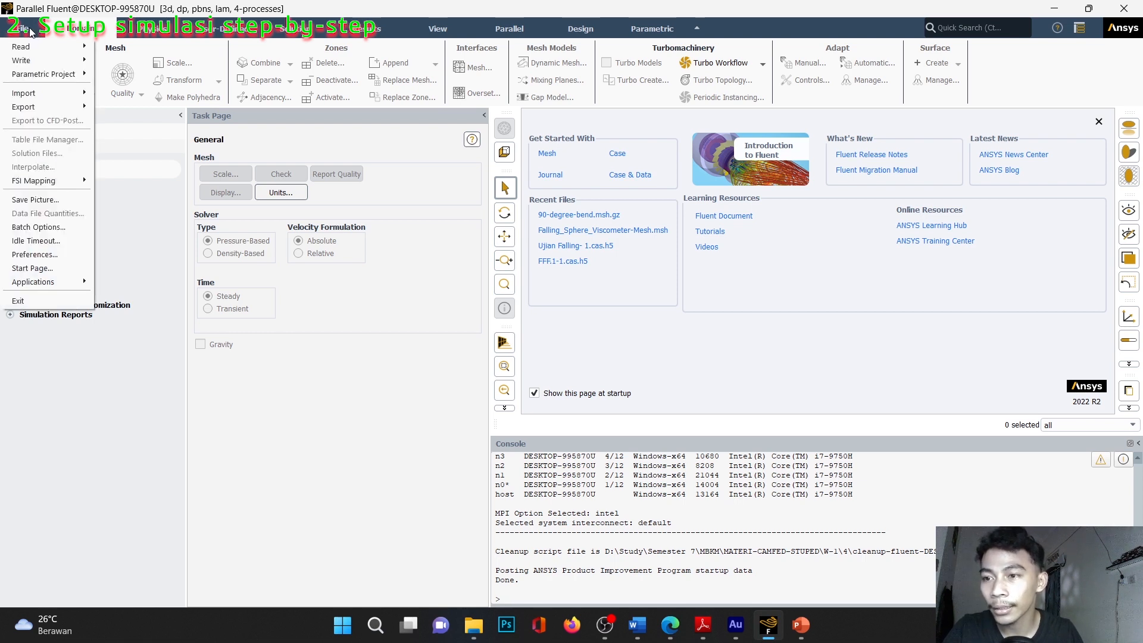
{"action": "mouse_move", "coordinate": [41, 46]}
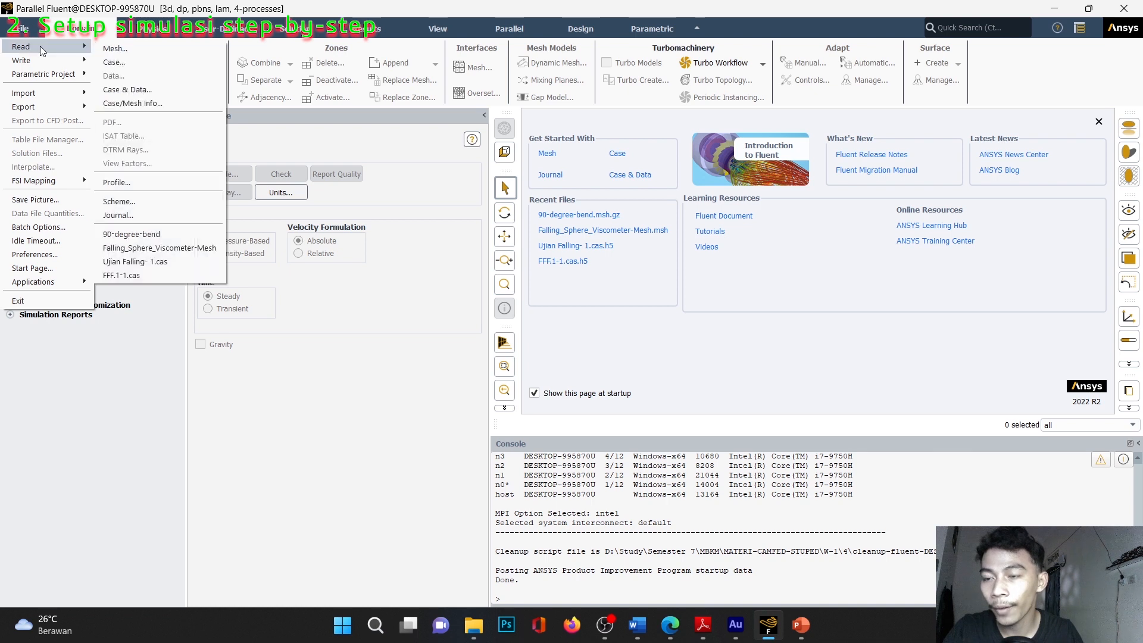
{"action": "left_click", "coordinate": [120, 49]}
{"action": "left_click", "coordinate": [541, 202]}
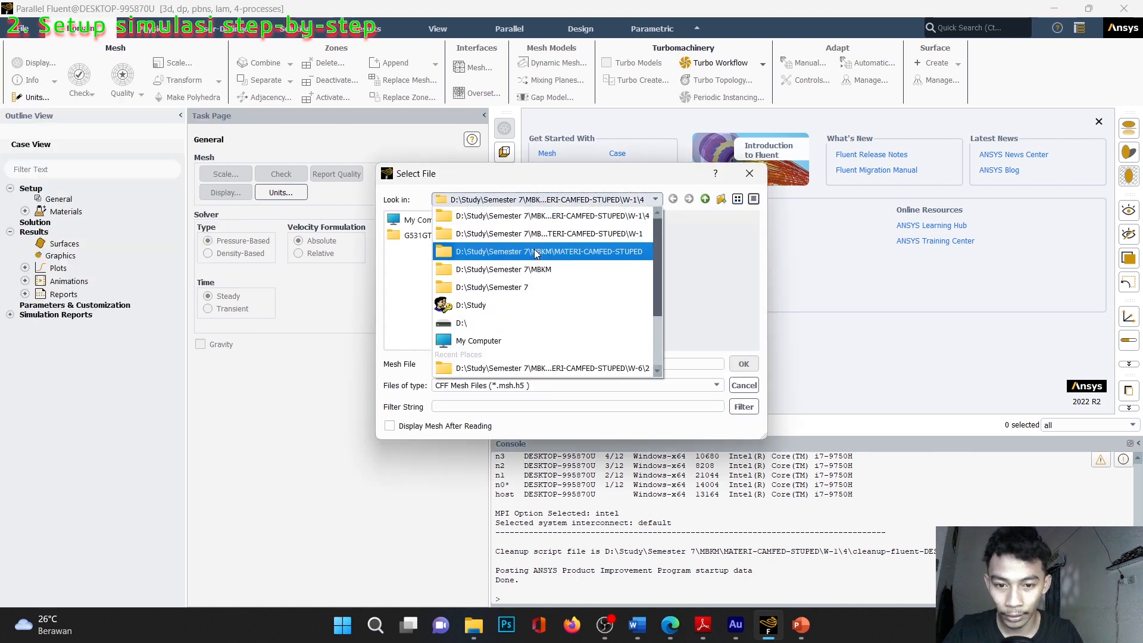
{"action": "left_click", "coordinate": [534, 251]}
{"action": "scroll", "coordinate": [485, 316], "scroll_direction": "down", "scroll_amount": 1}
{"action": "double_click", "coordinate": [488, 324]}
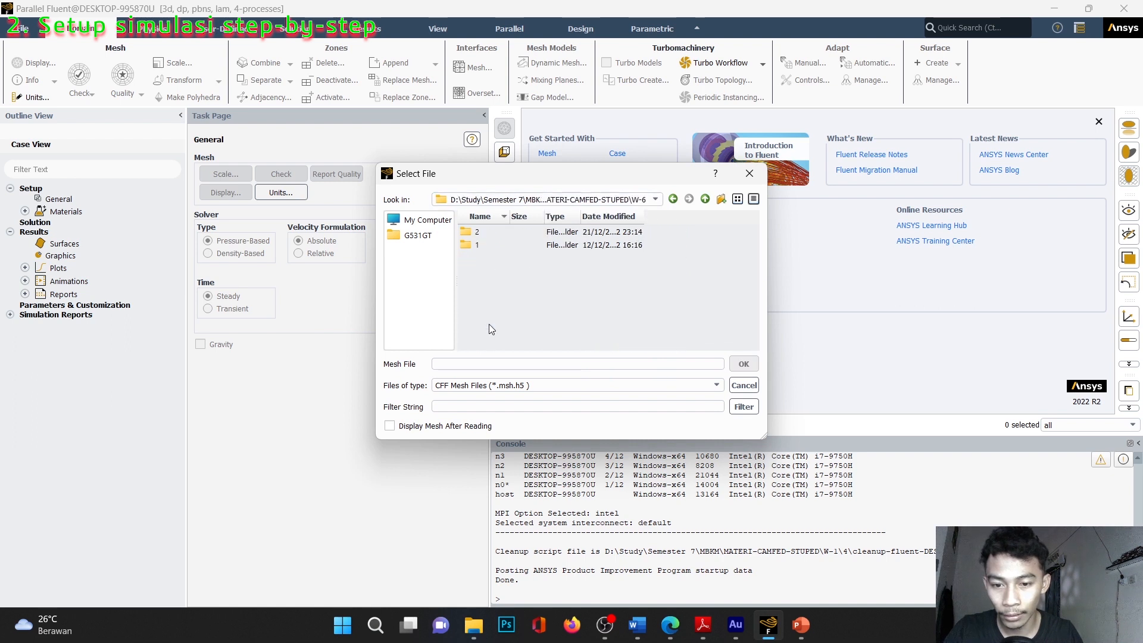
{"action": "double_click", "coordinate": [492, 232]}
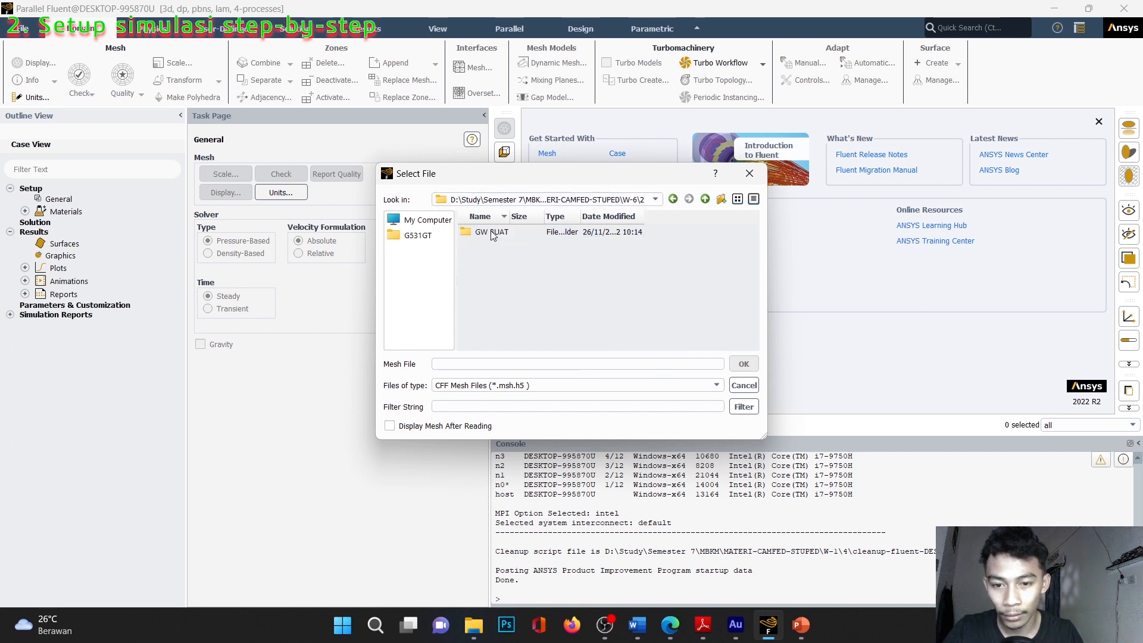
- List all mesh file types and read the mesh file 90-degree-bend.msh.gz
{"action": "left_click", "coordinate": [519, 385]}
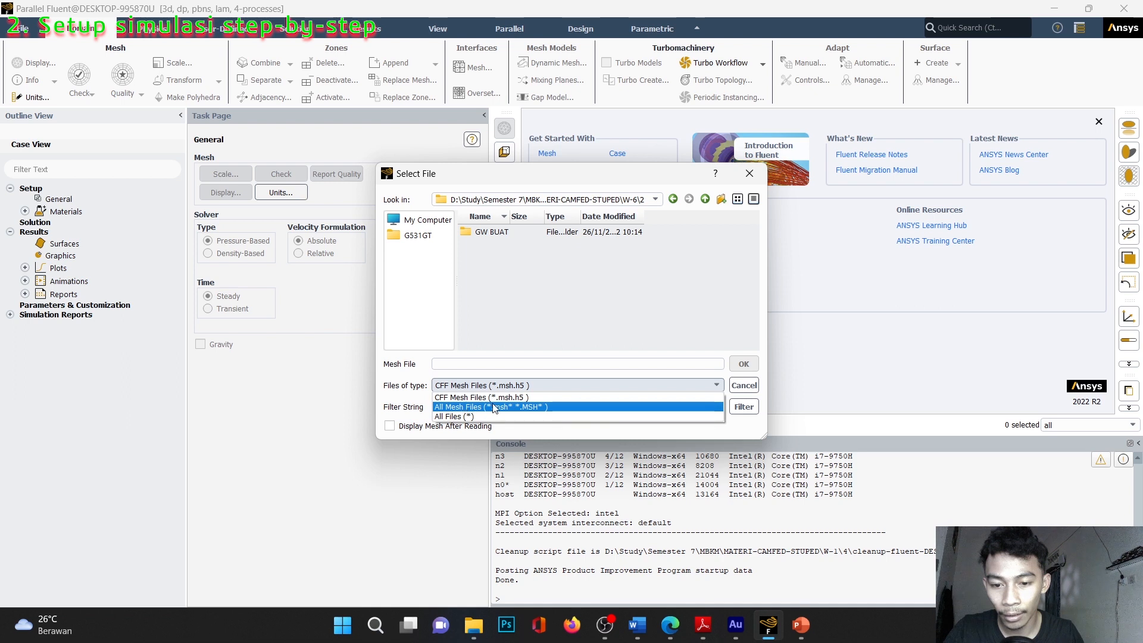
{"action": "left_click", "coordinate": [521, 407]}
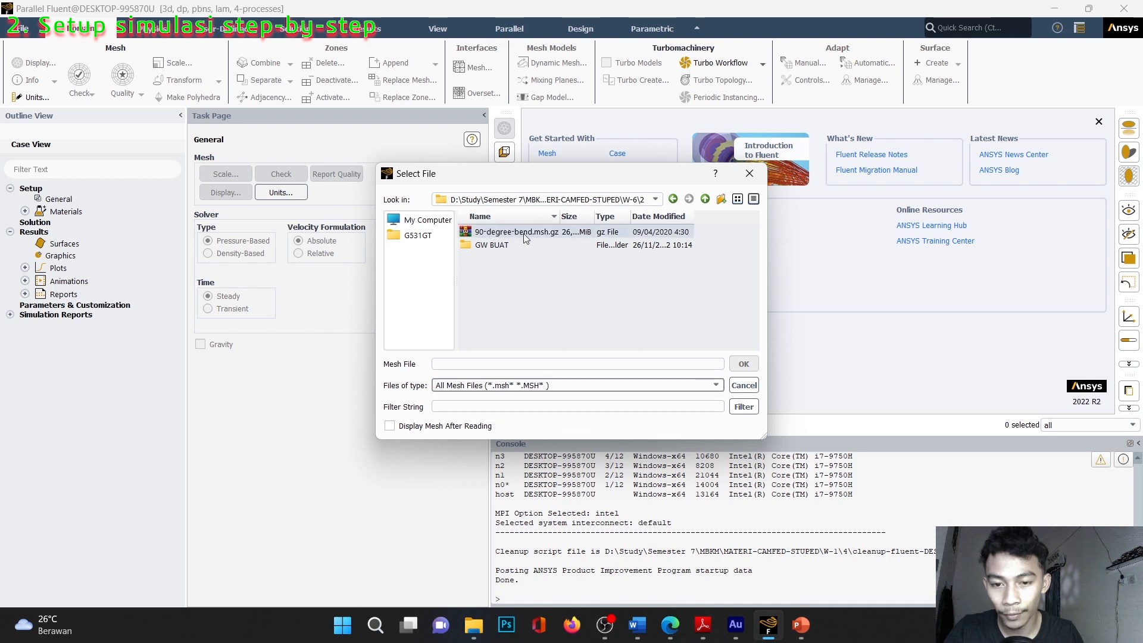
{"action": "left_click", "coordinate": [494, 235]}
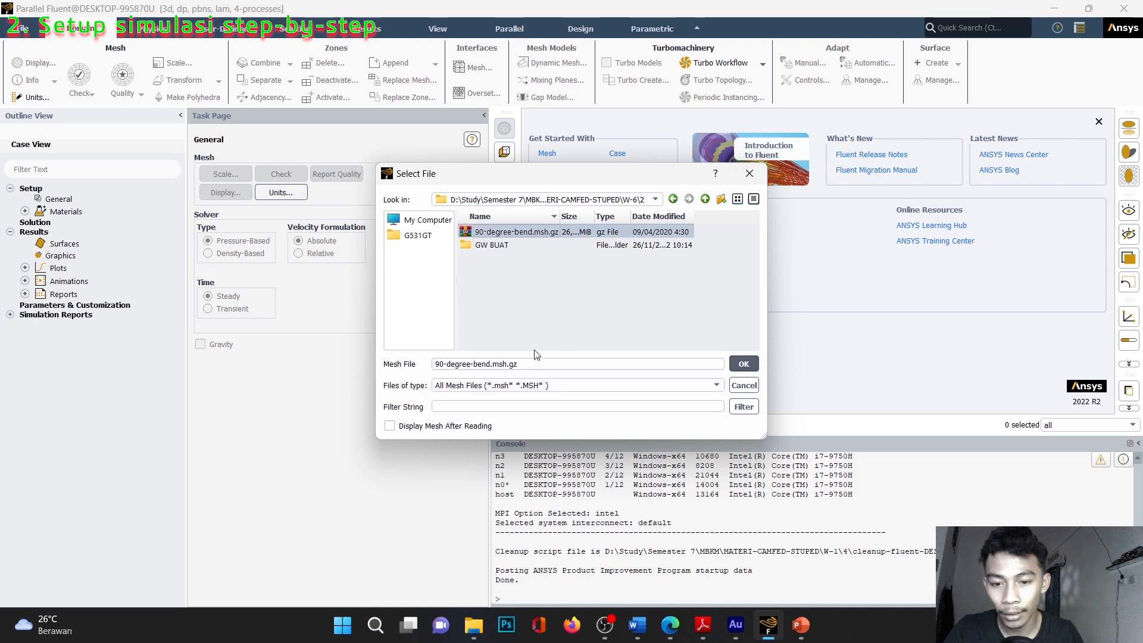
{"action": "left_click", "coordinate": [744, 363]}
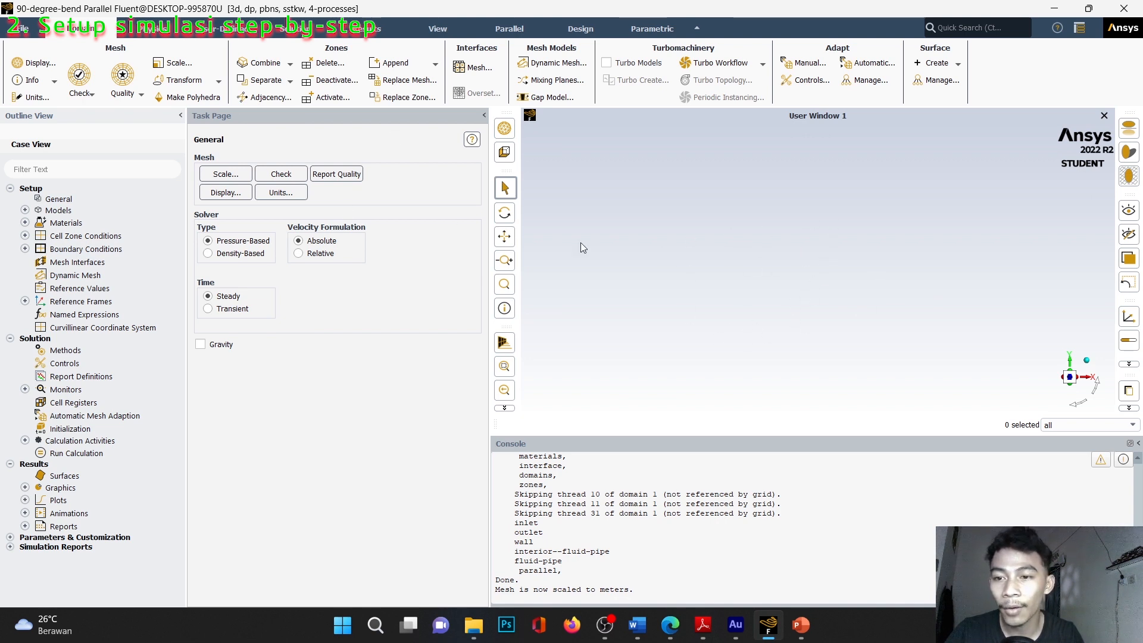
- Display the pipe mesh with edges and faces on the inlet, outlet and wall surfaces
{"action": "left_click", "coordinate": [31, 64]}
{"action": "left_click_drag", "start_coordinate": [280, 294], "coordinate": [280, 227]}
{"action": "left_click", "coordinate": [341, 270]}
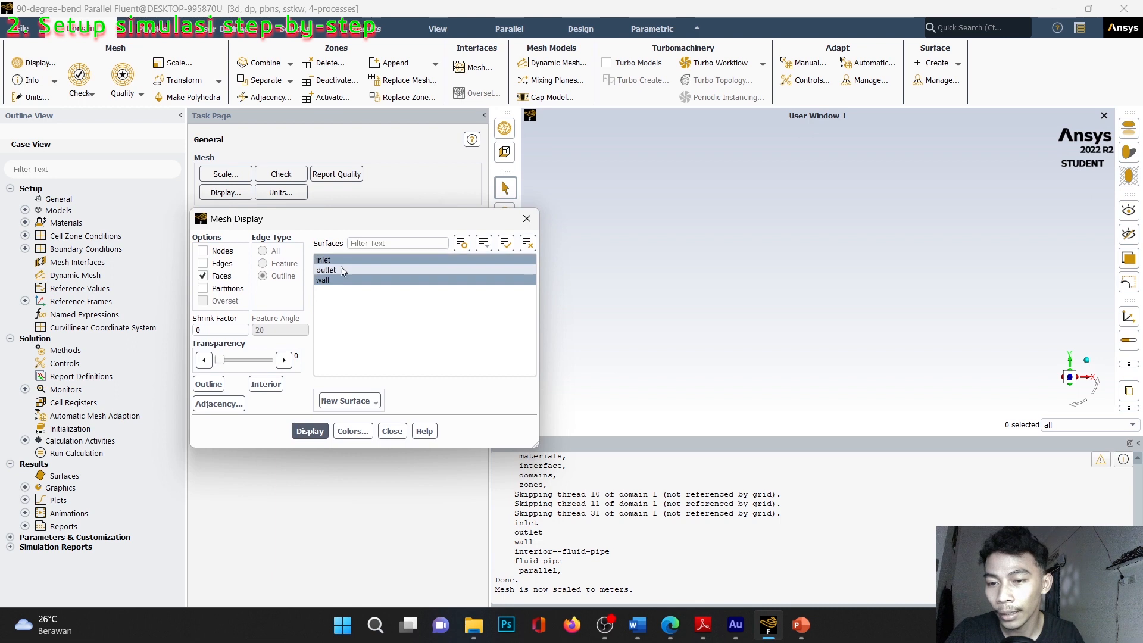
{"action": "left_click", "coordinate": [336, 281]}
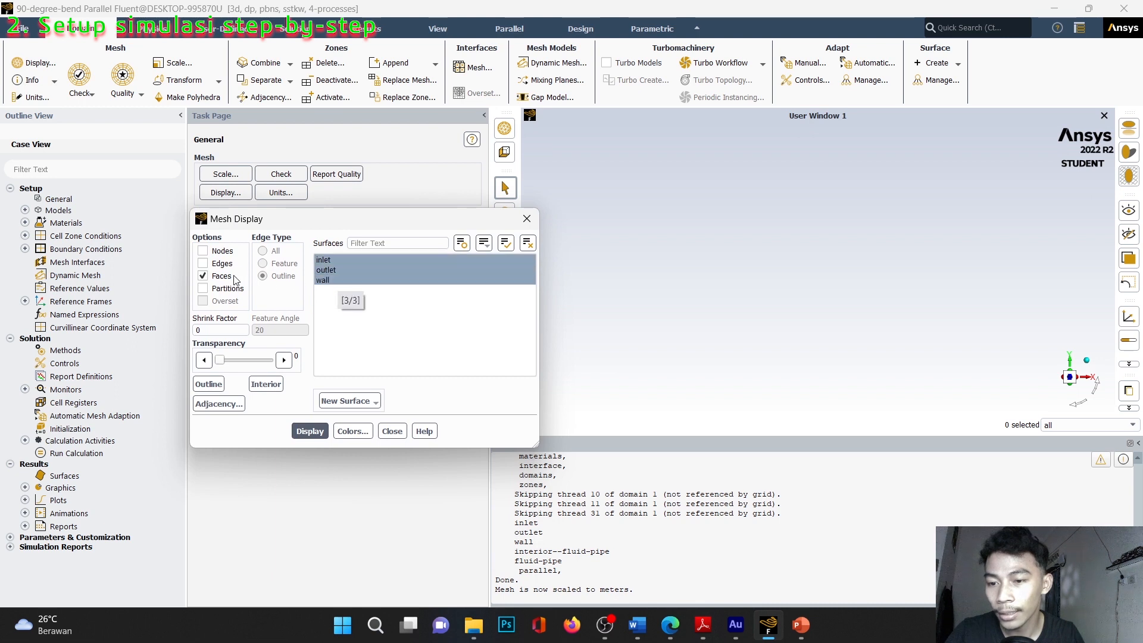
{"action": "left_click", "coordinate": [203, 263]}
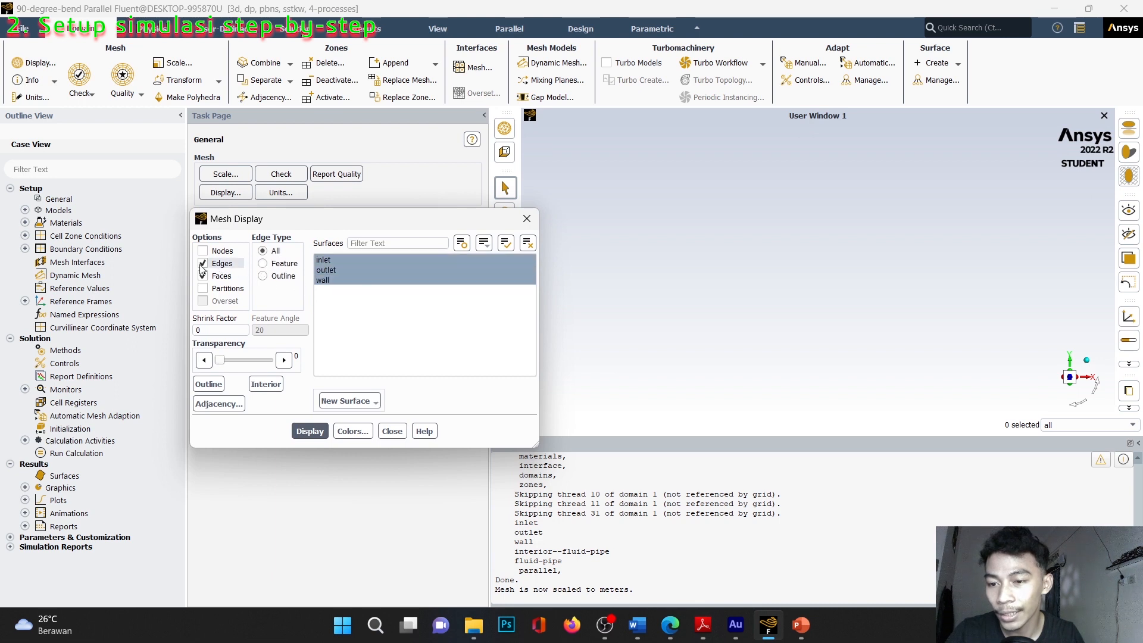
{"action": "left_click", "coordinate": [310, 433]}
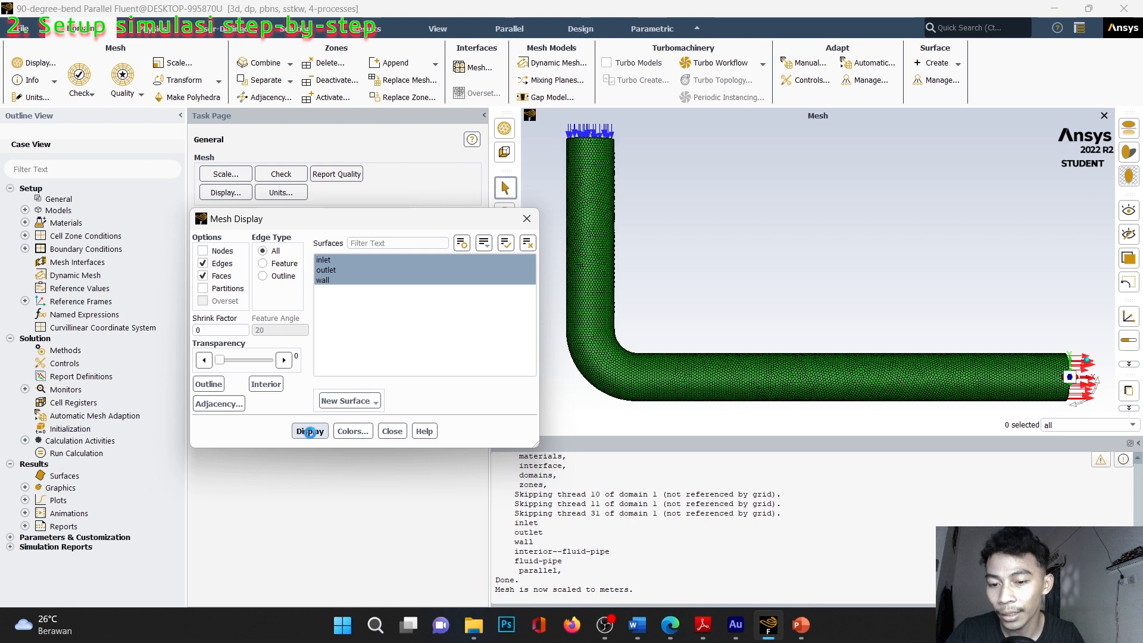
{"action": "left_click", "coordinate": [391, 431]}
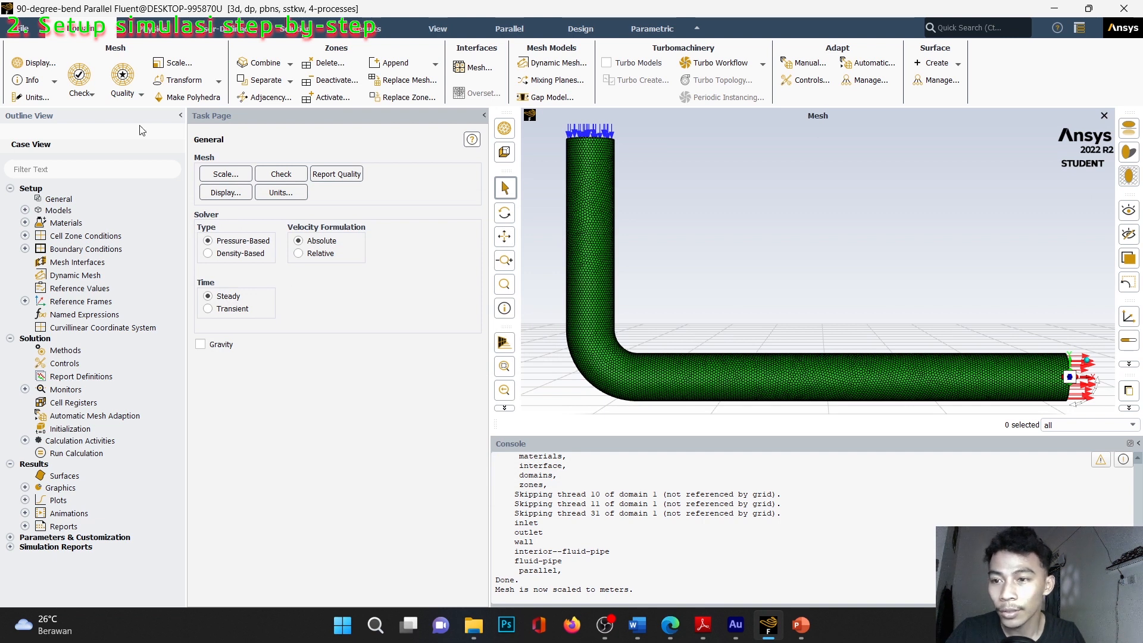
- Perform a mesh check on the pipe and review the end of its report
{"action": "left_click", "coordinate": [81, 93]}
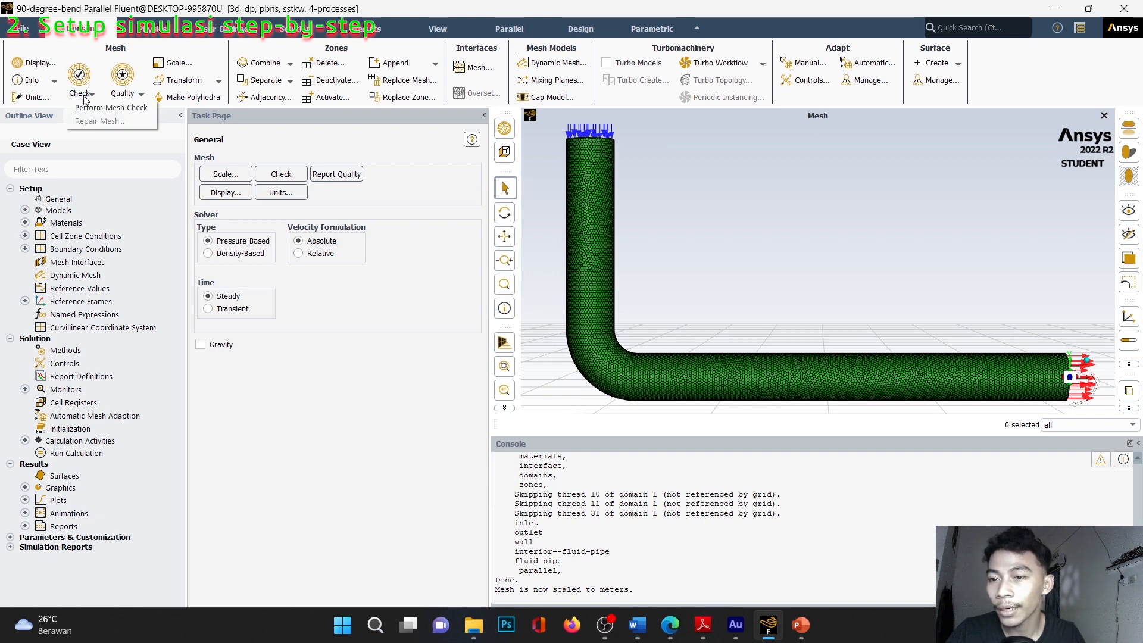
{"action": "left_click", "coordinate": [111, 107]}
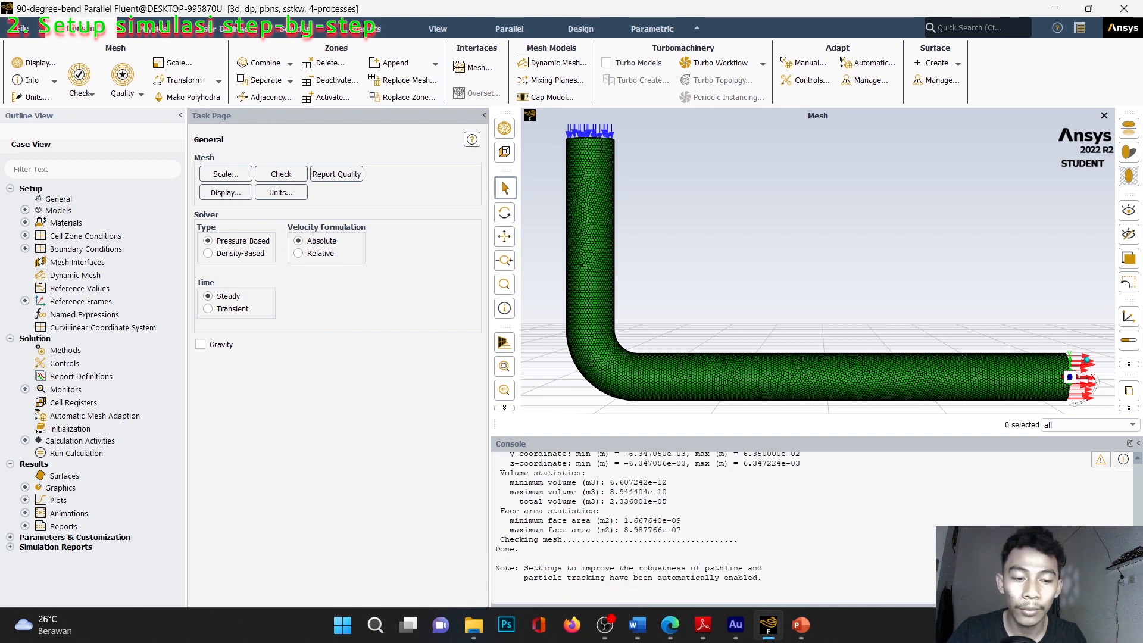
{"action": "mouse_move", "coordinate": [519, 550]}
{"action": "left_mouse_down"}
{"action": "mouse_move", "coordinate": [495, 551]}
{"action": "mouse_move", "coordinate": [502, 538]}
{"action": "mouse_move", "coordinate": [520, 550]}
{"action": "mouse_move", "coordinate": [500, 539]}
{"action": "left_mouse_up"}
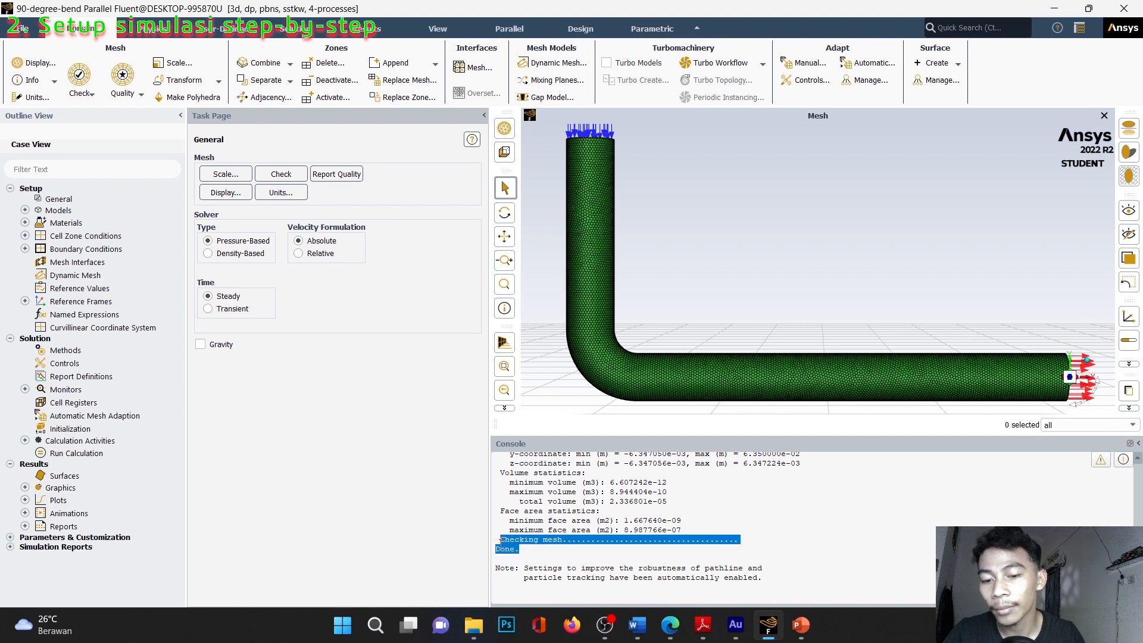
{"action": "left_click", "coordinate": [724, 498]}
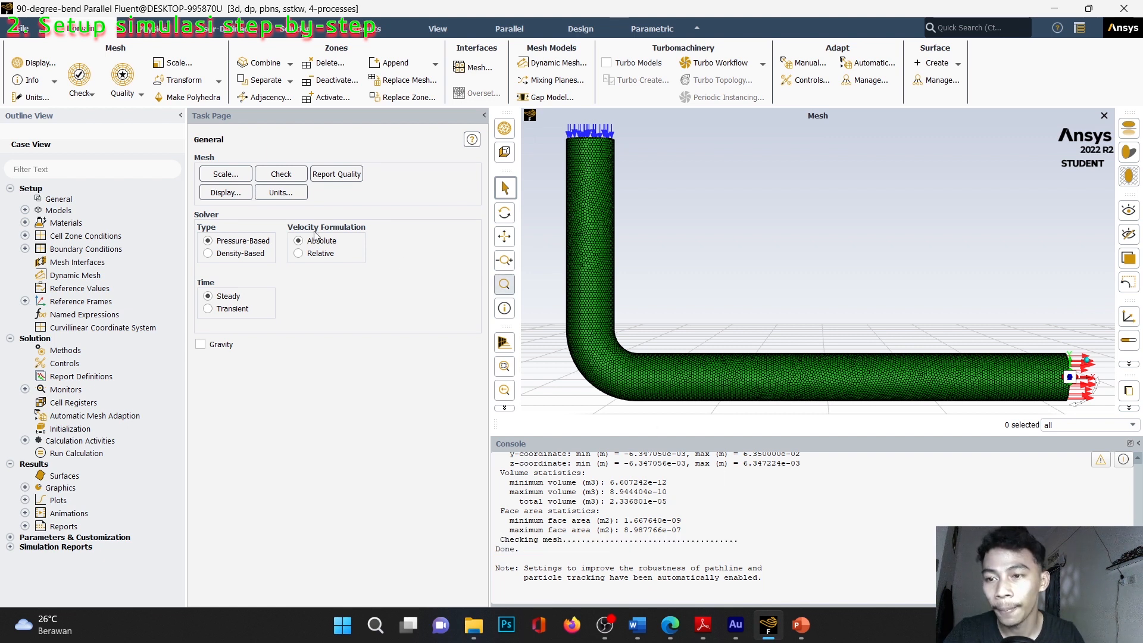
- Evaluate the mesh quality and examine the minimum orthogonal quality in the report
{"action": "left_click", "coordinate": [131, 97]}
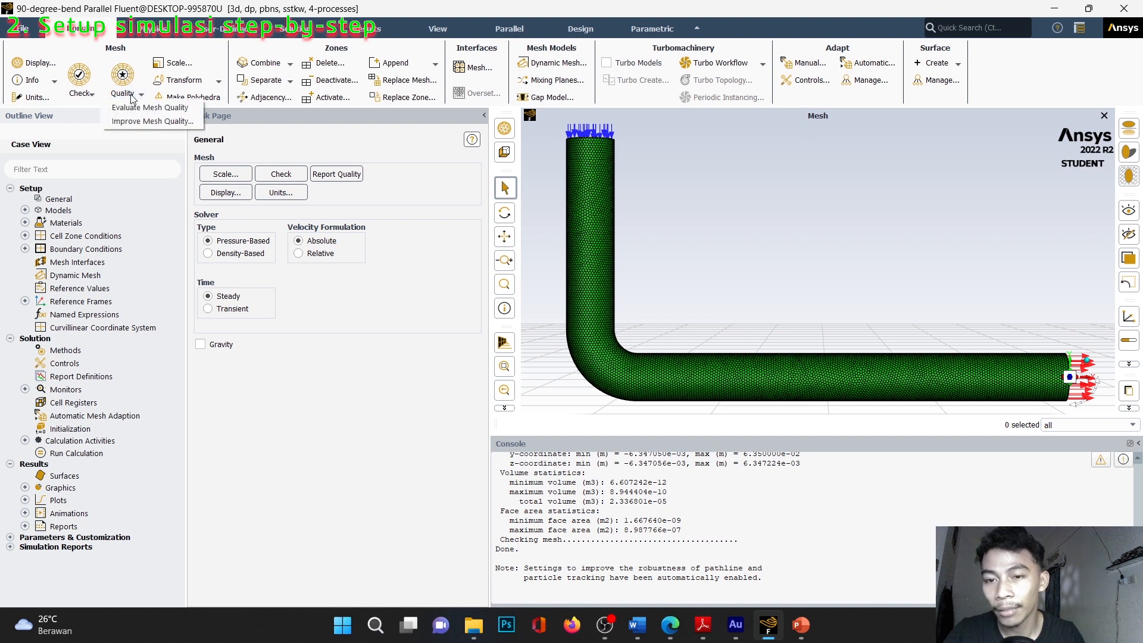
{"action": "left_click", "coordinate": [143, 107]}
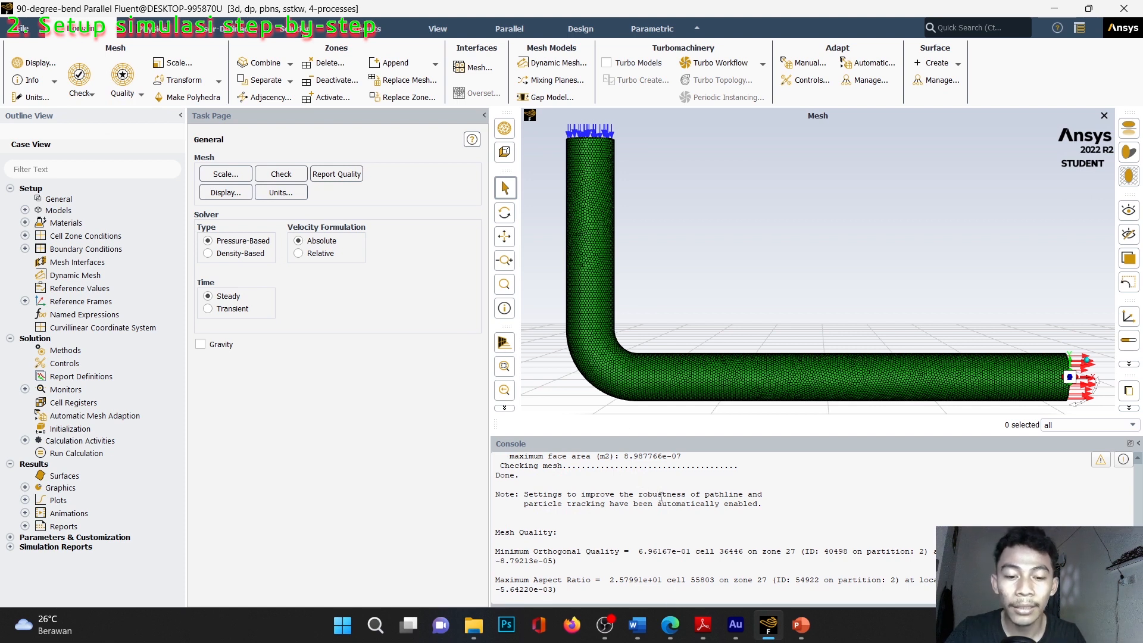
{"action": "left_click_drag", "start_coordinate": [641, 551], "coordinate": [689, 552]}
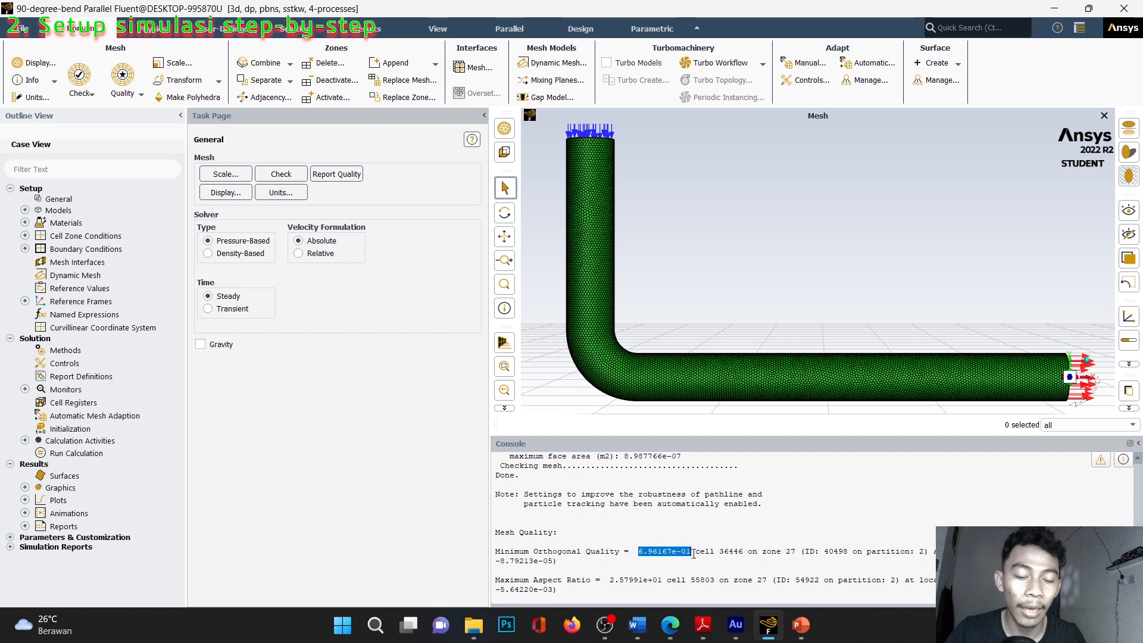
{"action": "left_click_drag", "start_coordinate": [688, 554], "coordinate": [691, 552]}
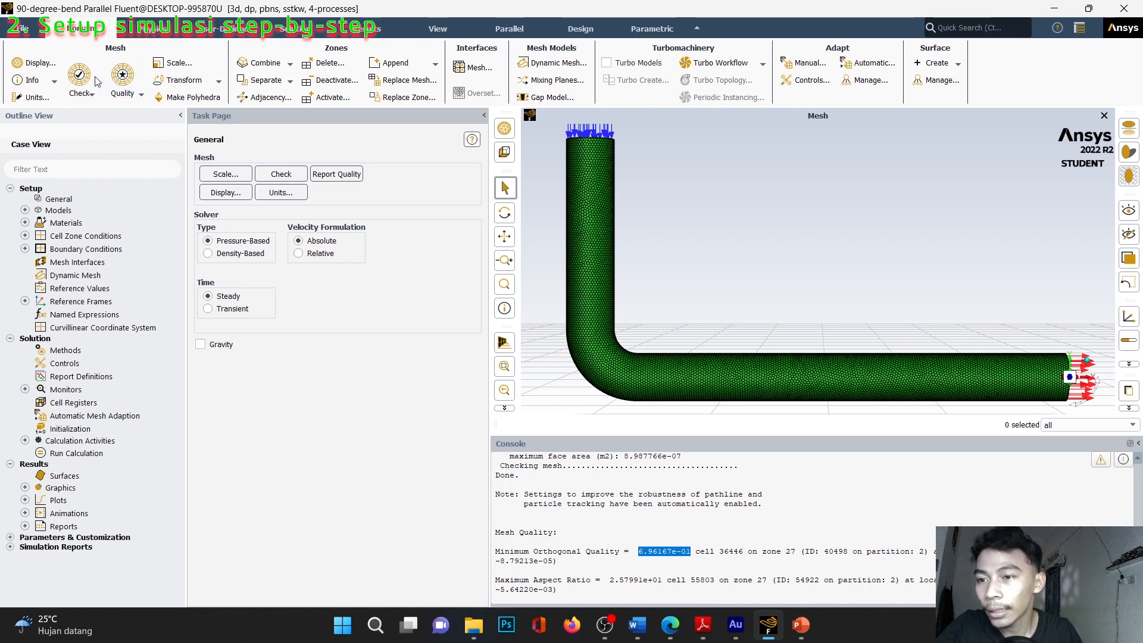
- Confirm the k-omega (2 eqn) SST viscous model with the Production Limiter enabled
{"action": "left_click", "coordinate": [153, 34]}
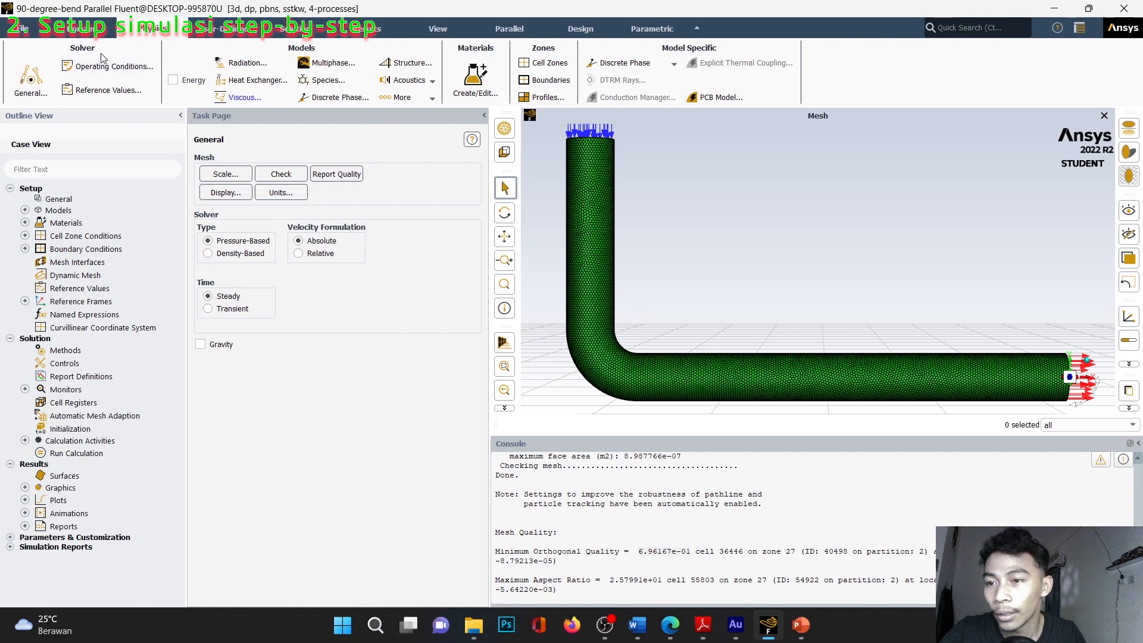
{"action": "left_click", "coordinate": [244, 100]}
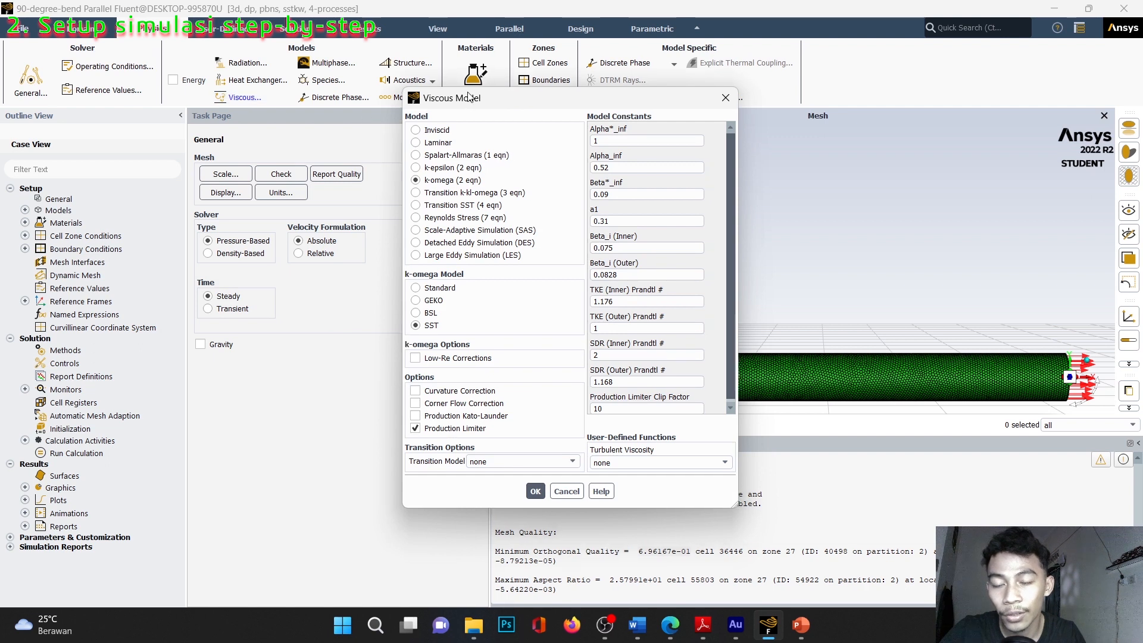
{"action": "left_click_drag", "start_coordinate": [470, 97], "coordinate": [462, 86]}
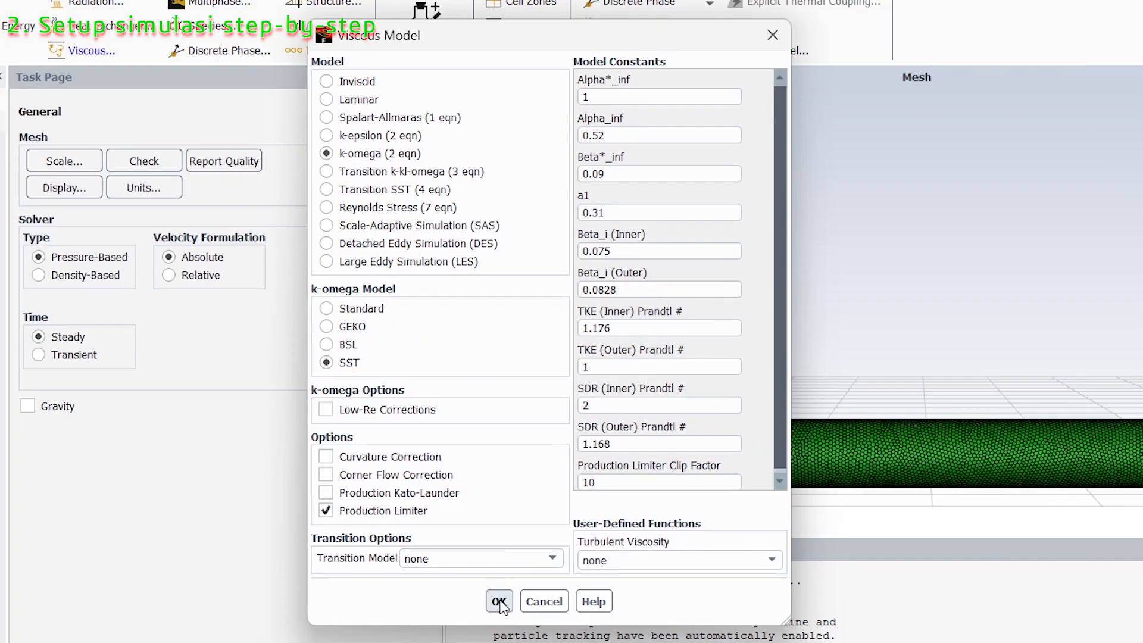
{"action": "left_click", "coordinate": [500, 602]}
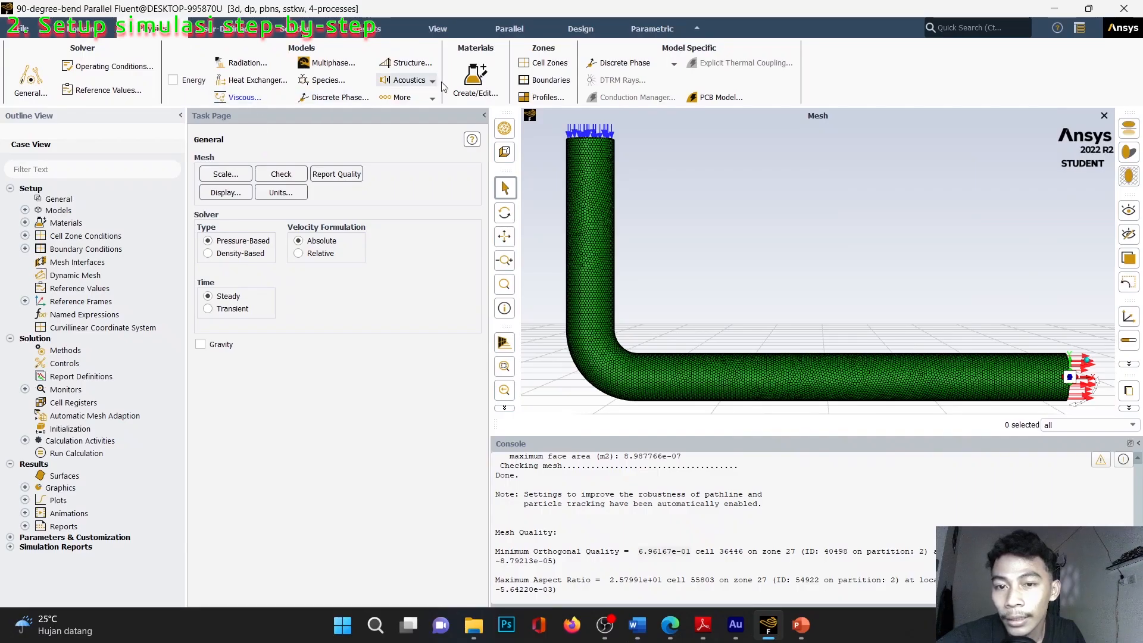
- Apply air as the fluid material with constant density 1.225 kg/m³ and constant viscosity 1.7894e-05 kg/(m s)
{"action": "left_click", "coordinate": [475, 81]}
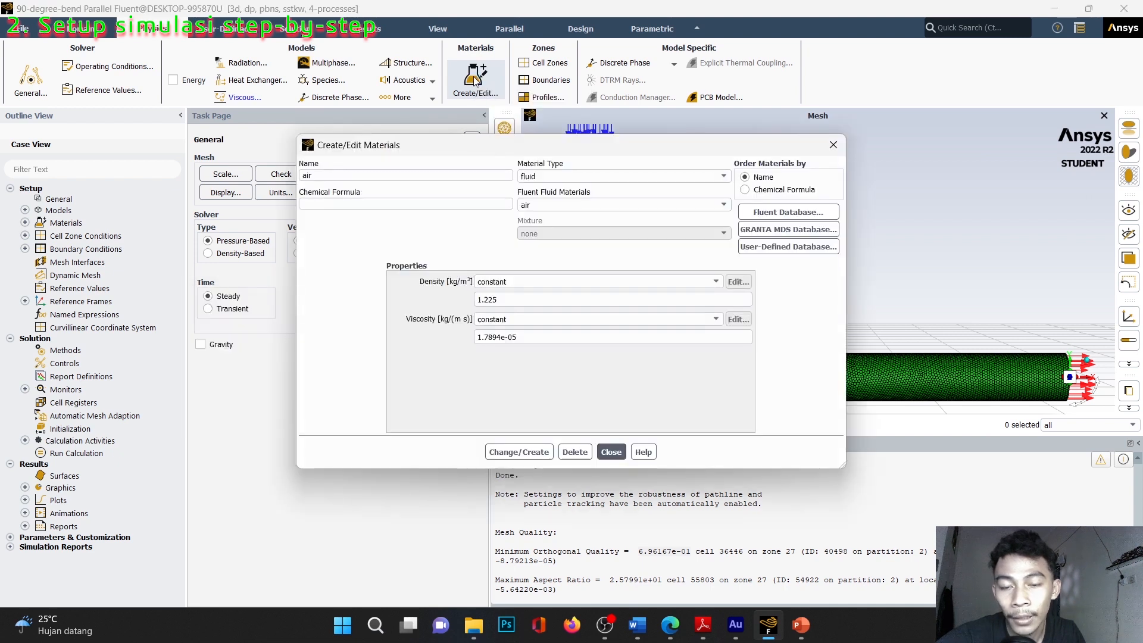
{"action": "left_click_drag", "start_coordinate": [513, 150], "coordinate": [518, 119]}
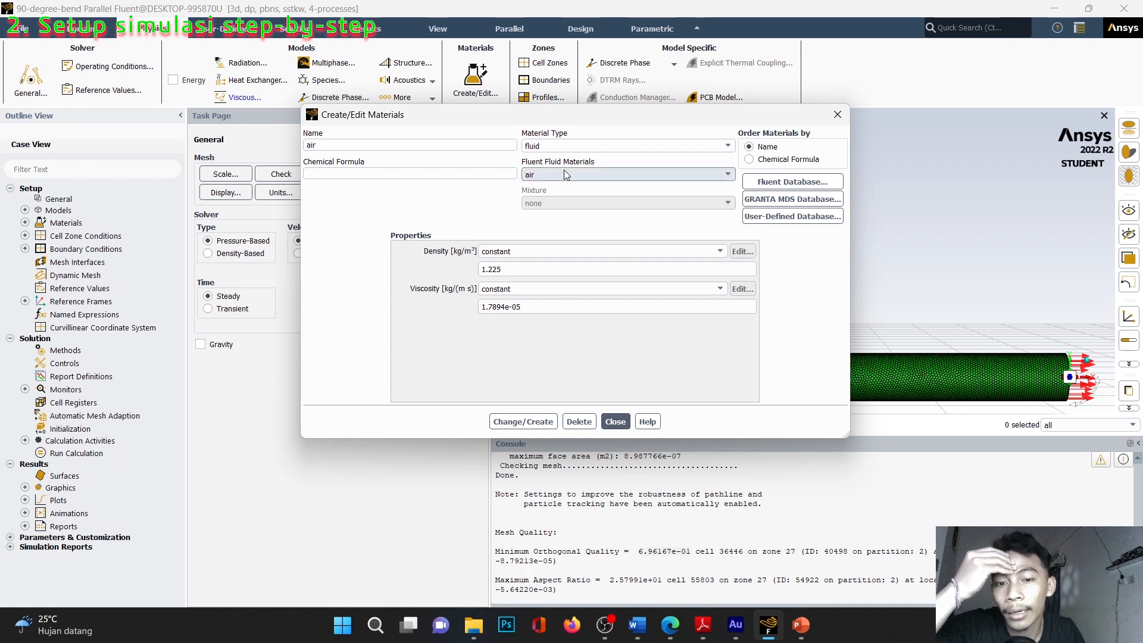
{"action": "left_click", "coordinate": [533, 421]}
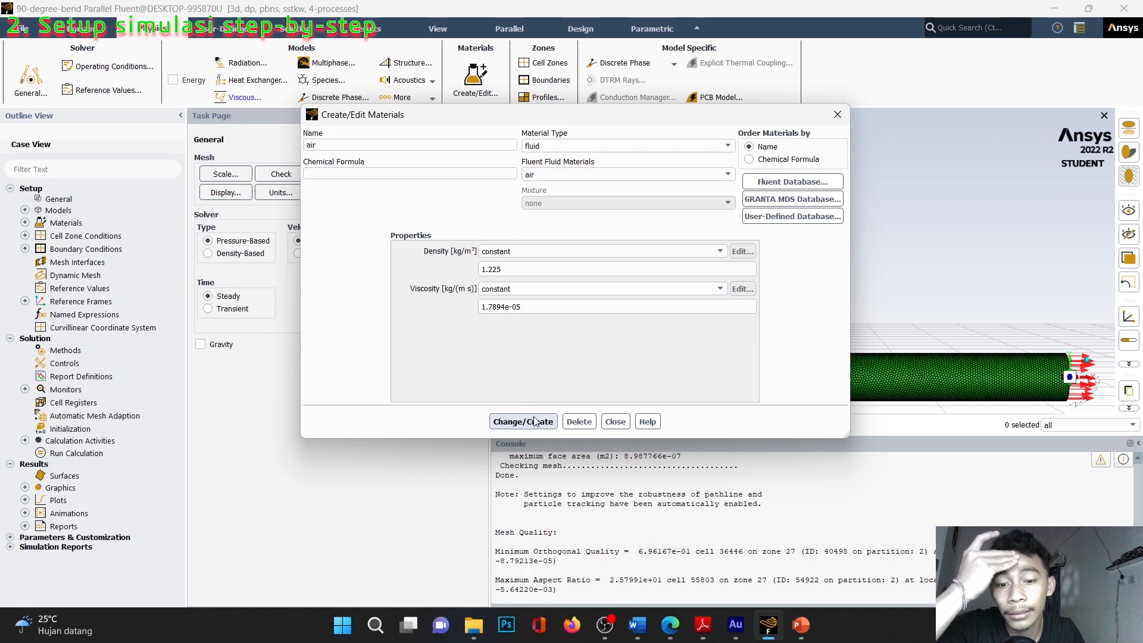
{"action": "left_click", "coordinate": [615, 421]}
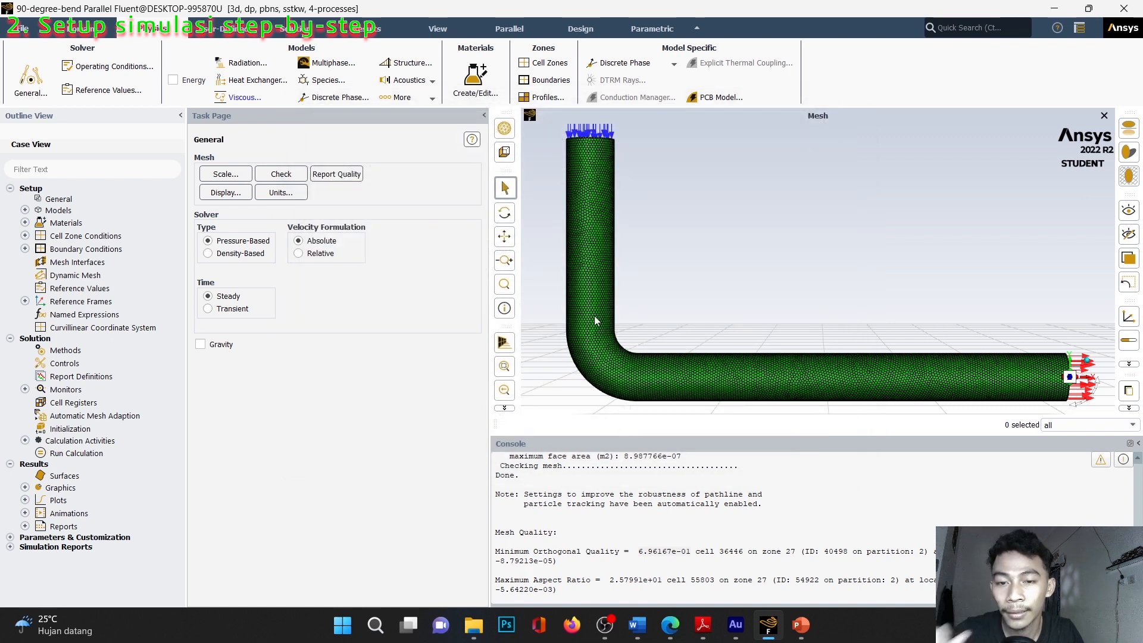
- Look through the materials defined in the case to see which solid is assigned
{"action": "left_click", "coordinate": [25, 223]}
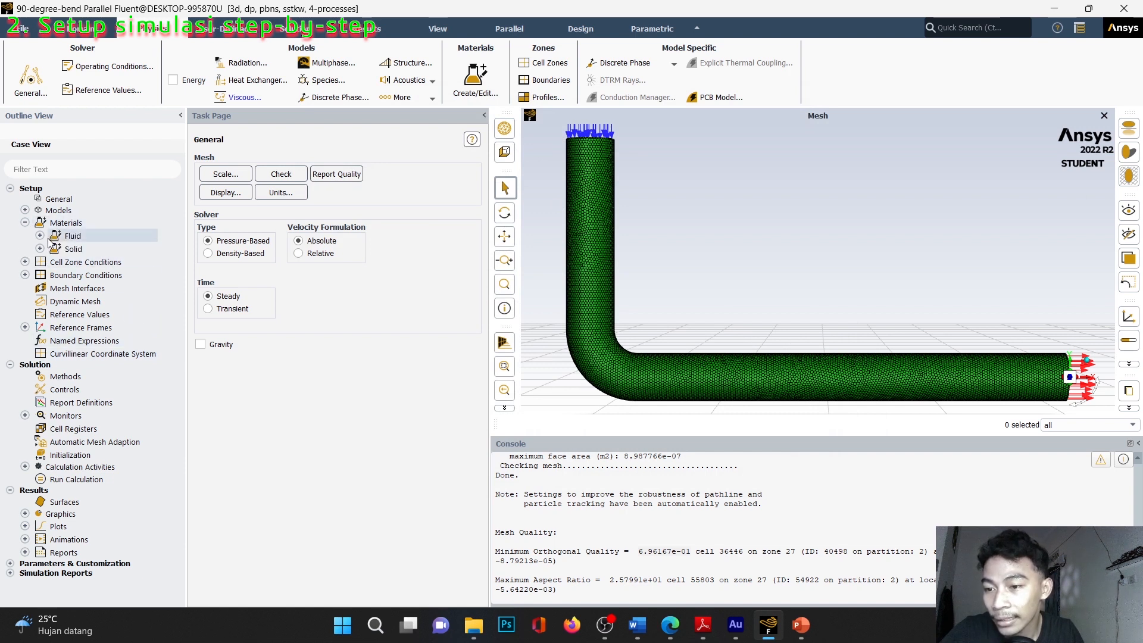
{"action": "left_click", "coordinate": [40, 249]}
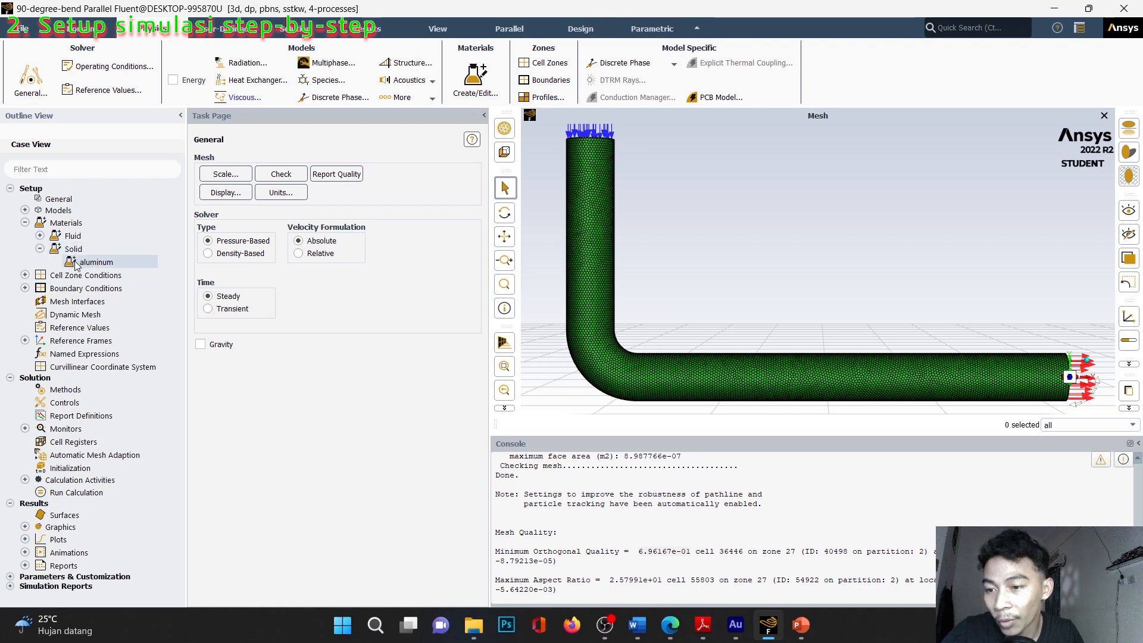
{"action": "left_click", "coordinate": [40, 250]}
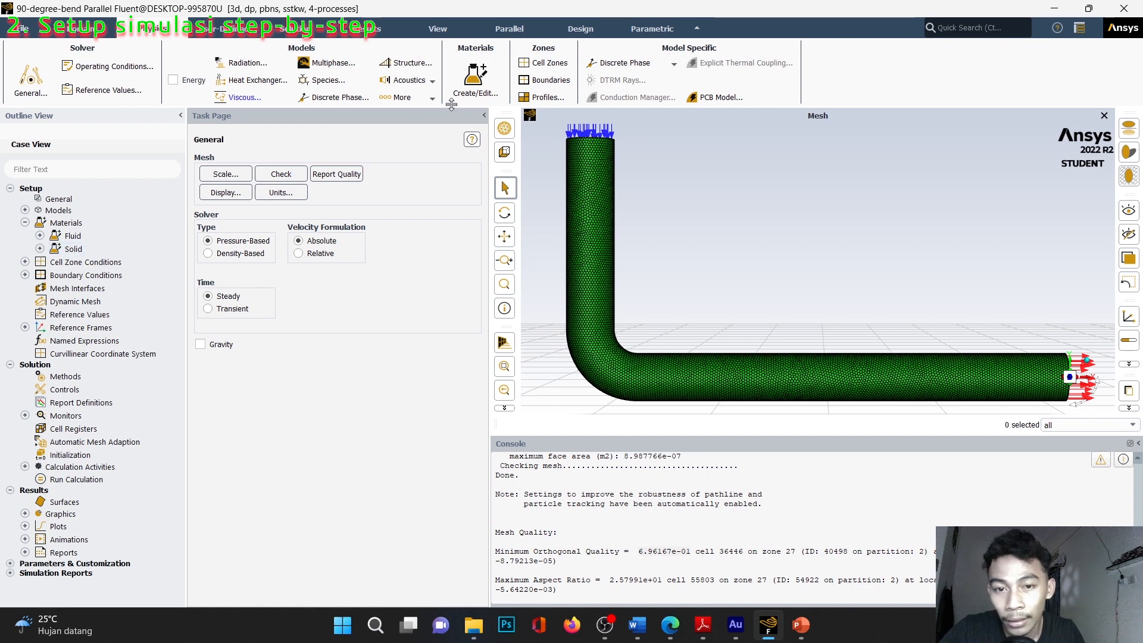
- Apply air as the material of the fluid-pipe cell zone, with frame motion, mesh motion and porous zone options disabled
{"action": "left_click", "coordinate": [534, 64]}
{"action": "left_click", "coordinate": [231, 182]}
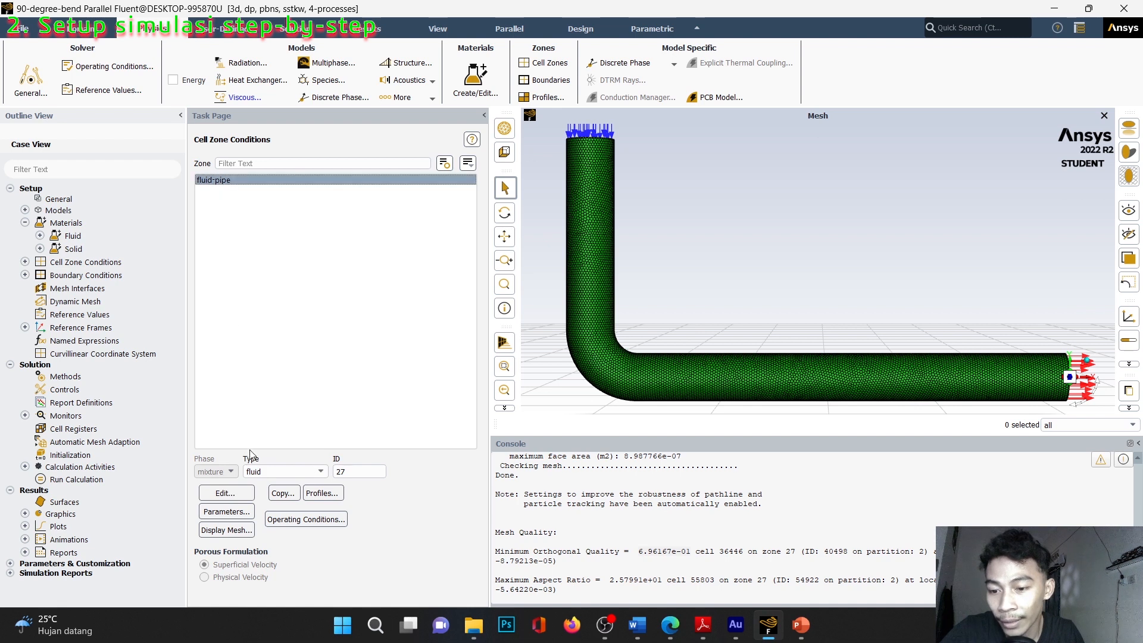
{"action": "left_click", "coordinate": [242, 494]}
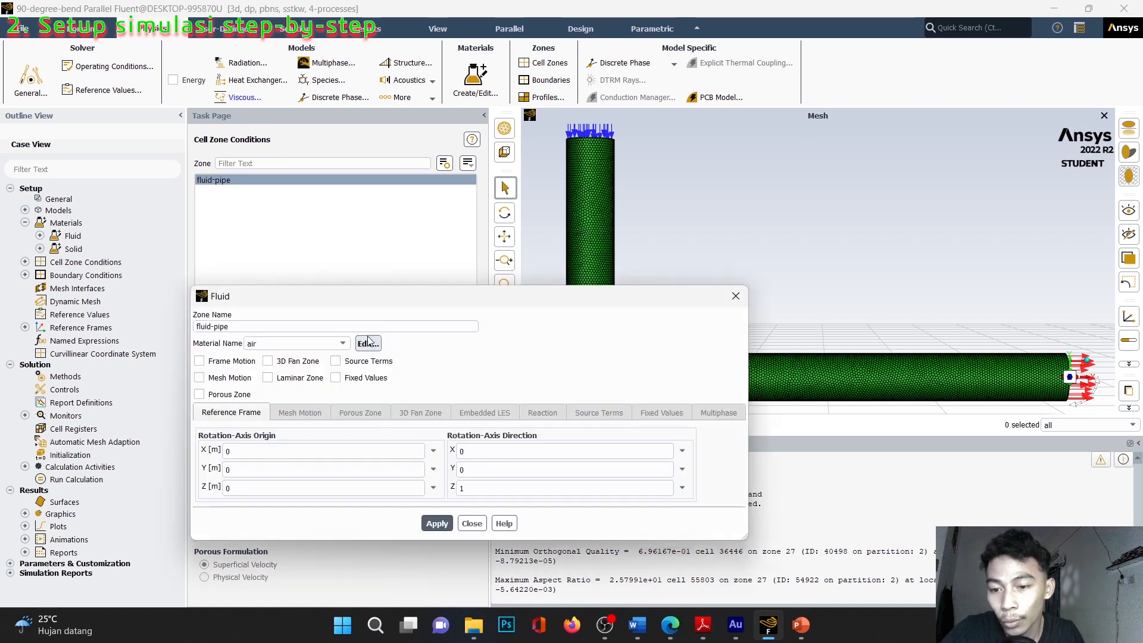
{"action": "left_click_drag", "start_coordinate": [393, 302], "coordinate": [449, 167]}
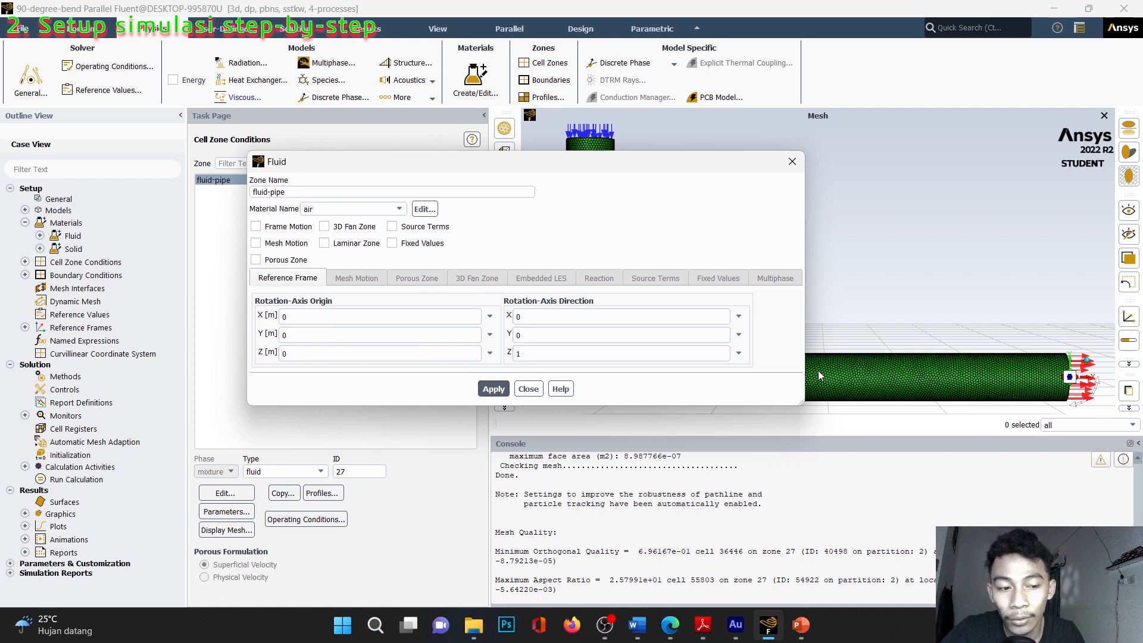
{"action": "scroll", "coordinate": [936, 292], "scroll_direction": "down", "scroll_amount": 3}
{"action": "left_click_drag", "start_coordinate": [992, 338], "coordinate": [1012, 380]}
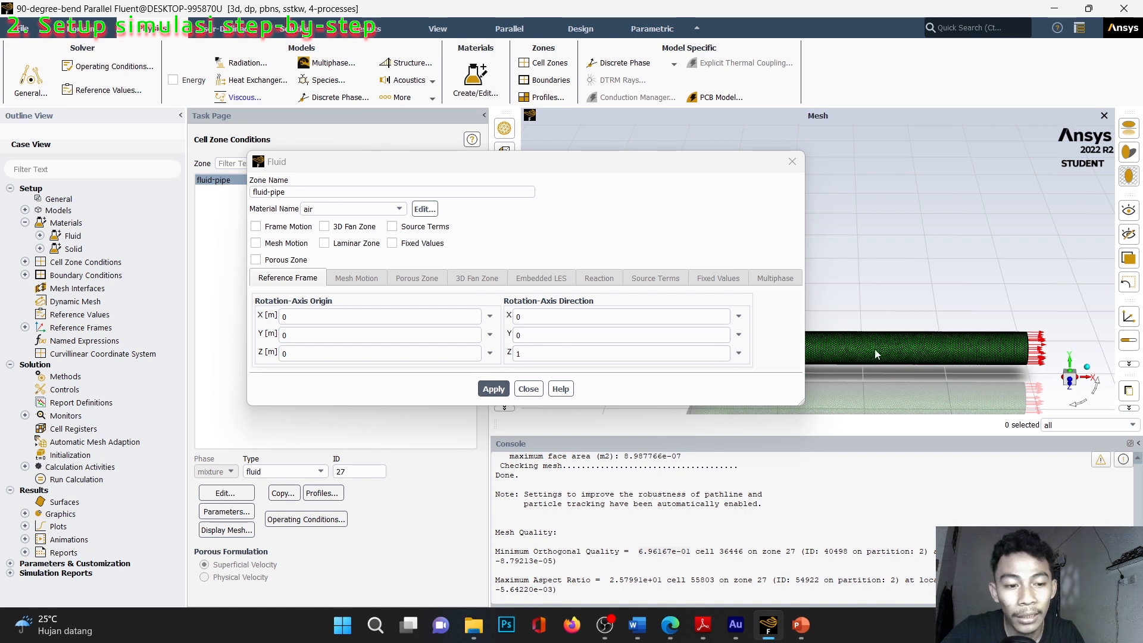
{"action": "left_click", "coordinate": [494, 389]}
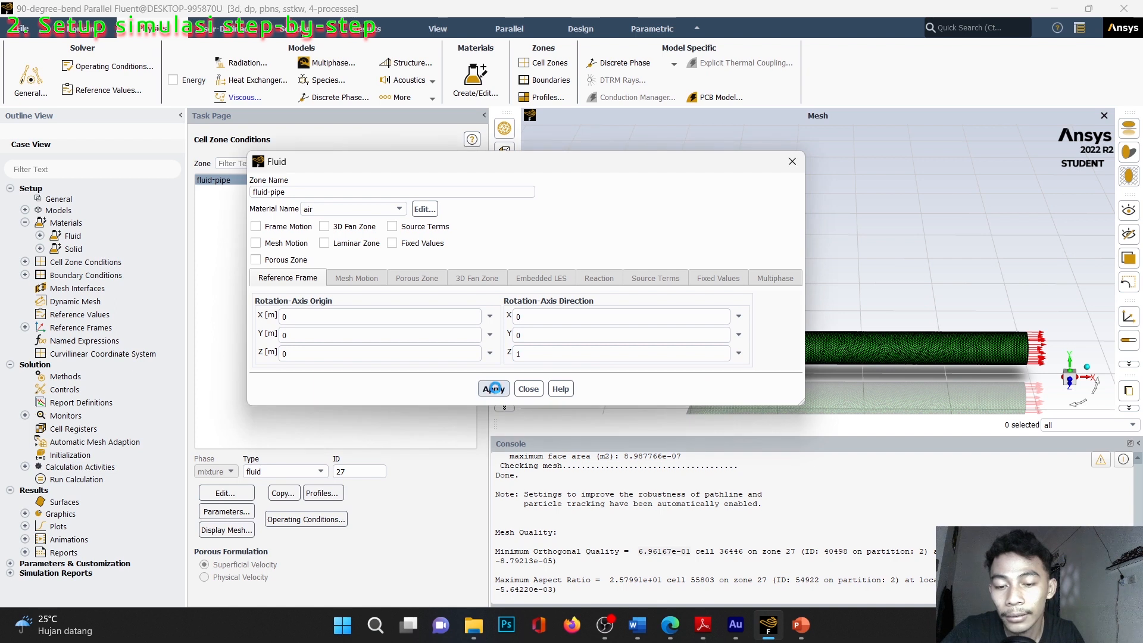
{"action": "left_click", "coordinate": [525, 390]}
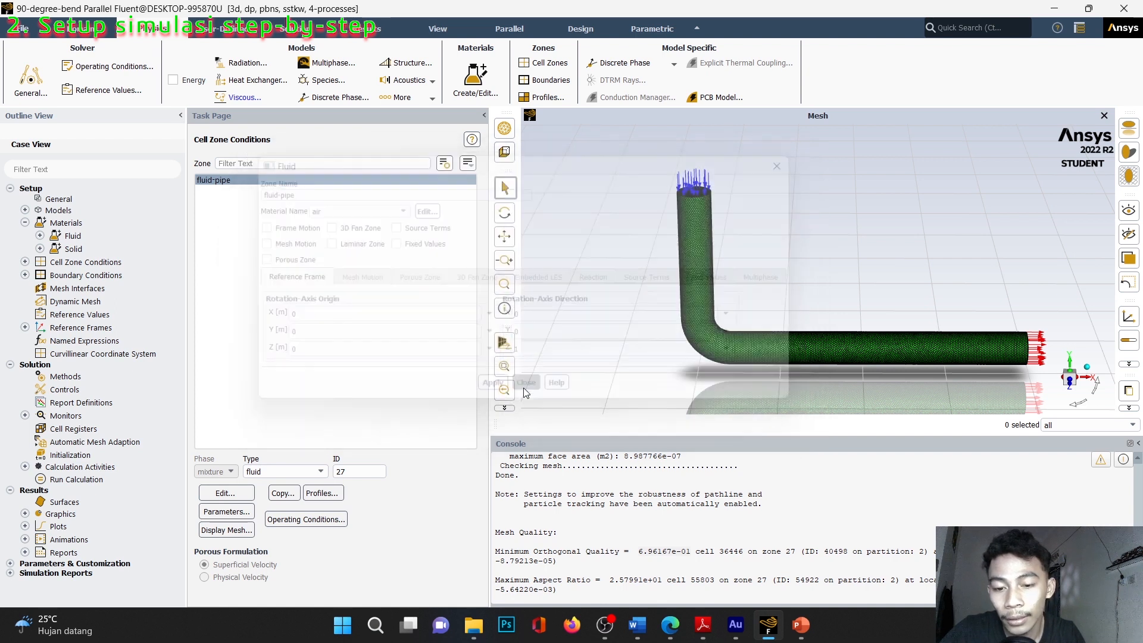
- Set the inlet boundary's velocity magnitude to 6.9 m/s
{"action": "left_click", "coordinate": [526, 81]}
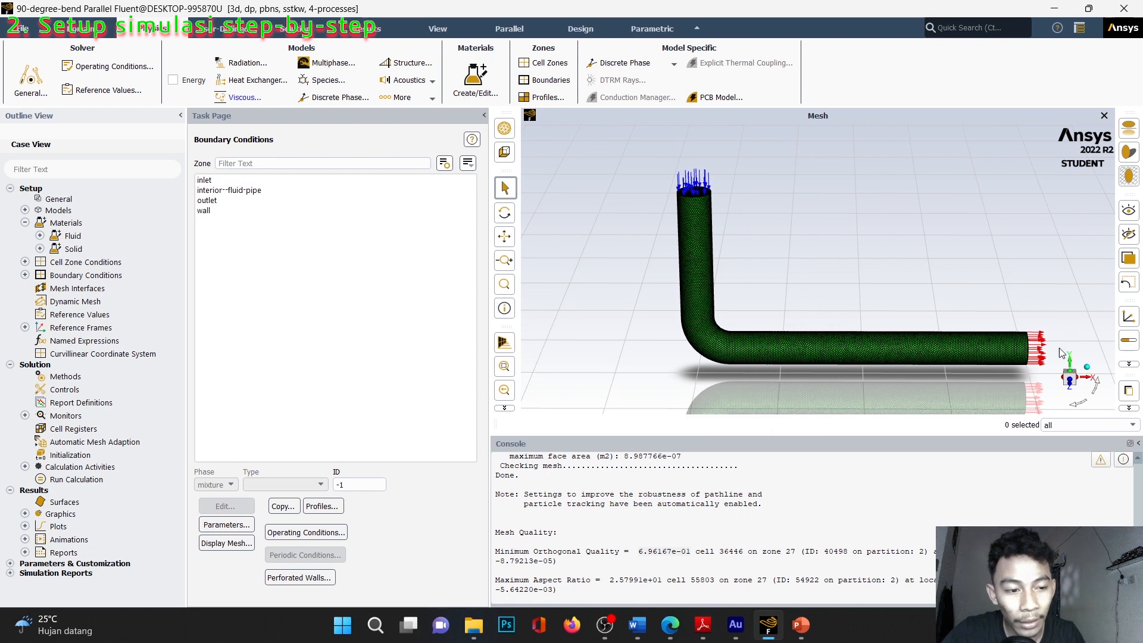
{"action": "left_click", "coordinate": [235, 180]}
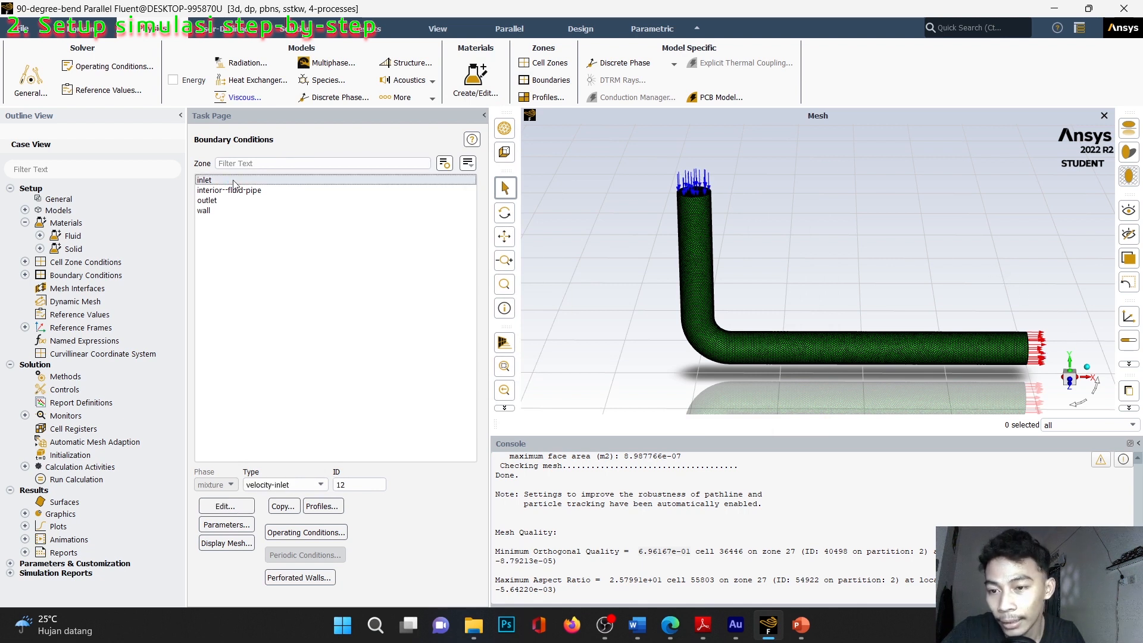
{"action": "left_click", "coordinate": [226, 506]}
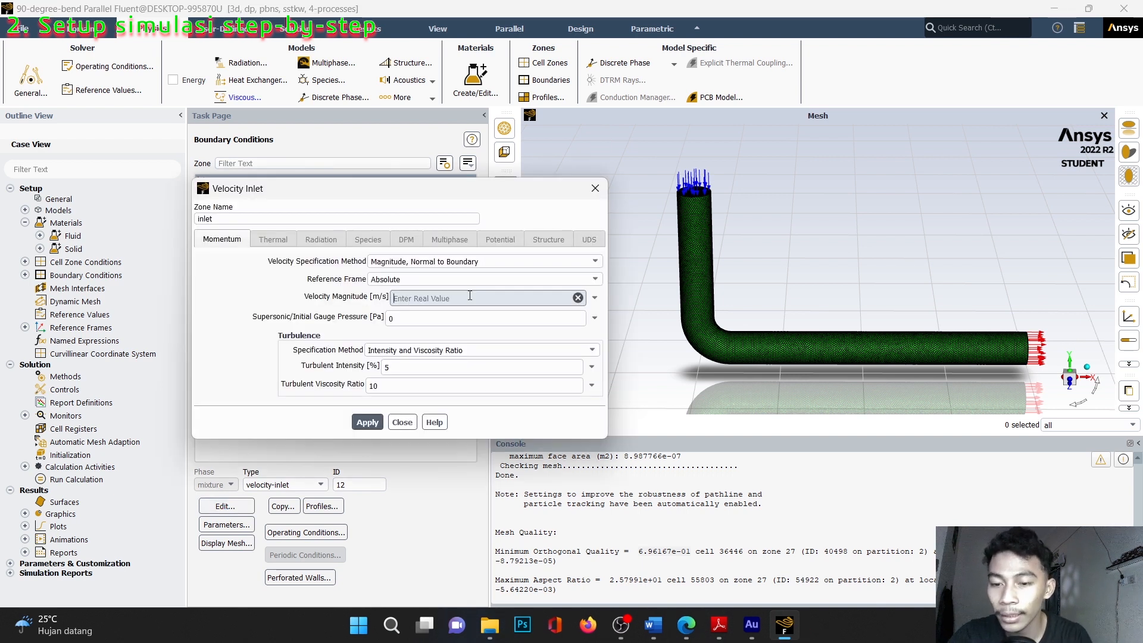
{"action": "left_click", "coordinate": [470, 297]}
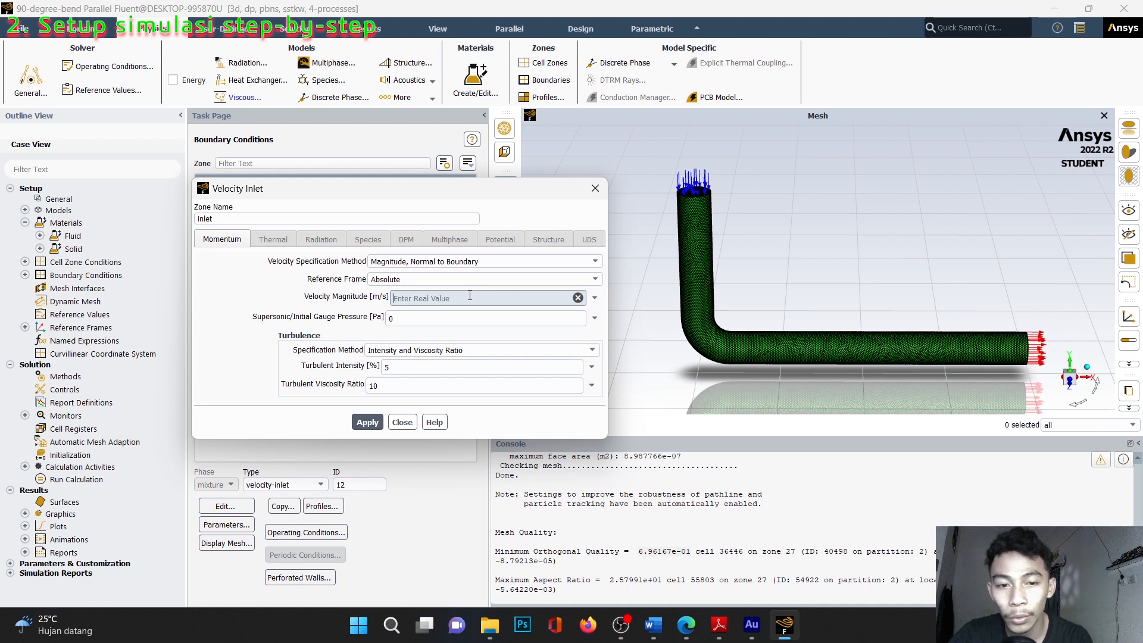
{"action": "type", "text": "6"}
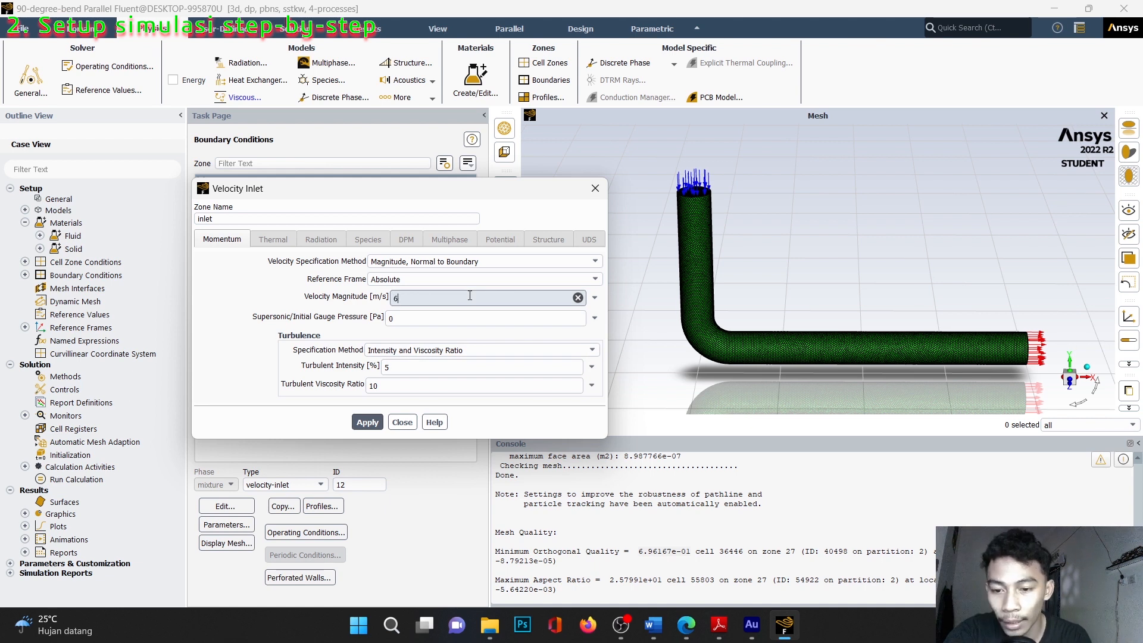
{"action": "type", "text": ".9"}
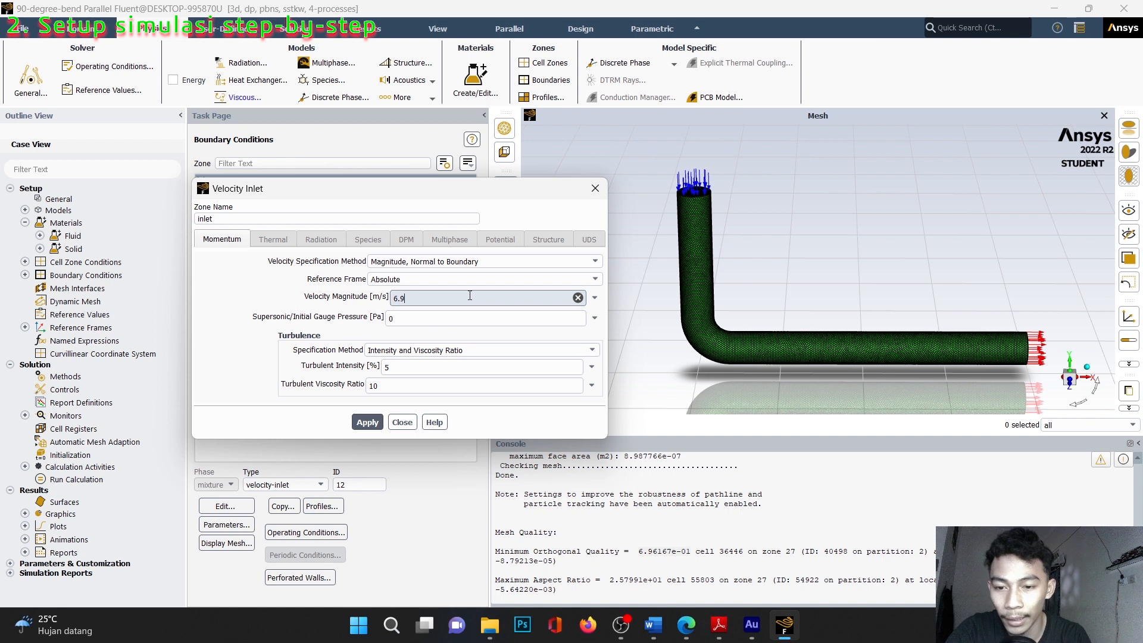
- Specify the inlet turbulence by Intensity and Hydraulic Diameter with a hydraulic diameter of 0.0127 m, and apply the inlet conditions
{"action": "left_click", "coordinate": [456, 352]}
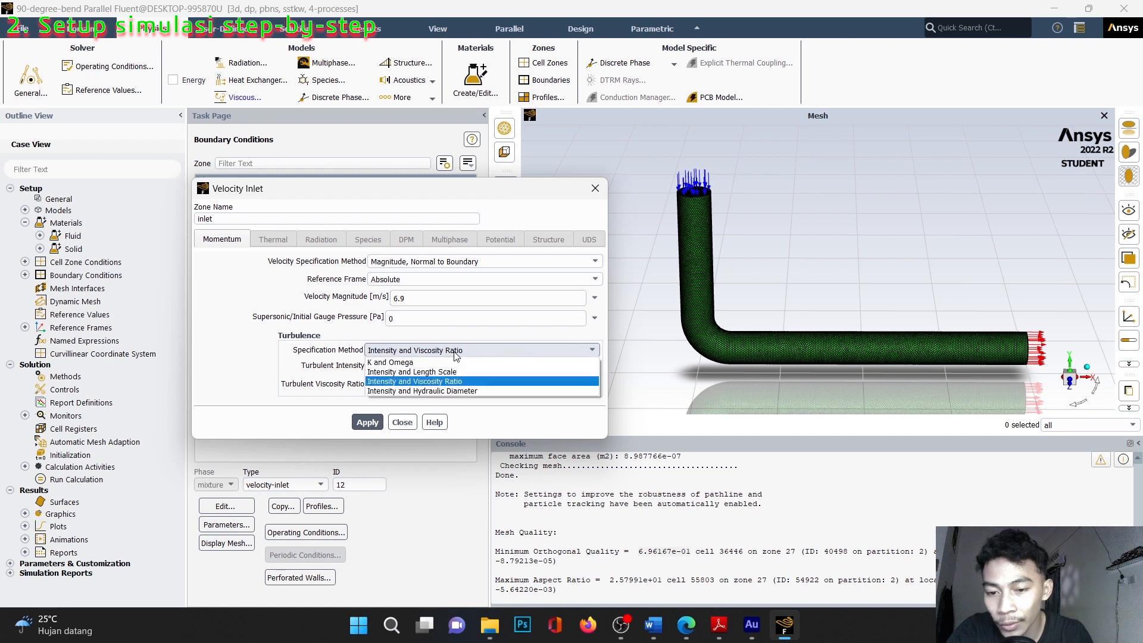
{"action": "left_click", "coordinate": [450, 391]}
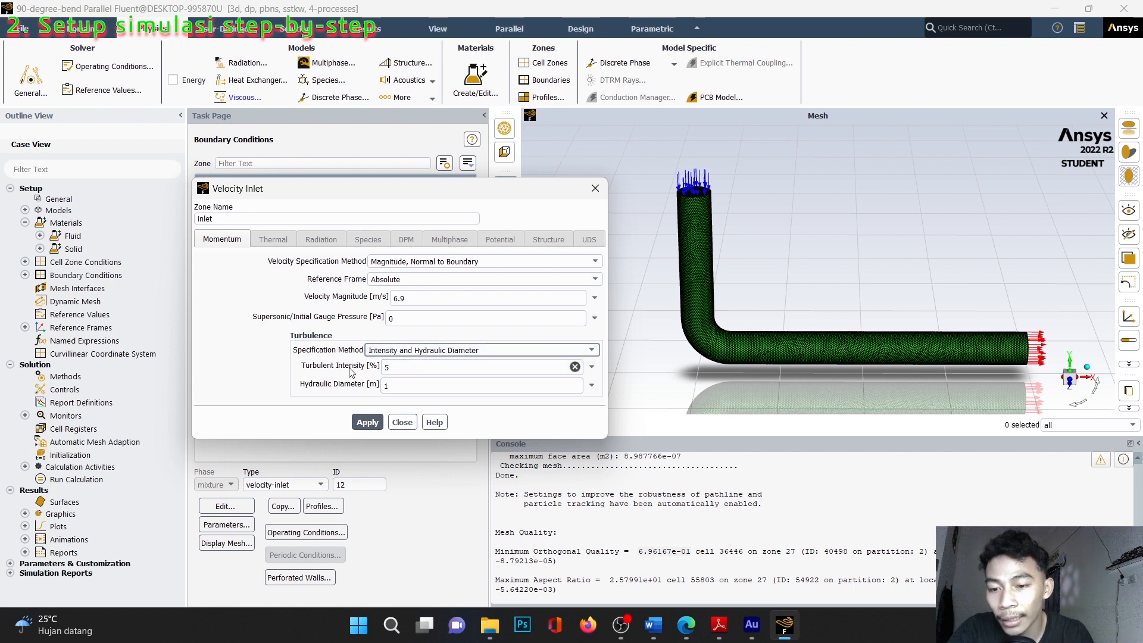
{"action": "left_click", "coordinate": [400, 386]}
{"action": "key", "text": "BackSpace"}
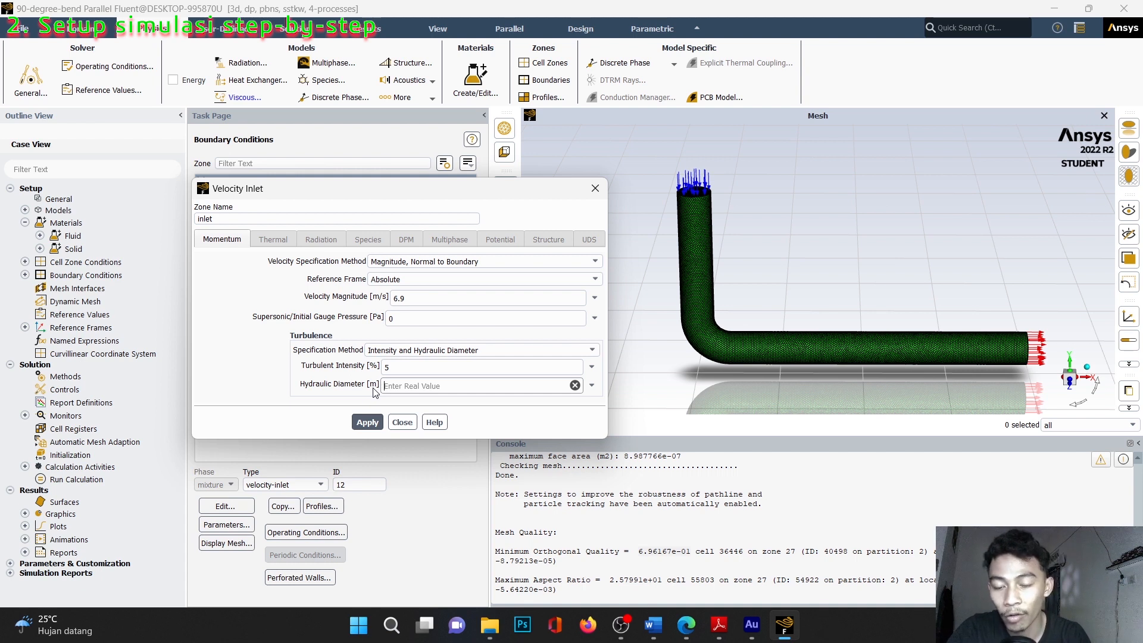
{"action": "type", "text": "0.012"}
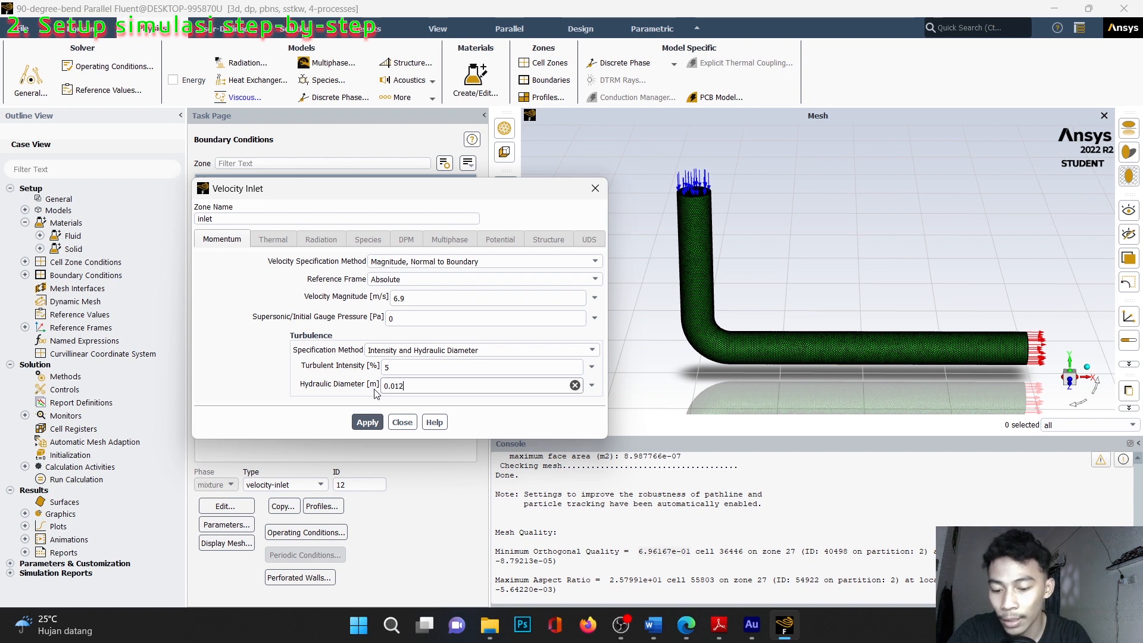
{"action": "type", "text": "7"}
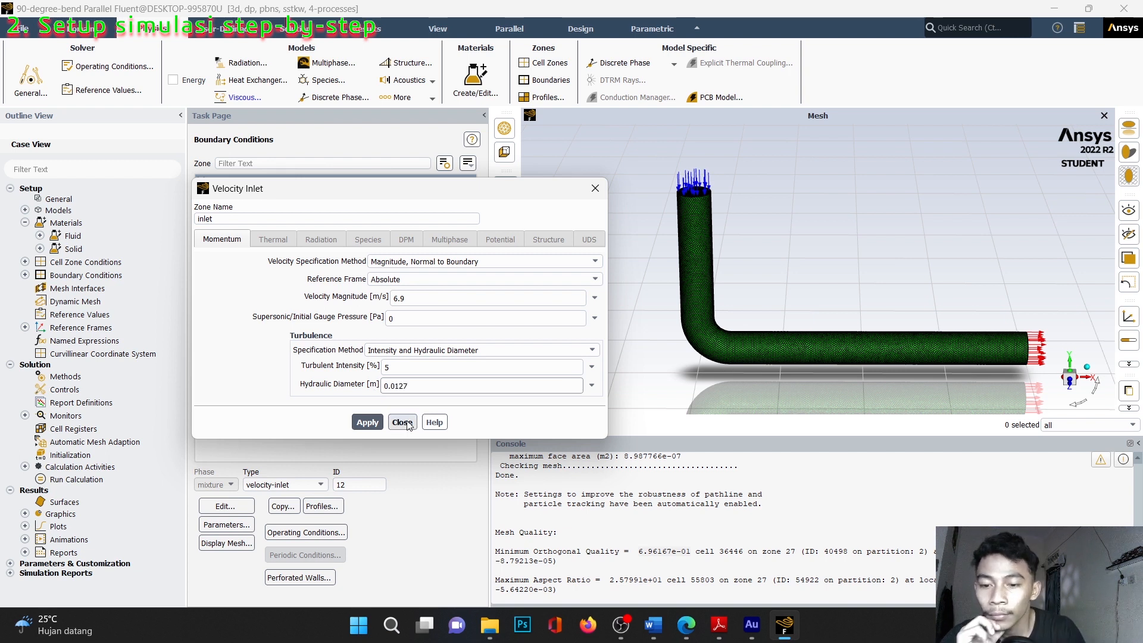
{"action": "left_click", "coordinate": [367, 422]}
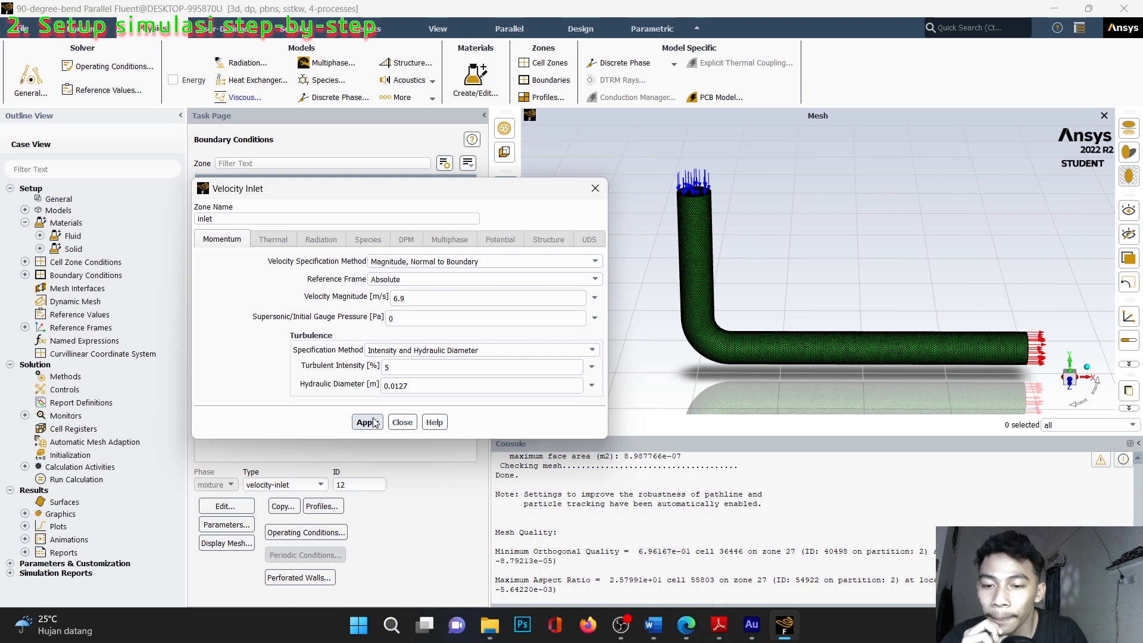
{"action": "left_click", "coordinate": [404, 424]}
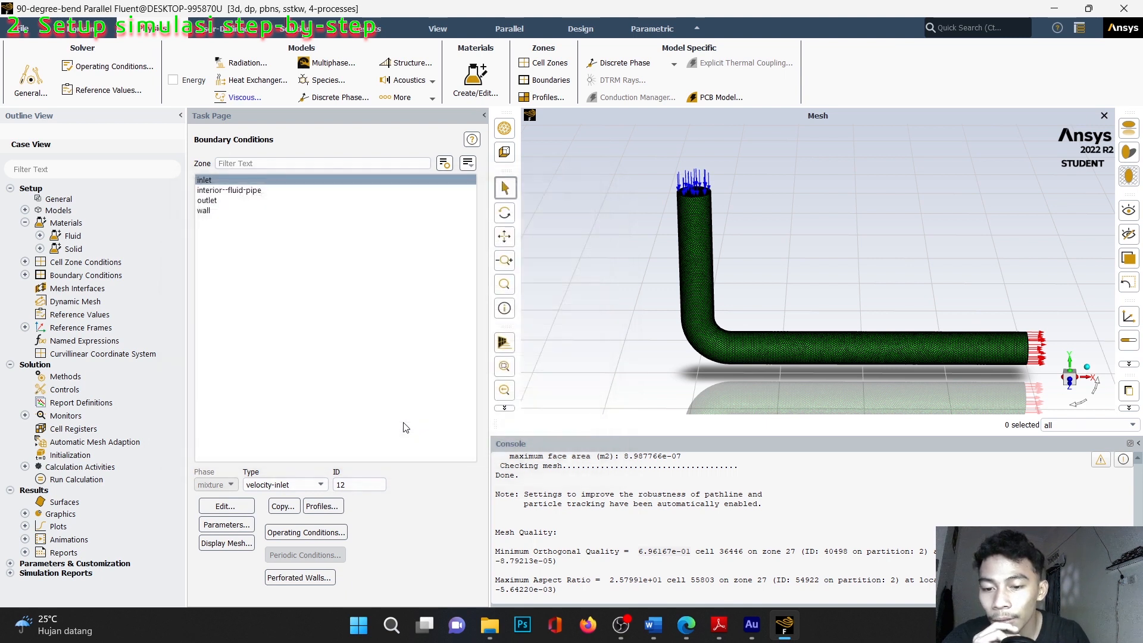
- Specify the pressure outlet's turbulence by Intensity and Hydraulic Diameter with a backflow hydraulic diameter of 0.0127 m, and apply it
{"action": "left_click", "coordinate": [218, 181]}
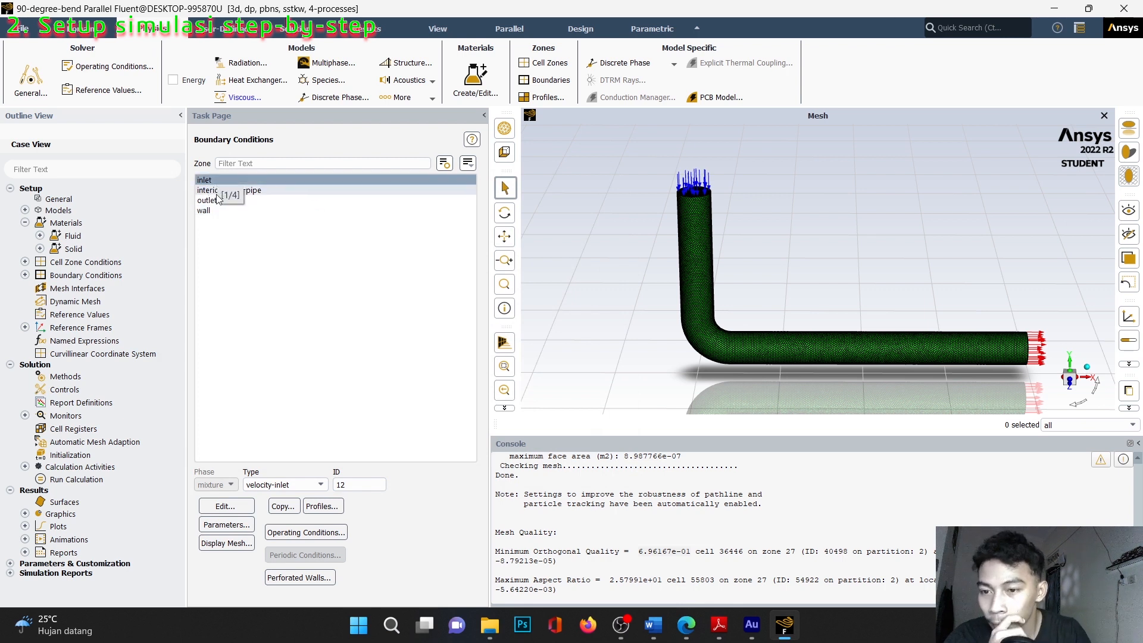
{"action": "left_click", "coordinate": [218, 202]}
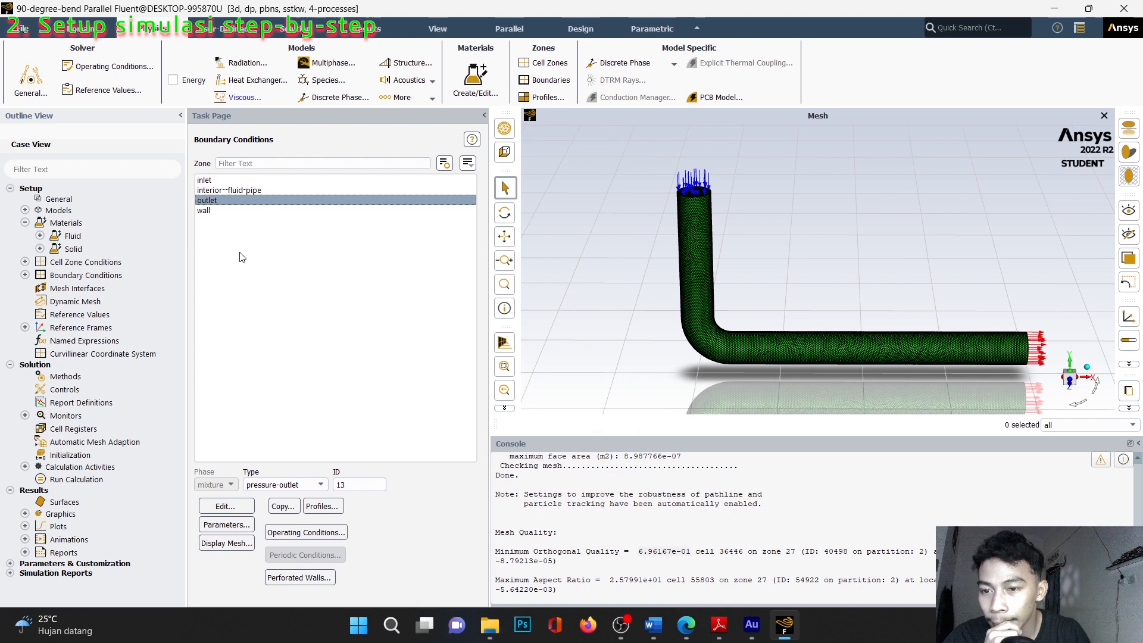
{"action": "left_click", "coordinate": [236, 508]}
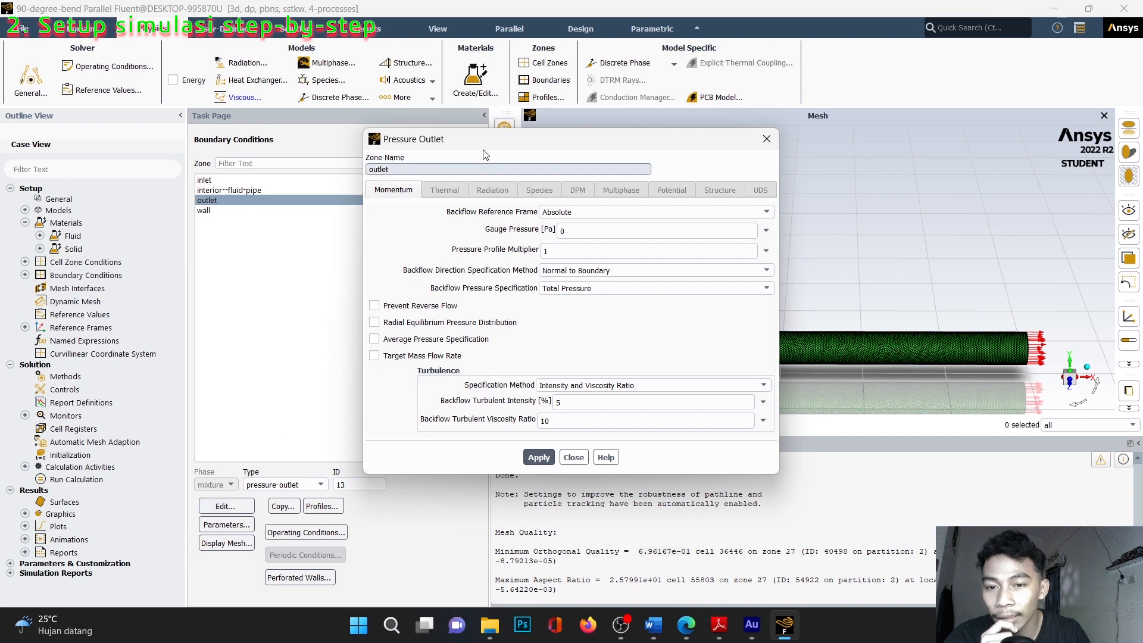
{"action": "left_click_drag", "start_coordinate": [481, 146], "coordinate": [387, 115]}
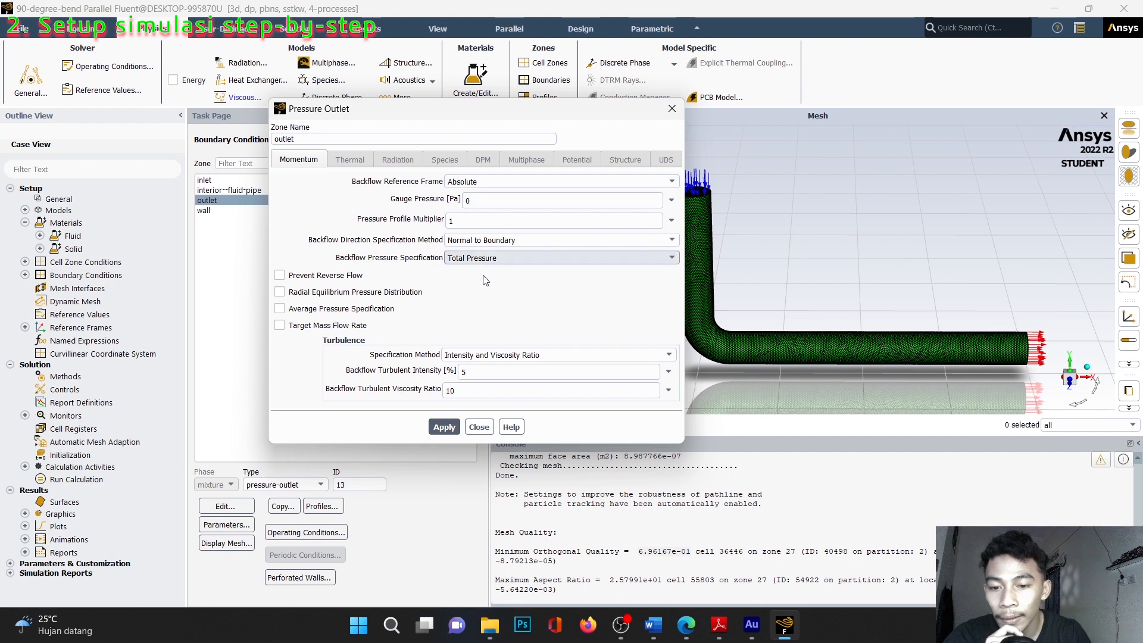
{"action": "left_click", "coordinate": [508, 356]}
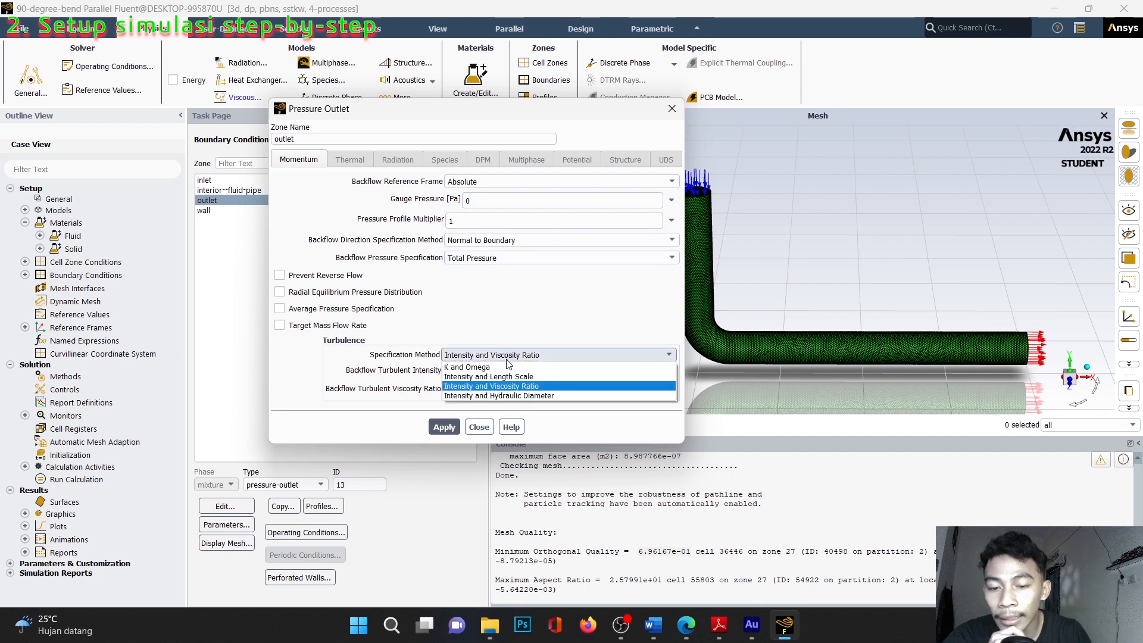
{"action": "left_click", "coordinate": [504, 396]}
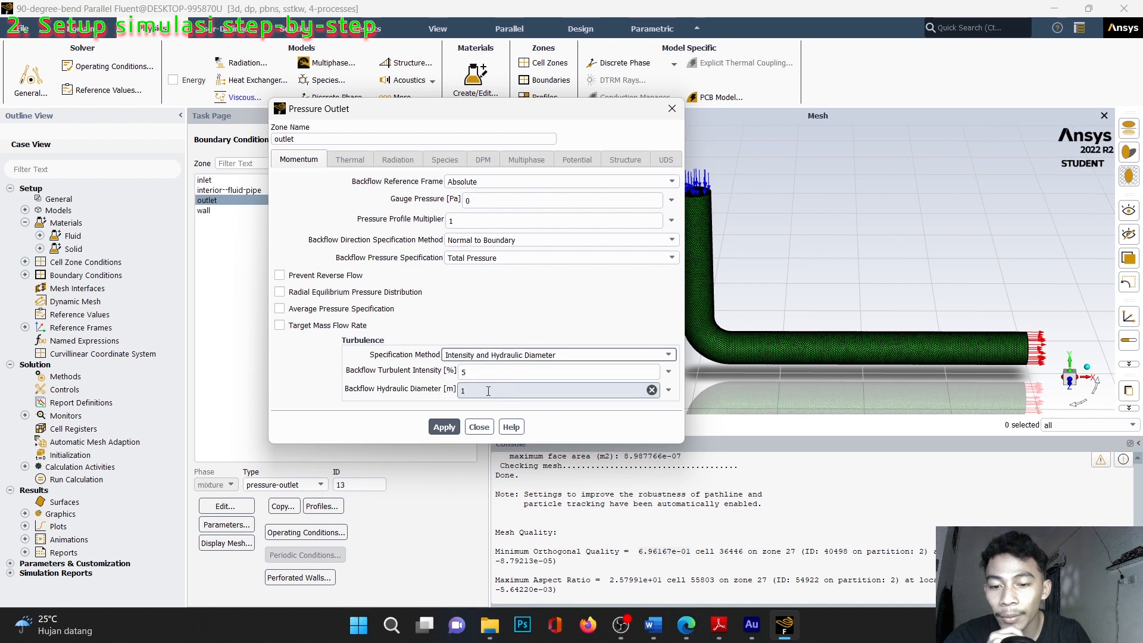
{"action": "key", "text": "BackSpace"}
{"action": "type", "text": "0"}
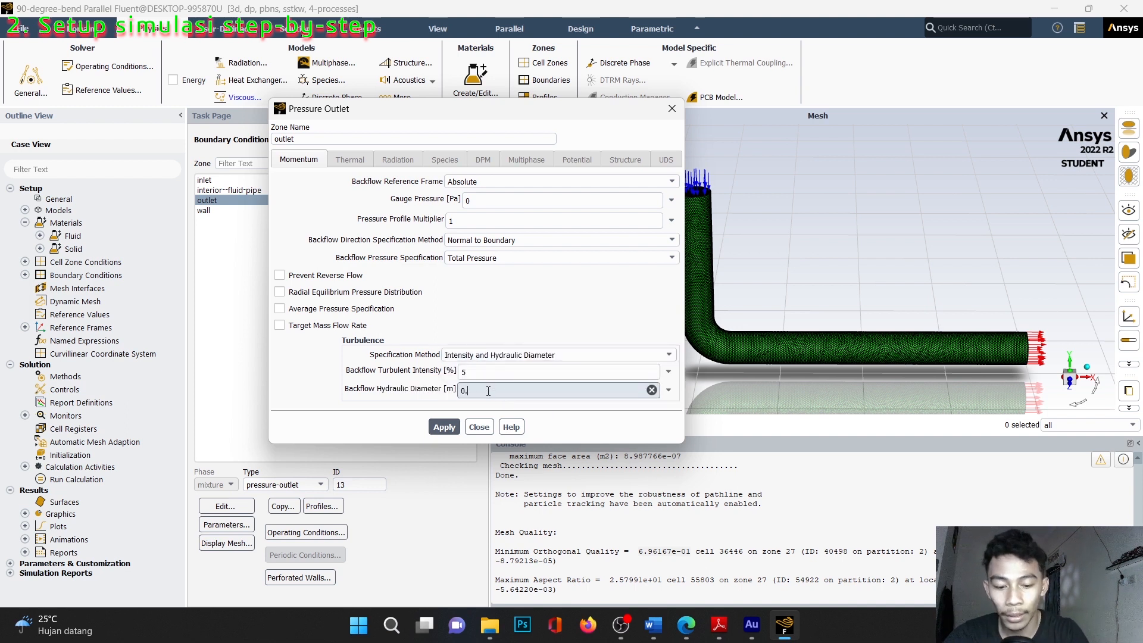
{"action": "type", "text": ".0127"}
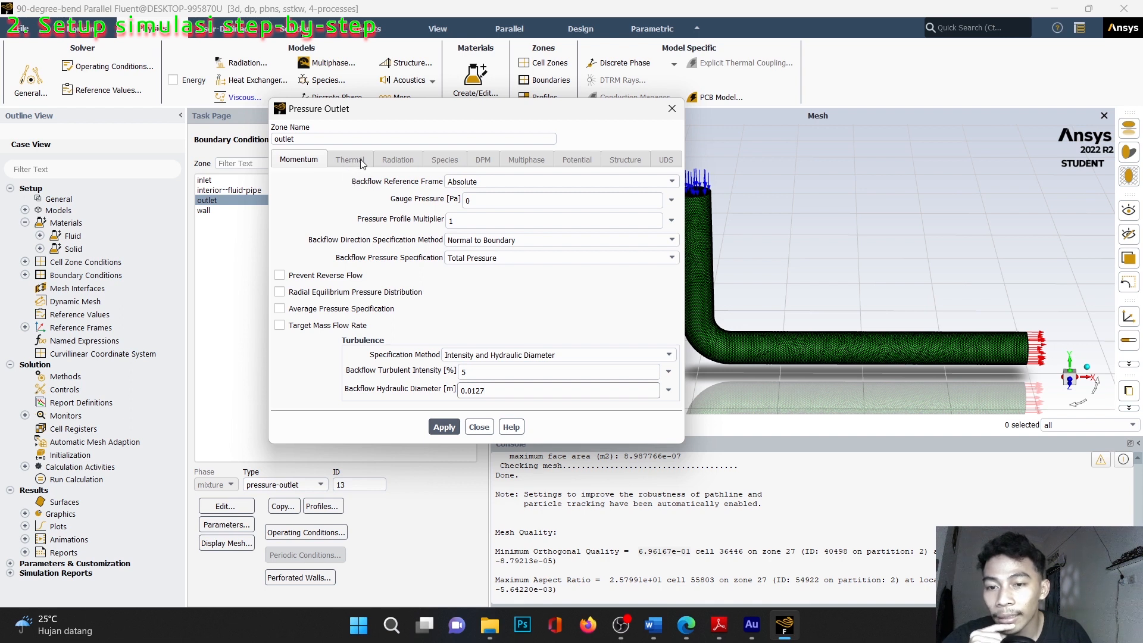
{"action": "left_click", "coordinate": [446, 428]}
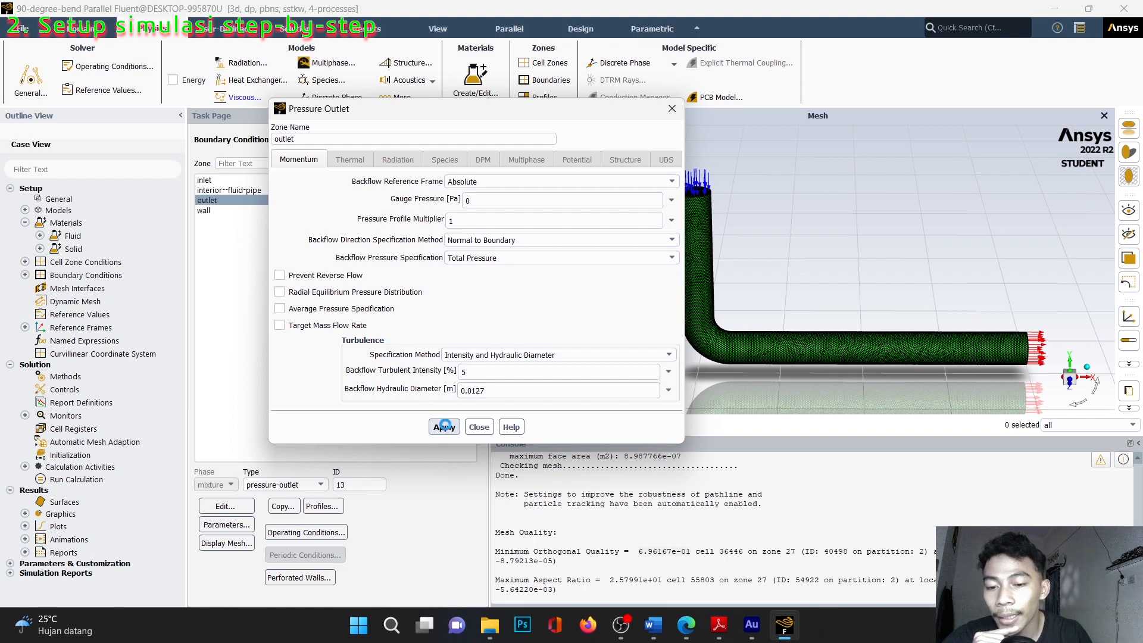
{"action": "left_click", "coordinate": [479, 427]}
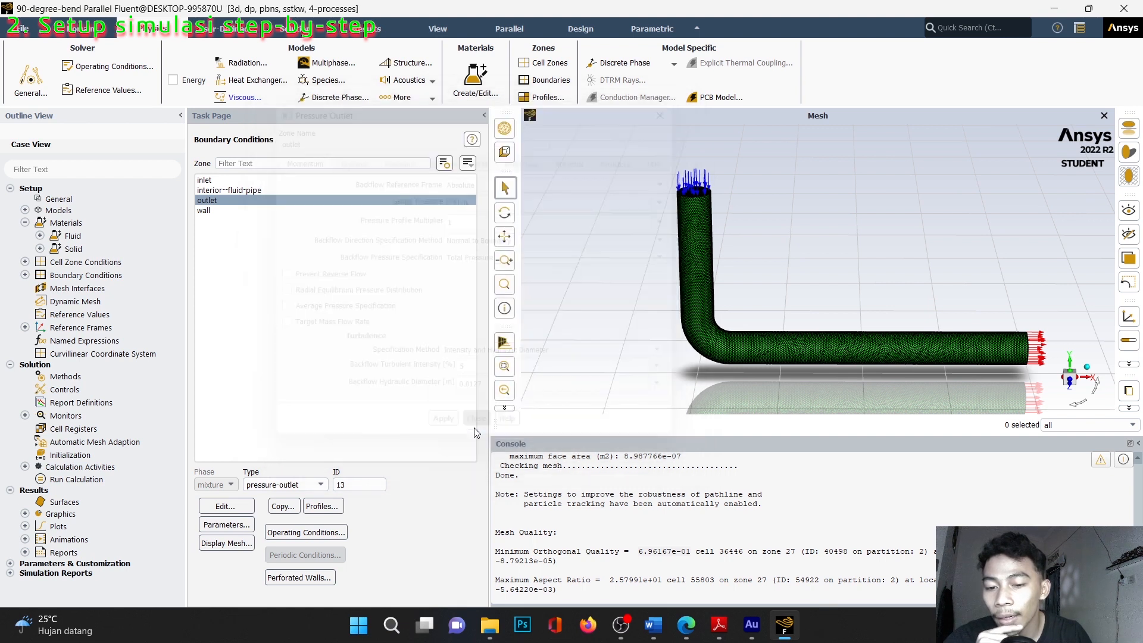
- Examine the wall boundary's motion, shear condition and roughness settings
{"action": "left_click", "coordinate": [262, 212]}
{"action": "left_click", "coordinate": [246, 506]}
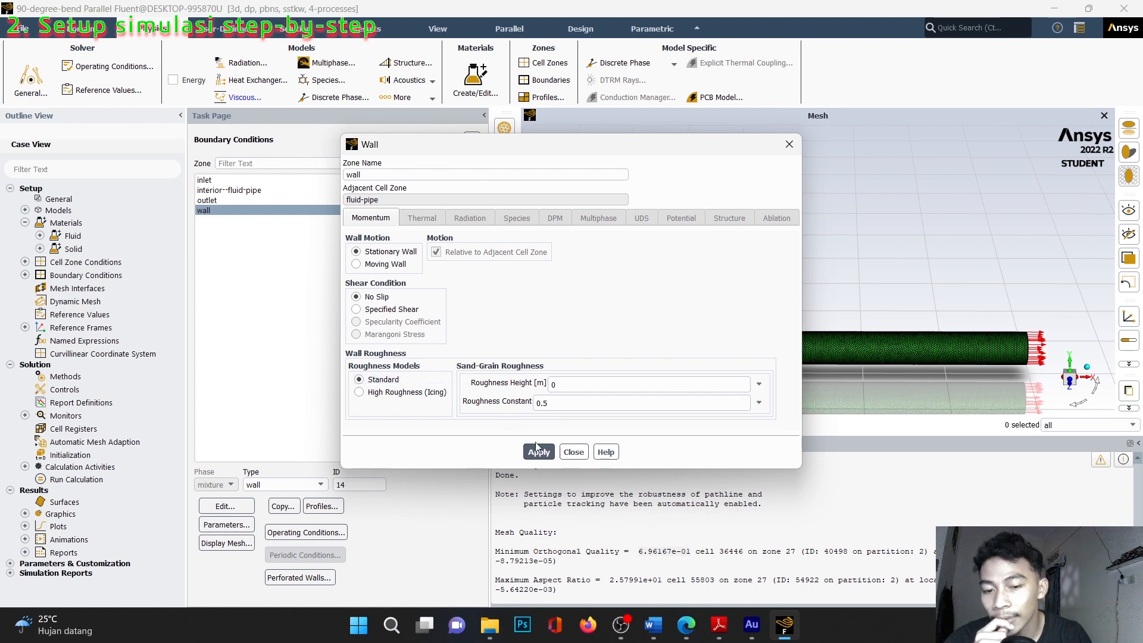
{"action": "left_click", "coordinate": [574, 453]}
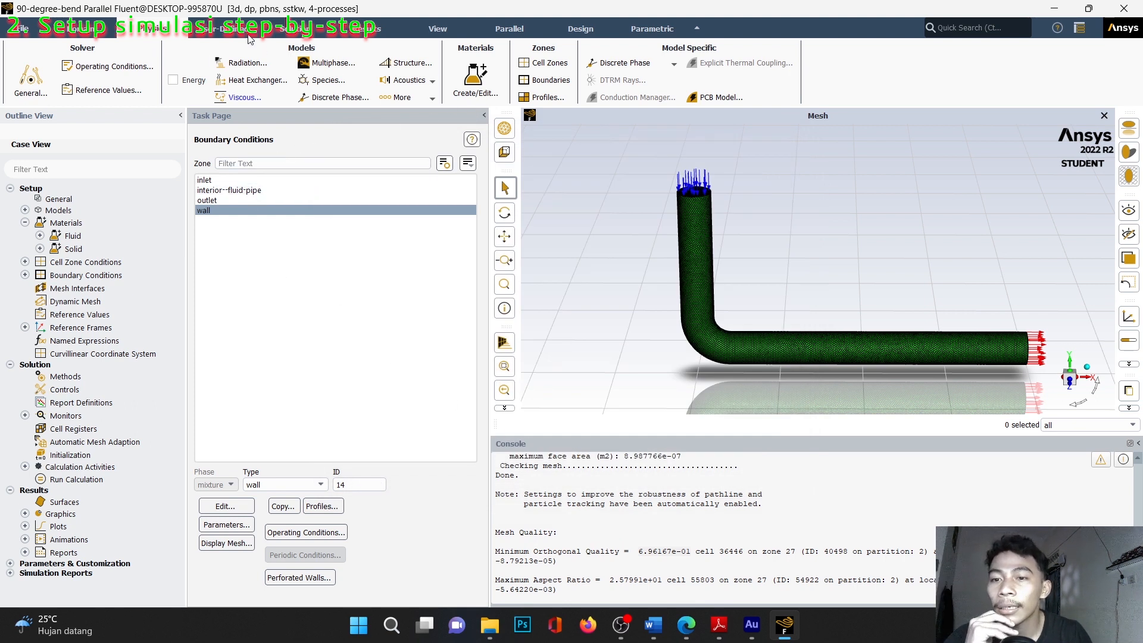
- Set the turbulent kinetic energy discretization to First Order Upwind in the solution methods
{"action": "left_click", "coordinate": [301, 33]}
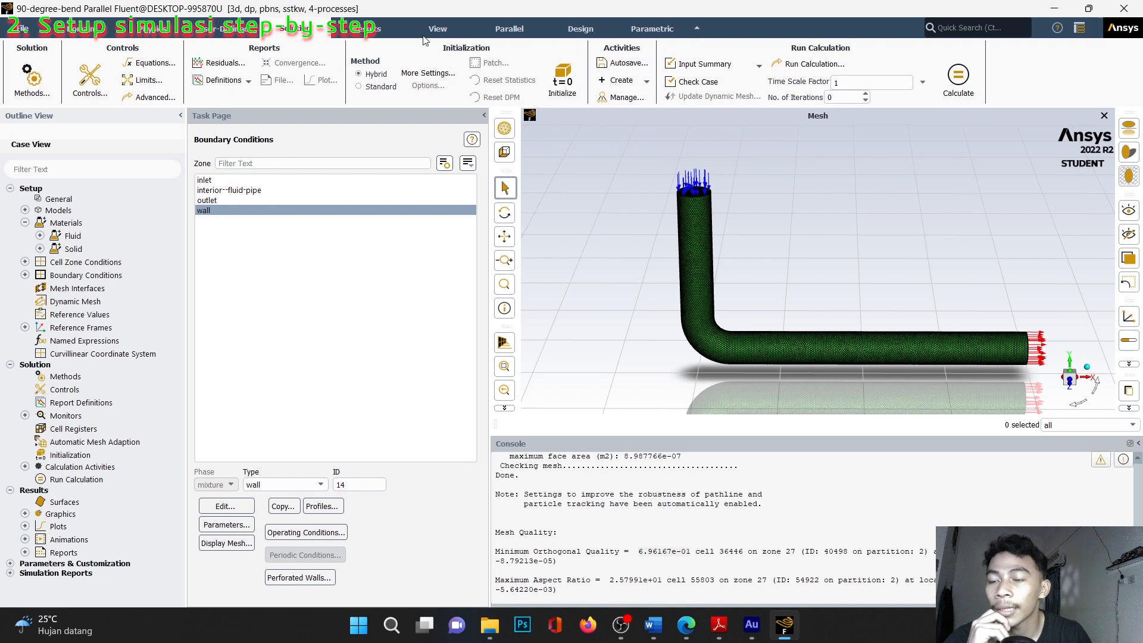
{"action": "left_click", "coordinate": [27, 81]}
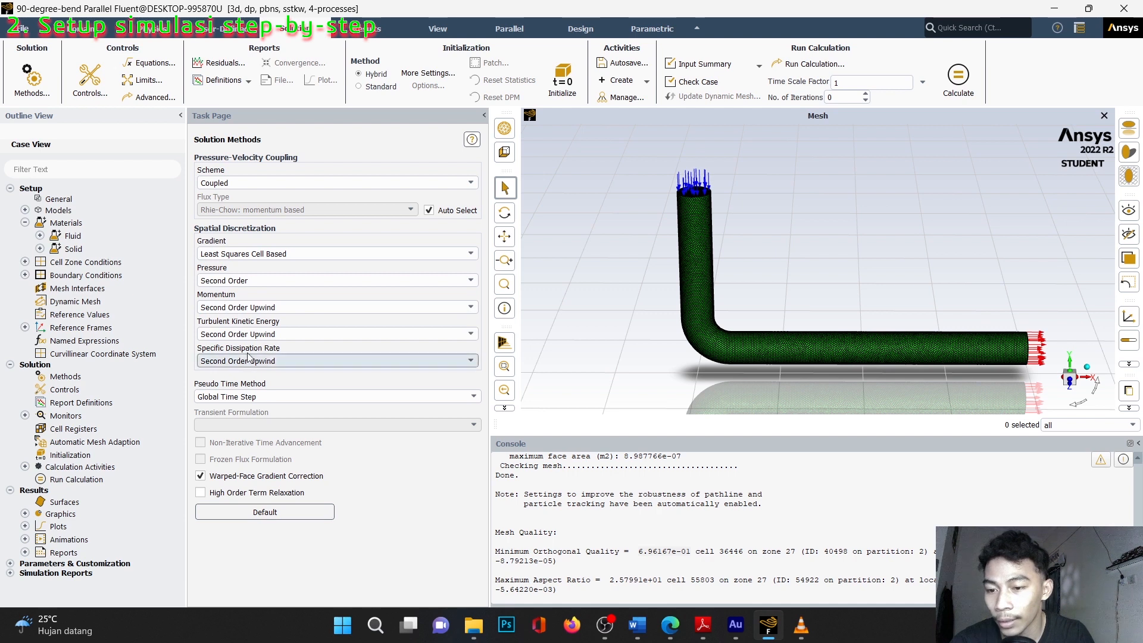
{"action": "left_click", "coordinate": [246, 335]}
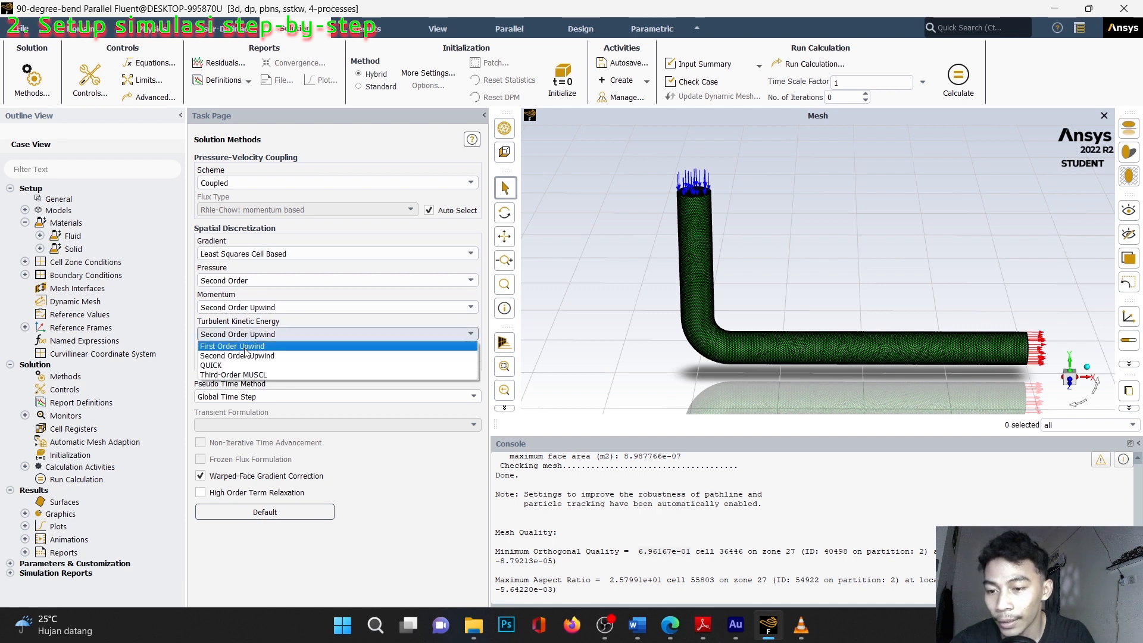
{"action": "left_click", "coordinate": [245, 349]}
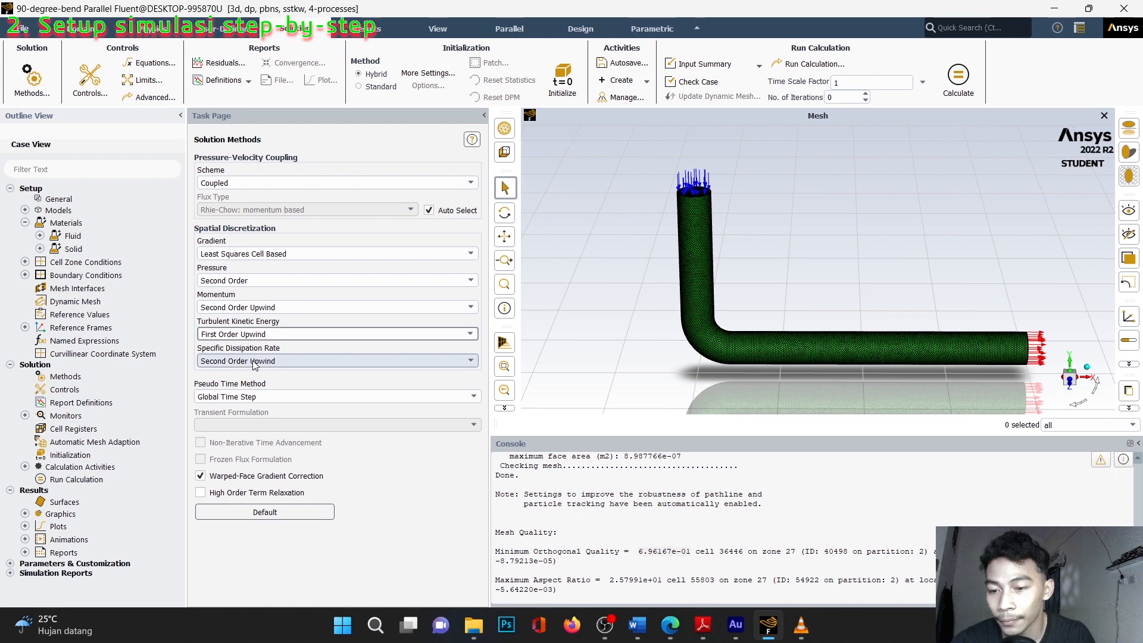
- Set the specific dissipation rate discretization to First Order Upwind and bring up the solution controls' relaxation factors
{"action": "left_click", "coordinate": [254, 364]}
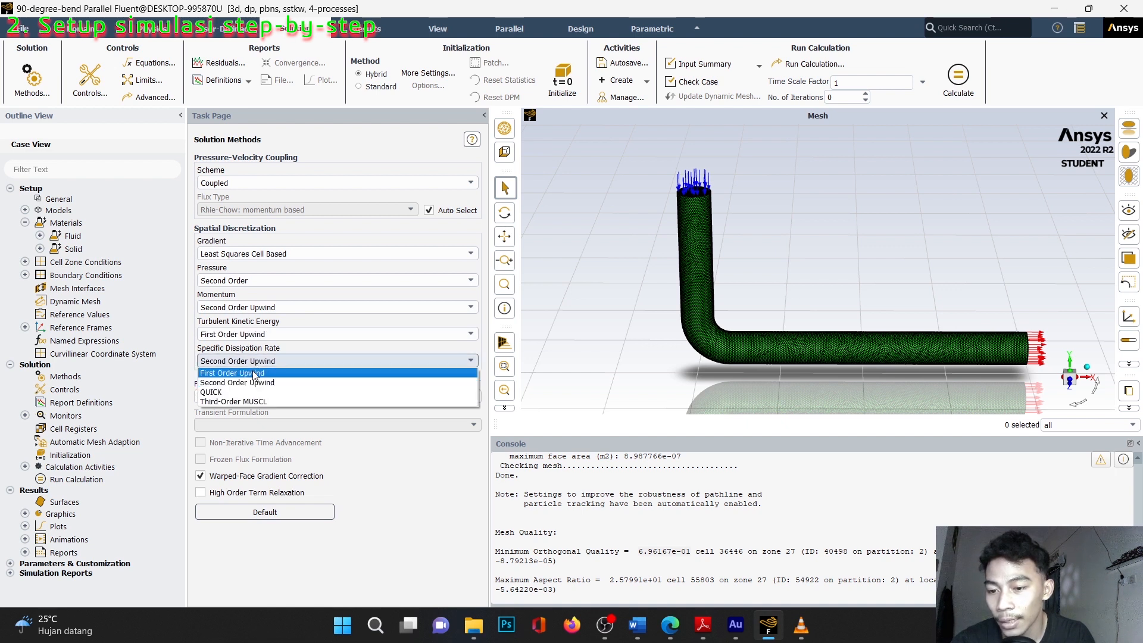
{"action": "left_click", "coordinate": [253, 374]}
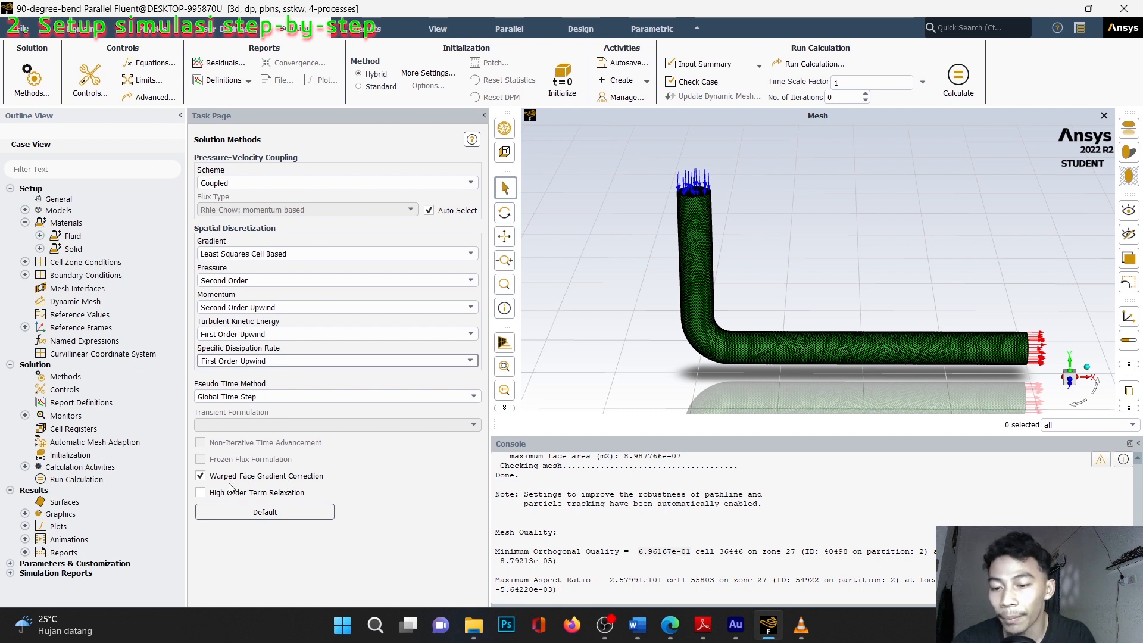
{"action": "left_click", "coordinate": [95, 86]}
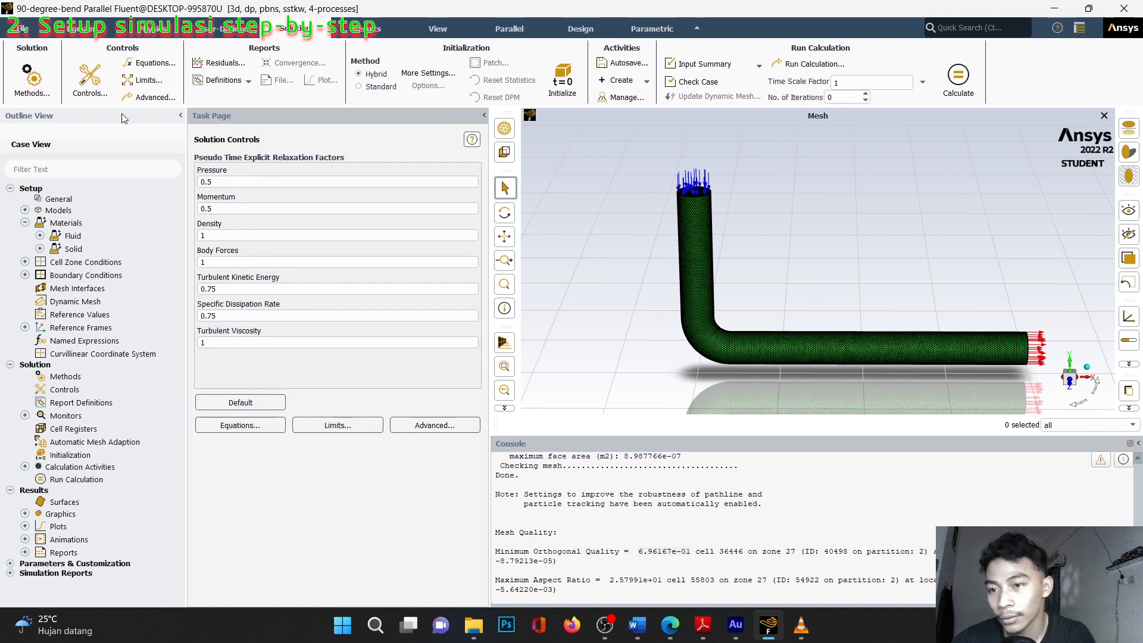
- In the residual monitors, set the absolute convergence criteria for continuity and x-velocity to 1e-6
{"action": "left_click", "coordinate": [201, 65]}
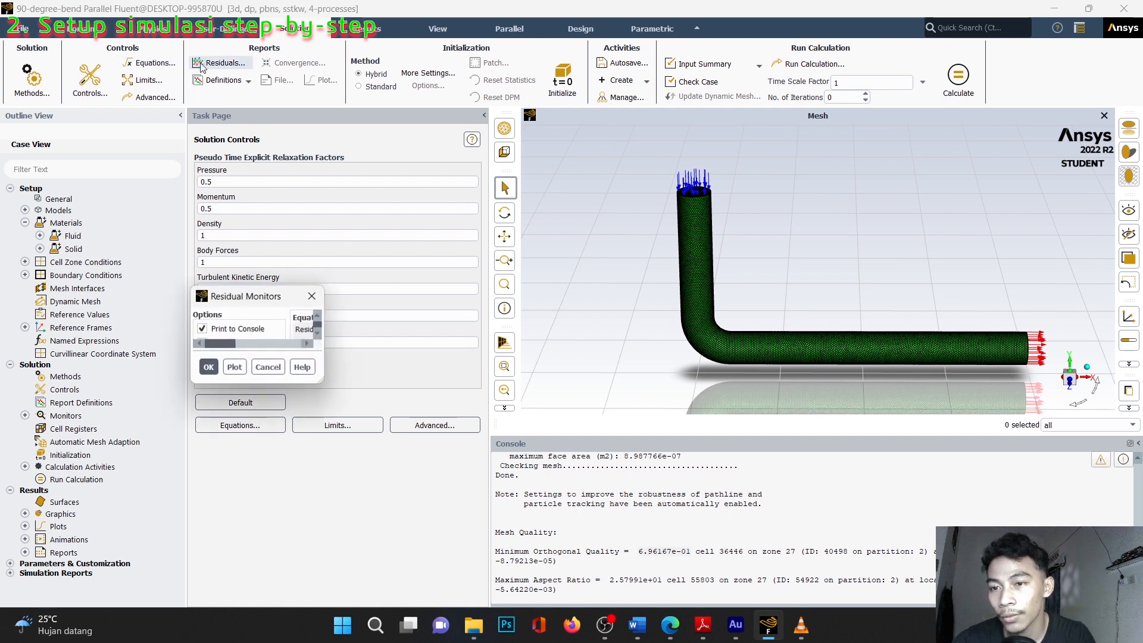
{"action": "left_click_drag", "start_coordinate": [383, 298], "coordinate": [365, 150]}
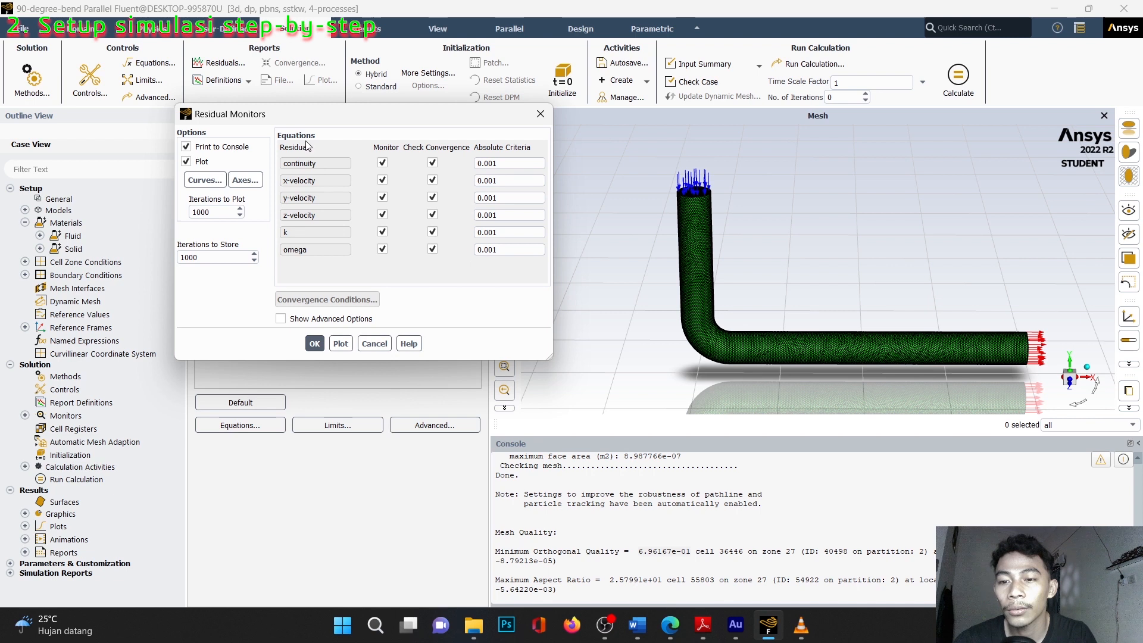
{"action": "left_click_drag", "start_coordinate": [305, 147], "coordinate": [314, 138]}
{"action": "left_click", "coordinate": [502, 188]}
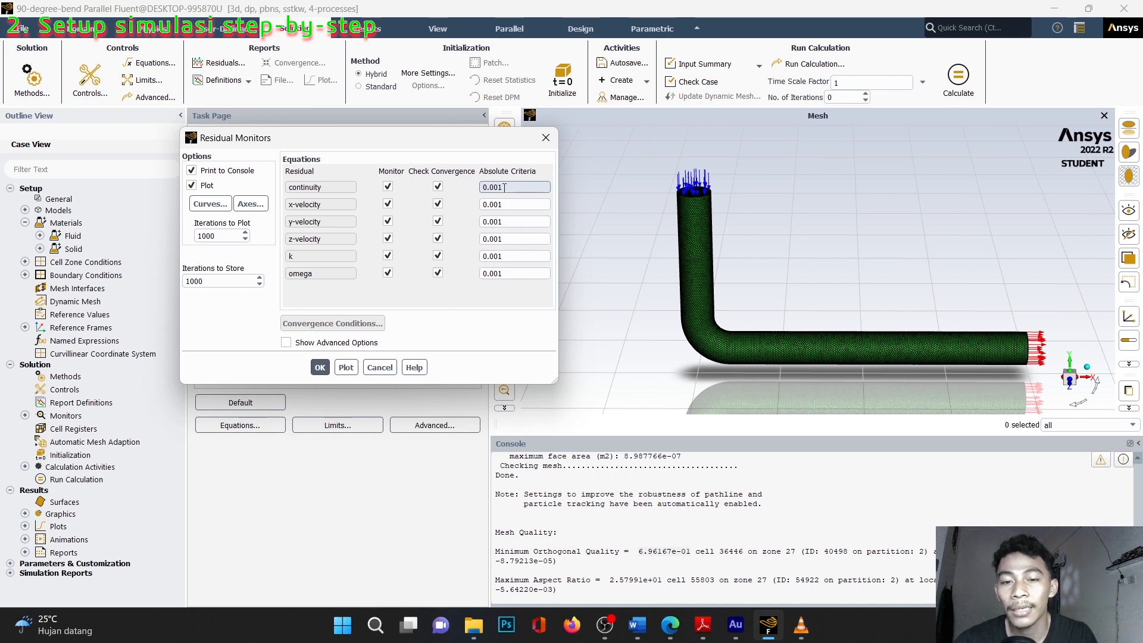
{"action": "left_click_drag", "start_coordinate": [505, 188], "coordinate": [470, 189]}
{"action": "key", "text": "BackSpace"}
{"action": "type", "text": "1"}
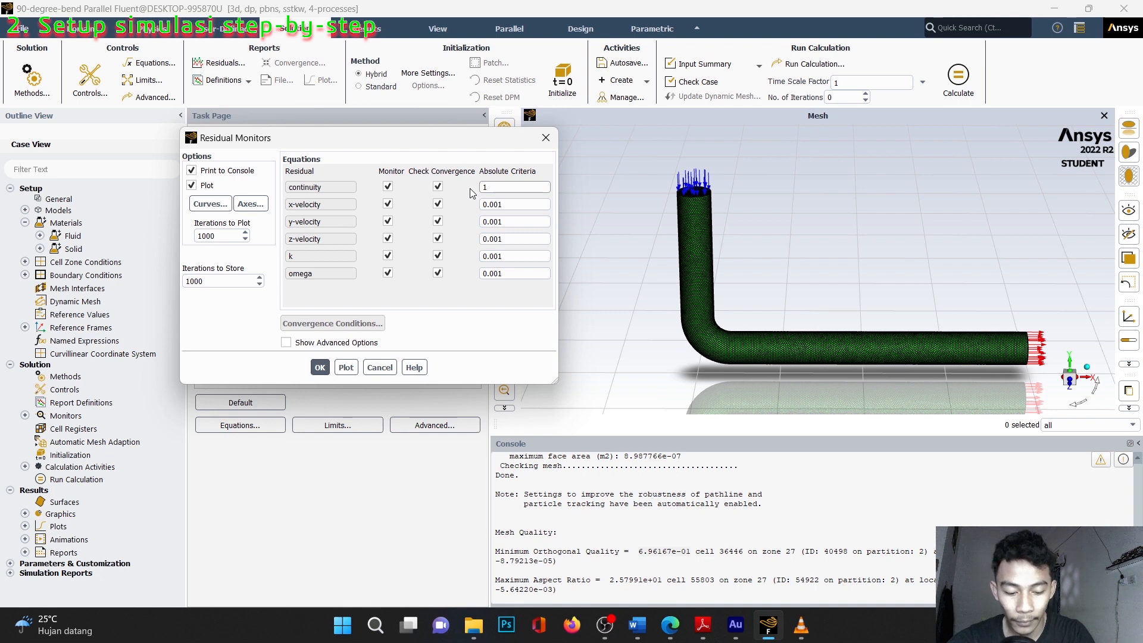
{"action": "type", "text": "10"}
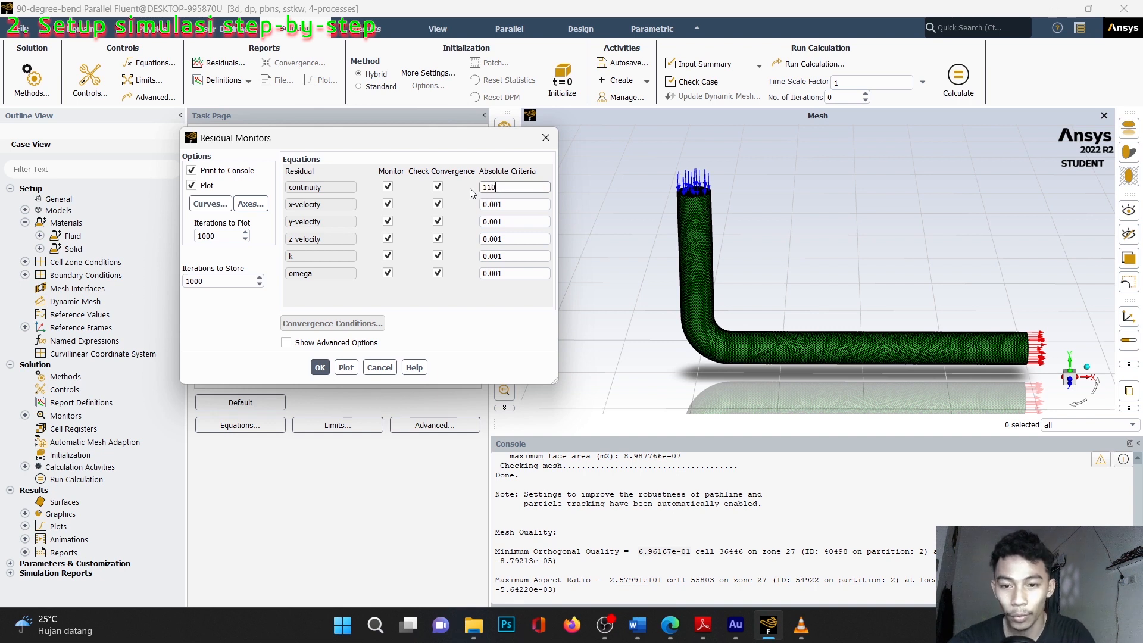
{"action": "key", "text": "BackSpace"}
{"action": "key", "text": "BackSpace"}
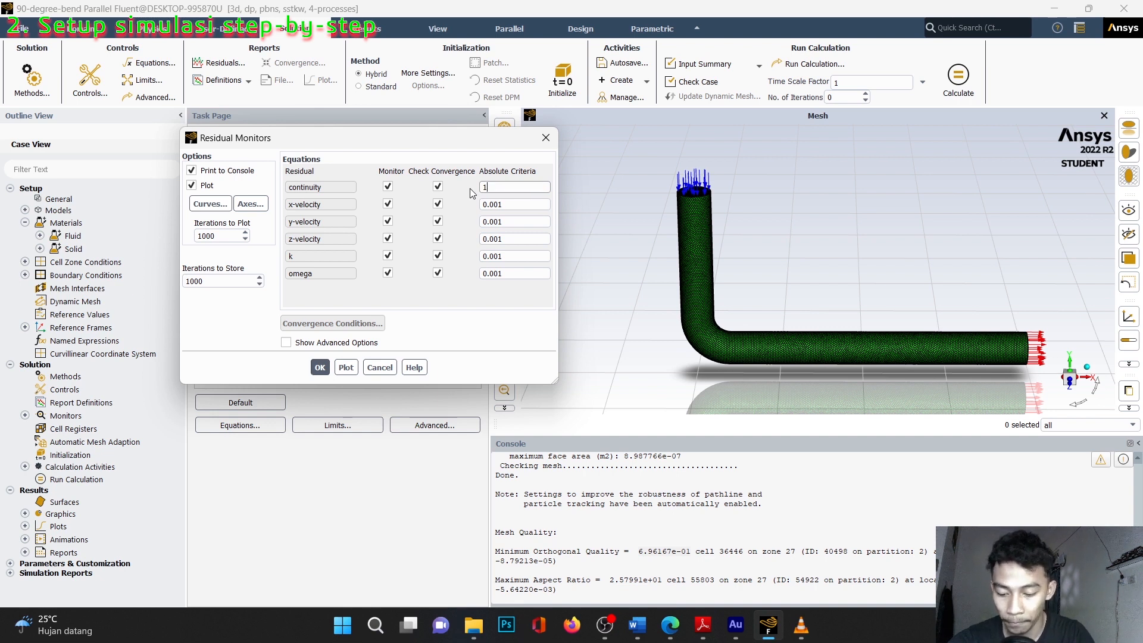
{"action": "type", "text": "e-6"}
{"action": "key", "text": "Tab"}
{"action": "type", "text": "1e-"}
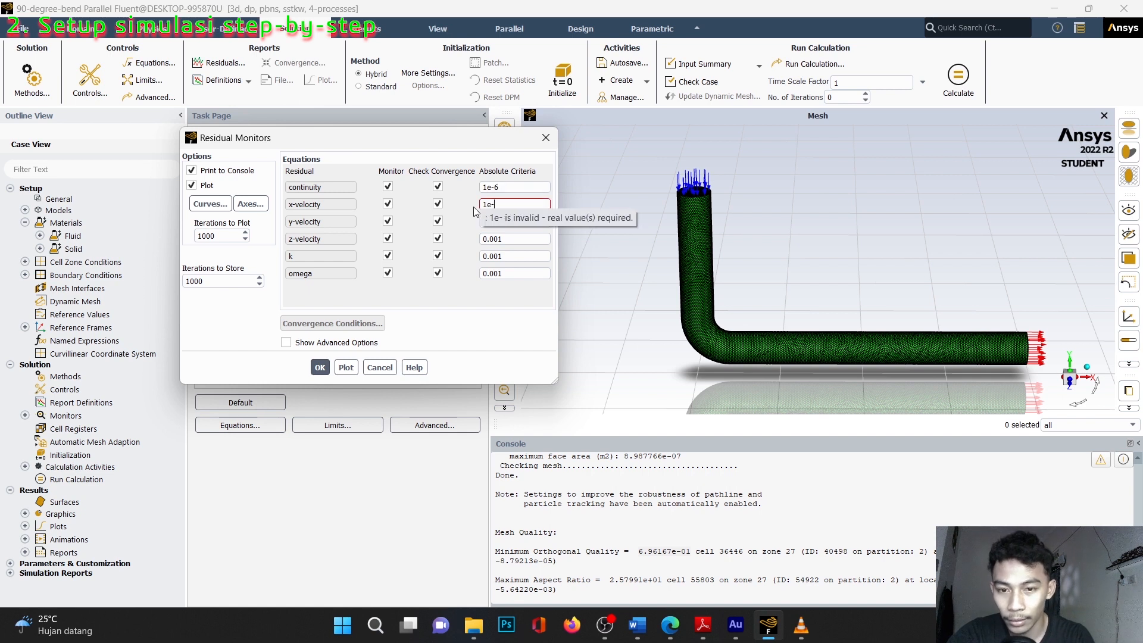
{"action": "type", "text": "6"}
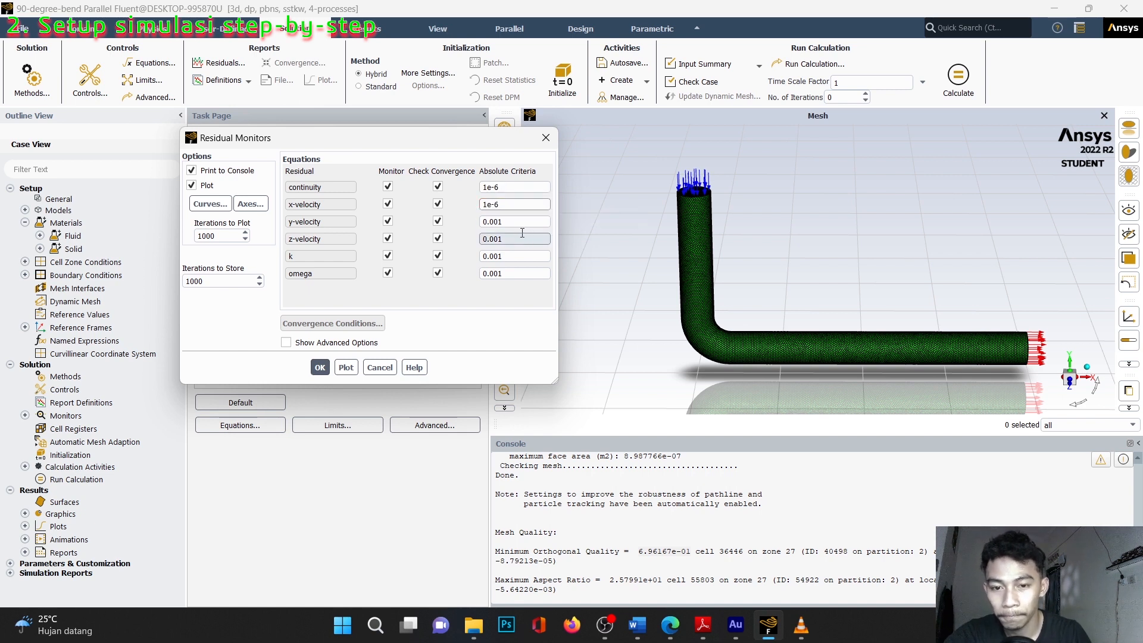
- Set the absolute criteria for y-velocity, z-velocity, k and omega to 1e-6 and apply the residual monitor settings
{"action": "left_click_drag", "start_coordinate": [498, 205], "coordinate": [467, 222]}
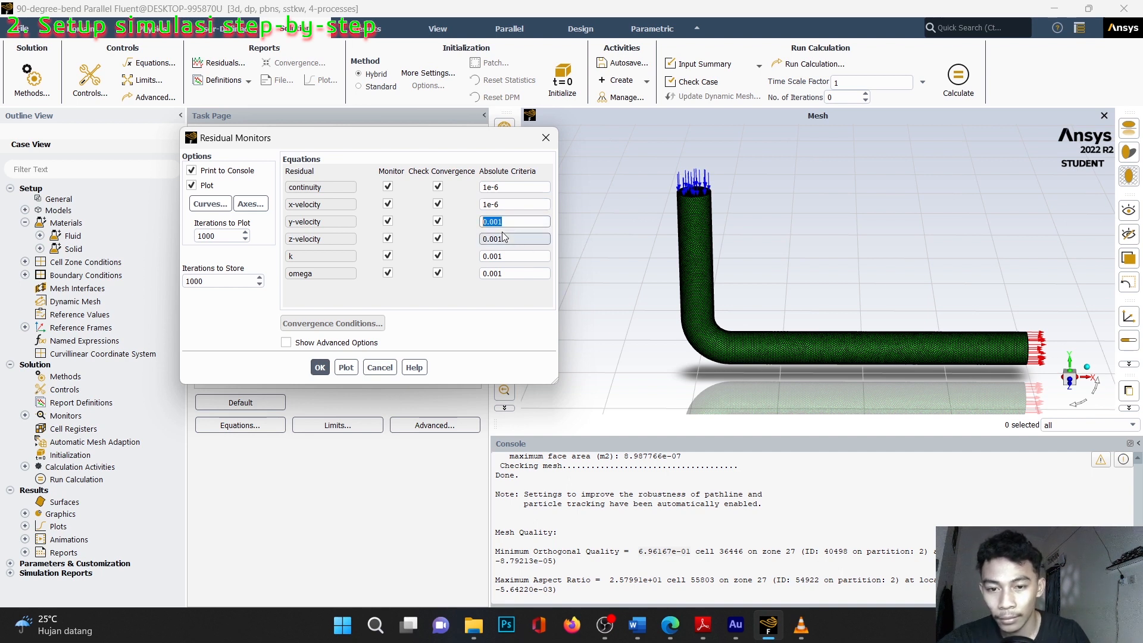
{"action": "left_click", "coordinate": [502, 207]}
{"action": "left_click_drag", "start_coordinate": [512, 222], "coordinate": [484, 272]}
{"action": "type", "text": "1e-61e-61e-61e-6"}
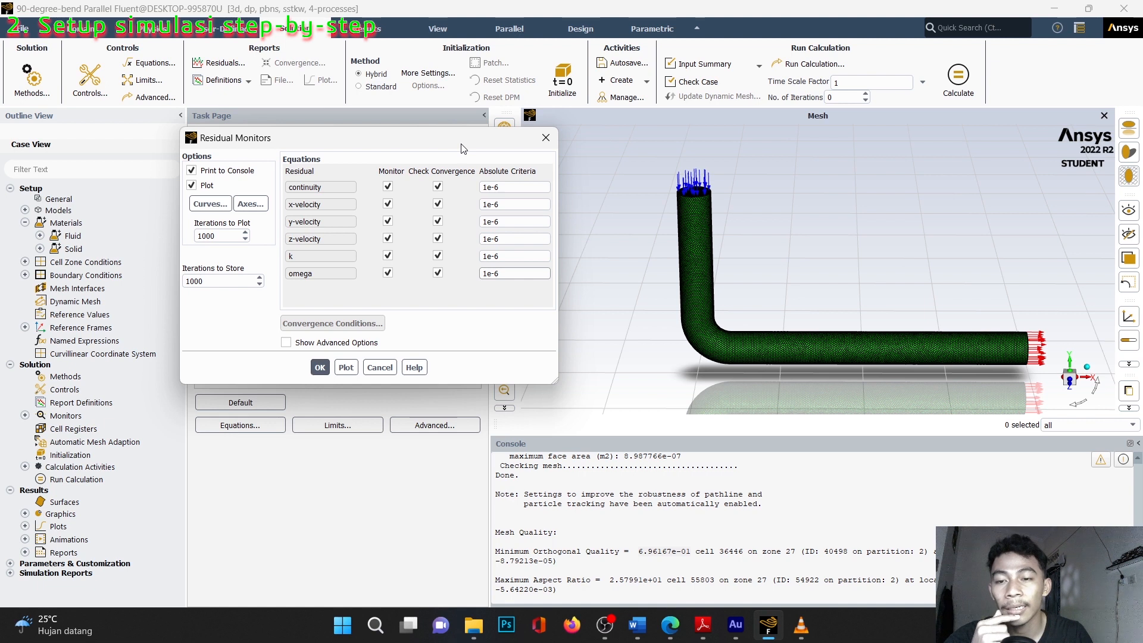
{"action": "left_click_drag", "start_coordinate": [462, 145], "coordinate": [465, 121]}
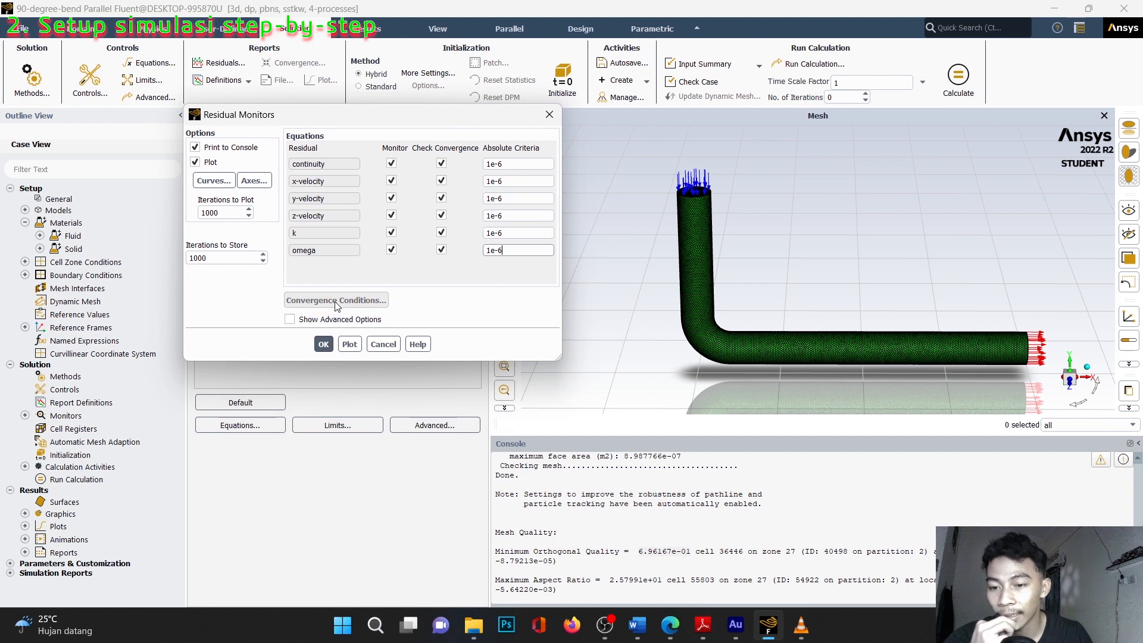
{"action": "left_click", "coordinate": [323, 345]}
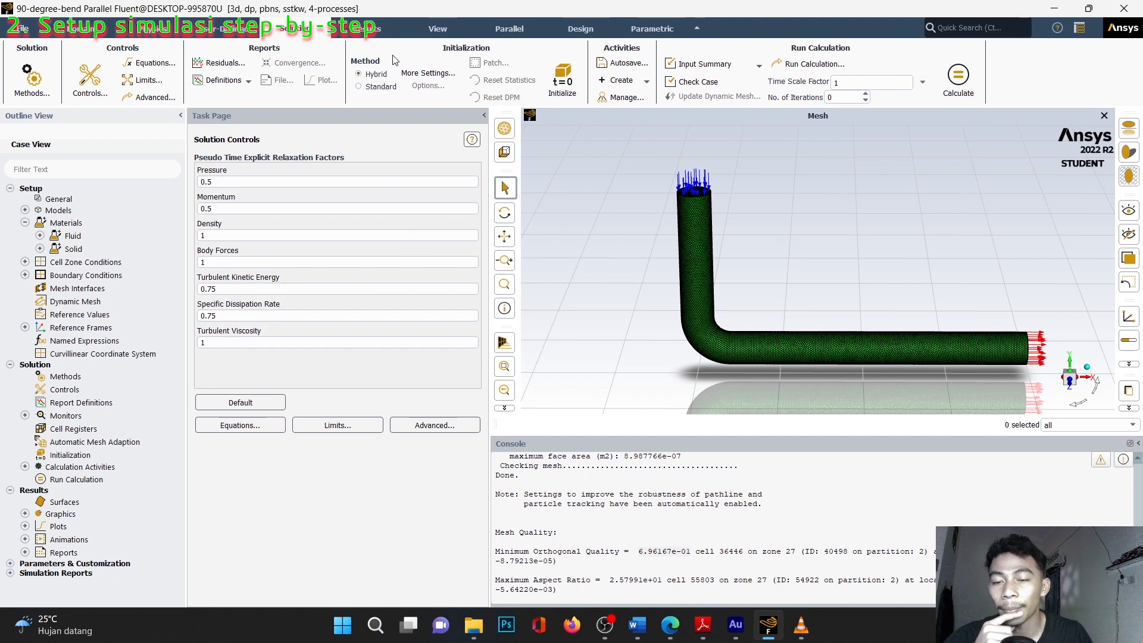
- Initialize the flow field with the Hybrid method and check the initialization output in the console
{"action": "left_click", "coordinate": [566, 85]}
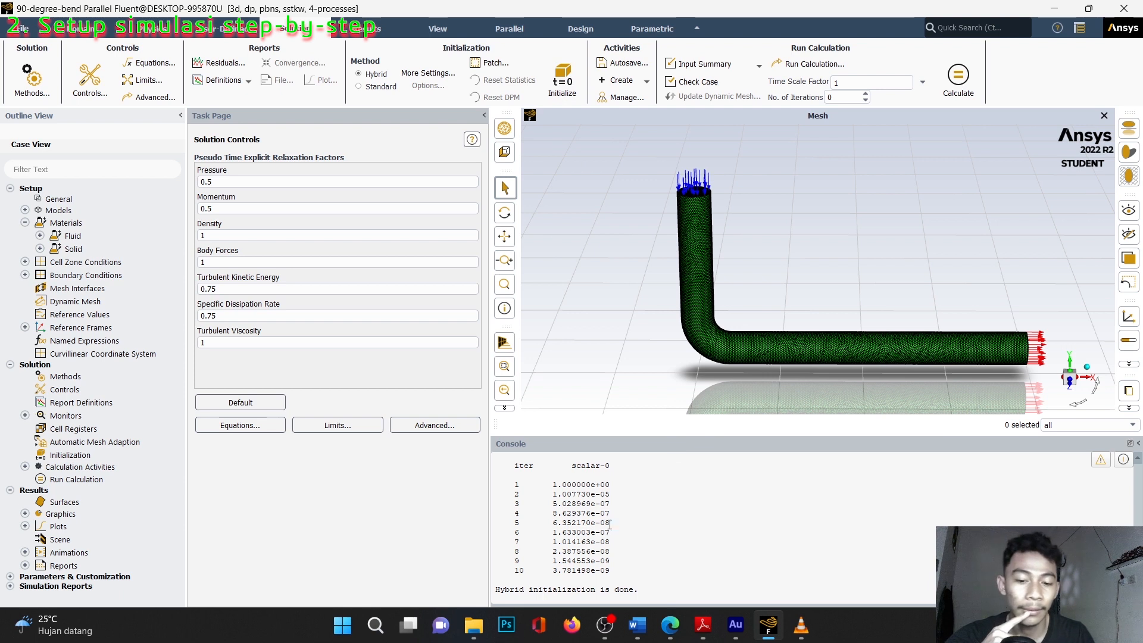
{"action": "left_click_drag", "start_coordinate": [497, 589], "coordinate": [628, 598]}
{"action": "left_click", "coordinate": [672, 562]}
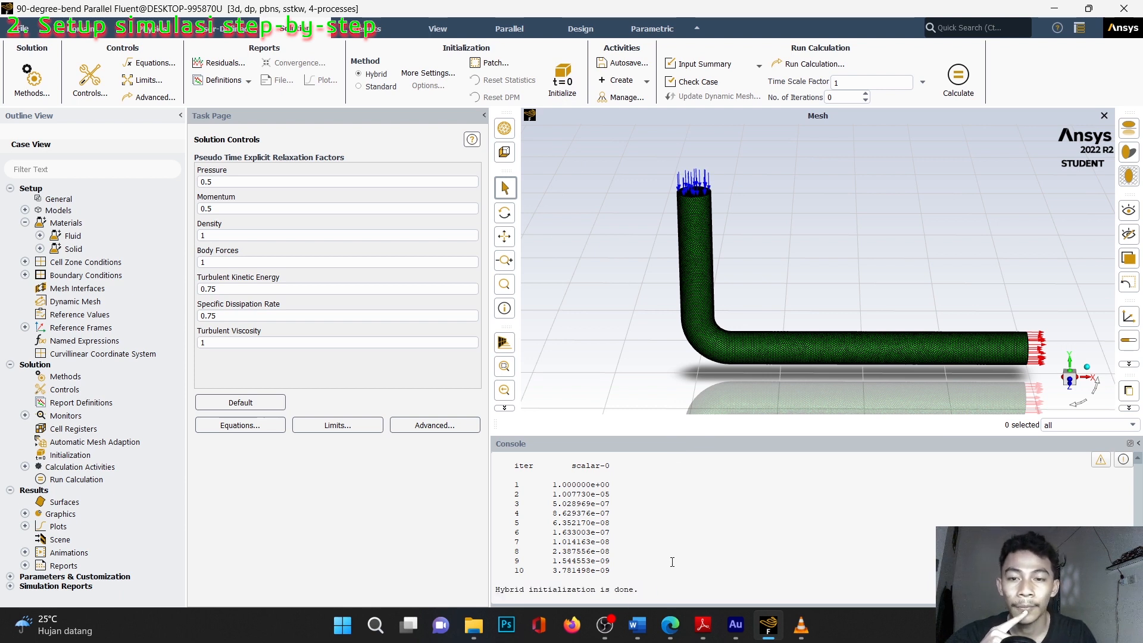
- Start a new Mass Flow Rate flux report definition covering the inlet and outlet boundaries
{"action": "left_click", "coordinate": [241, 85]}
{"action": "mouse_move", "coordinate": [227, 112]}
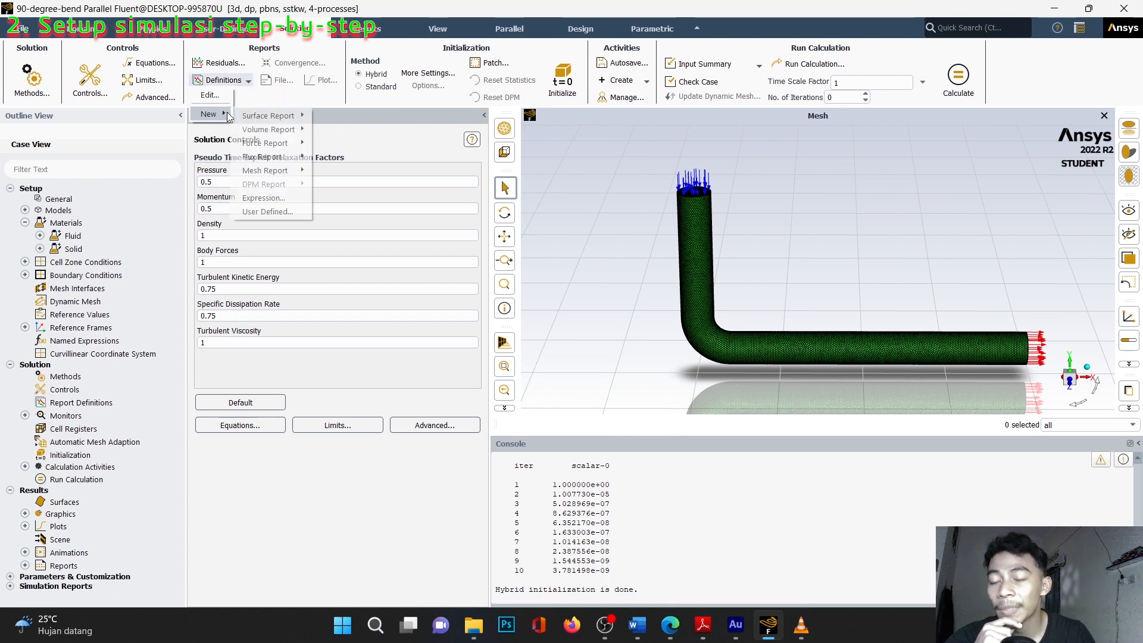
{"action": "mouse_move", "coordinate": [279, 157]}
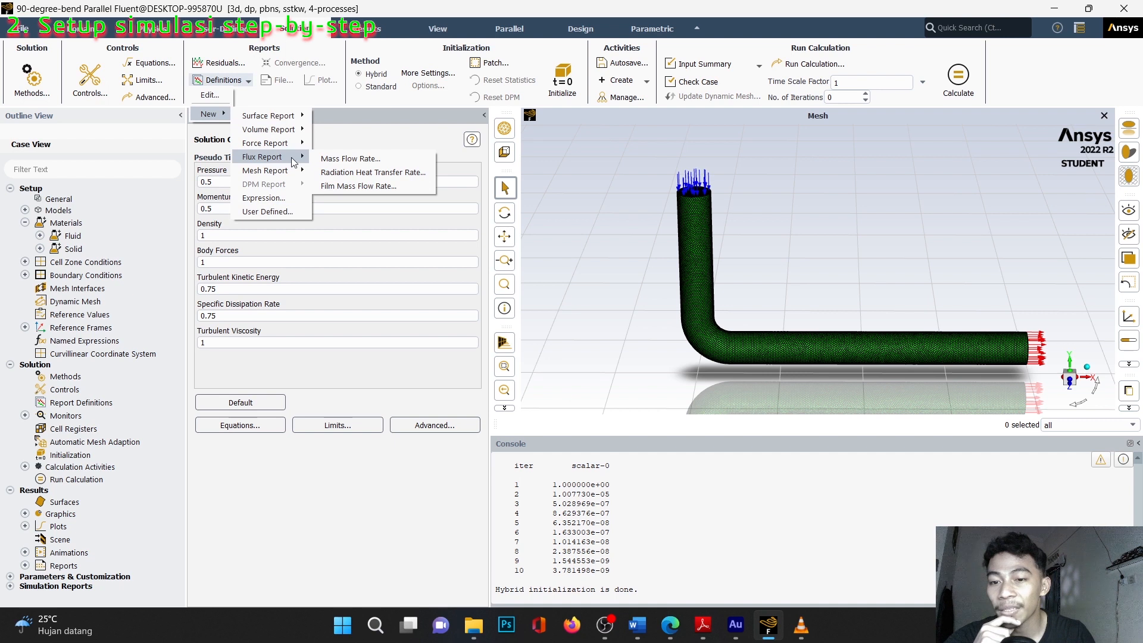
{"action": "left_click", "coordinate": [335, 159]}
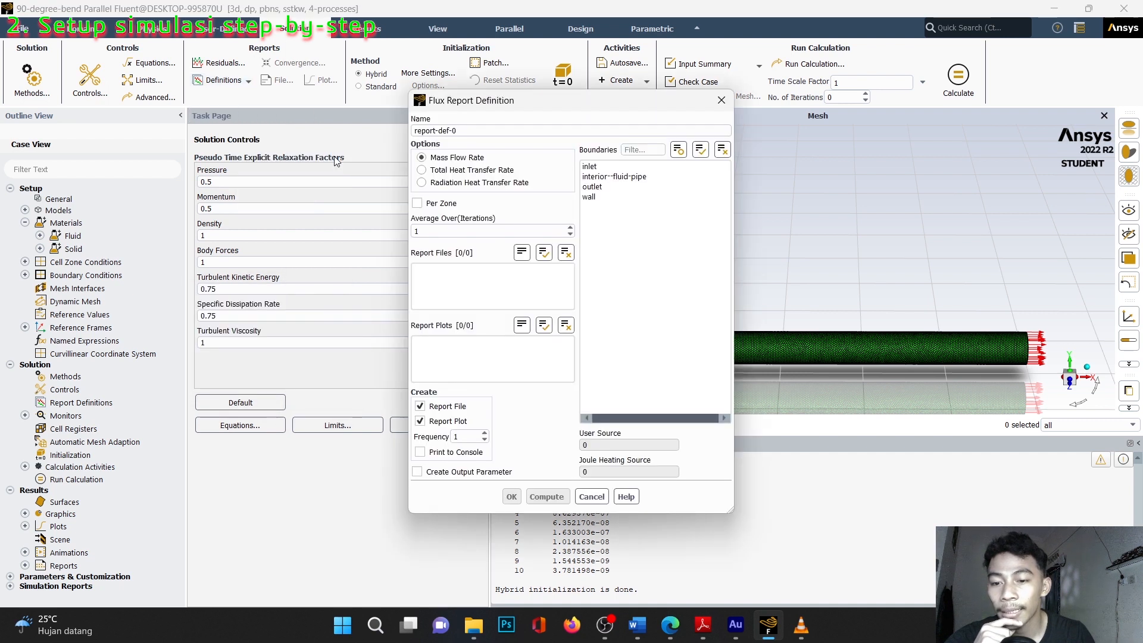
{"action": "left_click", "coordinate": [589, 166]}
{"action": "left_click", "coordinate": [595, 187]}
- Name the flux report mass-balance, enable printing to the console, and create it with its report file and plot
{"action": "left_click_drag", "start_coordinate": [457, 131], "coordinate": [410, 136]}
{"action": "key", "text": "BackSpace"}
{"action": "type", "text": "mas"}
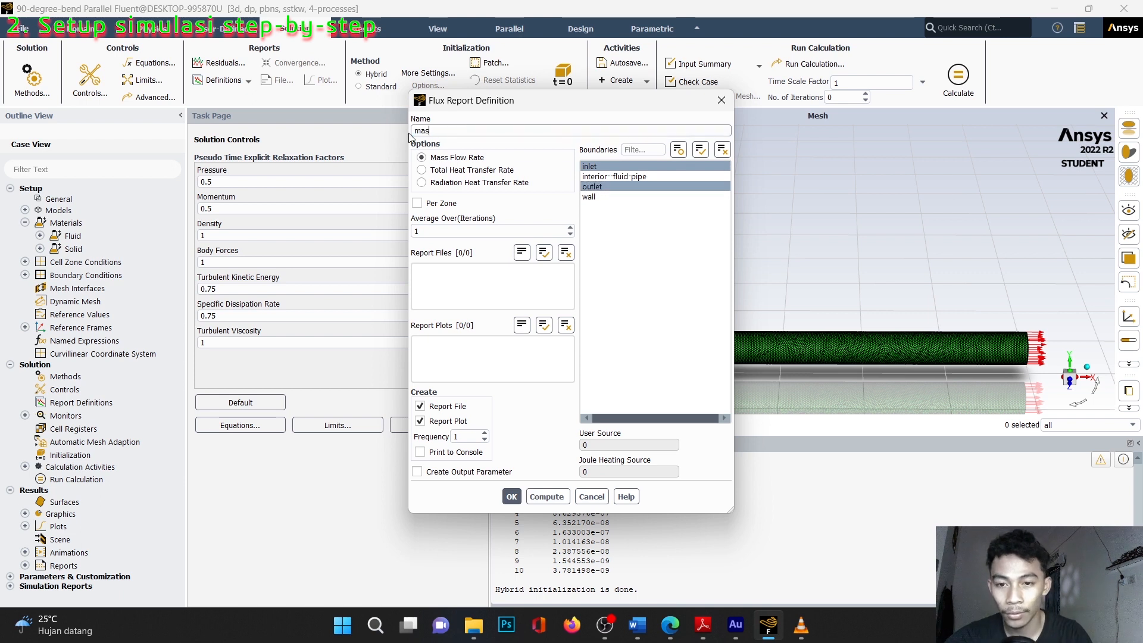
{"action": "type", "text": "s-balance"}
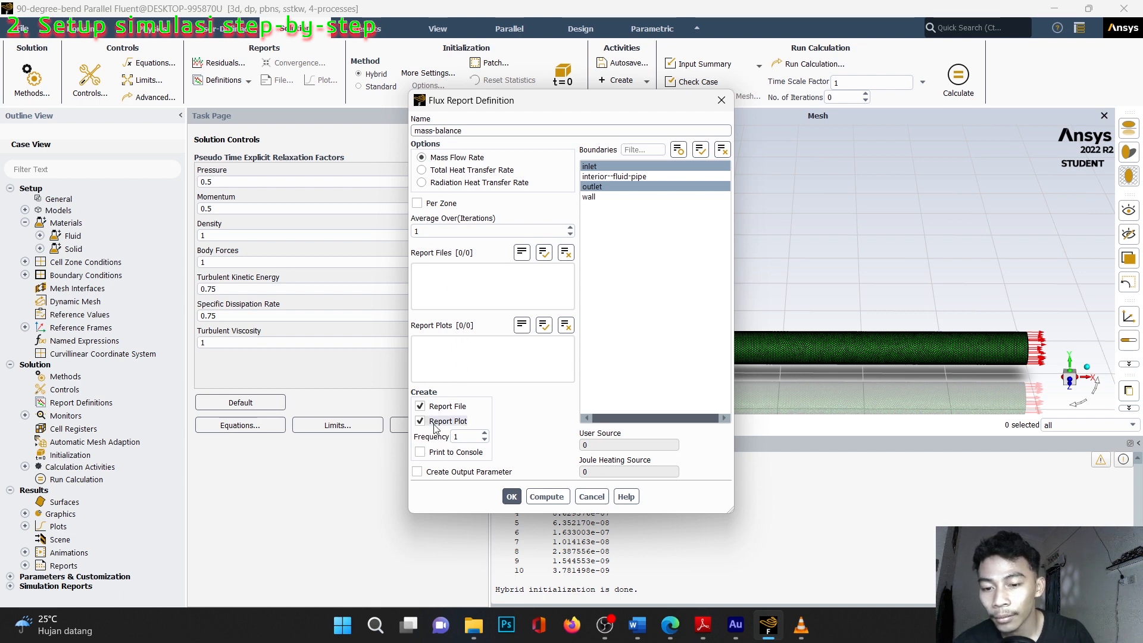
{"action": "left_click", "coordinate": [426, 453]}
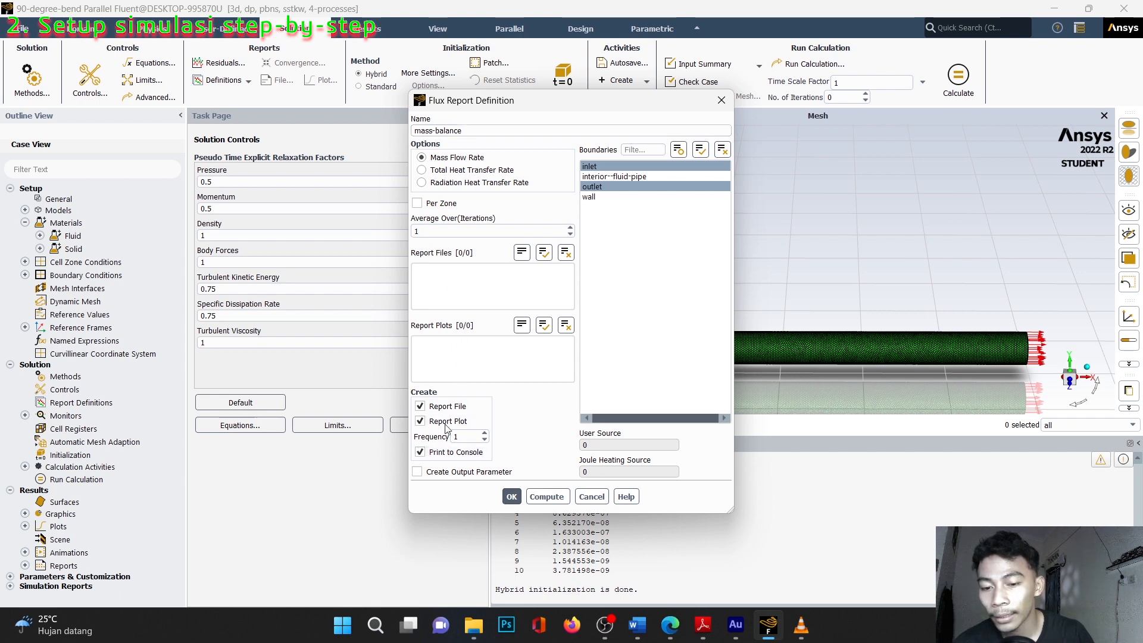
{"action": "left_click", "coordinate": [512, 497]}
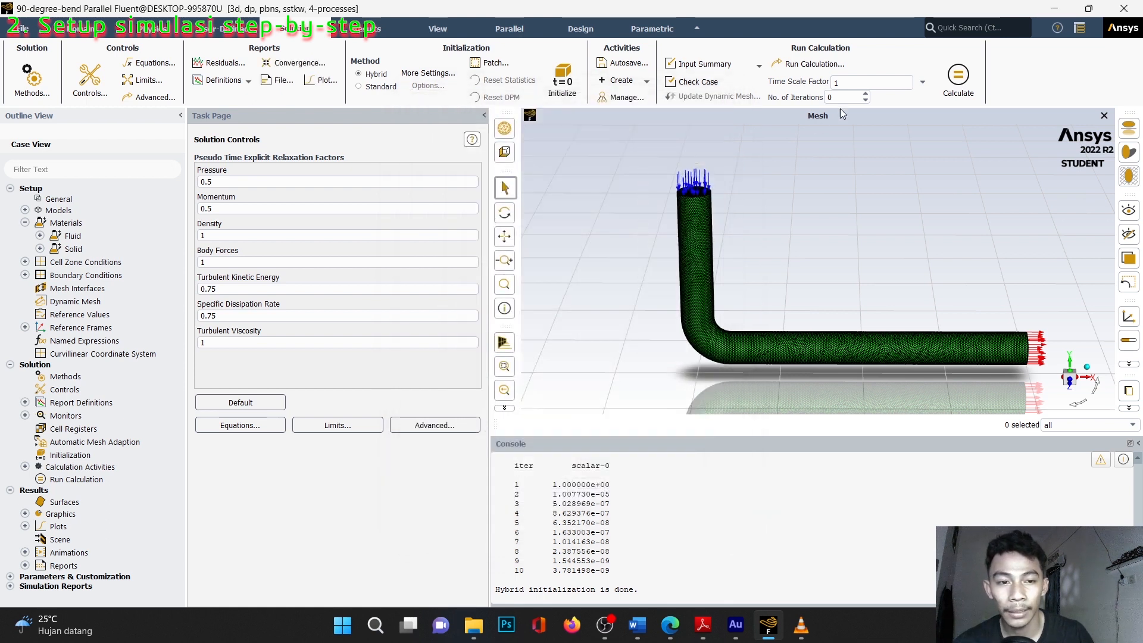
- Run the calculation with 500 iterations, allowing a new report file for mass-balance, and dismiss the completion notice
{"action": "double_click", "coordinate": [848, 102]}
{"action": "key", "text": "BackSpace"}
{"action": "type", "text": "500"}
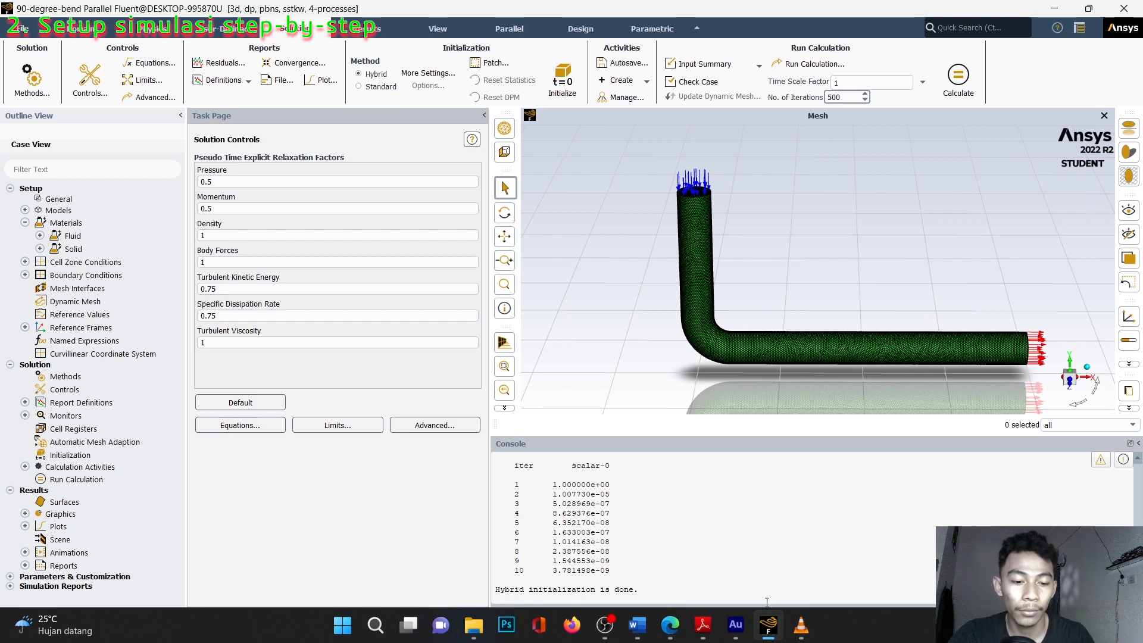
{"action": "left_click", "coordinate": [959, 83]}
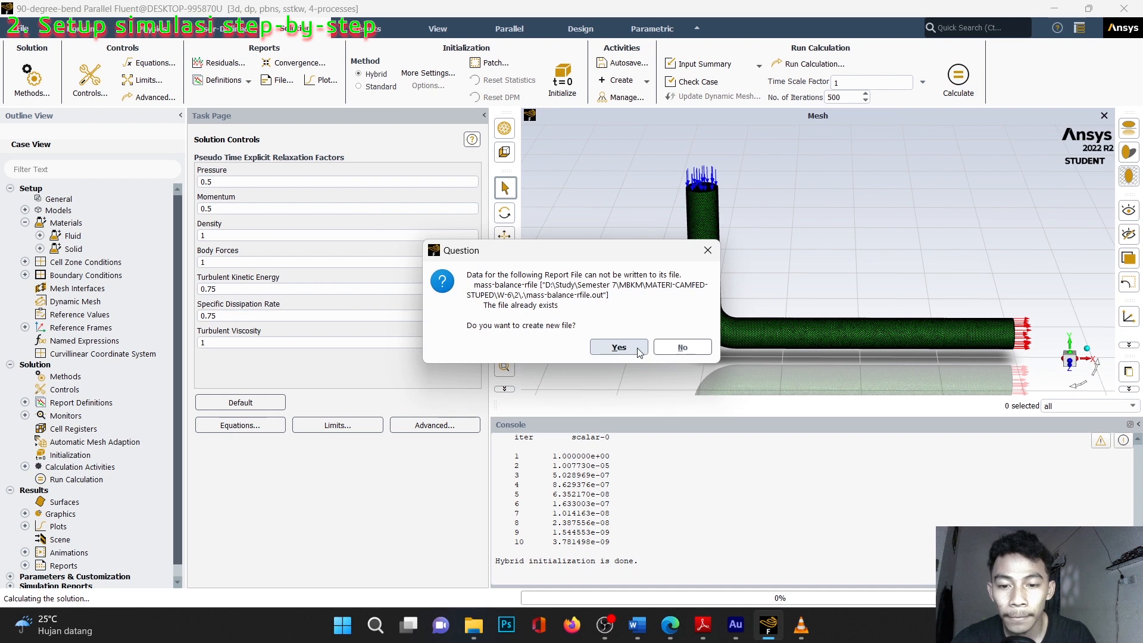
{"action": "left_click", "coordinate": [622, 353]}
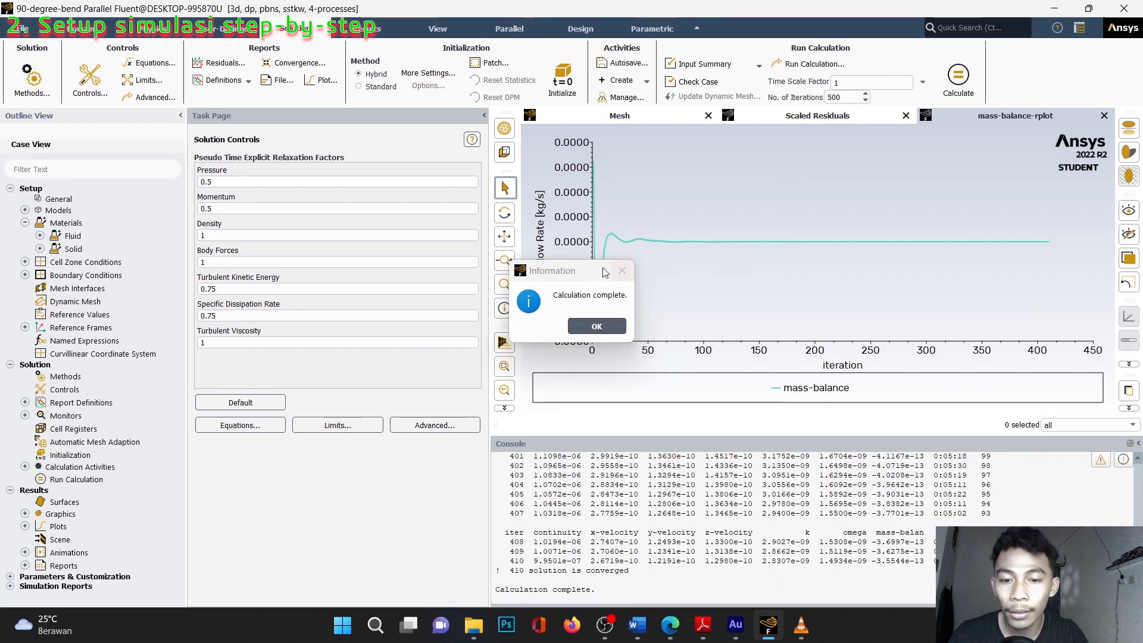
{"action": "left_click_drag", "start_coordinate": [605, 272], "coordinate": [701, 254]}
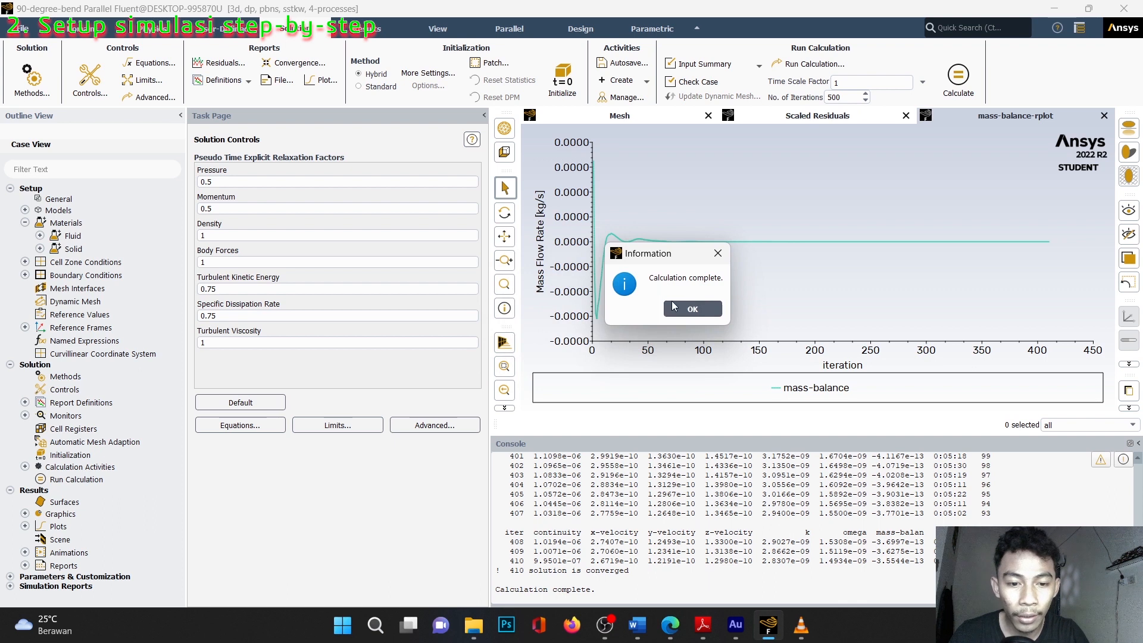
{"action": "left_click", "coordinate": [682, 310]}
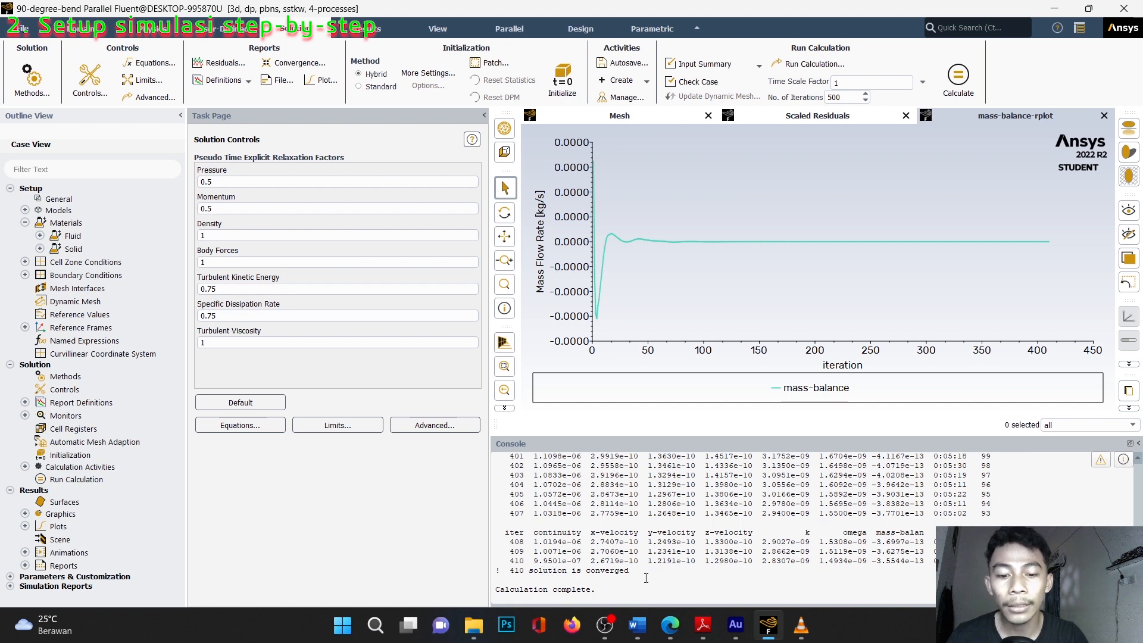
- Examine the solver's closing lines in the console to check whether the solution converged
{"action": "left_click_drag", "start_coordinate": [637, 572], "coordinate": [507, 575]}
{"action": "left_click", "coordinate": [565, 576]}
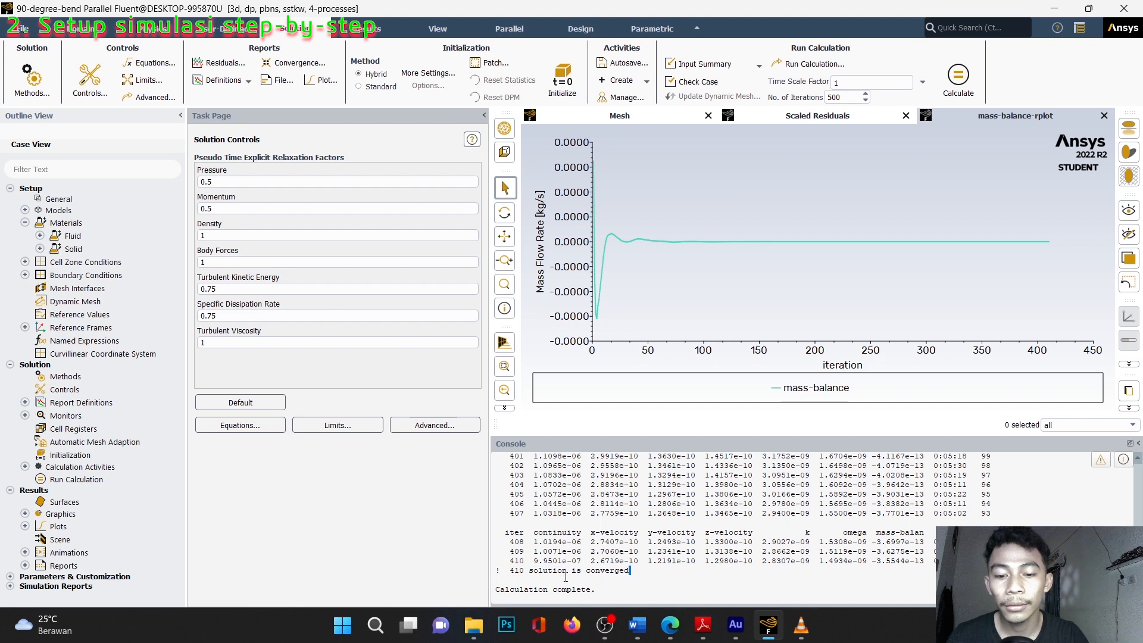
{"action": "left_click", "coordinate": [509, 573], "text": "shift"}
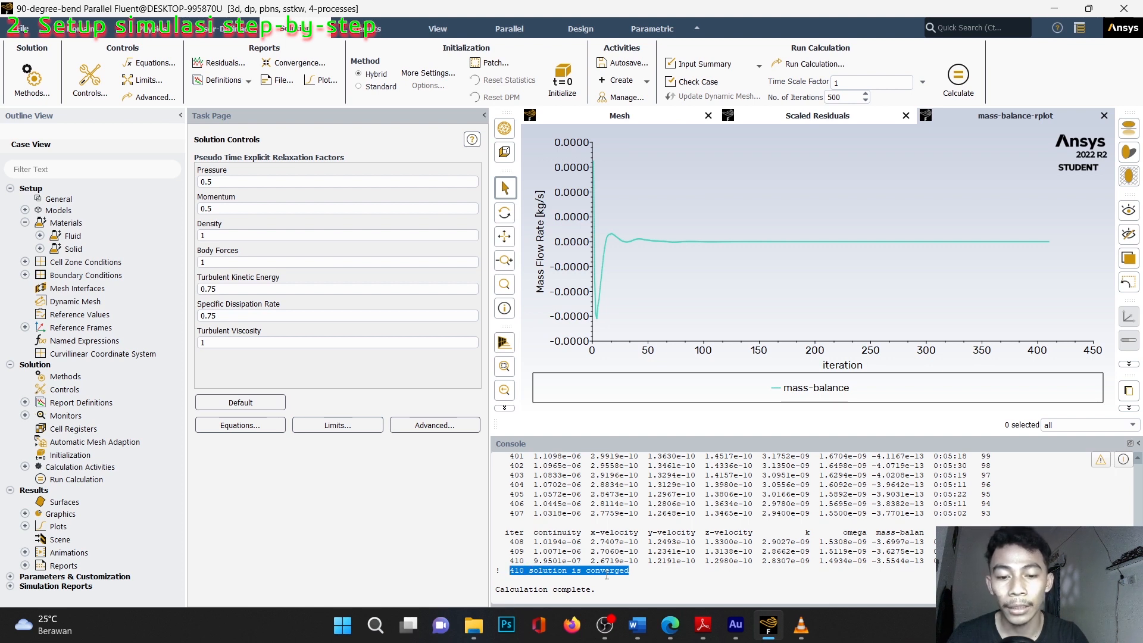
{"action": "left_click", "coordinate": [635, 570]}
{"action": "left_click_drag", "start_coordinate": [612, 571], "coordinate": [517, 571]}
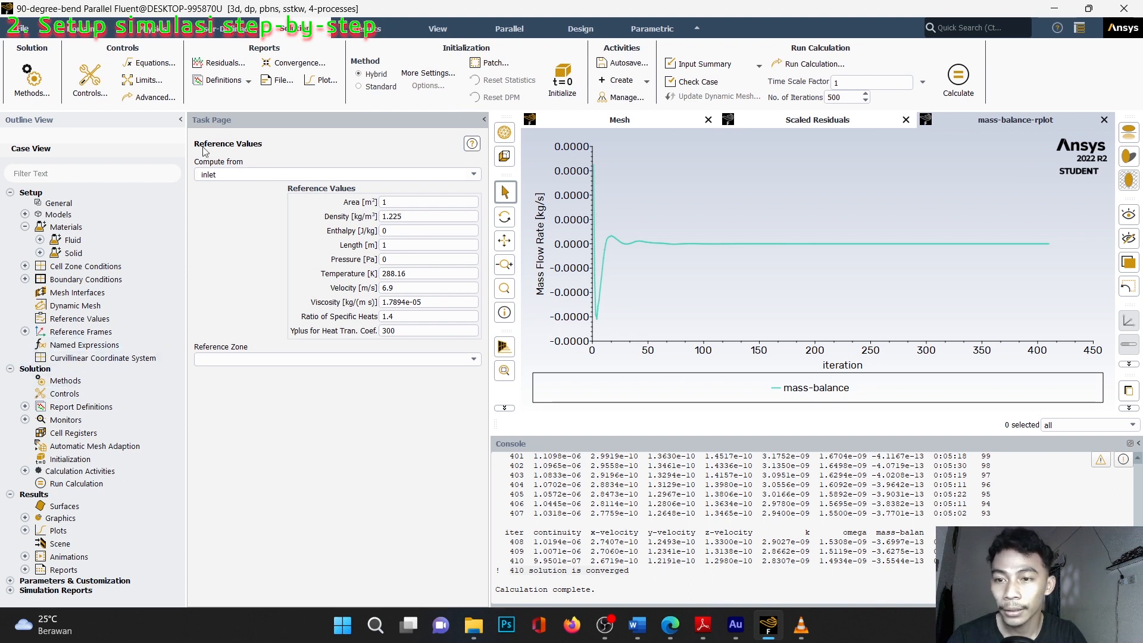
- Compute the existing mass-balance report definition to output the net mass flow rate in the console
{"action": "left_click", "coordinate": [250, 82]}
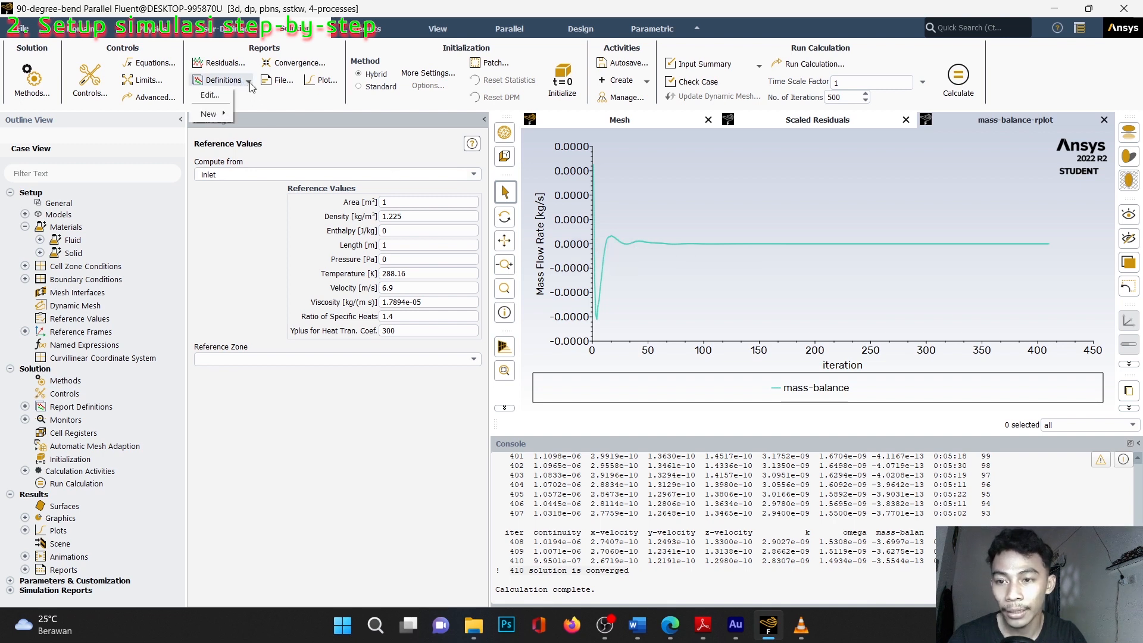
{"action": "left_click", "coordinate": [214, 96]}
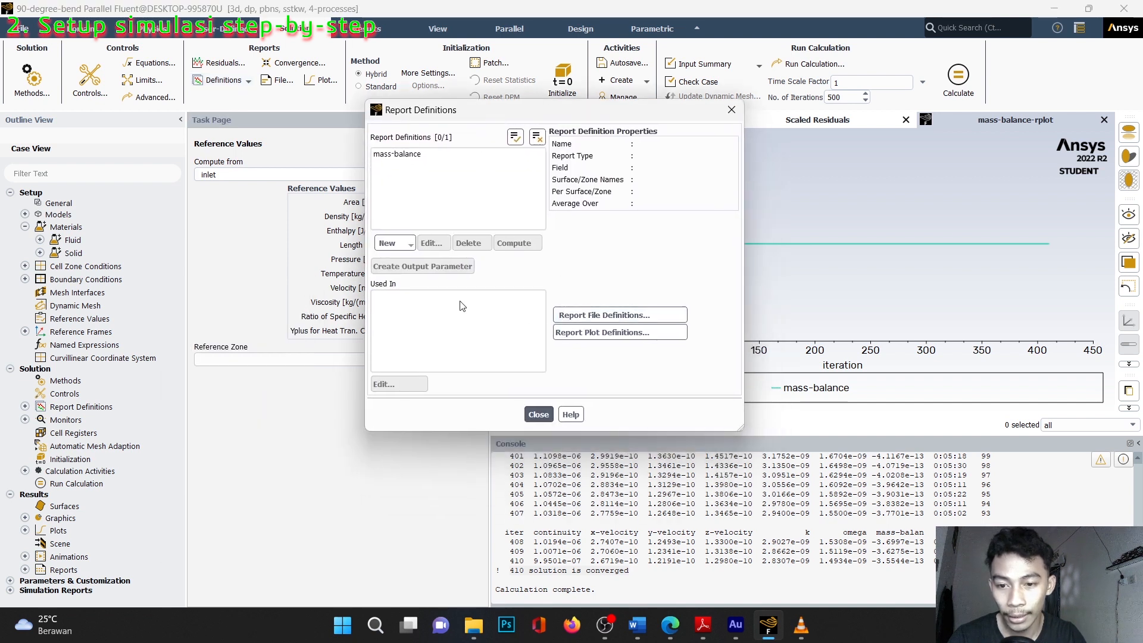
{"action": "left_click", "coordinate": [440, 155]}
{"action": "left_click", "coordinate": [514, 245]}
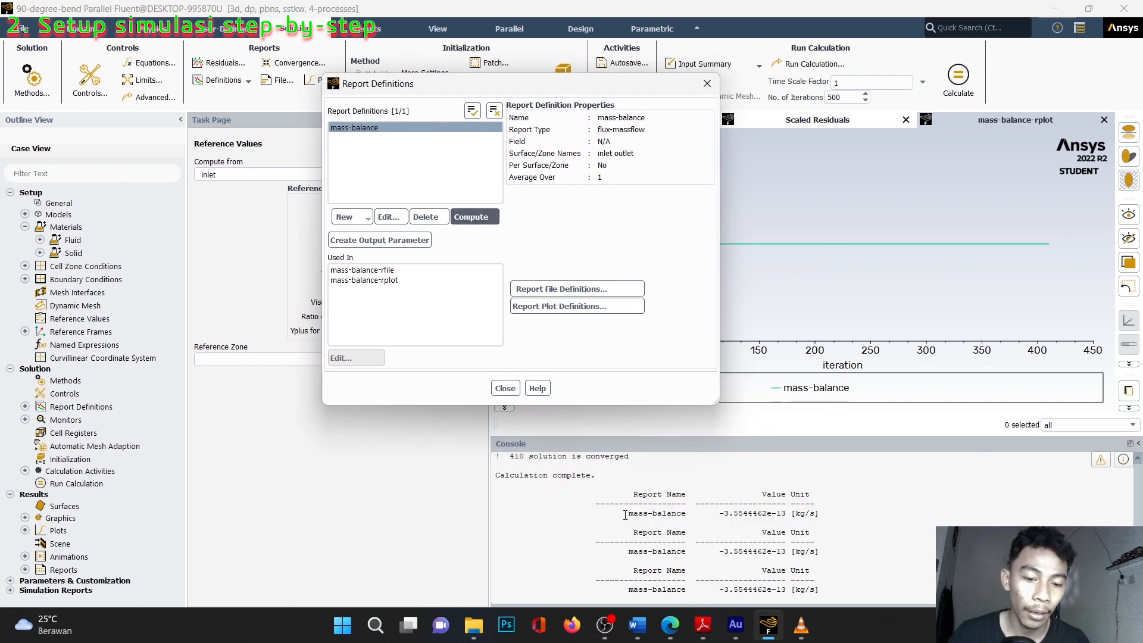
- Read the mass-balance value in the console and close the report definitions
{"action": "left_click_drag", "start_coordinate": [625, 515], "coordinate": [717, 521]}
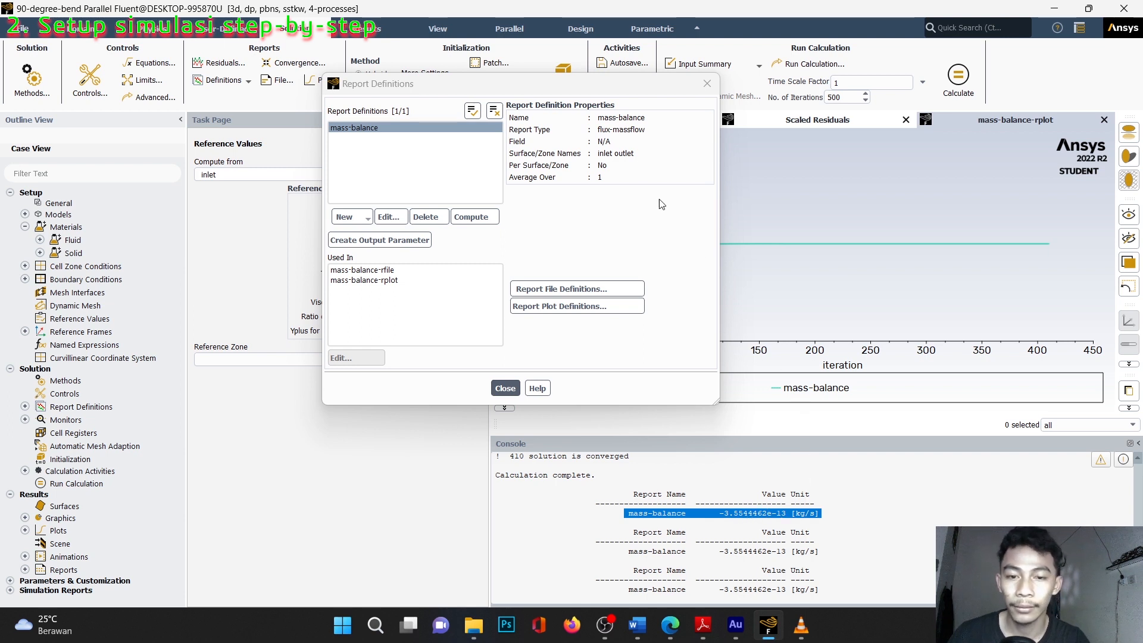
{"action": "left_click", "coordinate": [706, 84]}
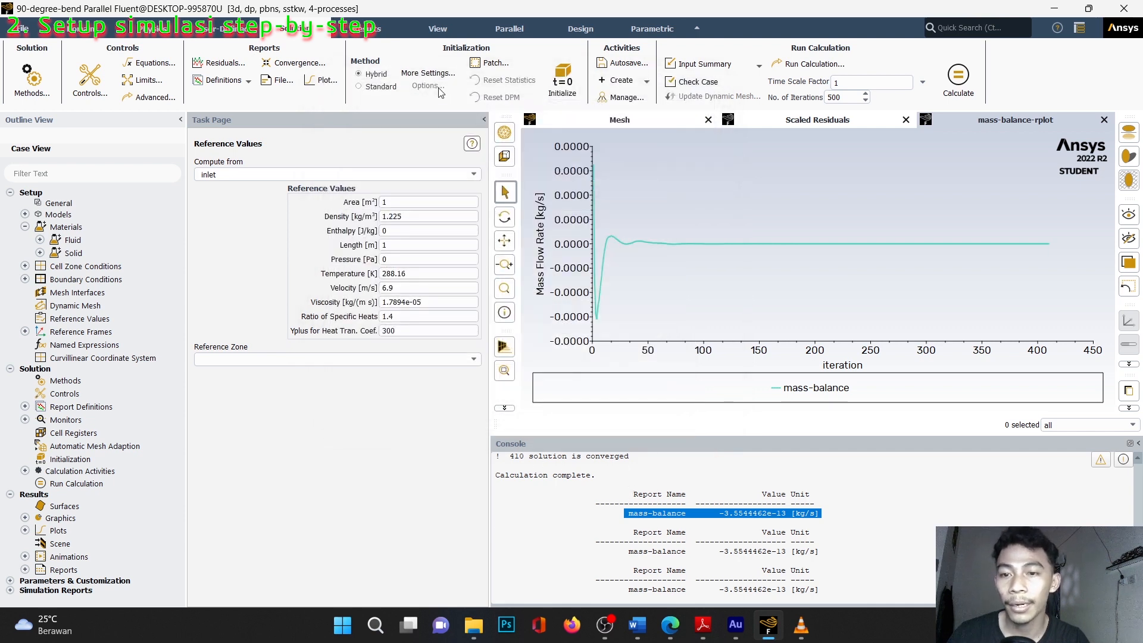
- Create a new pathlines plot with the line style, colored by Velocity Magnitude
{"action": "left_click", "coordinate": [369, 28]}
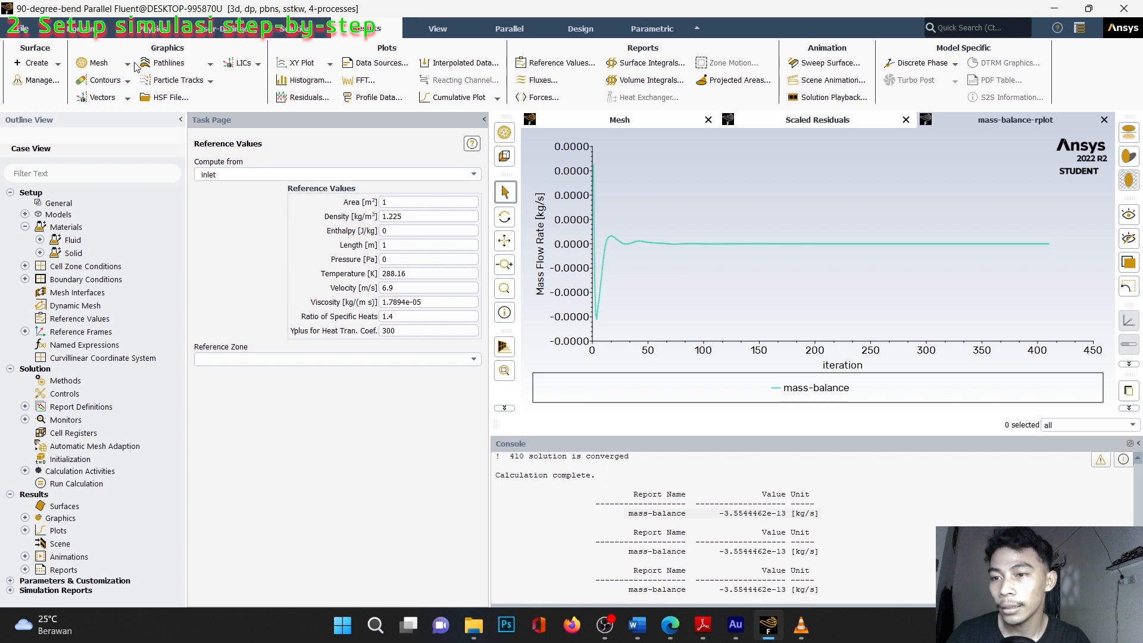
{"action": "left_click", "coordinate": [209, 64]}
{"action": "left_click", "coordinate": [167, 81]}
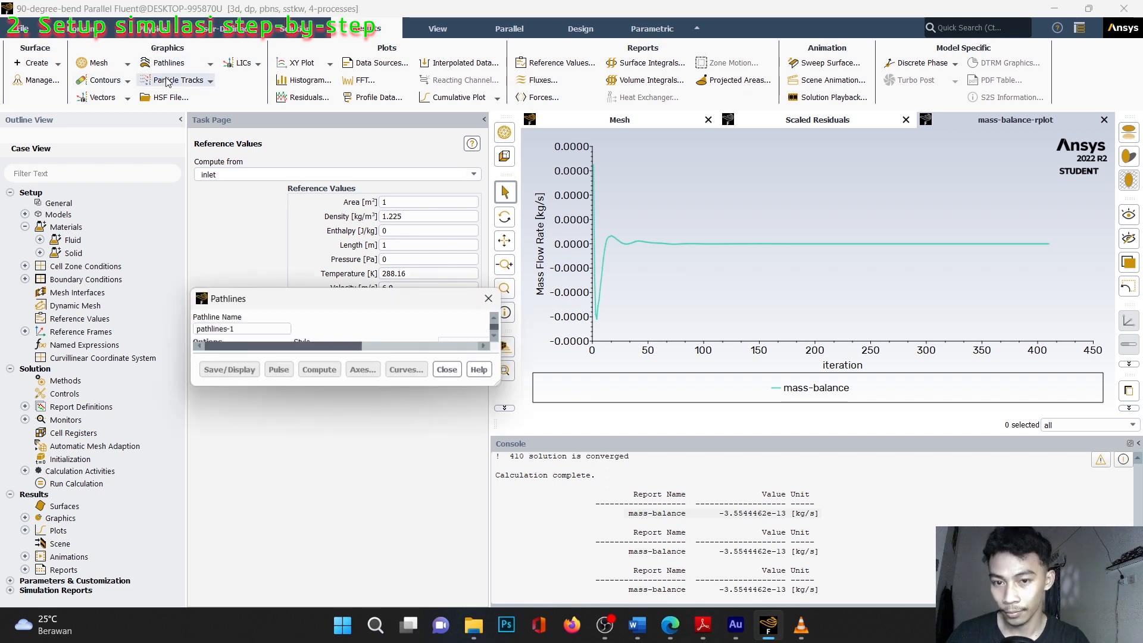
{"action": "left_click_drag", "start_coordinate": [384, 152], "coordinate": [366, 92]}
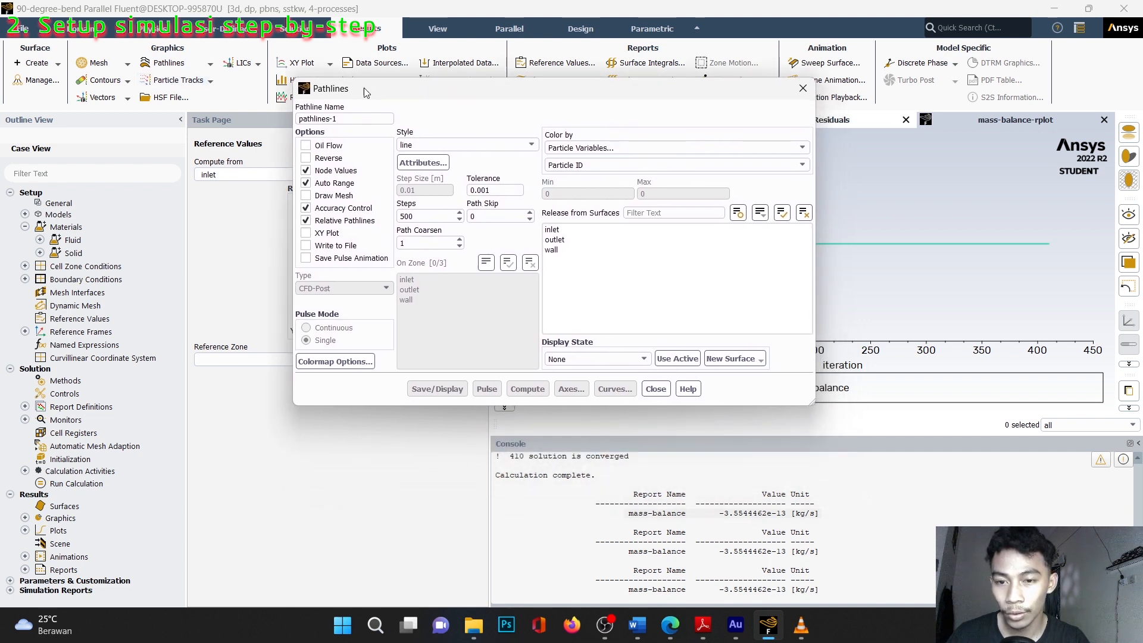
{"action": "left_click", "coordinate": [529, 144]}
{"action": "left_click", "coordinate": [463, 159]}
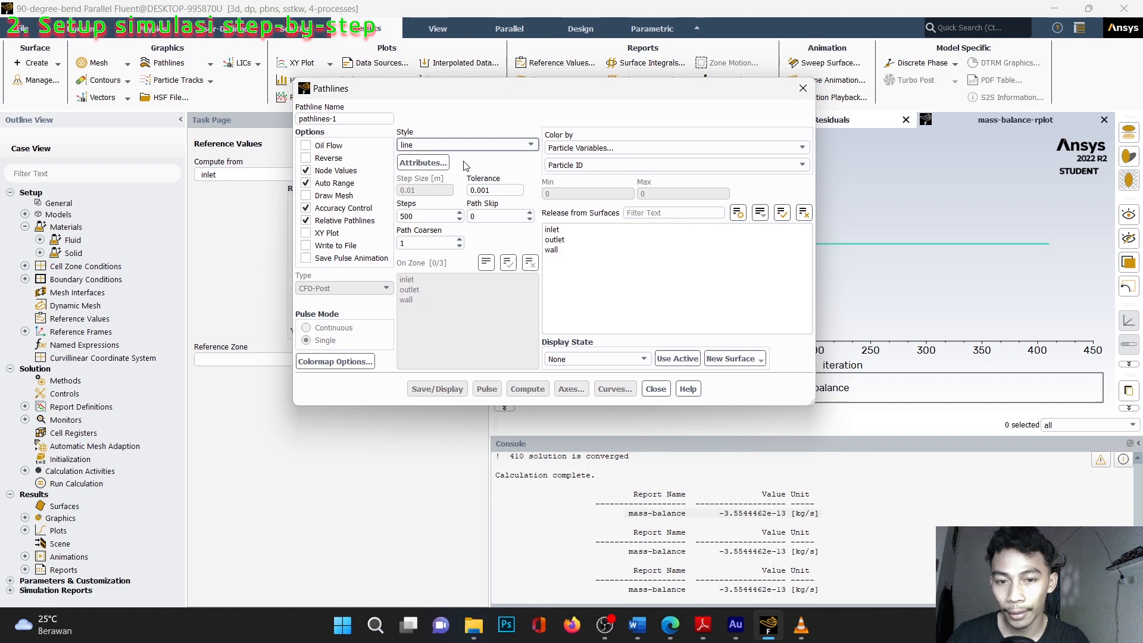
{"action": "left_click", "coordinate": [571, 150]}
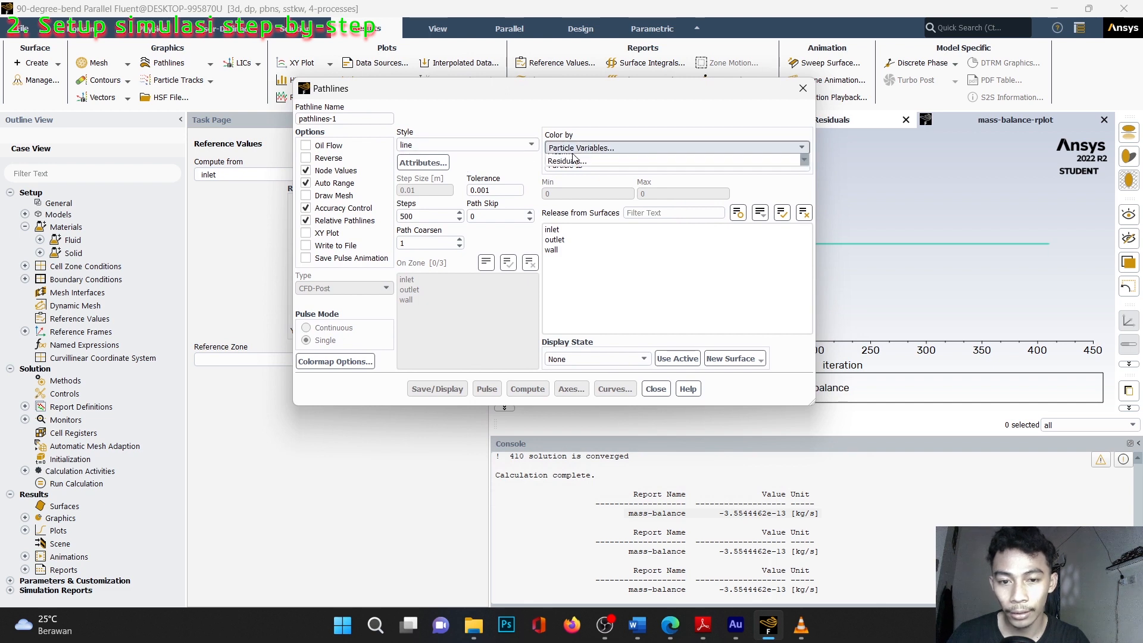
{"action": "left_click", "coordinate": [574, 189]}
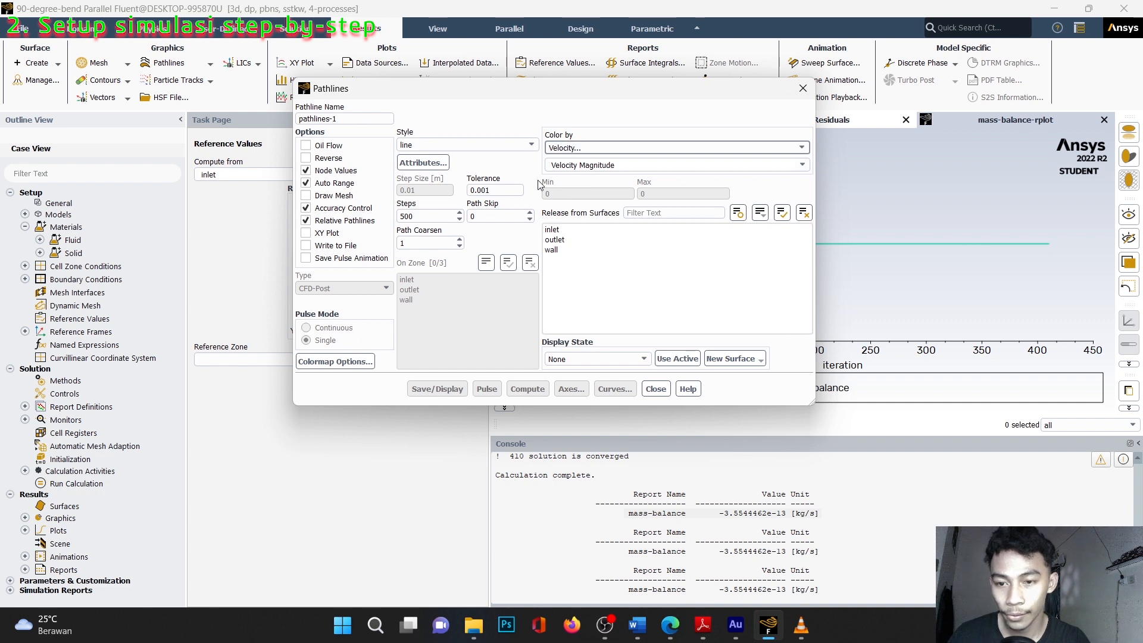
- Release the pathlines from the inlet with a path skip of 2, then save and display them
{"action": "left_click", "coordinate": [563, 230]}
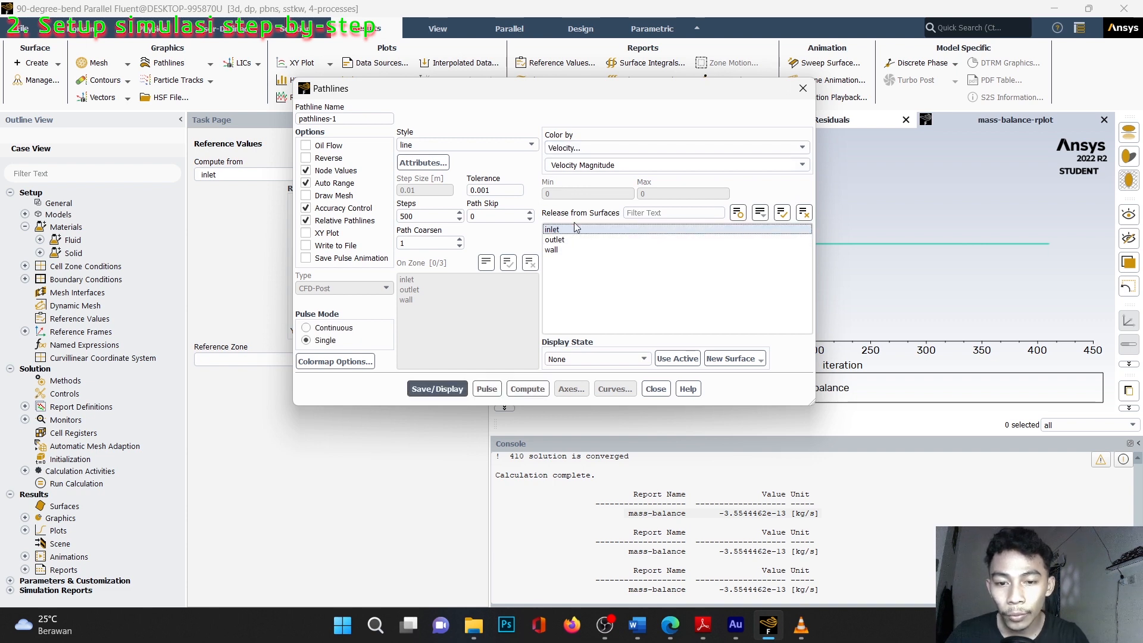
{"action": "left_click", "coordinate": [501, 217]}
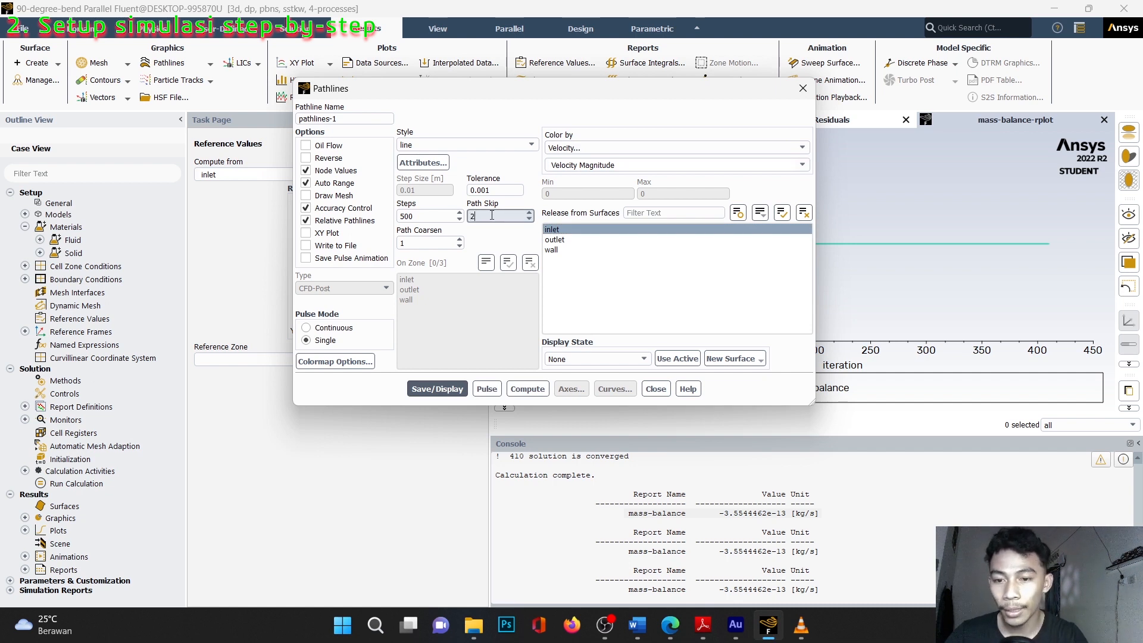
{"action": "left_click", "coordinate": [439, 387]}
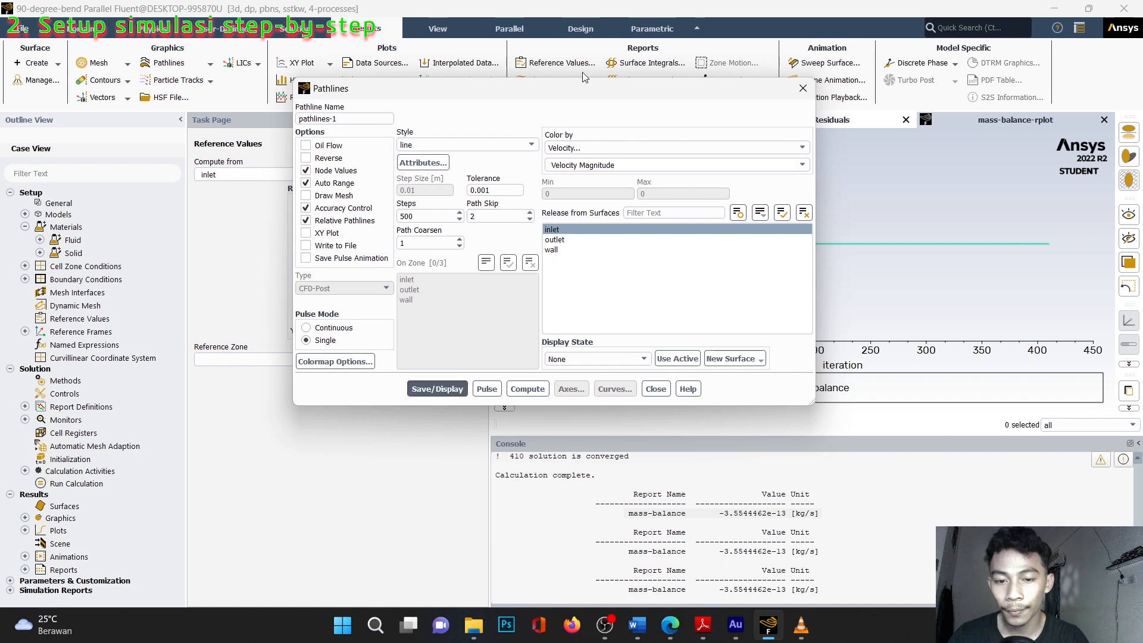
{"action": "left_click_drag", "start_coordinate": [577, 95], "coordinate": [322, 111]}
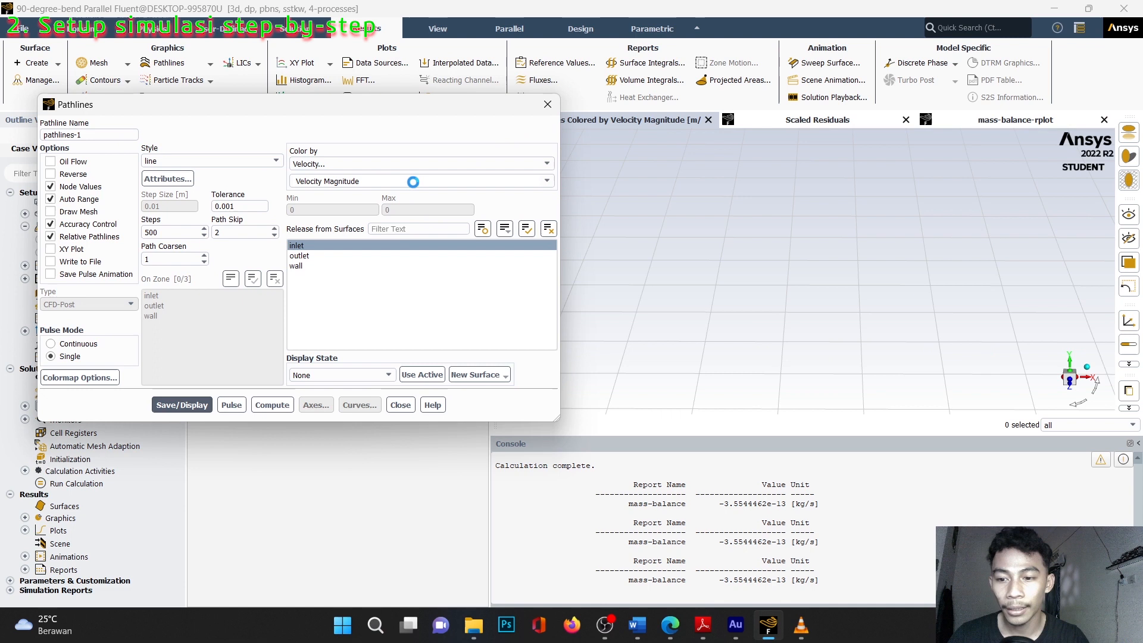
{"action": "left_click_drag", "start_coordinate": [419, 109], "coordinate": [448, 64]}
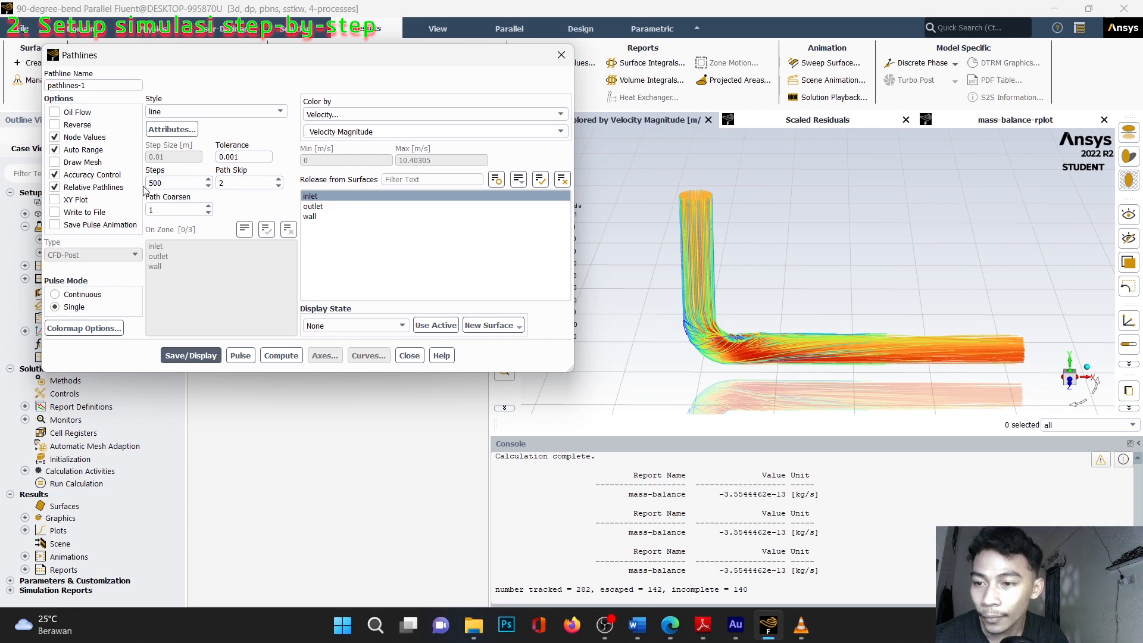
- Enable mesh drawing for the pathlines, showing only outline edges without faces on the inlet, outlet and wall
{"action": "left_click", "coordinate": [56, 164]}
{"action": "left_click", "coordinate": [322, 271]}
{"action": "left_click", "coordinate": [263, 276]}
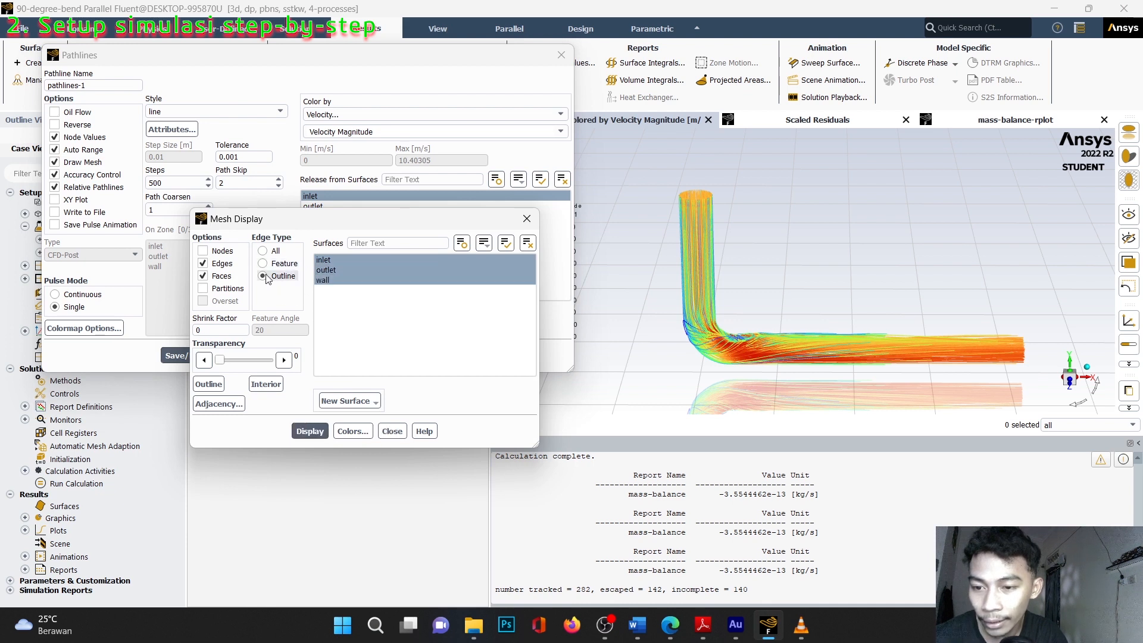
{"action": "left_click", "coordinate": [210, 281]}
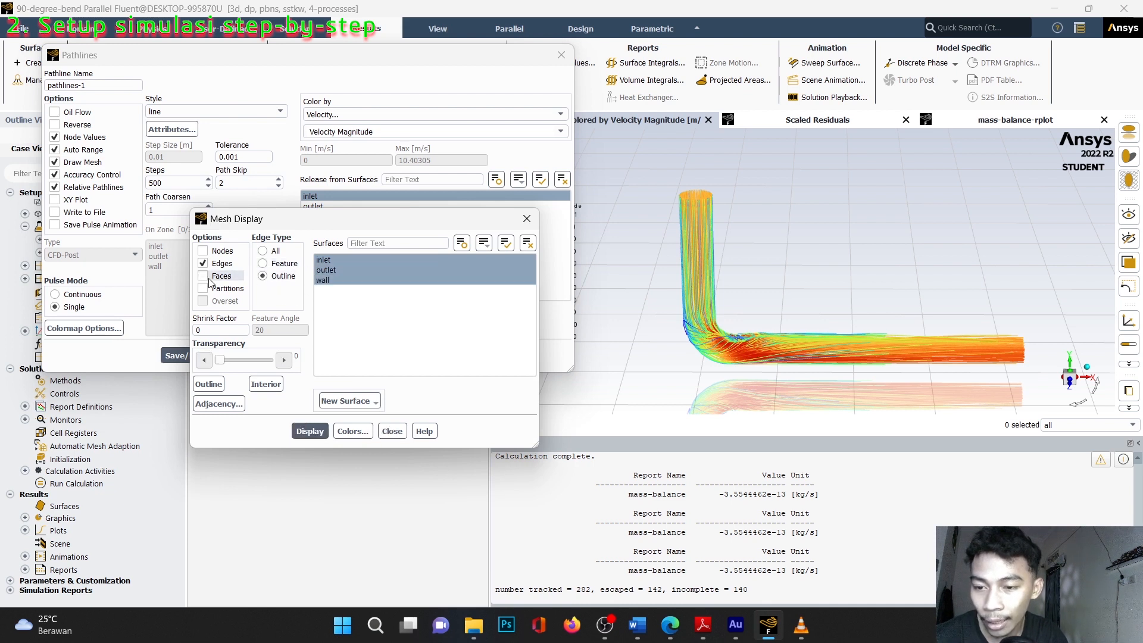
{"action": "left_click", "coordinate": [310, 432]}
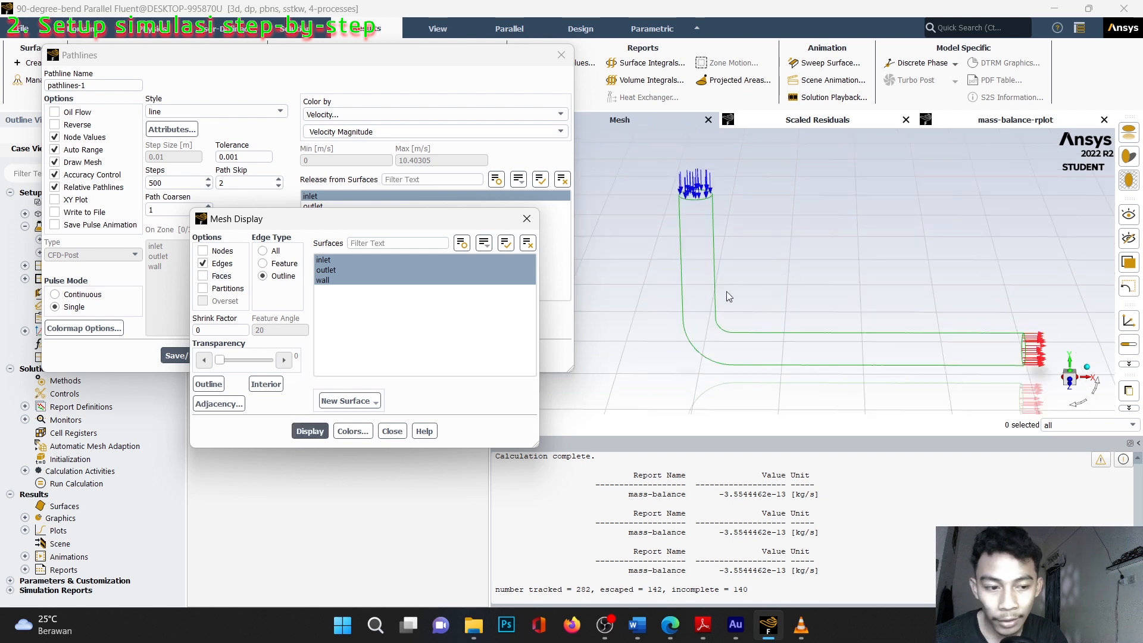
- Reset the mesh colors with coloring by type, and redisplay the outline of the inlet, outlet and wall
{"action": "left_click", "coordinate": [266, 384]}
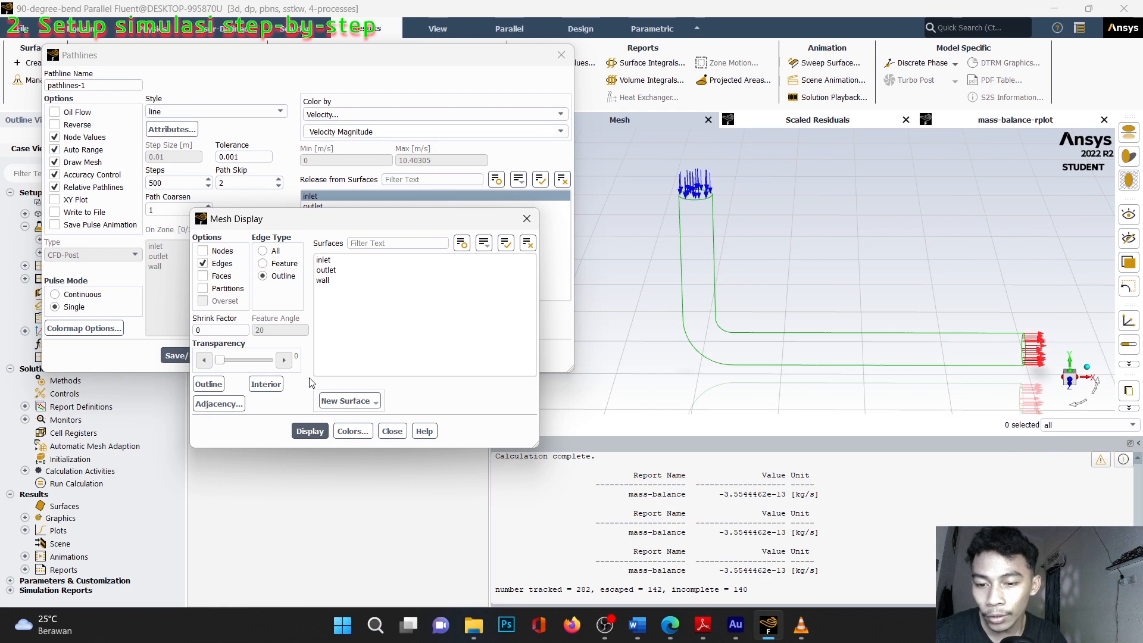
{"action": "left_click", "coordinate": [352, 432]}
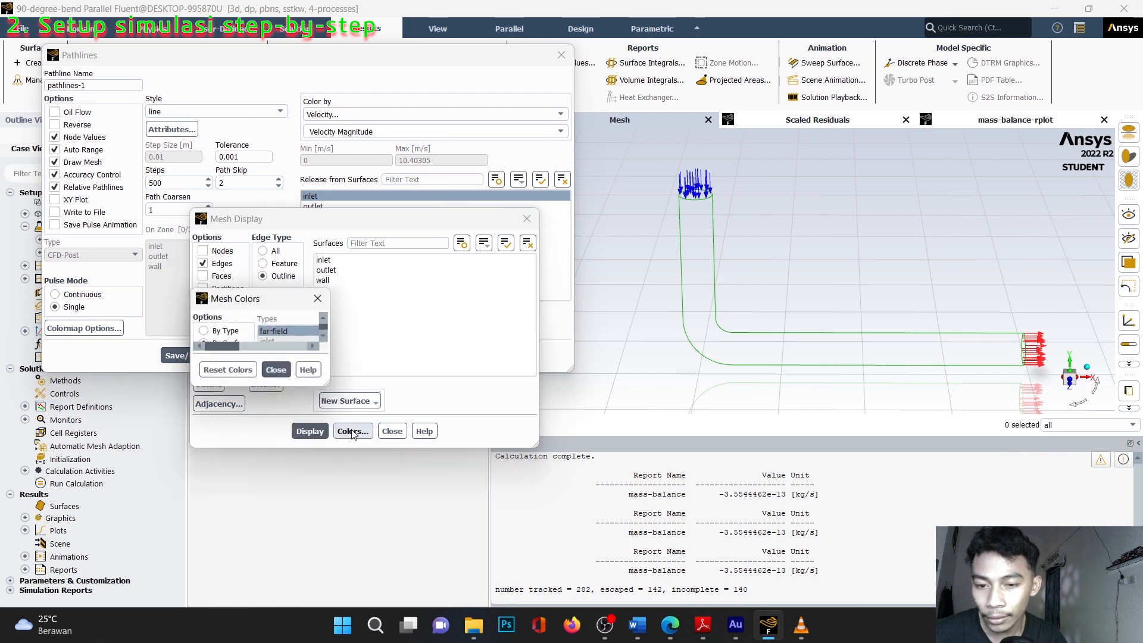
{"action": "left_click", "coordinate": [231, 334]}
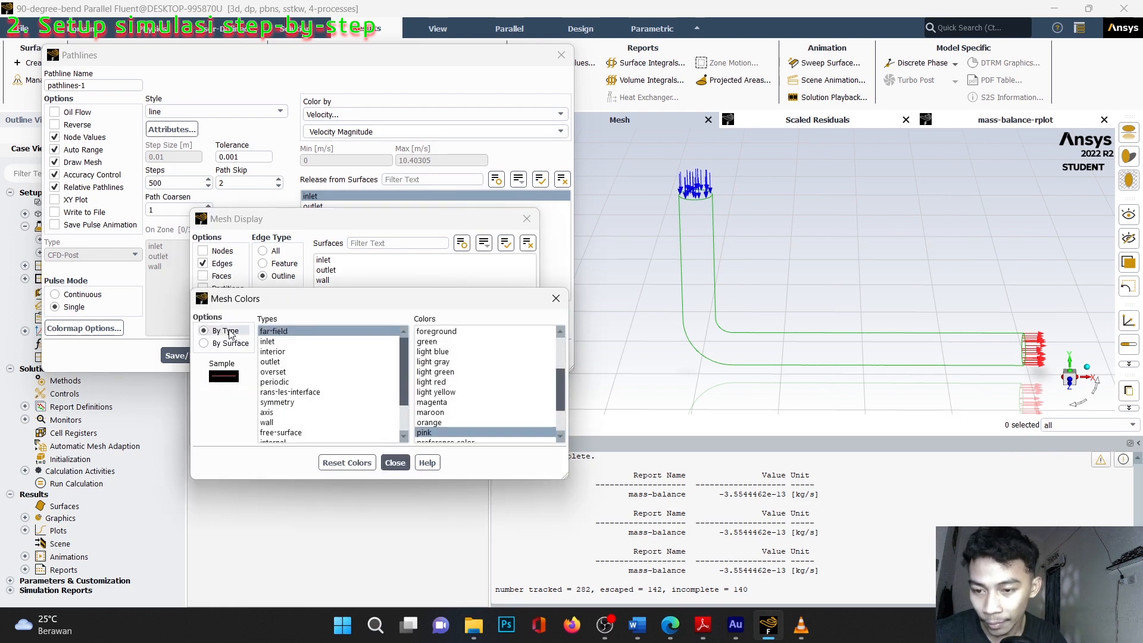
{"action": "left_click", "coordinate": [352, 463]}
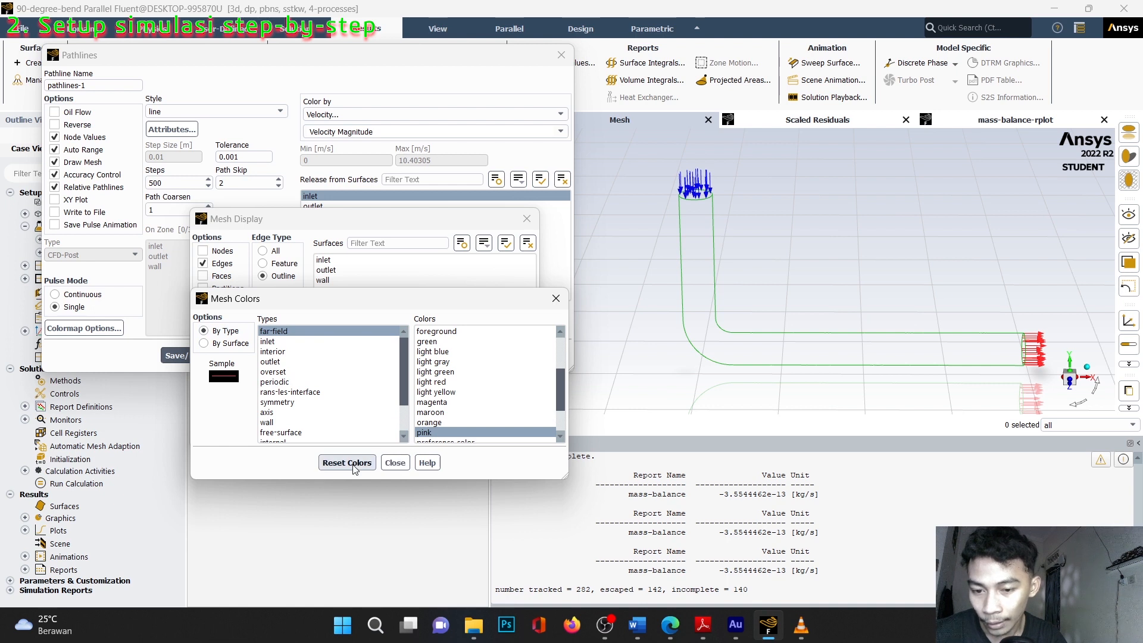
{"action": "left_click", "coordinate": [396, 463]}
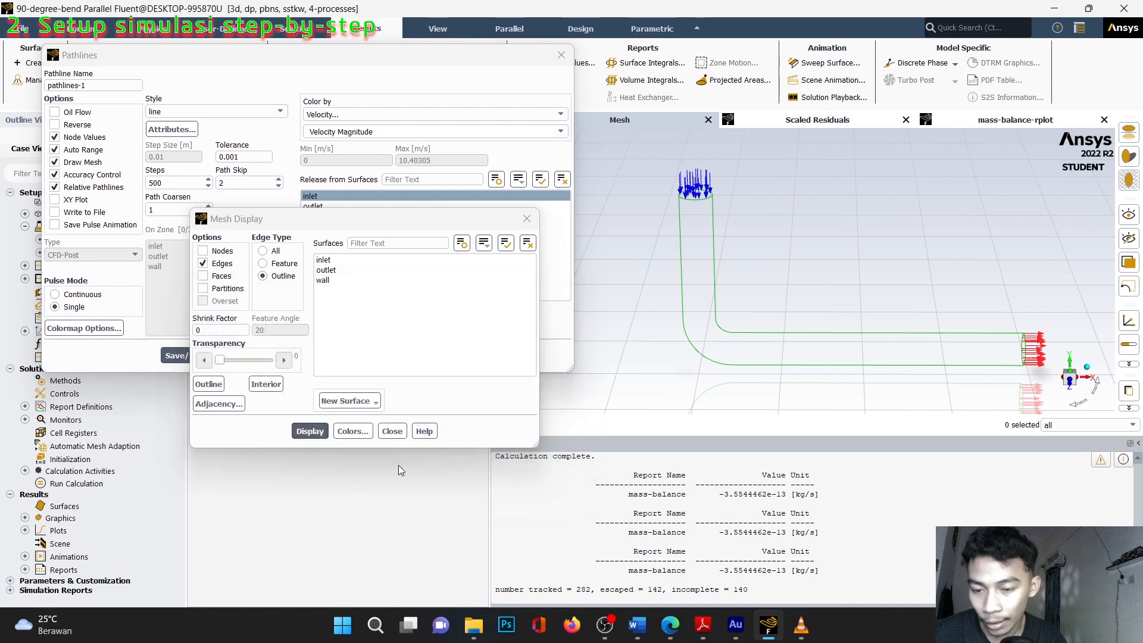
{"action": "left_click_drag", "start_coordinate": [324, 260], "coordinate": [350, 358]}
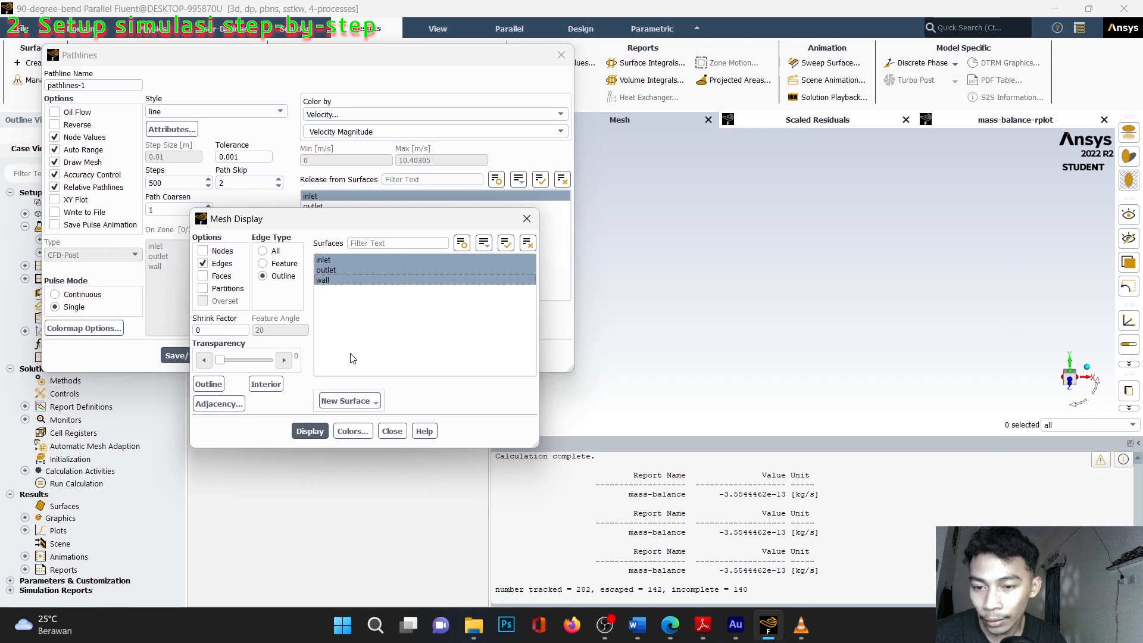
{"action": "left_click", "coordinate": [310, 431]}
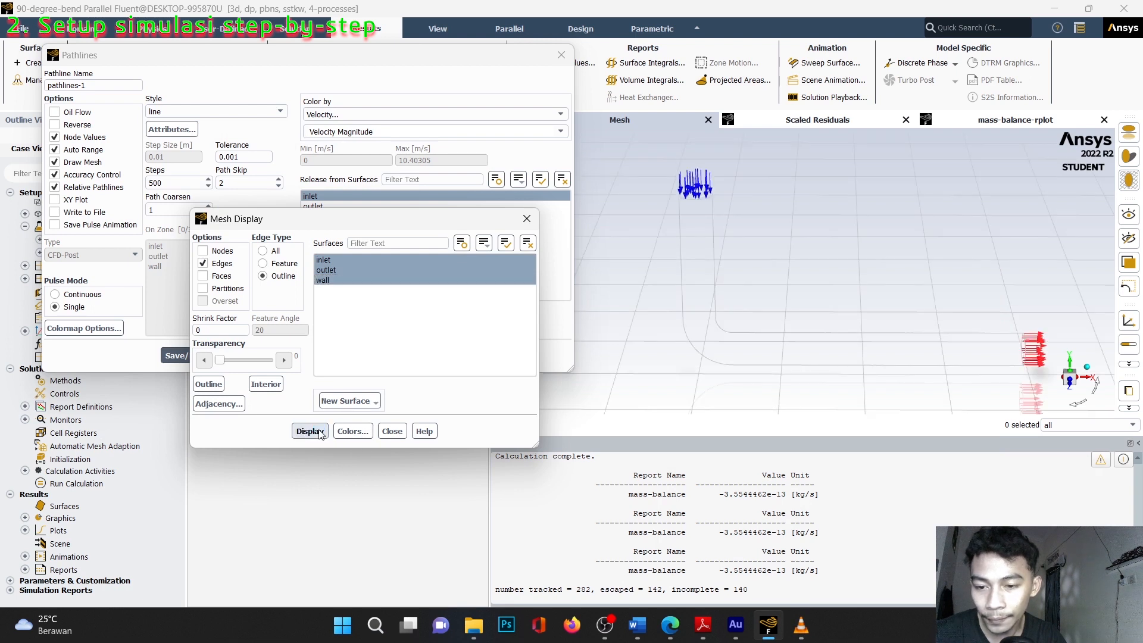
{"action": "left_click", "coordinate": [392, 432]}
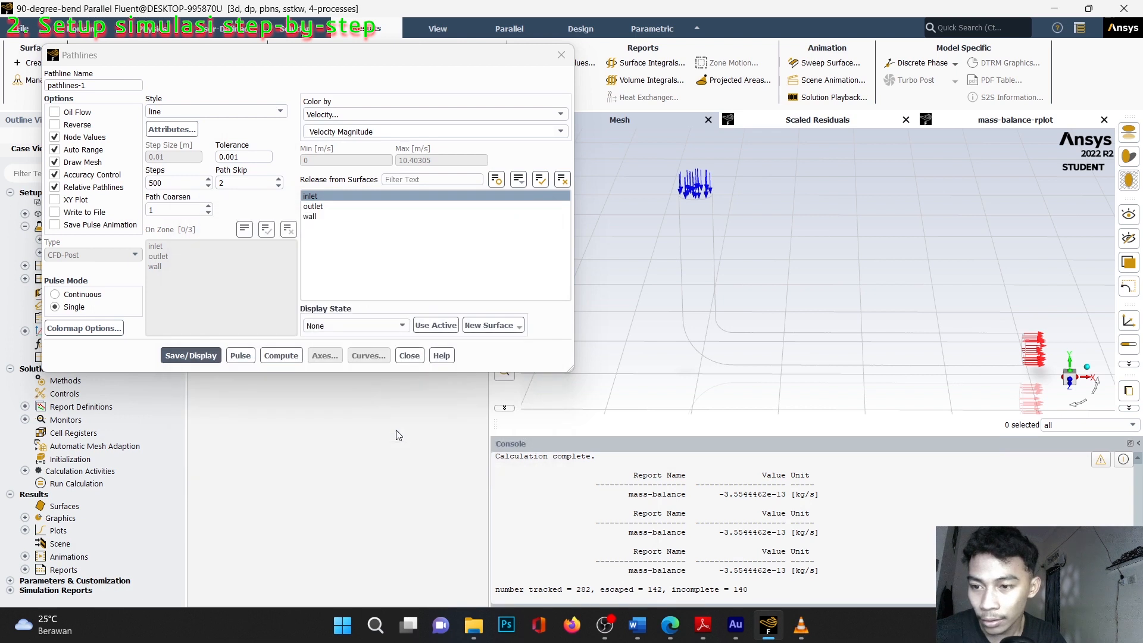
- Play the pathlines as a single pulse and examine the flow through the bend, ending in an isometric view
{"action": "left_click", "coordinate": [241, 356]}
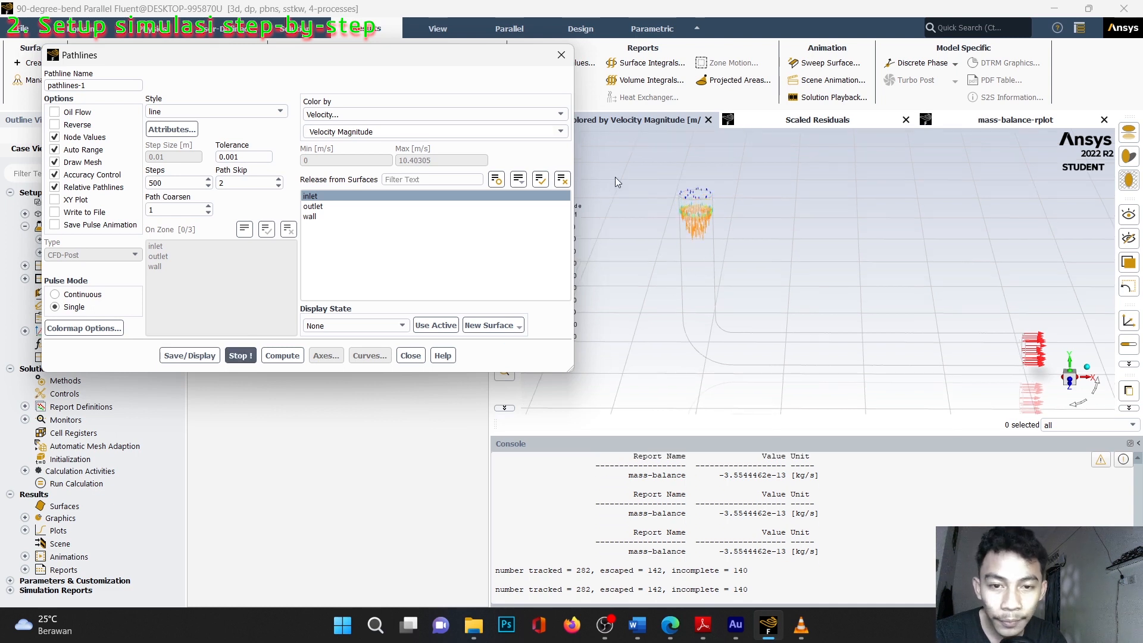
{"action": "scroll", "coordinate": [731, 252], "scroll_direction": "up", "scroll_amount": 1}
{"action": "scroll", "coordinate": [721, 268], "scroll_direction": "up", "scroll_amount": 2}
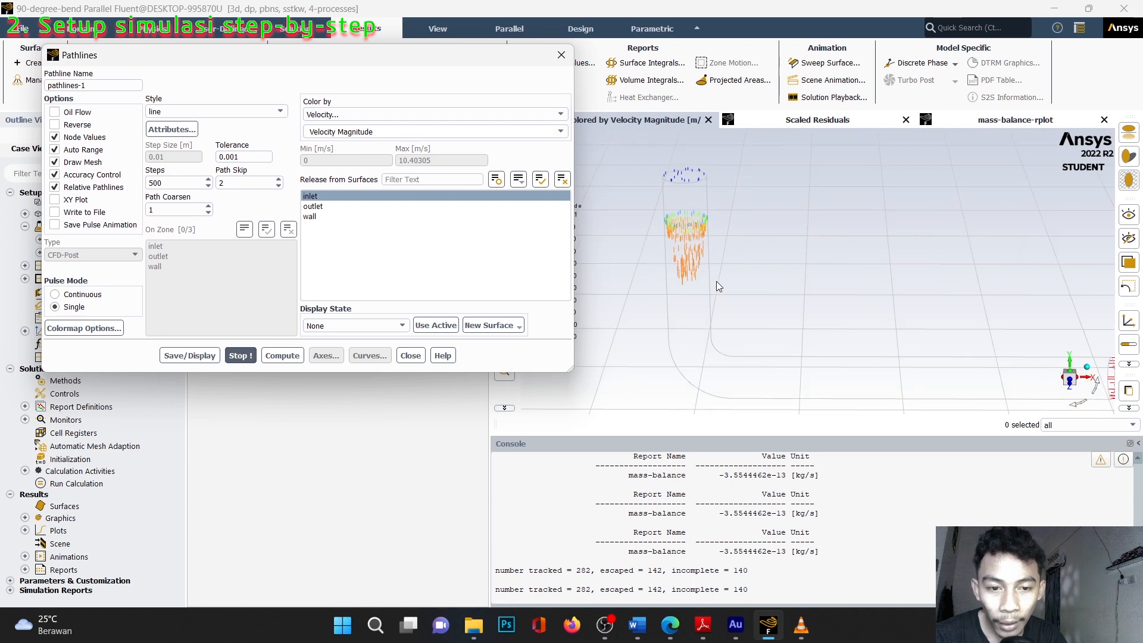
{"action": "scroll", "coordinate": [745, 360], "scroll_direction": "down", "scroll_amount": 3}
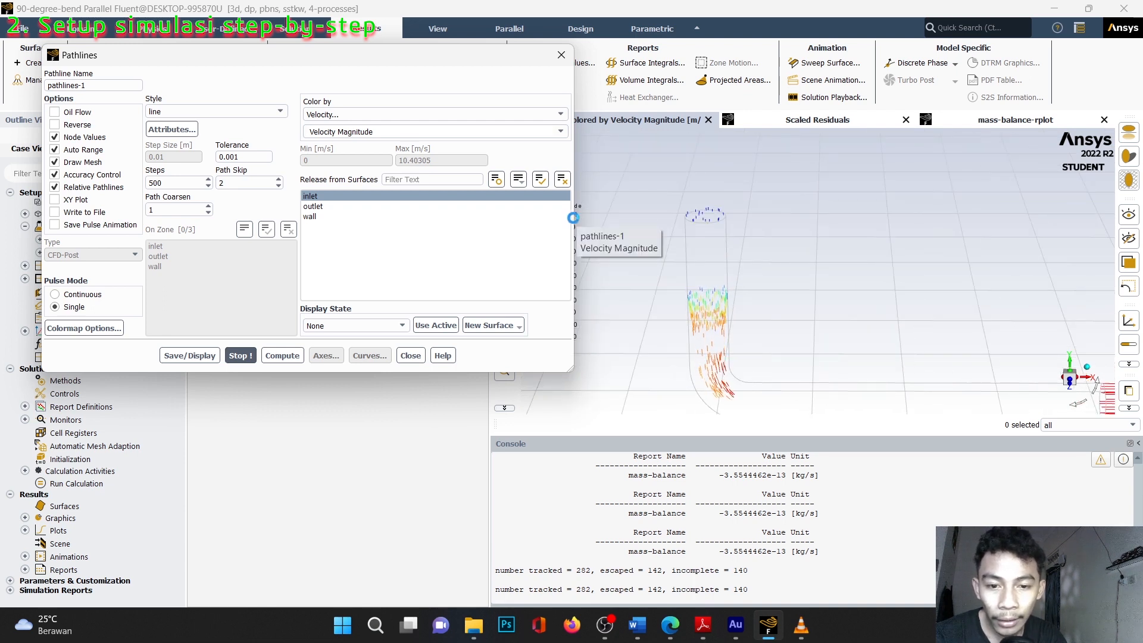
{"action": "left_click_drag", "start_coordinate": [575, 216], "coordinate": [494, 231]}
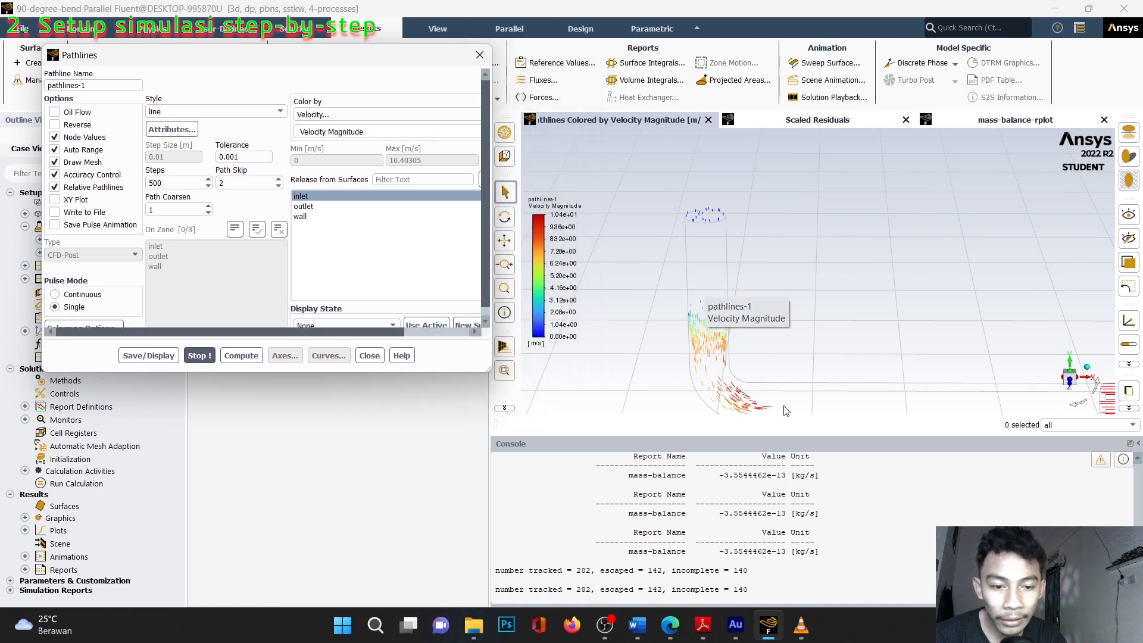
{"action": "middle_click_drag", "start_coordinate": [808, 399], "coordinate": [809, 383]}
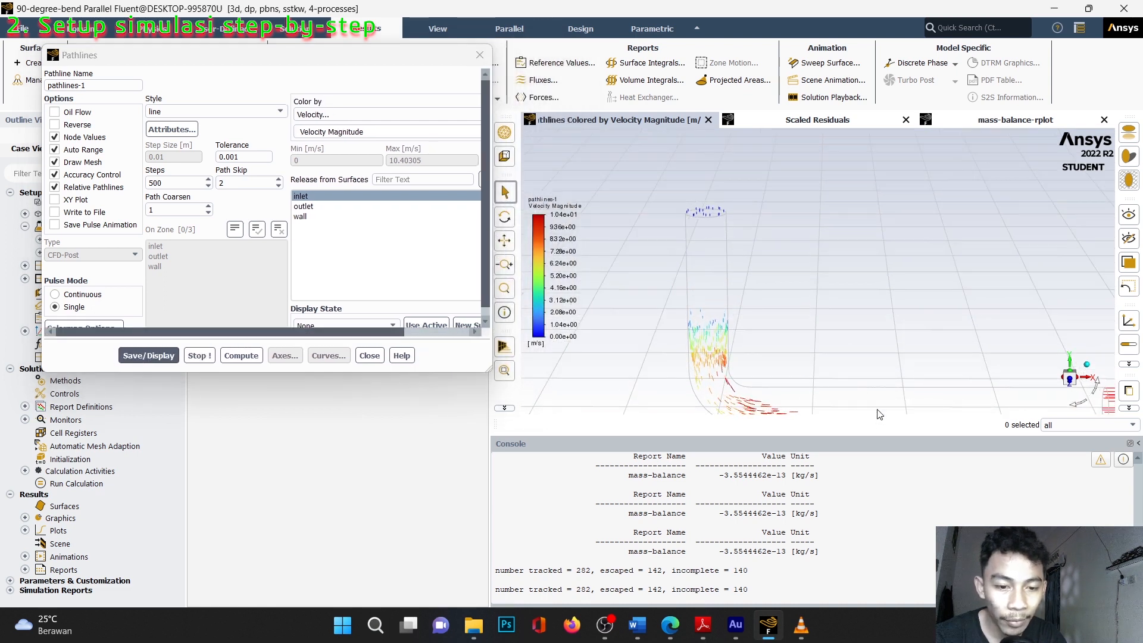
{"action": "scroll", "coordinate": [935, 401], "scroll_direction": "up", "scroll_amount": 3}
{"action": "scroll", "coordinate": [946, 400], "scroll_direction": "down", "scroll_amount": 4}
{"action": "scroll", "coordinate": [989, 403], "scroll_direction": "down", "scroll_amount": 7}
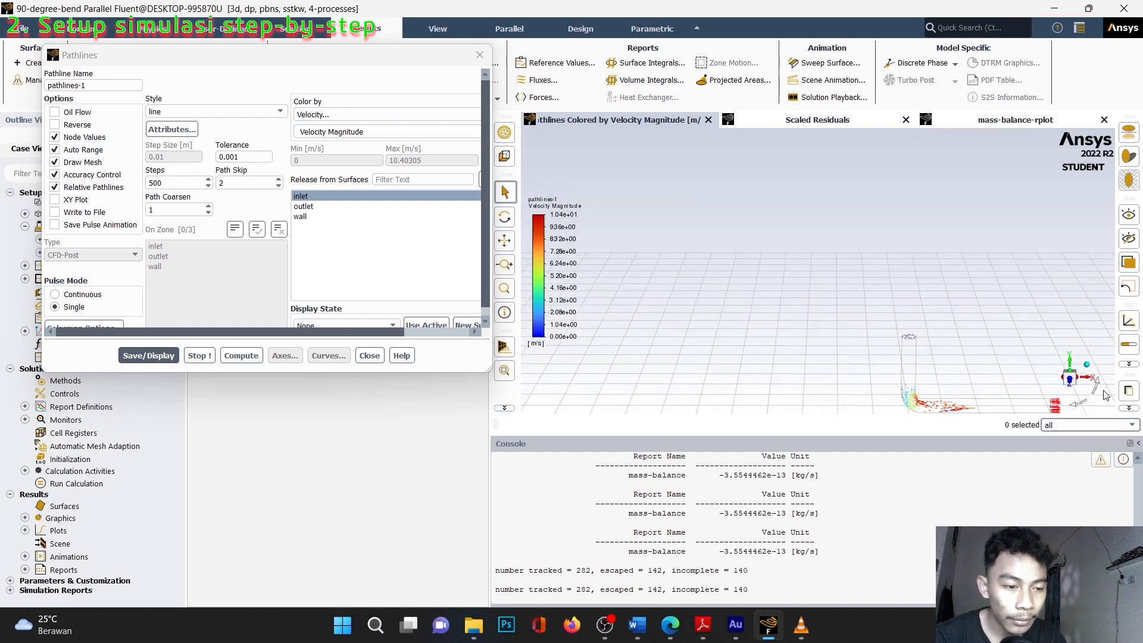
{"action": "left_click", "coordinate": [1087, 367]}
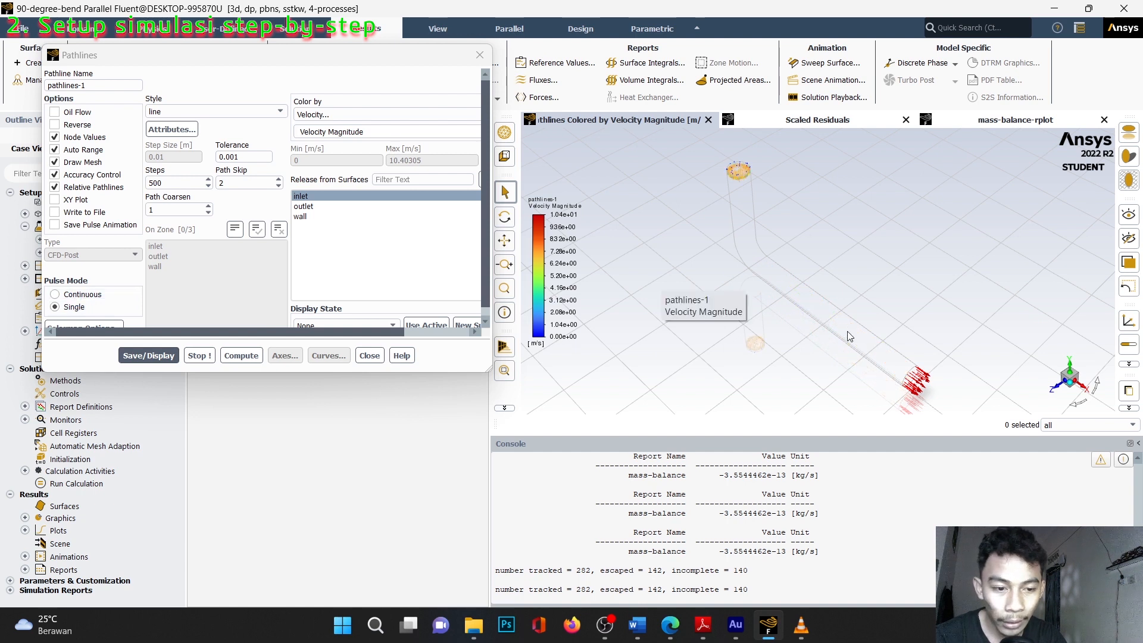
- Stop the running pulse, set the pulse mode to Continuous, and play the pathline animation again
{"action": "left_click", "coordinate": [55, 307]}
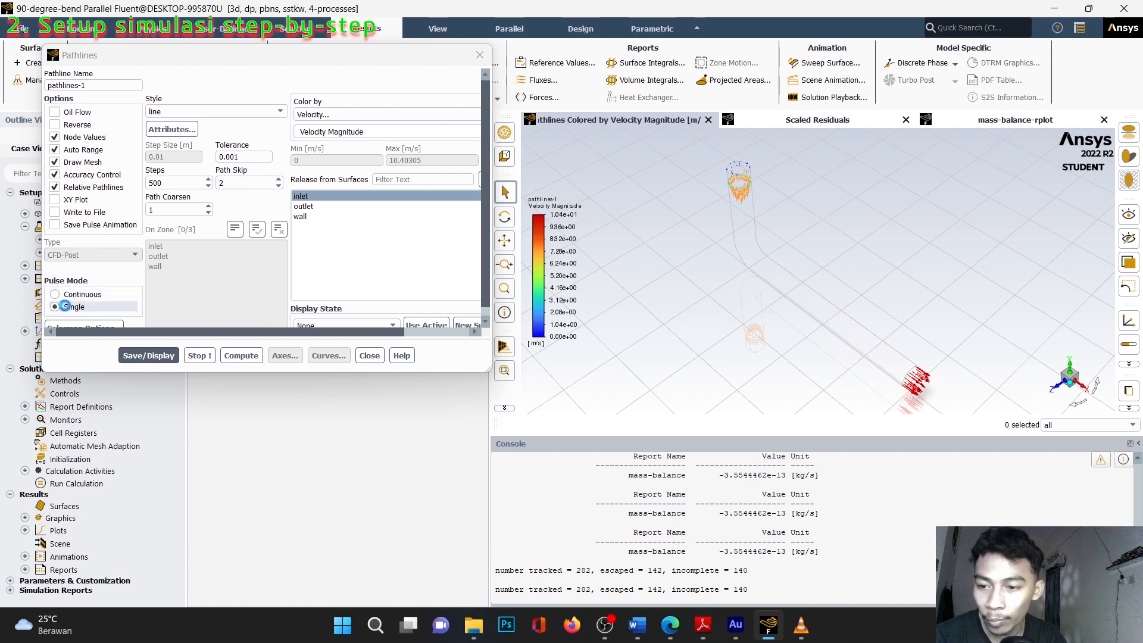
{"action": "left_click", "coordinate": [200, 357]}
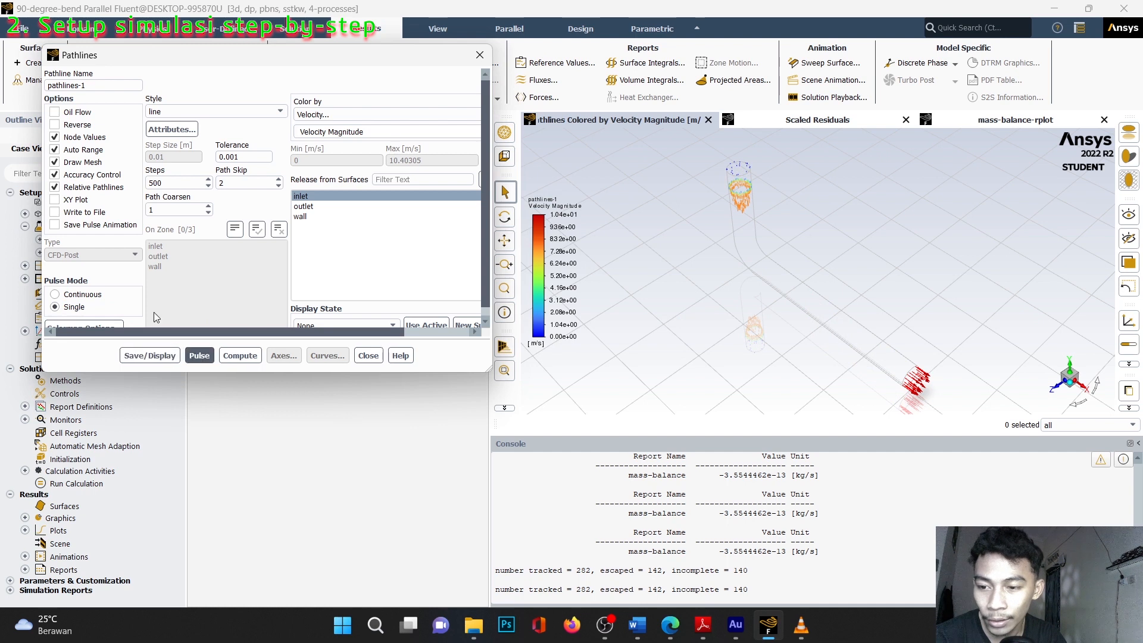
{"action": "left_click", "coordinate": [55, 295]}
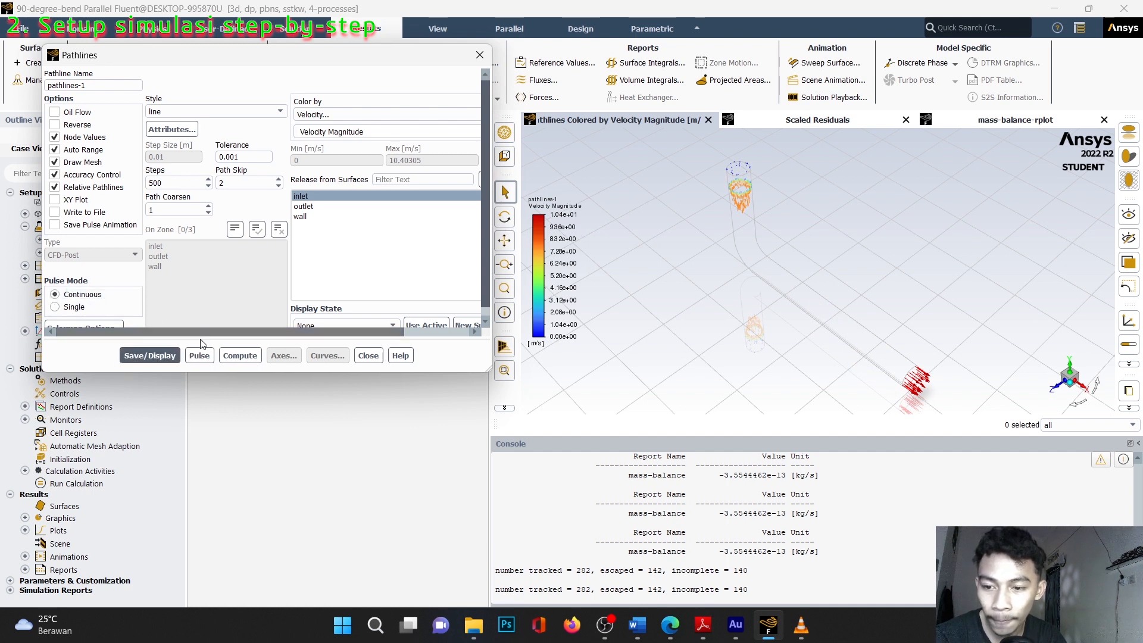
{"action": "left_click", "coordinate": [208, 356]}
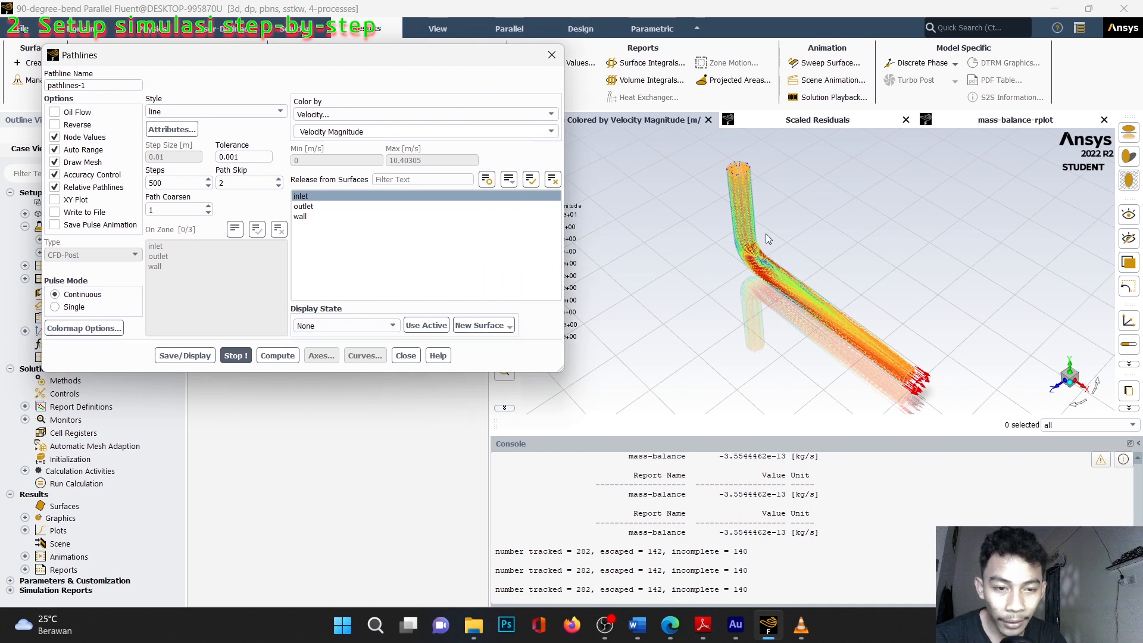
- Examine the continuously pulsing velocity pathlines up close at the bend and along the whole pipe
{"action": "scroll", "coordinate": [769, 238], "scroll_direction": "up", "scroll_amount": 3}
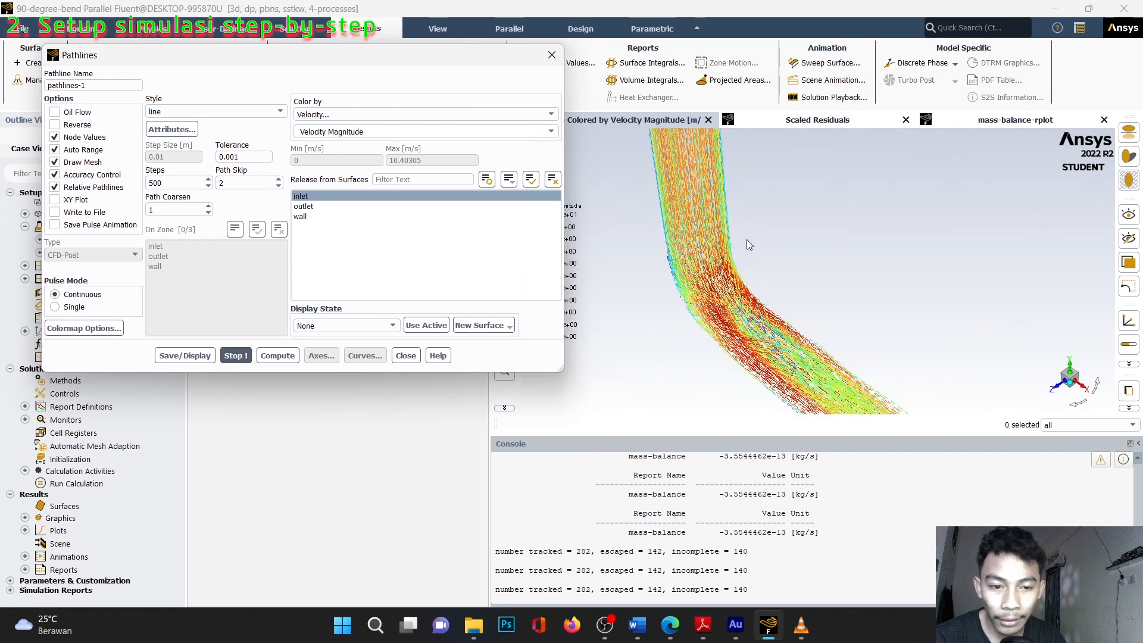
{"action": "scroll", "coordinate": [712, 259], "scroll_direction": "up", "scroll_amount": 2}
{"action": "scroll", "coordinate": [712, 258], "scroll_direction": "down", "scroll_amount": 3}
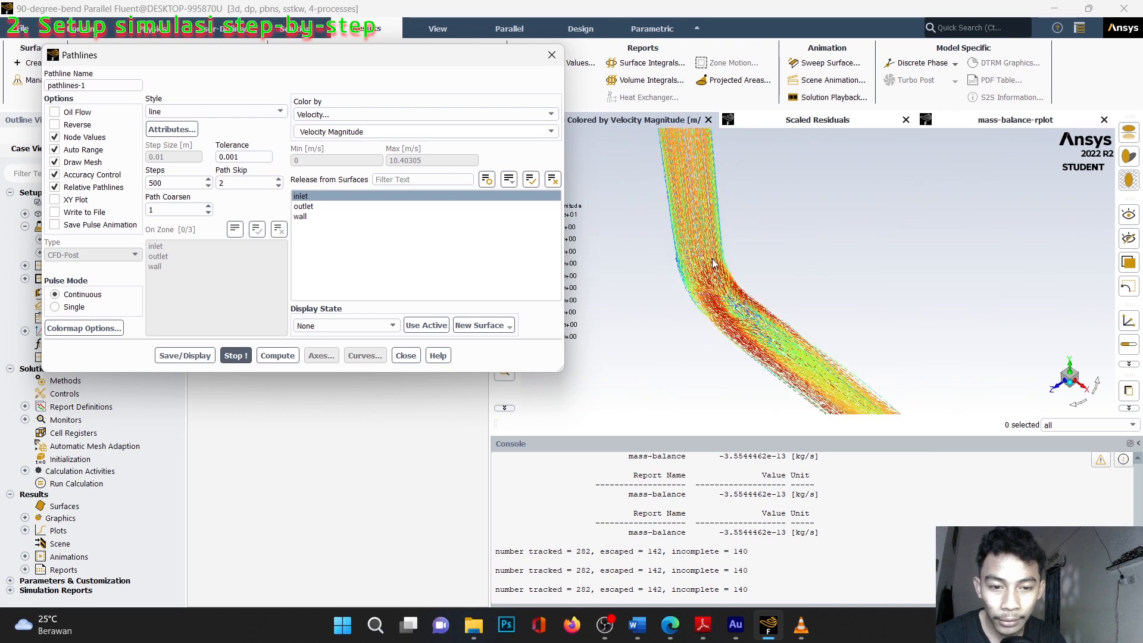
{"action": "scroll", "coordinate": [724, 264], "scroll_direction": "up", "scroll_amount": 2}
{"action": "scroll", "coordinate": [726, 269], "scroll_direction": "up", "scroll_amount": 2}
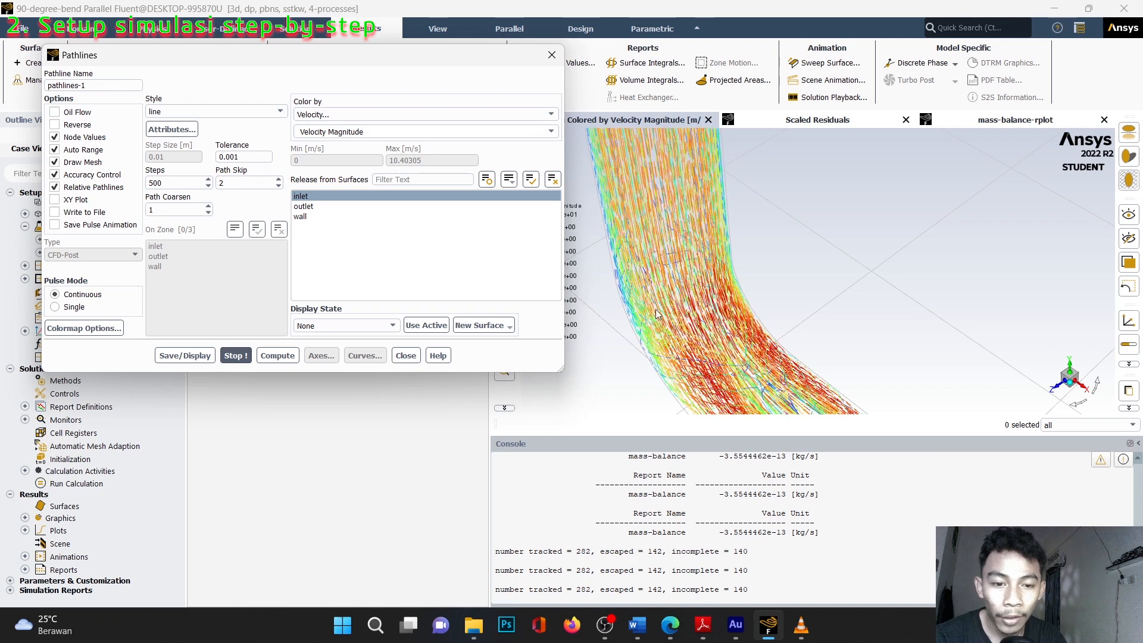
{"action": "scroll", "coordinate": [706, 292], "scroll_direction": "down", "scroll_amount": 3}
{"action": "scroll", "coordinate": [707, 290], "scroll_direction": "down", "scroll_amount": 2}
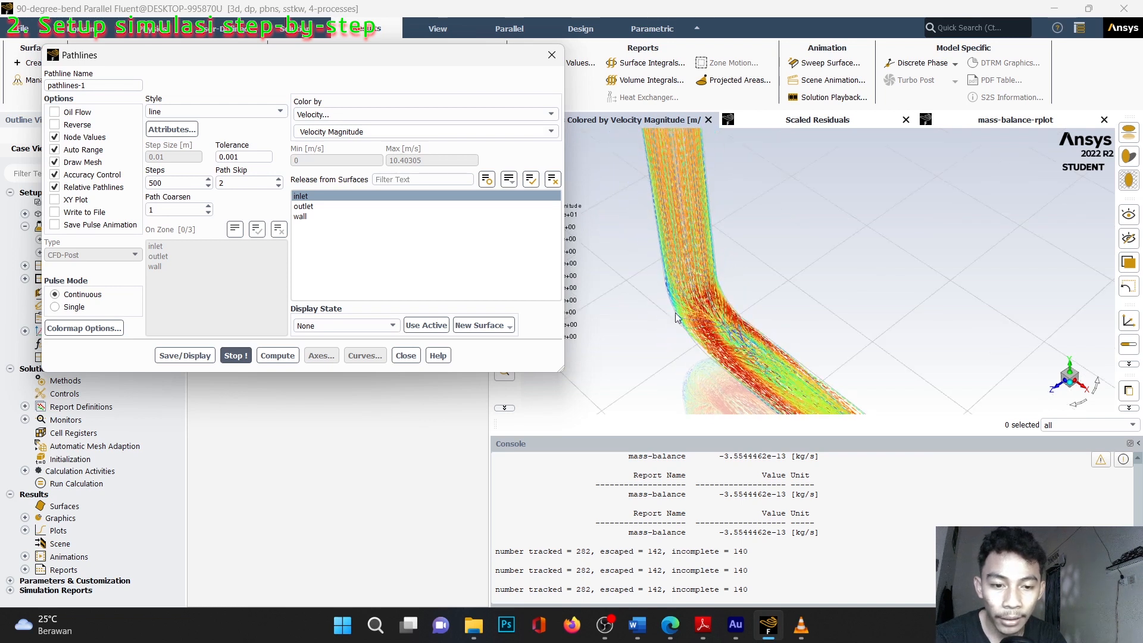
{"action": "left_click_drag", "start_coordinate": [703, 303], "coordinate": [709, 222]}
{"action": "scroll", "coordinate": [740, 262], "scroll_direction": "down", "scroll_amount": 2}
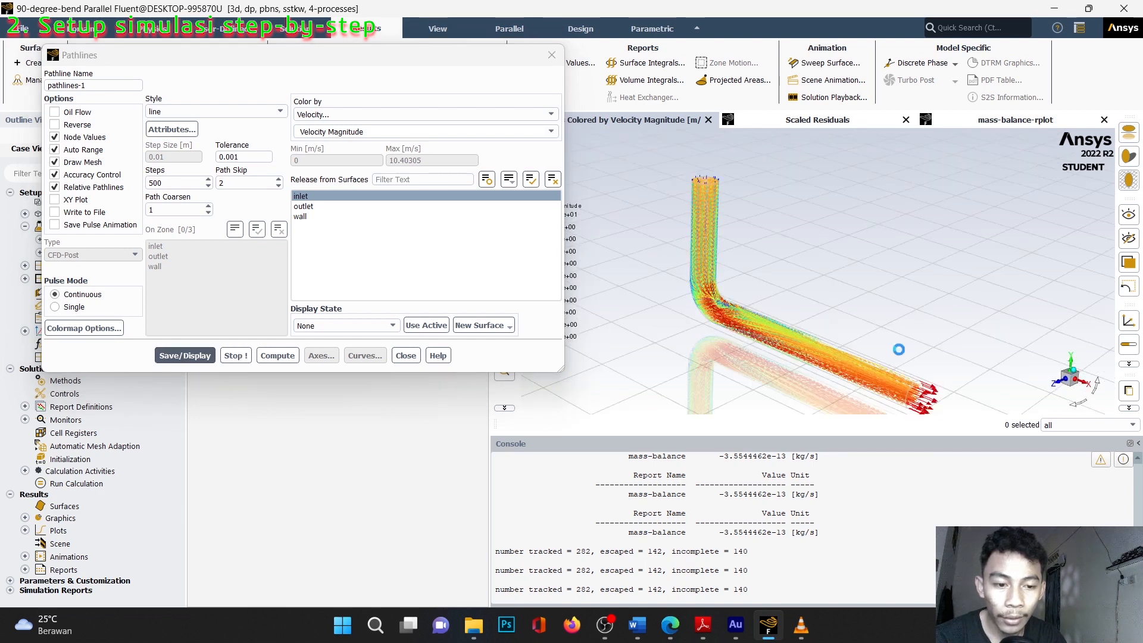
{"action": "scroll", "coordinate": [907, 377], "scroll_direction": "up", "scroll_amount": 1}
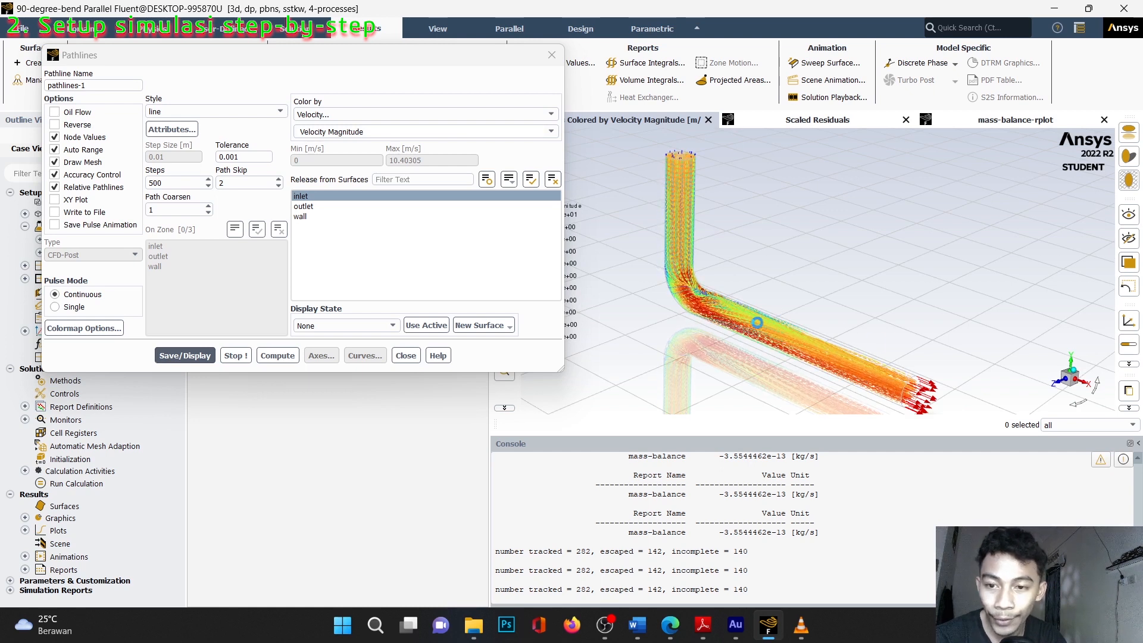
- Stop the running pulse, color the pathlines by static pressure, and play the continuous animation again
{"action": "left_click", "coordinate": [237, 355]}
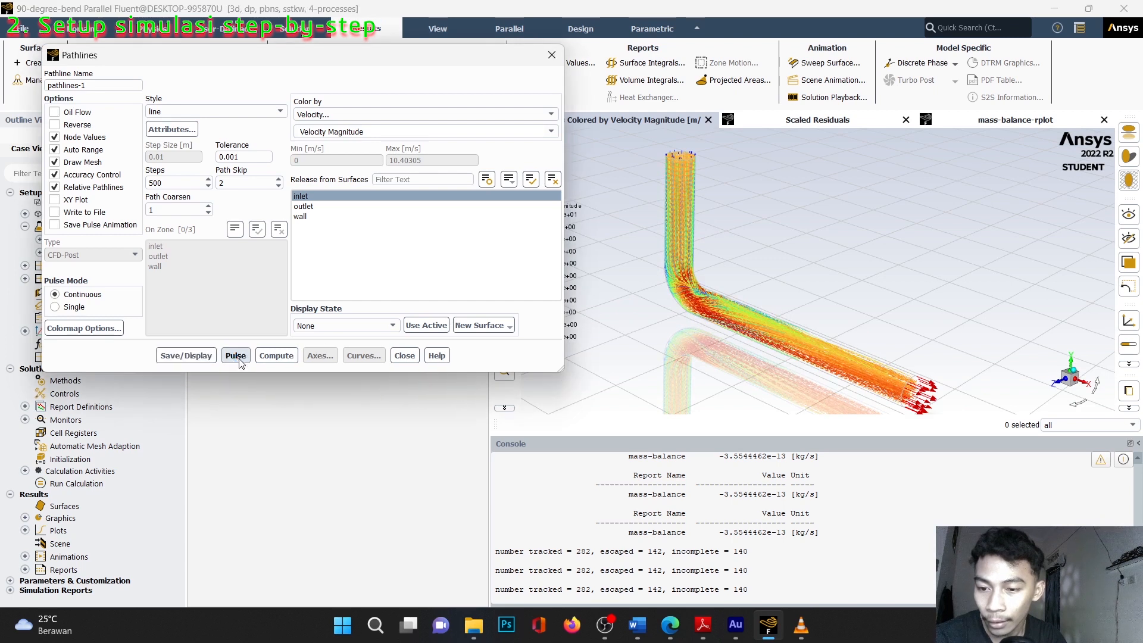
{"action": "left_click", "coordinate": [359, 116]}
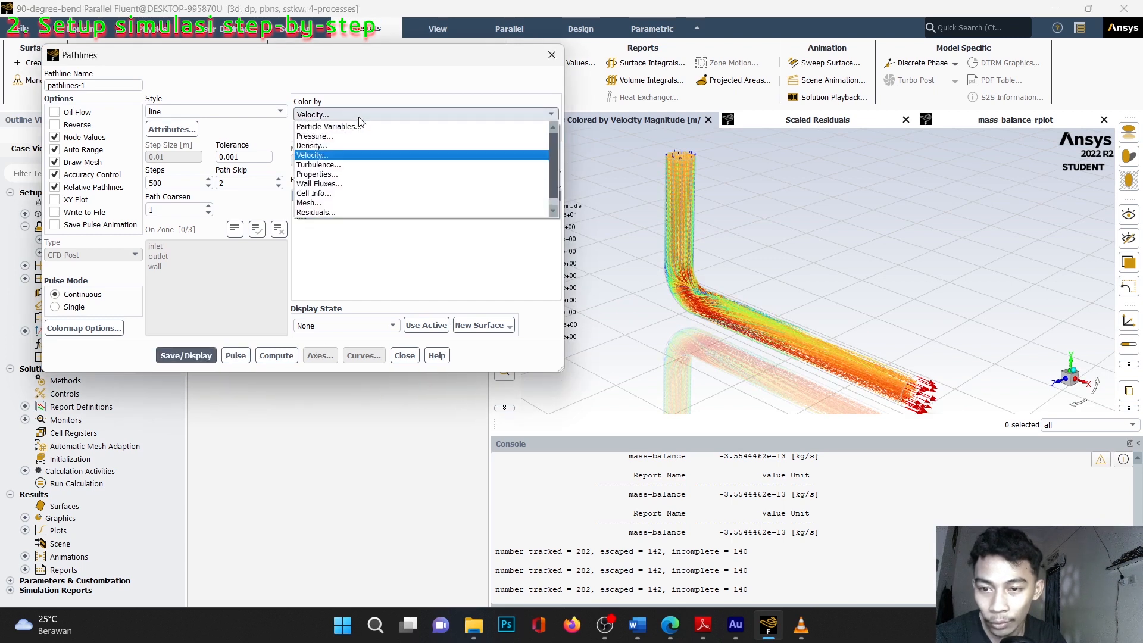
{"action": "left_click", "coordinate": [316, 136]}
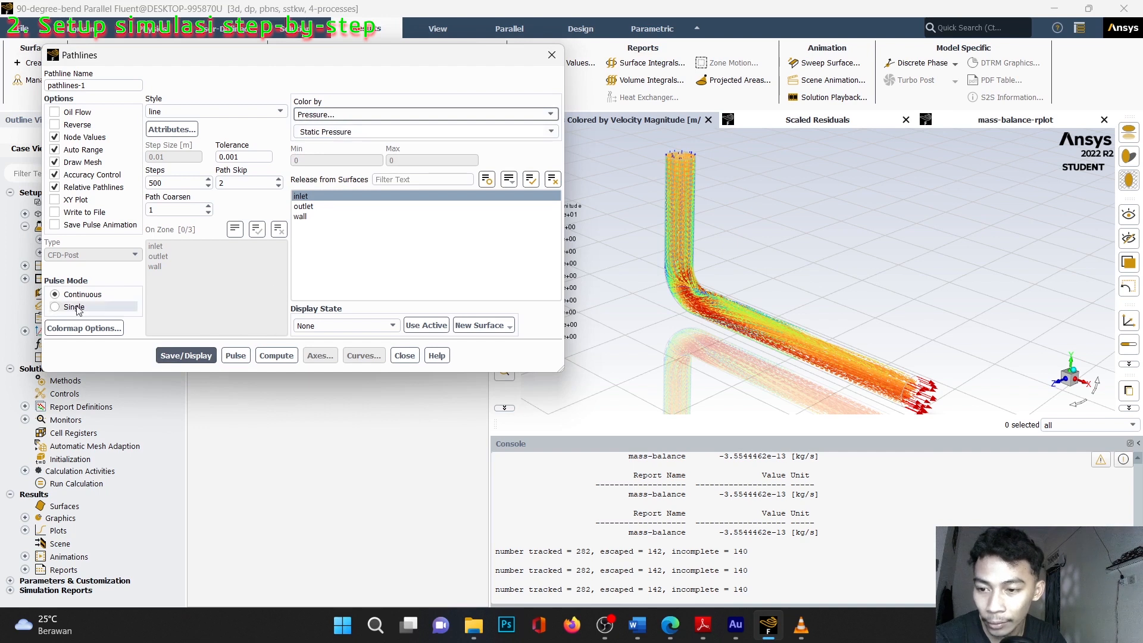
{"action": "left_click", "coordinate": [236, 355]}
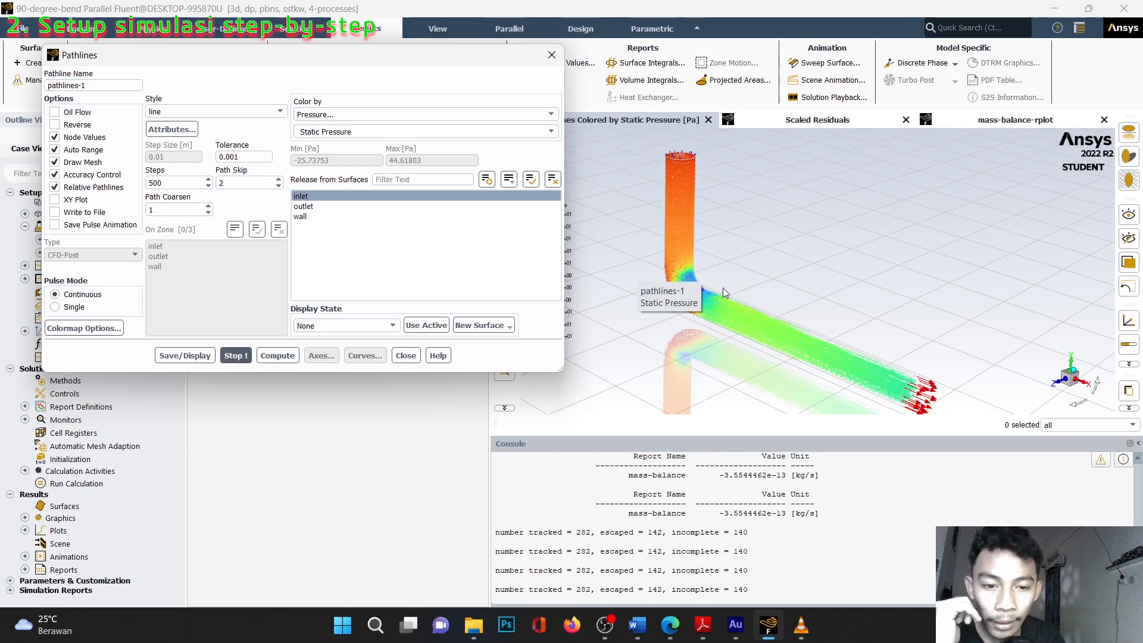
- Examine the static pressure pathlines around the bend and along both pipe legs, with the color legend uncovered
{"action": "scroll", "coordinate": [724, 290], "scroll_direction": "up", "scroll_amount": 2}
{"action": "scroll", "coordinate": [671, 192], "scroll_direction": "up", "scroll_amount": 2}
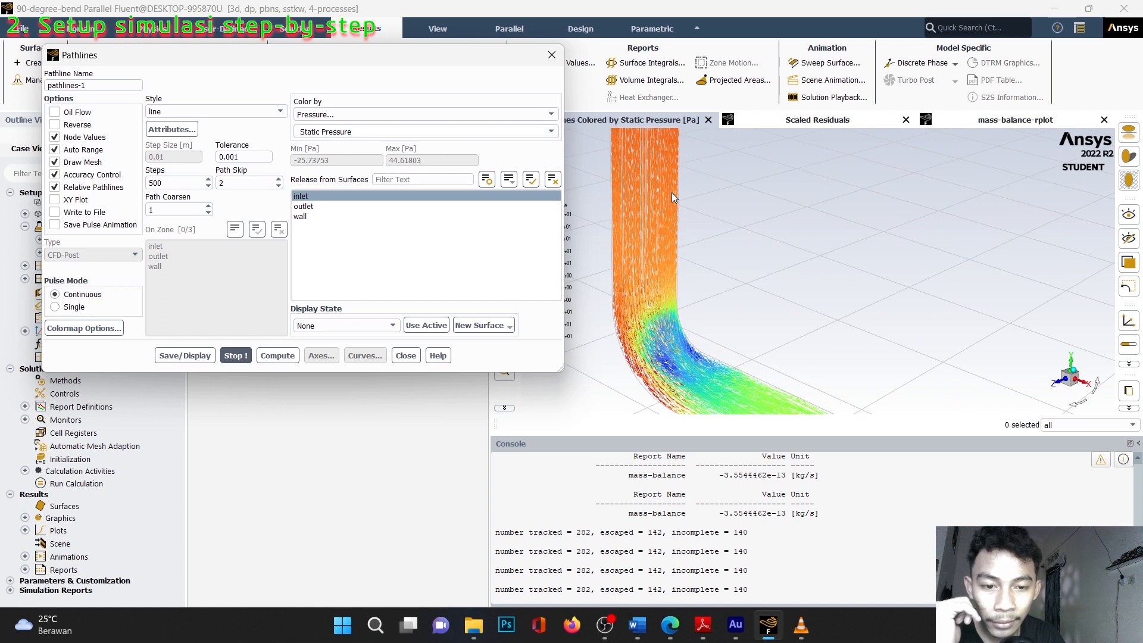
{"action": "scroll", "coordinate": [672, 191], "scroll_direction": "down", "scroll_amount": 4}
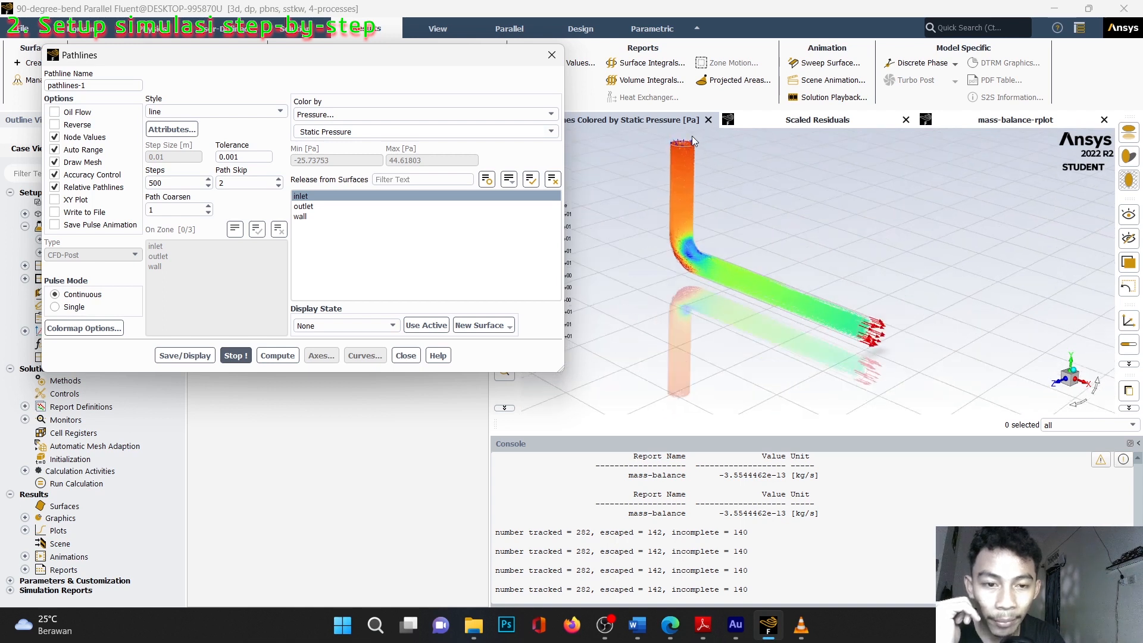
{"action": "scroll", "coordinate": [697, 267], "scroll_direction": "up", "scroll_amount": 4}
{"action": "scroll", "coordinate": [695, 267], "scroll_direction": "down", "scroll_amount": 2}
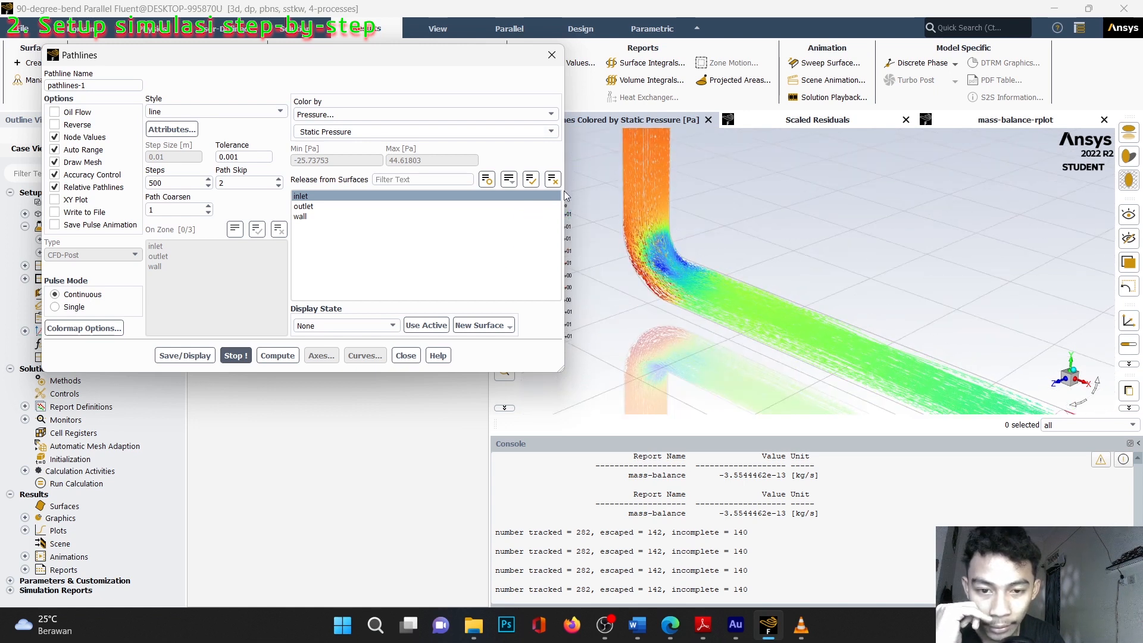
{"action": "left_click_drag", "start_coordinate": [498, 60], "coordinate": [426, 120]}
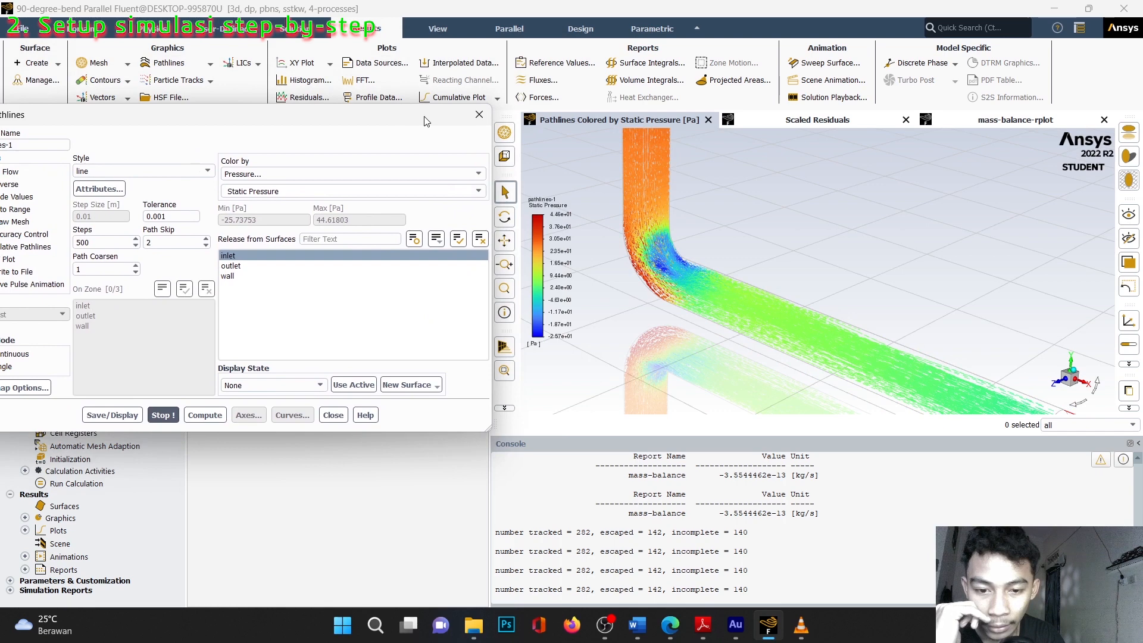
{"action": "scroll", "coordinate": [719, 266], "scroll_direction": "up", "scroll_amount": 3}
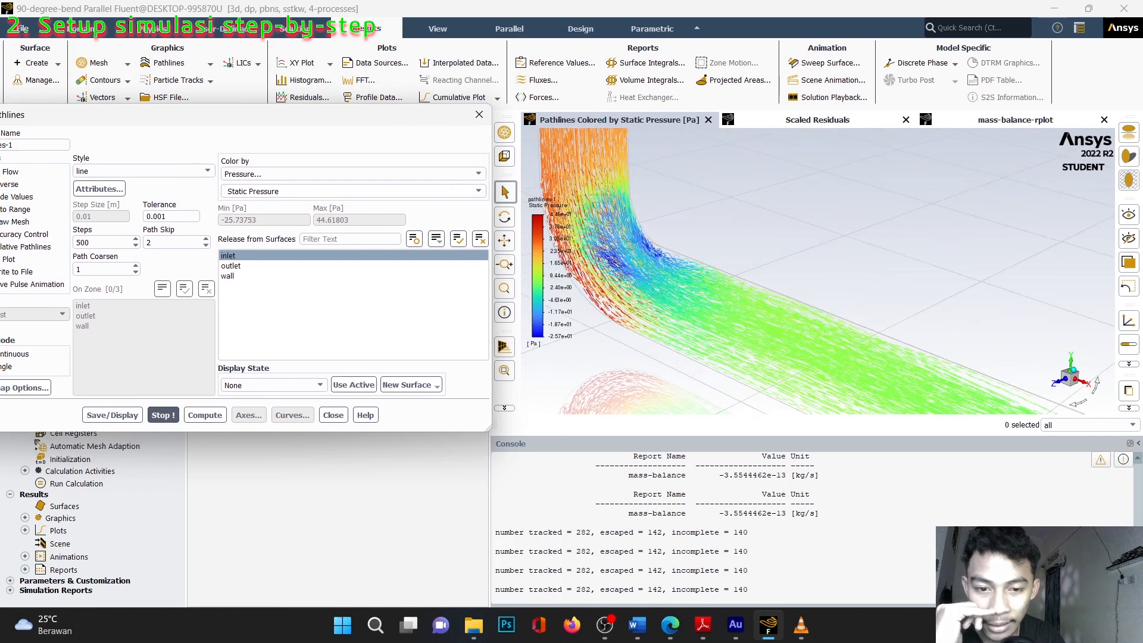
{"action": "scroll", "coordinate": [665, 255], "scroll_direction": "up", "scroll_amount": 3}
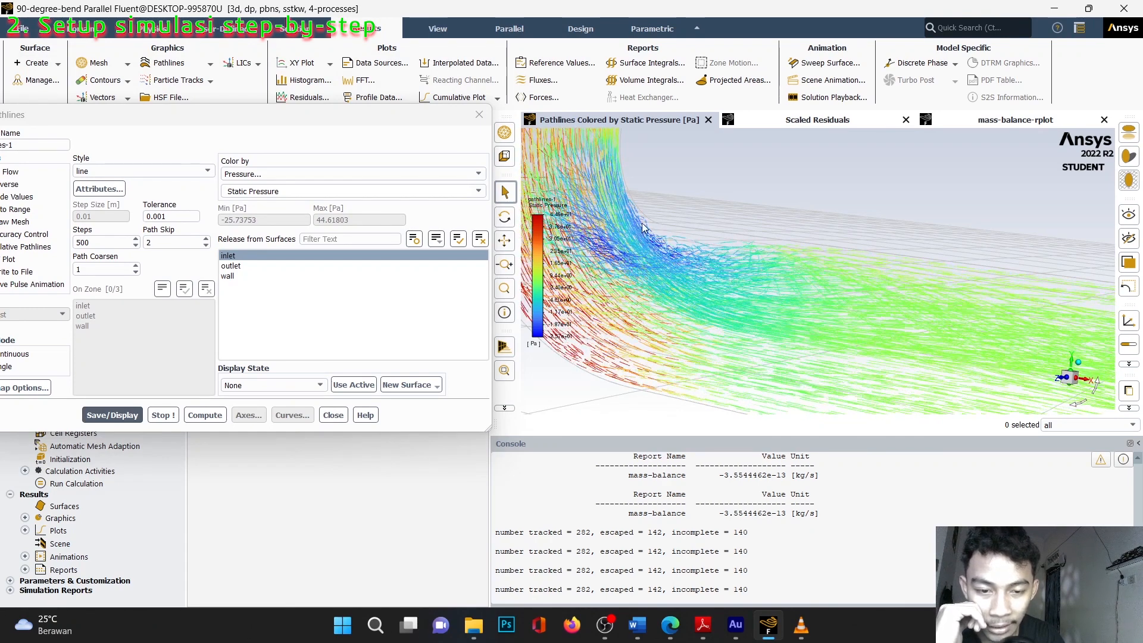
{"action": "scroll", "coordinate": [643, 228], "scroll_direction": "down", "scroll_amount": 4}
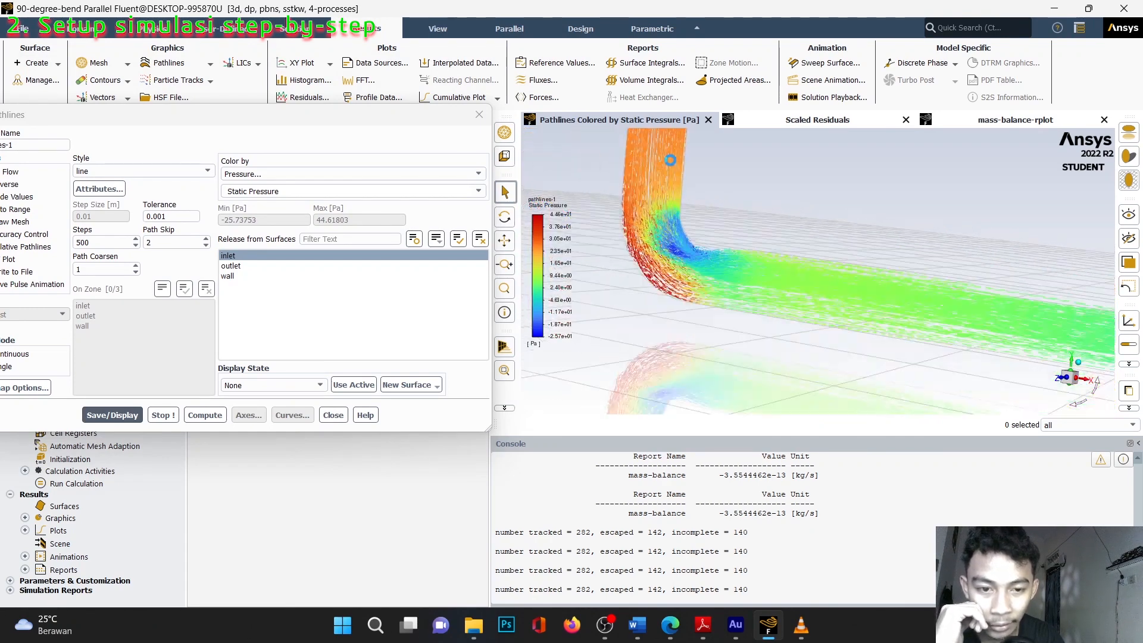
{"action": "scroll", "coordinate": [670, 159], "scroll_direction": "up", "scroll_amount": 2}
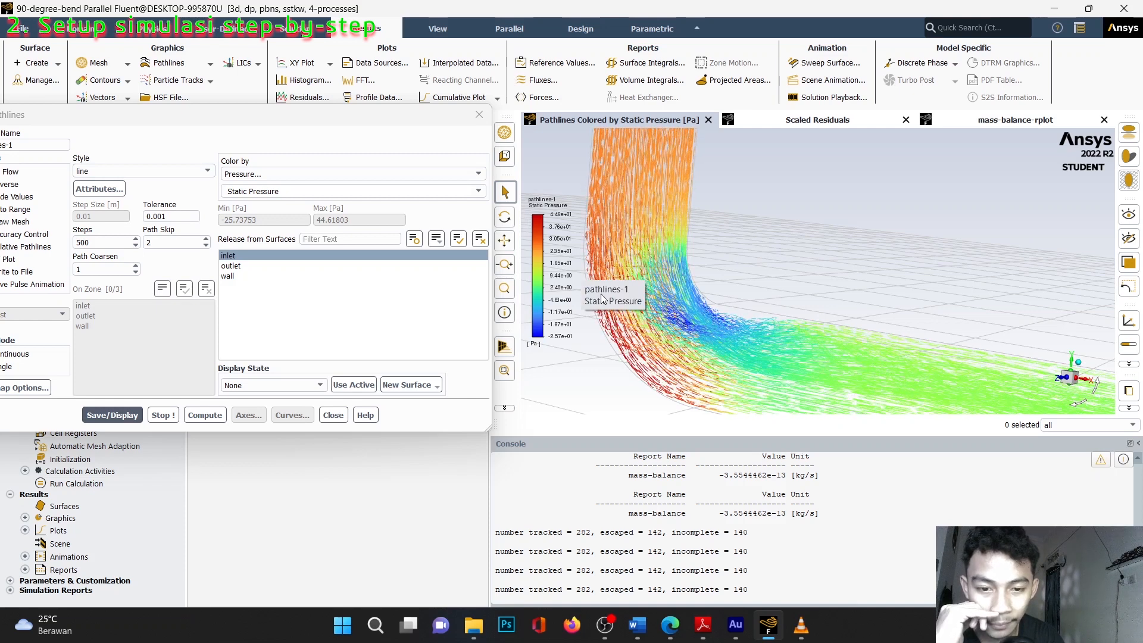
{"action": "scroll", "coordinate": [727, 256], "scroll_direction": "down", "scroll_amount": 5}
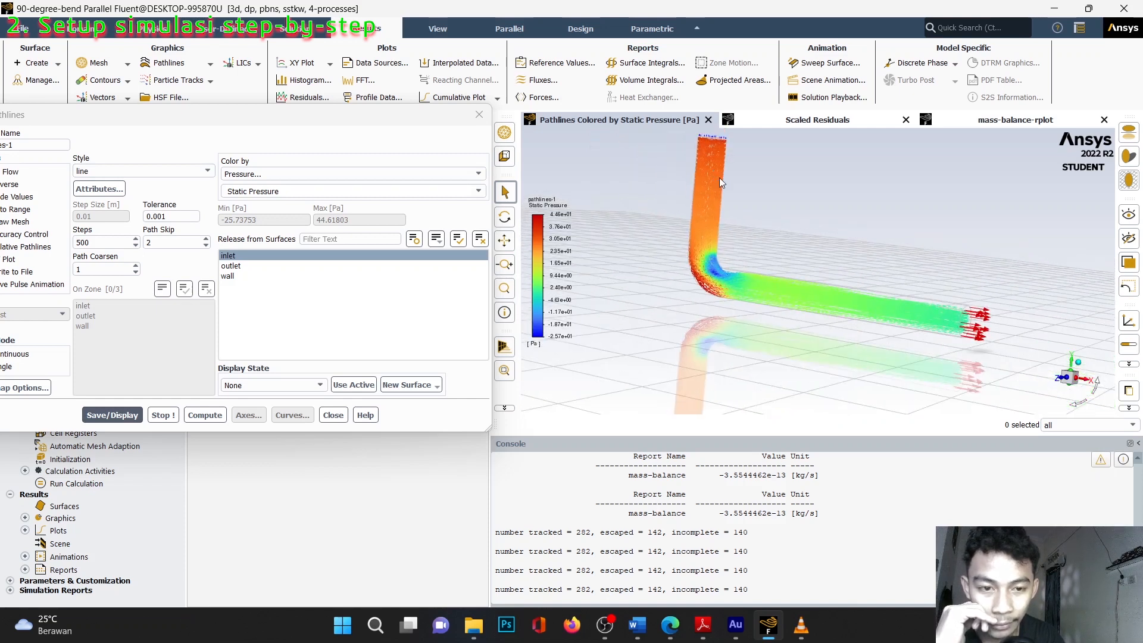
{"action": "scroll", "coordinate": [719, 179], "scroll_direction": "down", "scroll_amount": 1}
{"action": "middle_click_drag", "start_coordinate": [719, 179], "coordinate": [710, 195]}
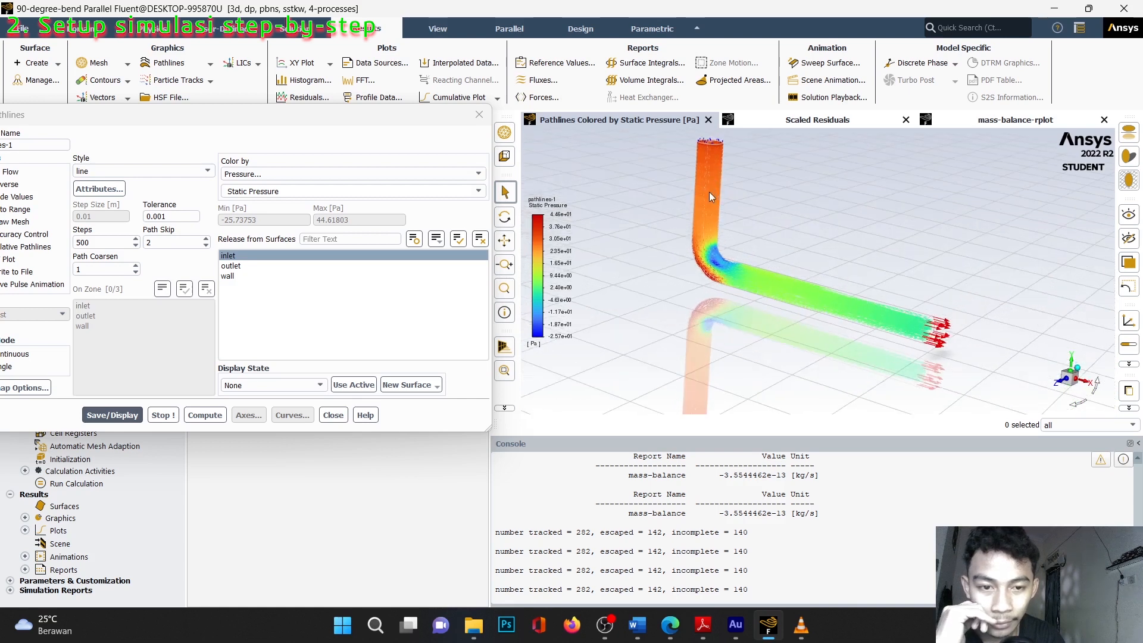
- Stop the static pressure pathline animation and close the pathlines settings
{"action": "left_click", "coordinate": [167, 415]}
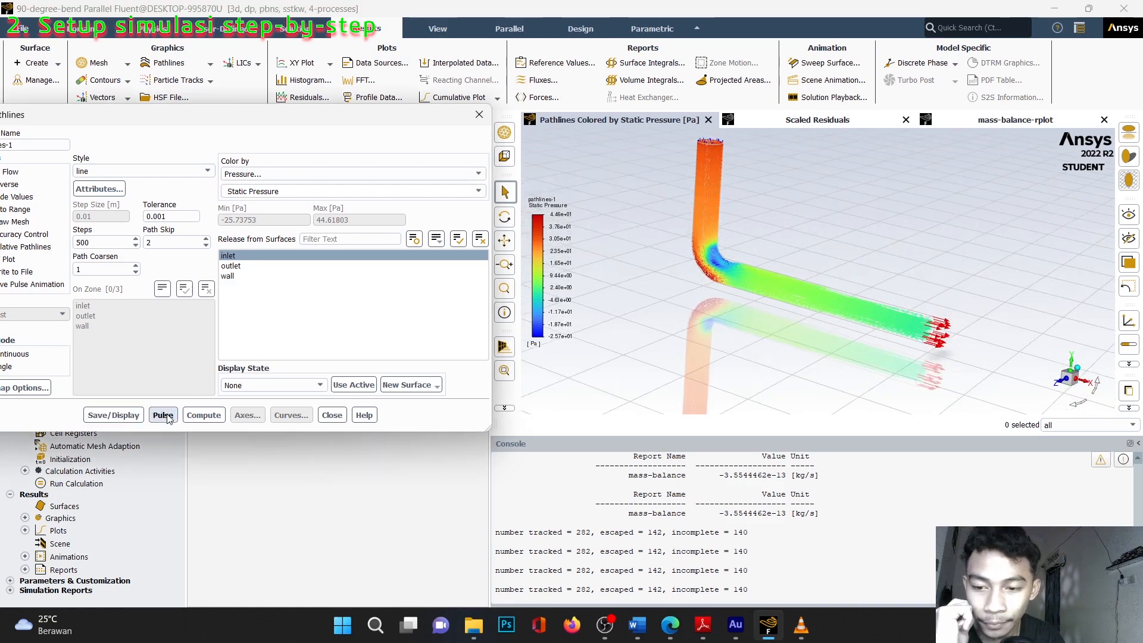
{"action": "left_click_drag", "start_coordinate": [318, 115], "coordinate": [367, 99]}
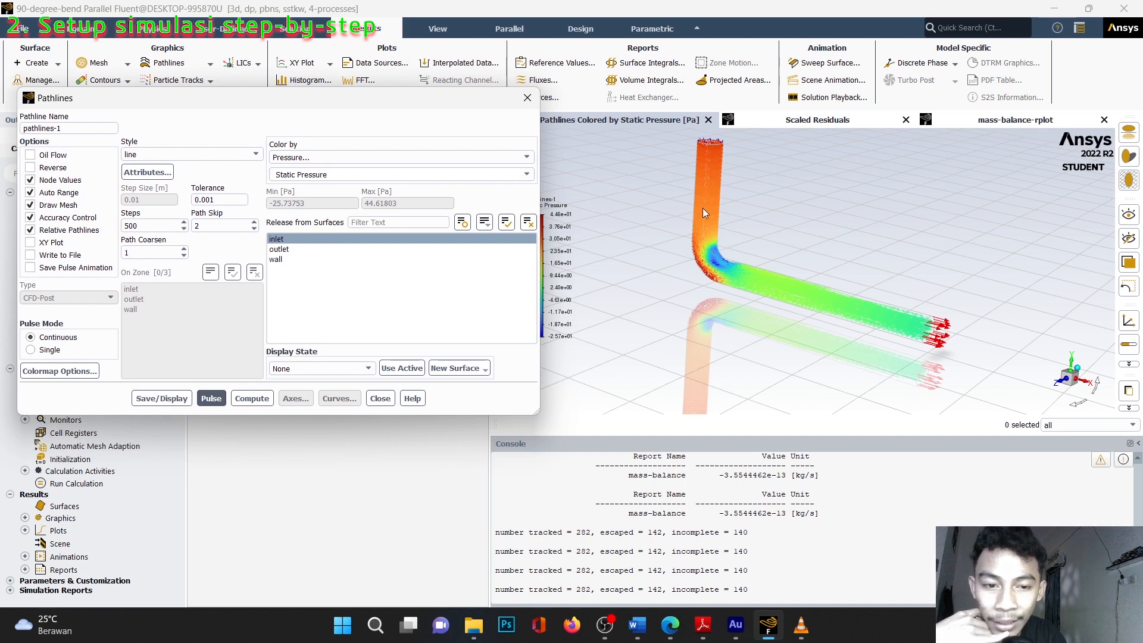
{"action": "left_click", "coordinate": [379, 399]}
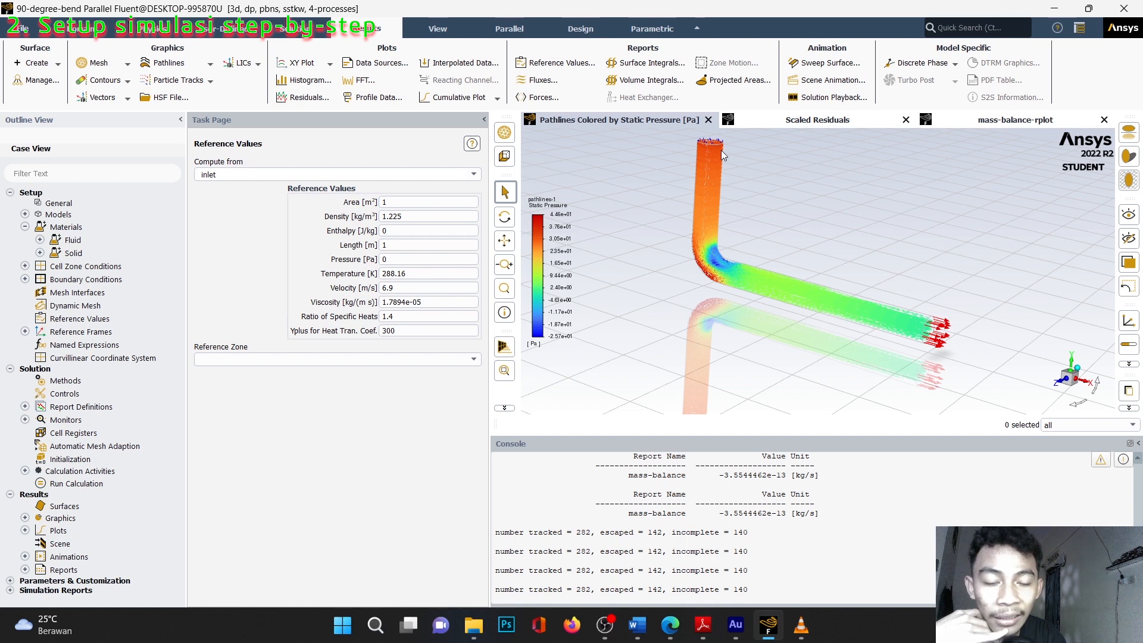
- Create a plane surface named plane-z=0 using the XY Plane method at Z = 0 m
{"action": "left_click", "coordinate": [103, 34]}
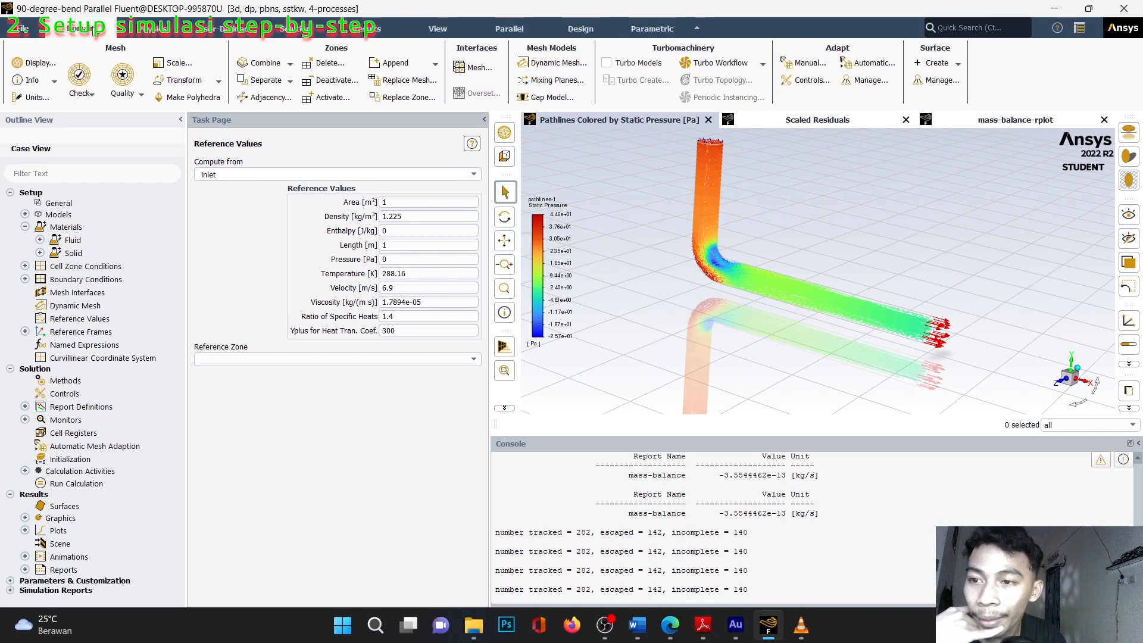
{"action": "left_click", "coordinate": [933, 64]}
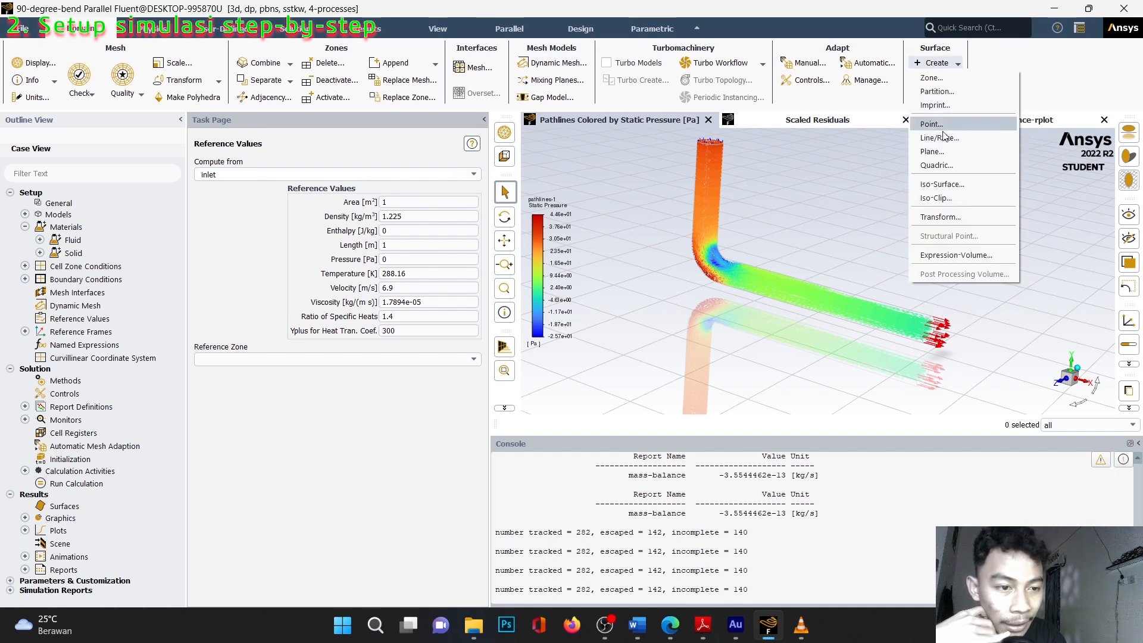
{"action": "left_click", "coordinate": [942, 151]}
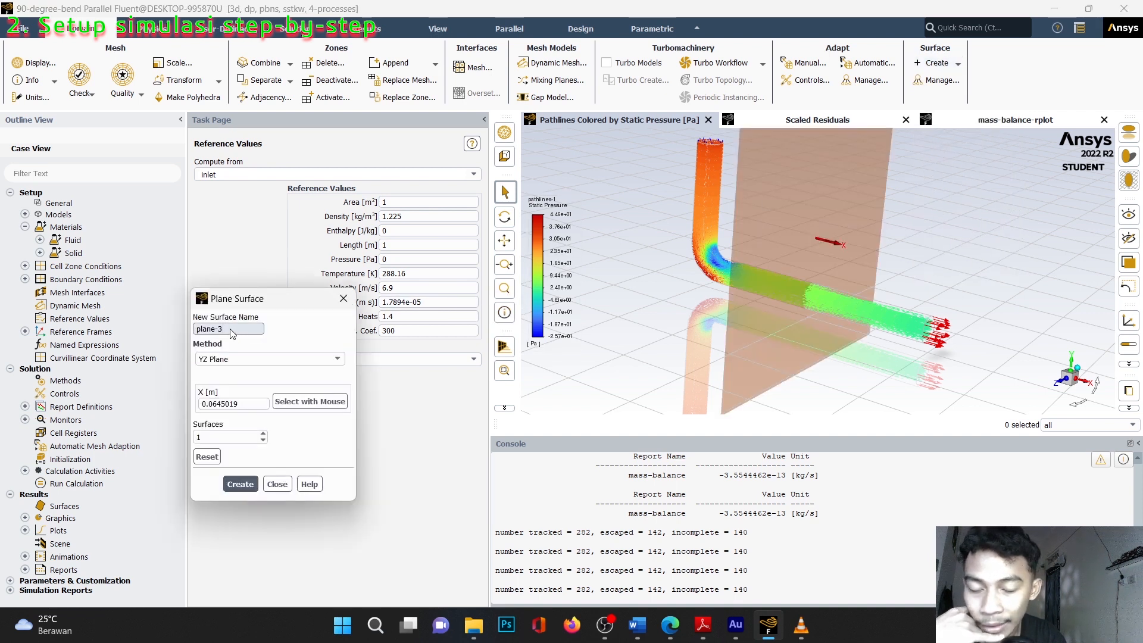
{"action": "key", "text": "BackSpace"}
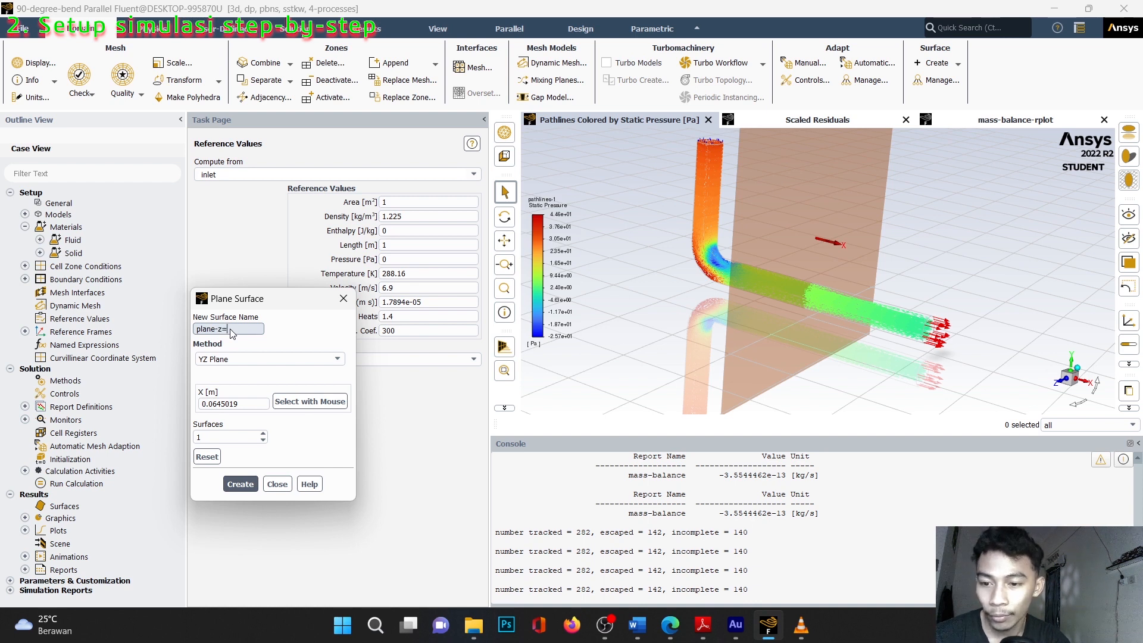
{"action": "left_click", "coordinate": [231, 359]}
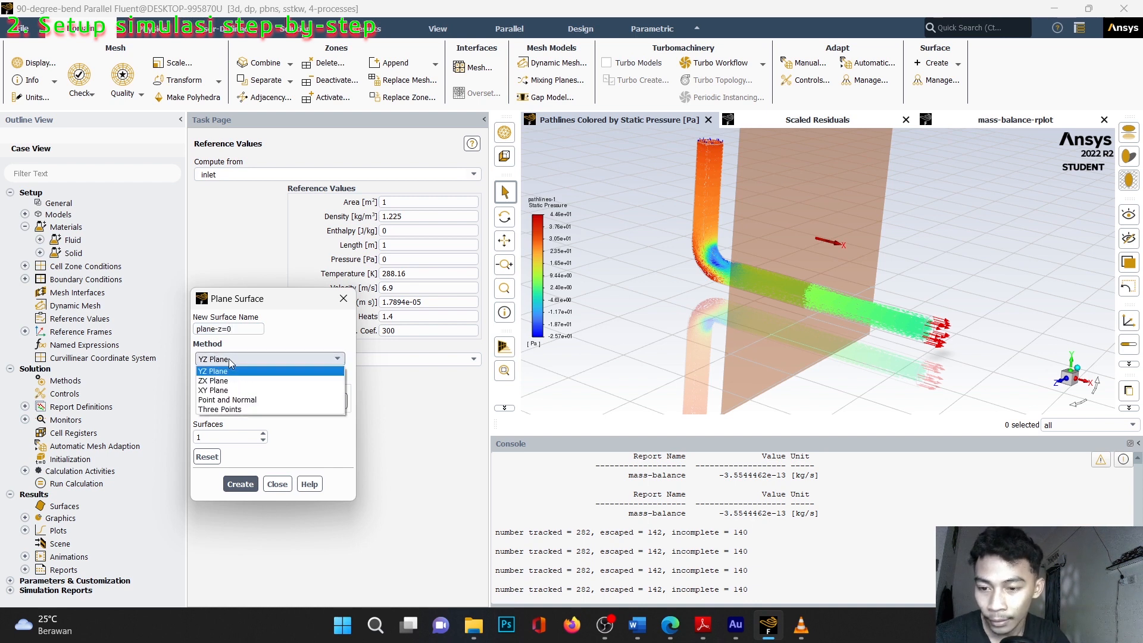
{"action": "left_click", "coordinate": [231, 390]}
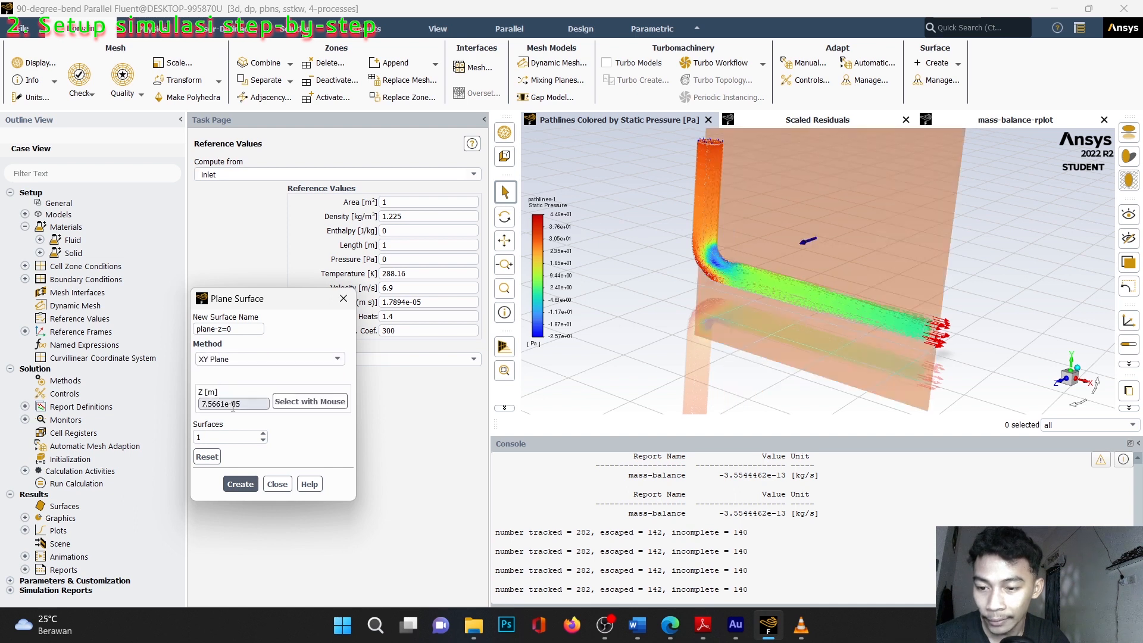
{"action": "left_click_drag", "start_coordinate": [243, 405], "coordinate": [201, 404]}
{"action": "type", "text": "0"}
{"action": "left_click", "coordinate": [237, 486]}
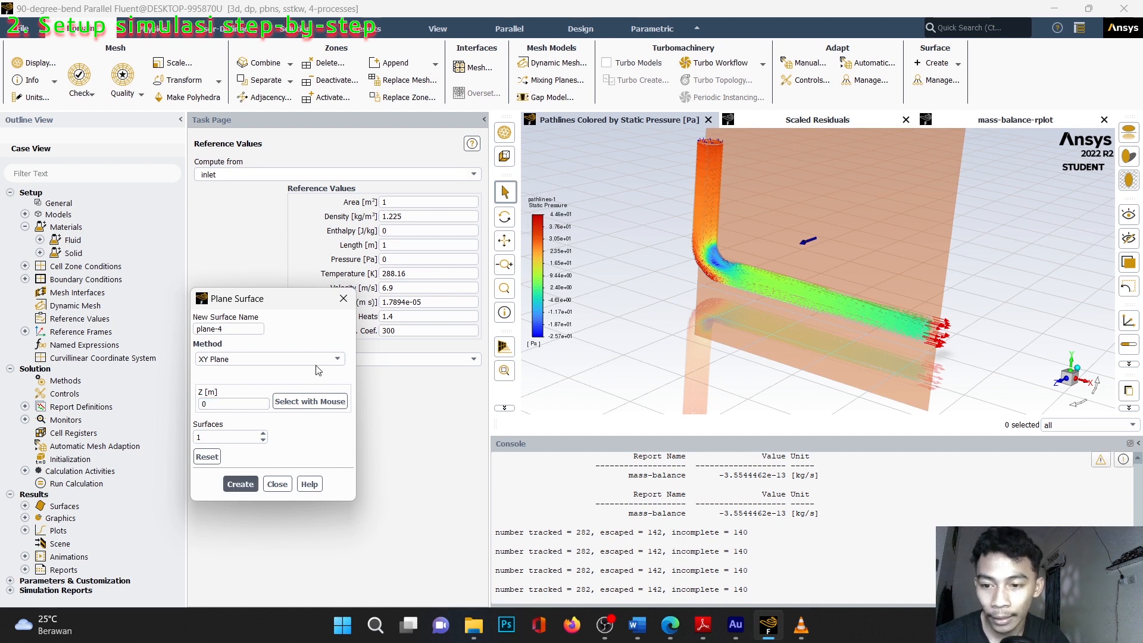
{"action": "left_click", "coordinate": [289, 483]}
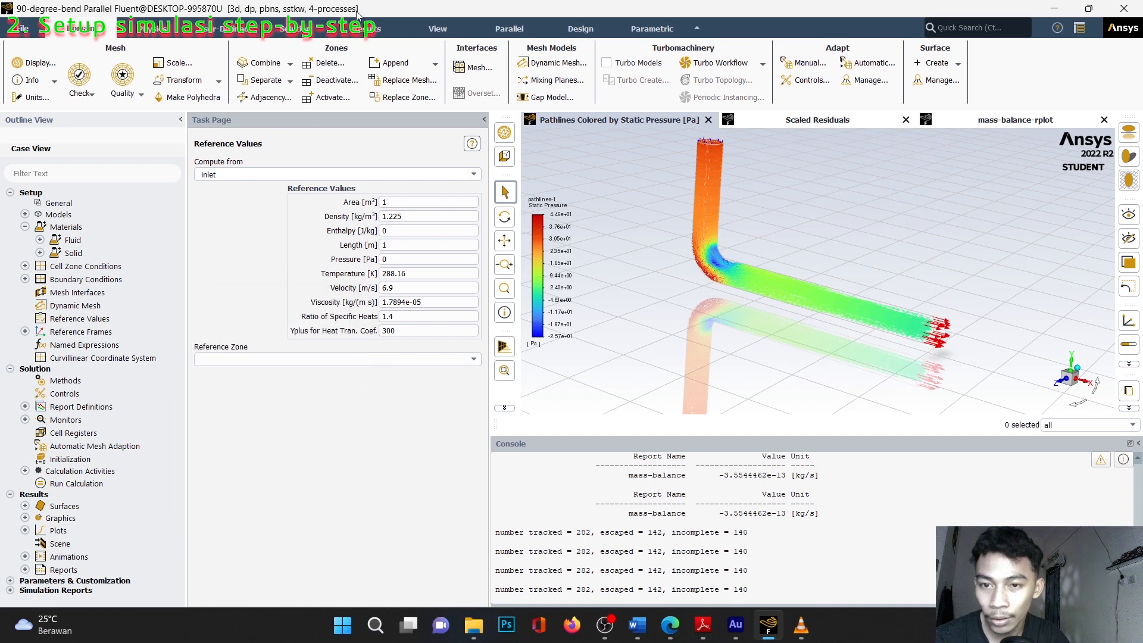
- Create and display a filled contour plot of velocity magnitude on the plane-z=0 surface
{"action": "left_click", "coordinate": [369, 30]}
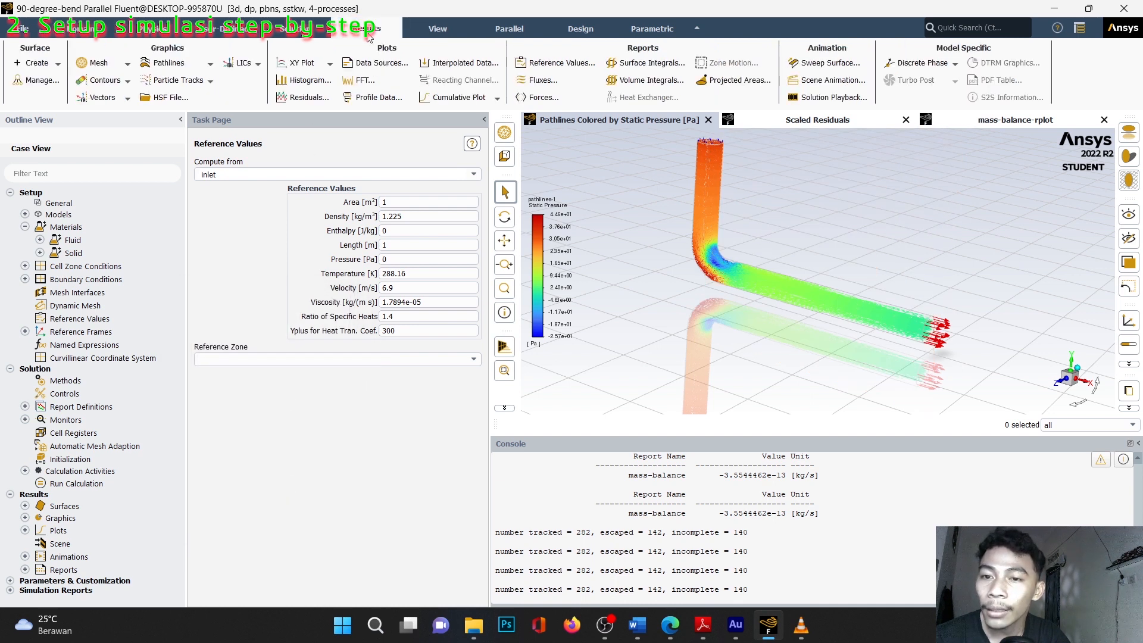
{"action": "left_click", "coordinate": [115, 81]}
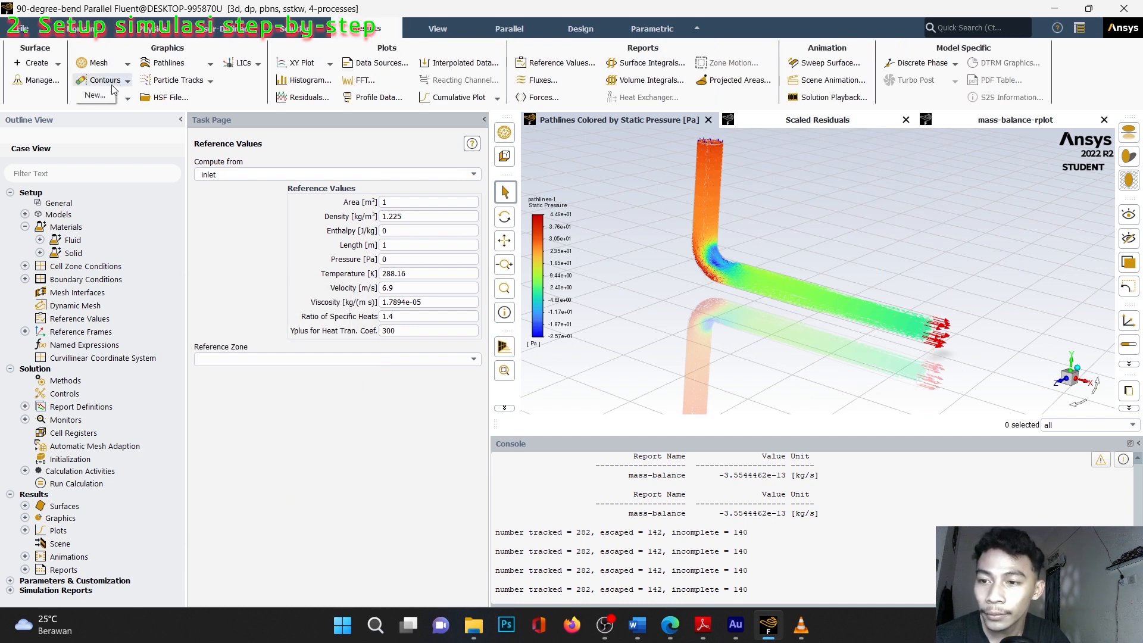
{"action": "left_click", "coordinate": [95, 95]}
{"action": "left_click_drag", "start_coordinate": [286, 304], "coordinate": [276, 137]}
{"action": "left_click", "coordinate": [306, 185]}
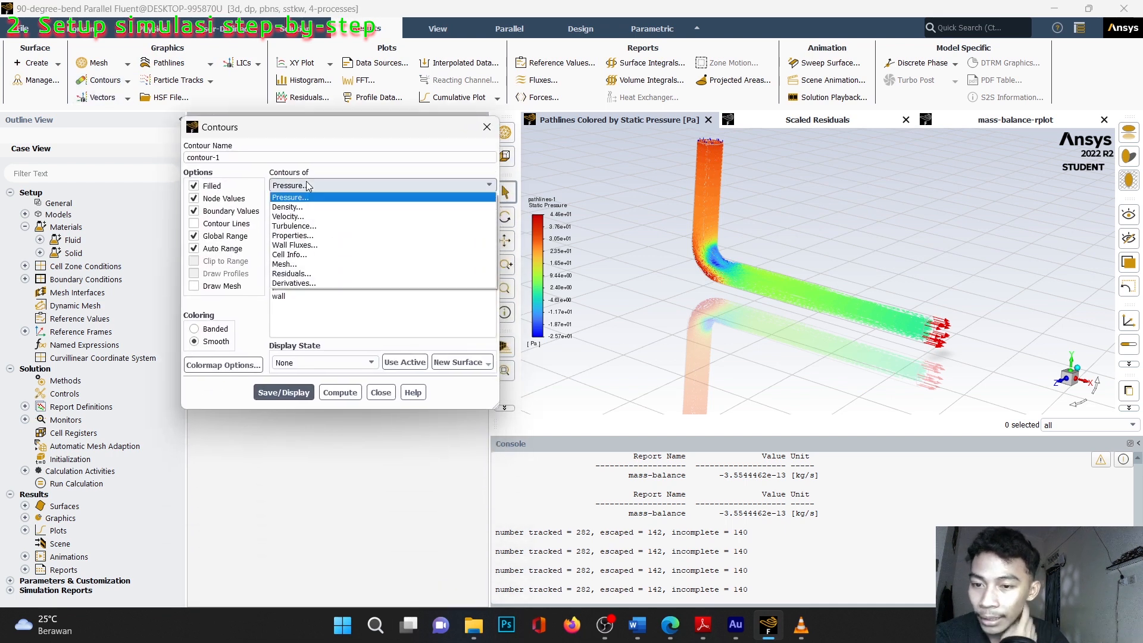
{"action": "left_click", "coordinate": [288, 217]}
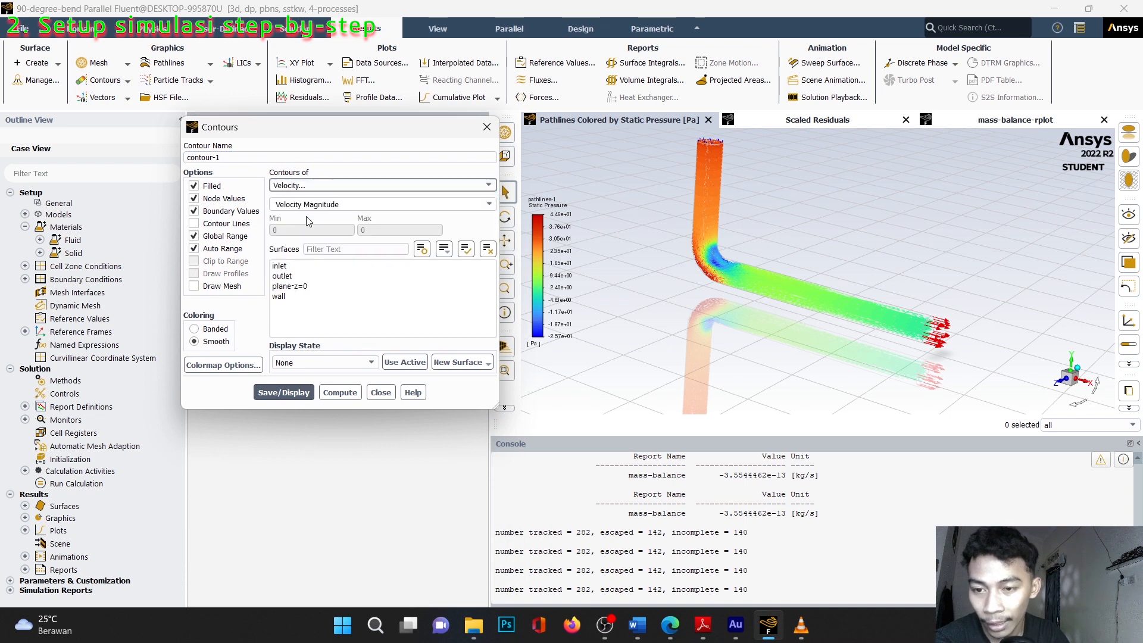
{"action": "left_click", "coordinate": [314, 286]}
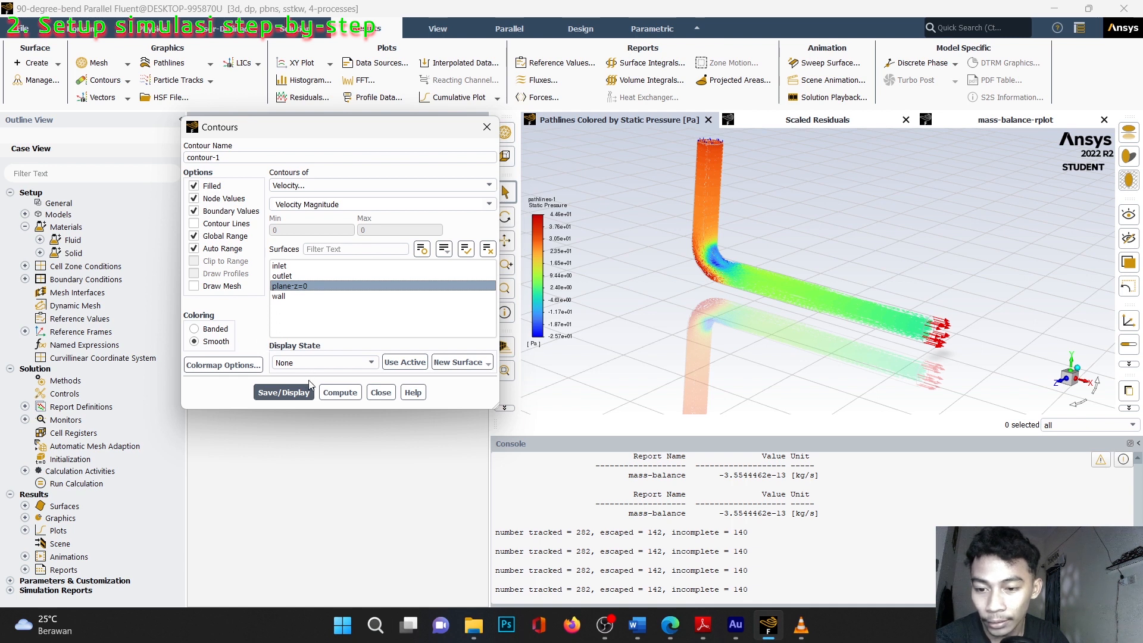
{"action": "left_click", "coordinate": [290, 394]}
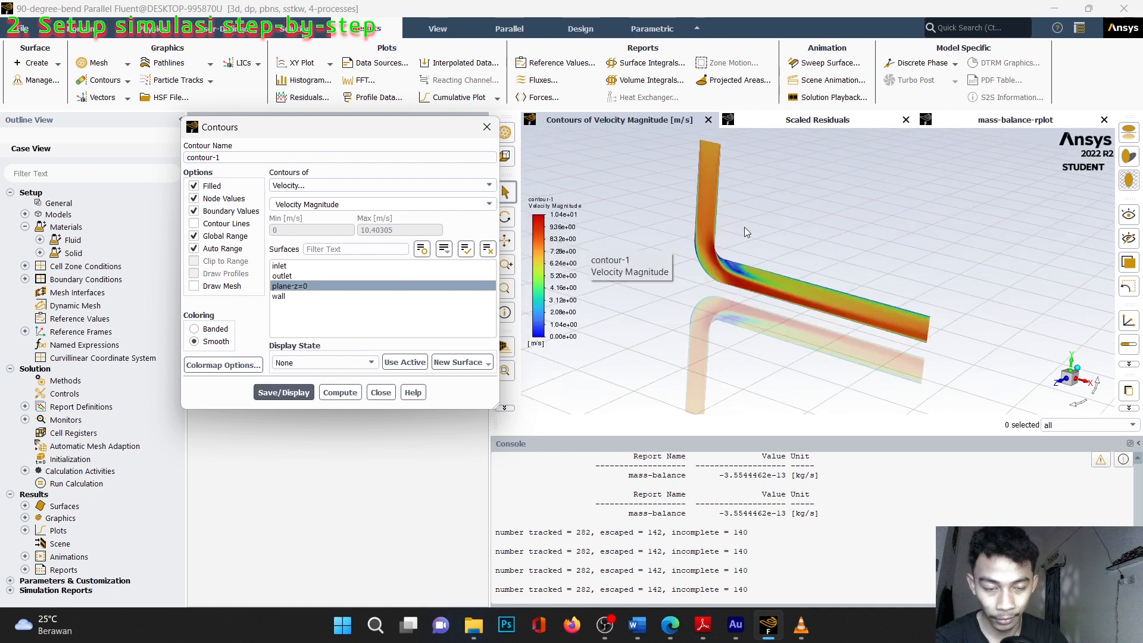
- Examine the velocity magnitude contour on the mid-plane, face-on, around the inner bend and along both pipe legs
{"action": "scroll", "coordinate": [745, 227], "scroll_direction": "up", "scroll_amount": 2}
{"action": "right_click_drag", "start_coordinate": [745, 227], "coordinate": [763, 206]}
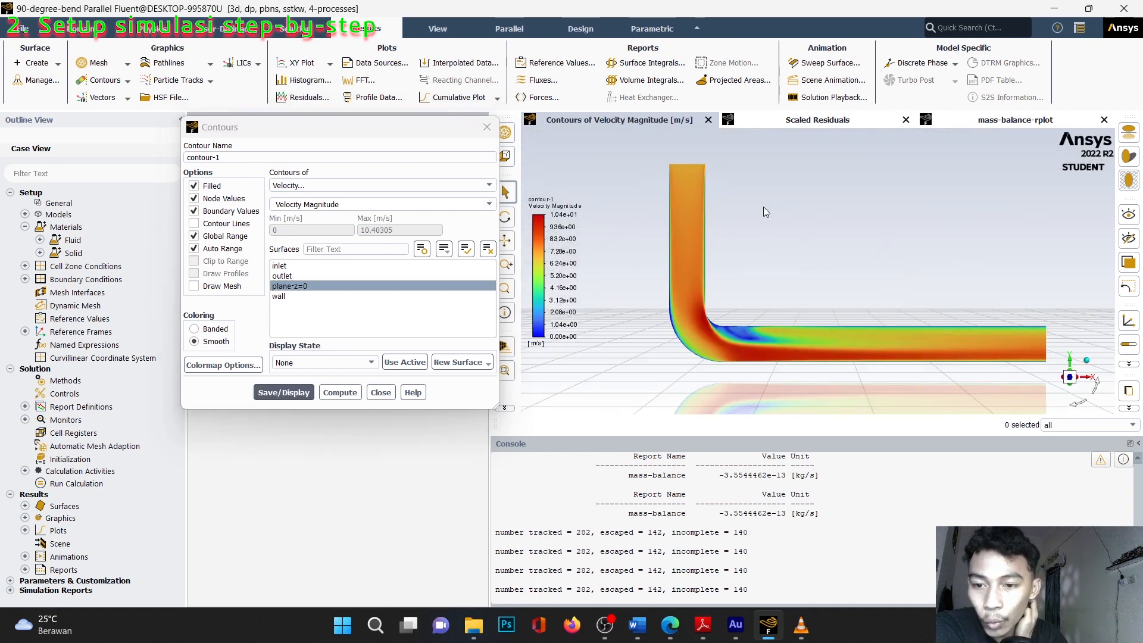
{"action": "scroll", "coordinate": [813, 237], "scroll_direction": "up", "scroll_amount": 2}
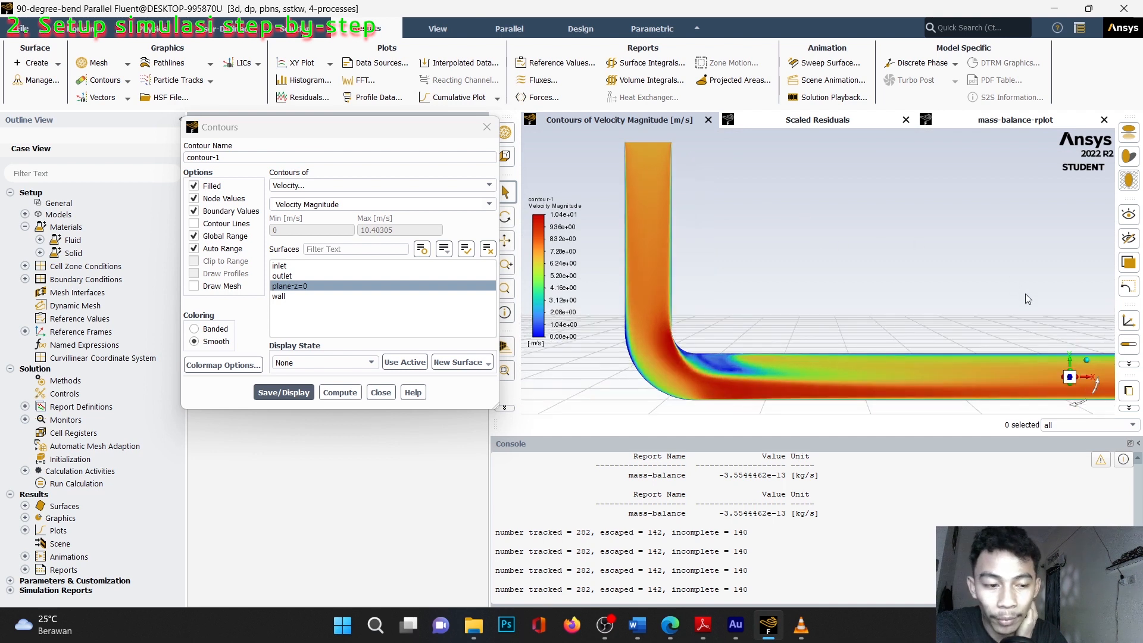
{"action": "scroll", "coordinate": [1025, 294], "scroll_direction": "down", "scroll_amount": 2}
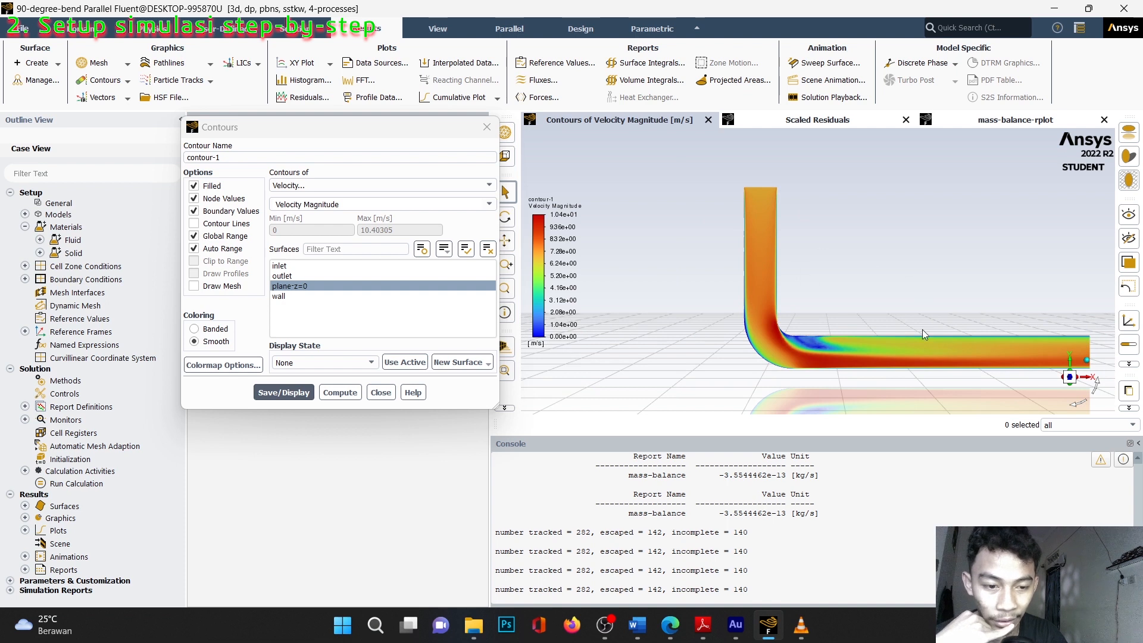
{"action": "scroll", "coordinate": [981, 360], "scroll_direction": "up", "scroll_amount": 1}
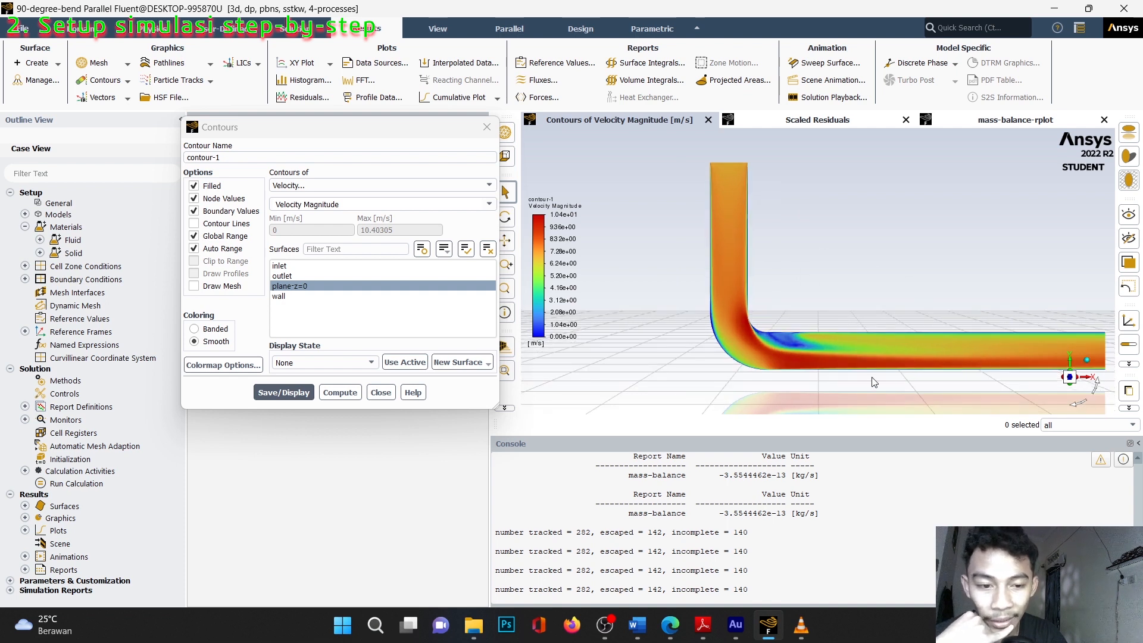
{"action": "scroll", "coordinate": [855, 359], "scroll_direction": "up", "scroll_amount": 3}
{"action": "scroll", "coordinate": [611, 296], "scroll_direction": "up", "scroll_amount": 1}
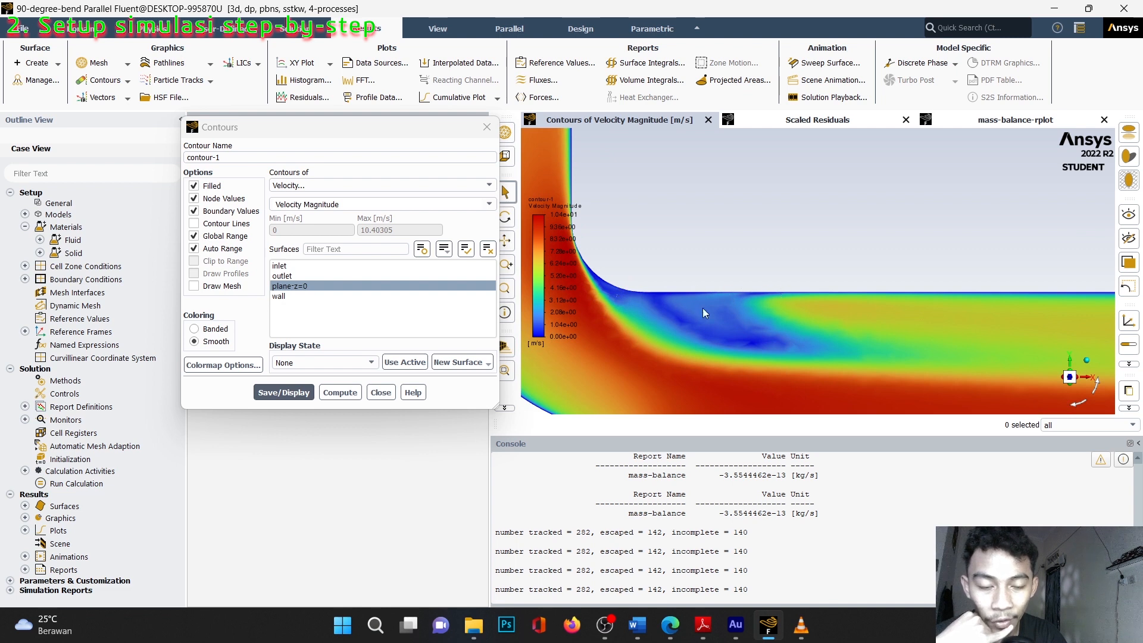
{"action": "scroll", "coordinate": [715, 307], "scroll_direction": "down", "scroll_amount": 3}
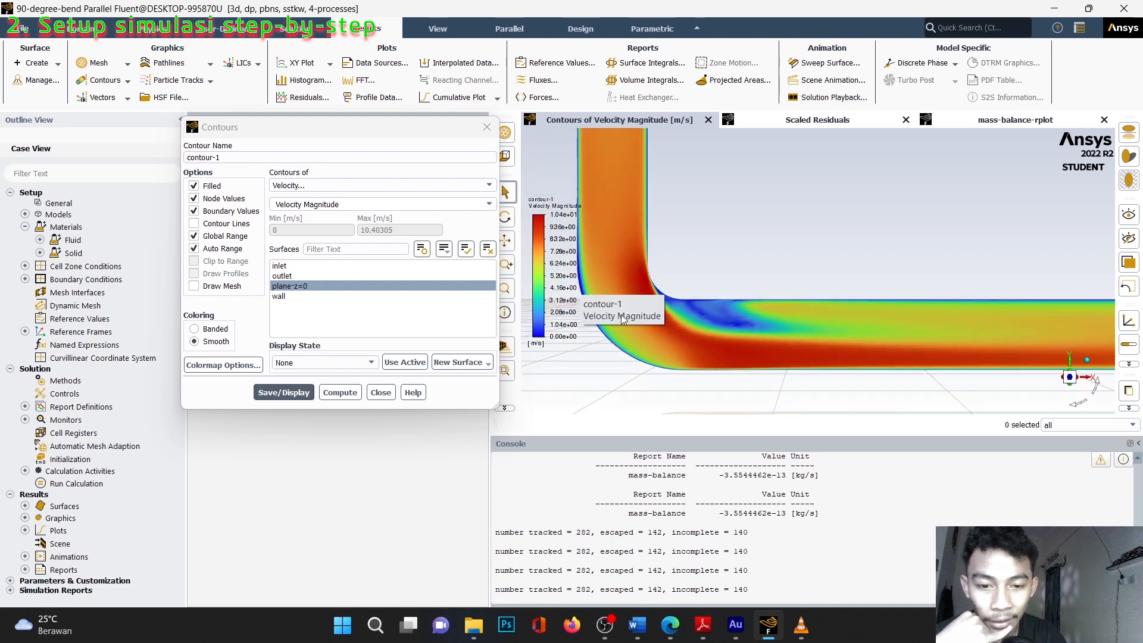
{"action": "scroll", "coordinate": [910, 298], "scroll_direction": "down", "scroll_amount": 2}
{"action": "scroll", "coordinate": [1079, 280], "scroll_direction": "up", "scroll_amount": 3}
{"action": "scroll", "coordinate": [1053, 304], "scroll_direction": "down", "scroll_amount": 3}
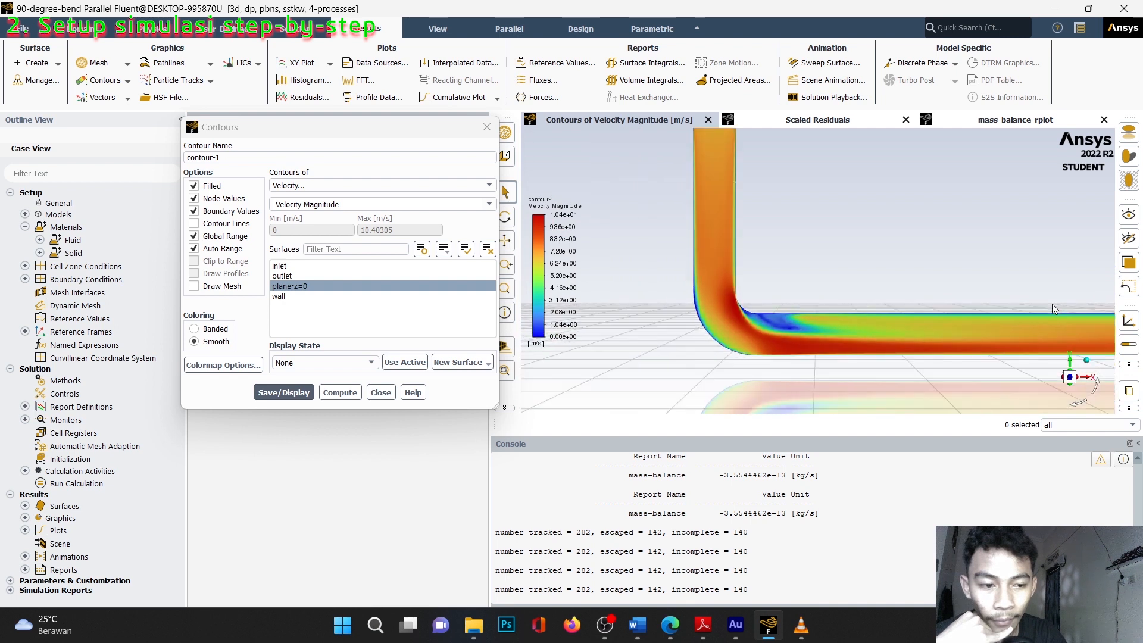
{"action": "scroll", "coordinate": [1052, 304], "scroll_direction": "down", "scroll_amount": 3}
{"action": "scroll", "coordinate": [1092, 304], "scroll_direction": "up", "scroll_amount": 3}
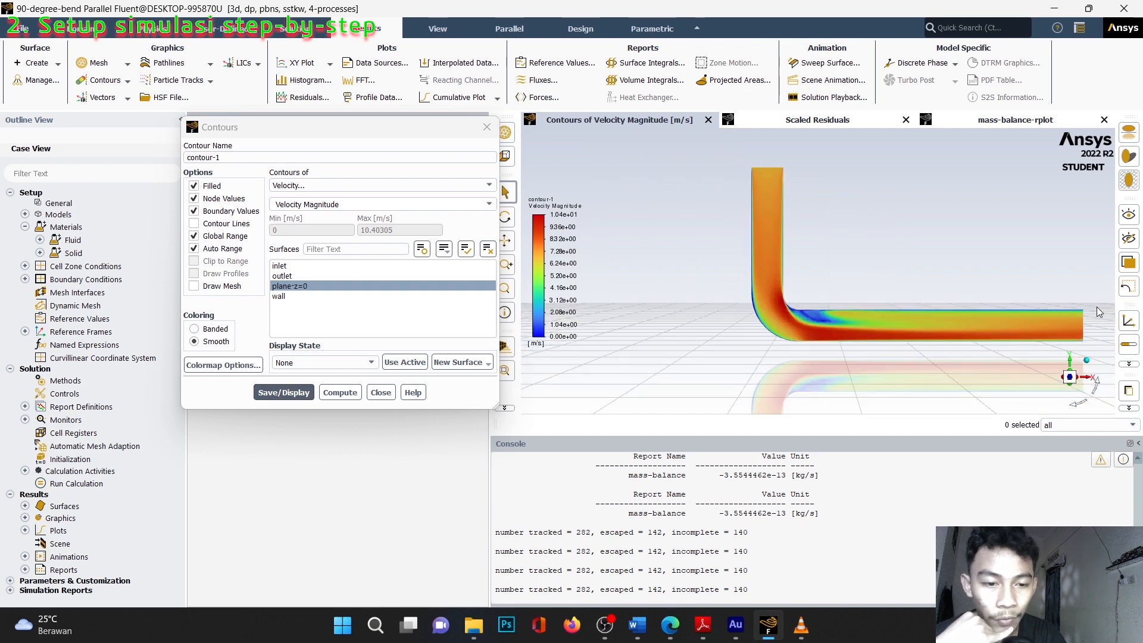
{"action": "scroll", "coordinate": [1100, 311], "scroll_direction": "up", "scroll_amount": 1}
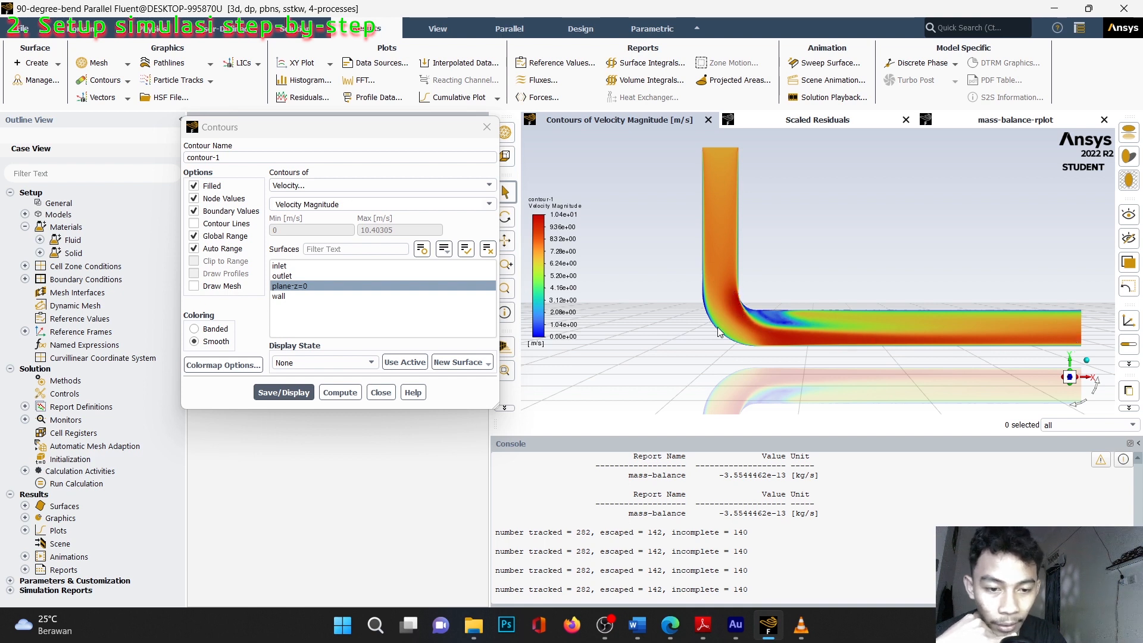
- Switch the contour on plane-z=0 to static pressure, display it, and inspect the pressure distribution around the bend
{"action": "left_click", "coordinate": [404, 191]}
{"action": "left_click", "coordinate": [313, 194]}
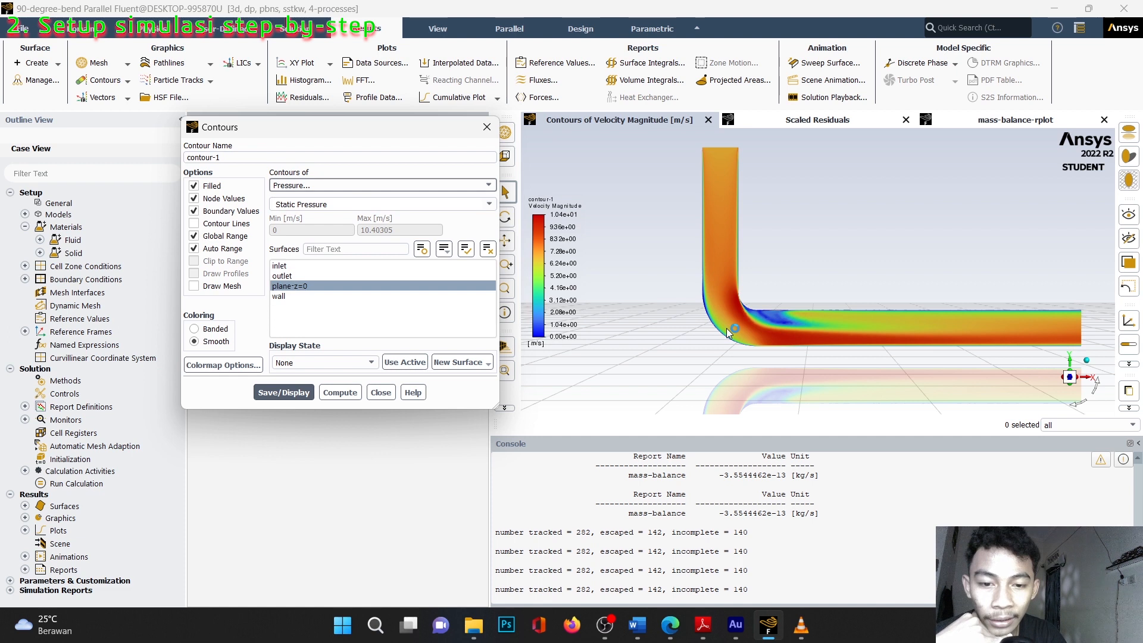
{"action": "left_click", "coordinate": [296, 392]}
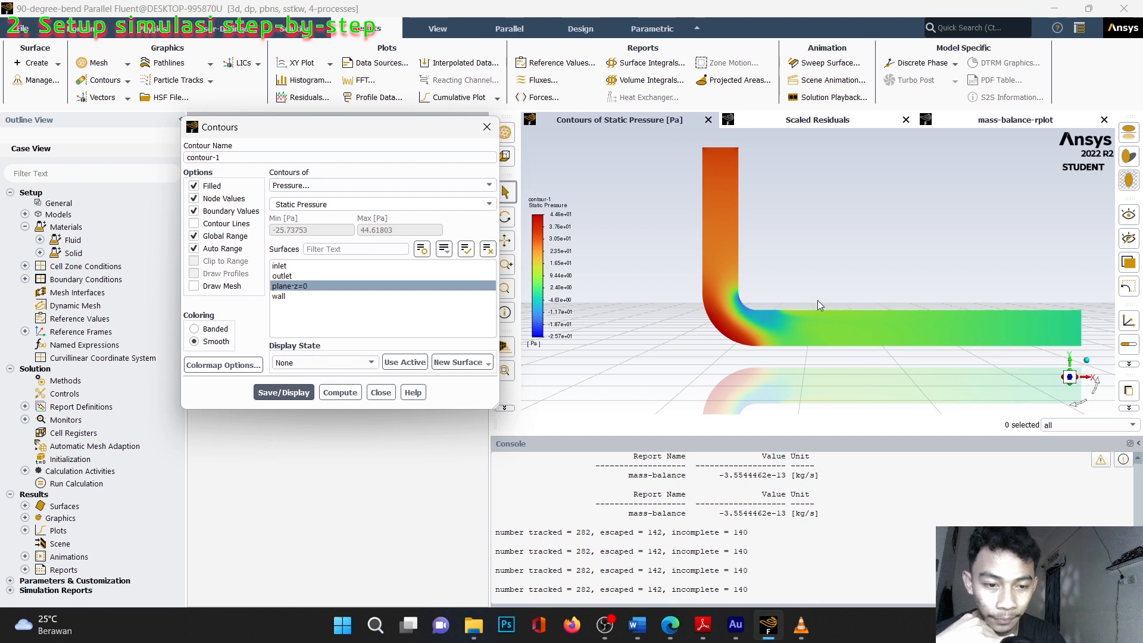
{"action": "scroll", "coordinate": [817, 300], "scroll_direction": "up", "scroll_amount": 5}
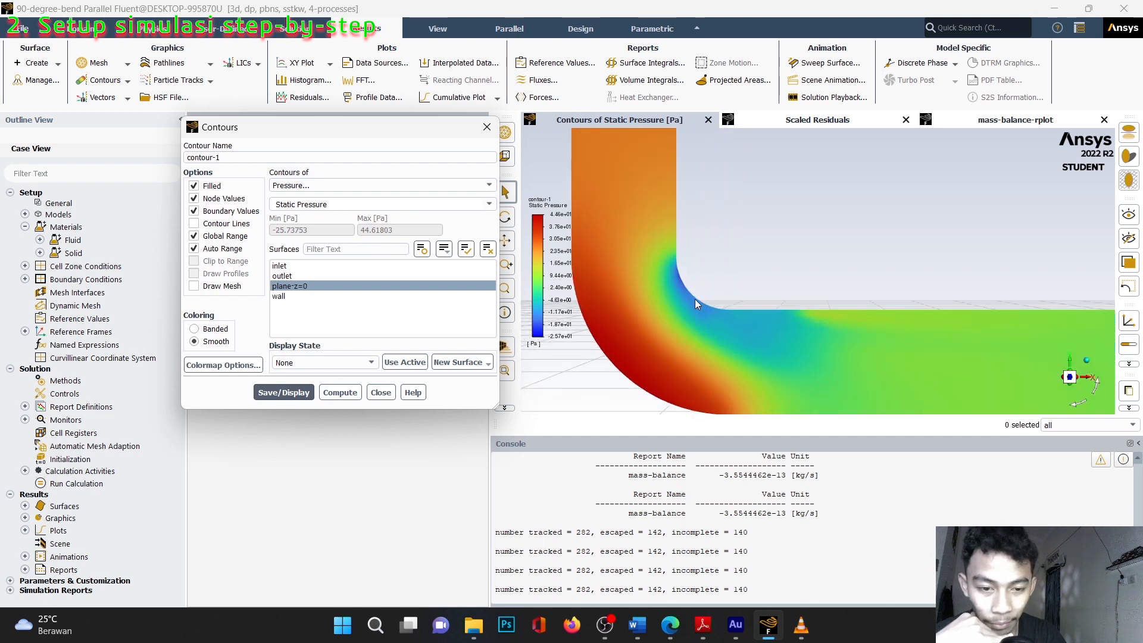
{"action": "scroll", "coordinate": [691, 296], "scroll_direction": "up", "scroll_amount": 1}
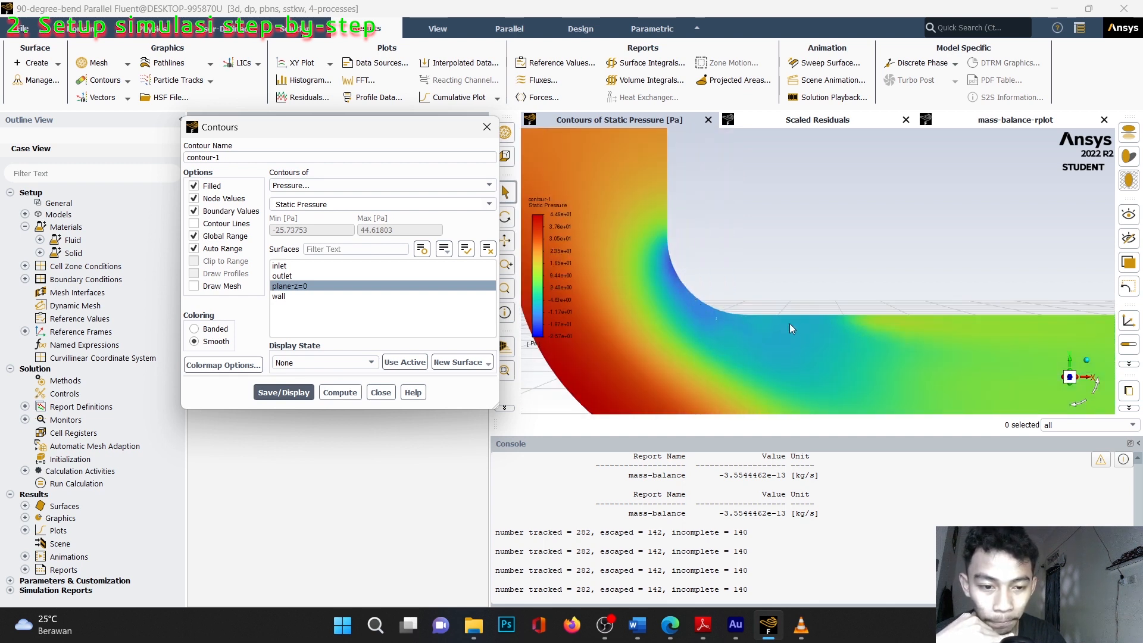
{"action": "scroll", "coordinate": [809, 308], "scroll_direction": "down", "scroll_amount": 5}
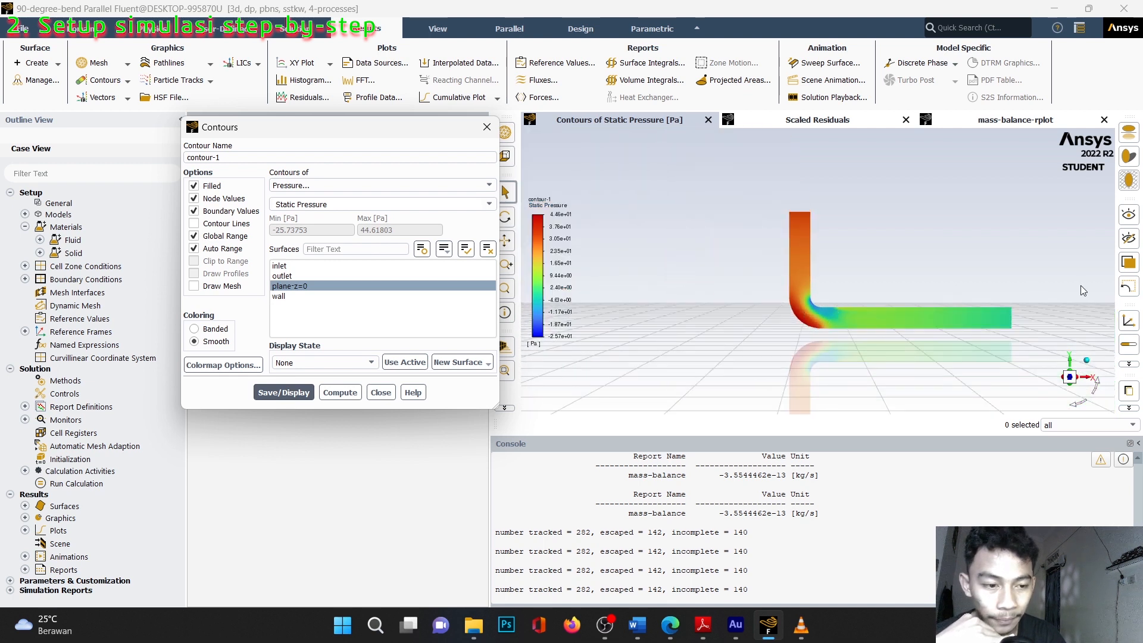
{"action": "scroll", "coordinate": [1018, 302], "scroll_direction": "up", "scroll_amount": 3}
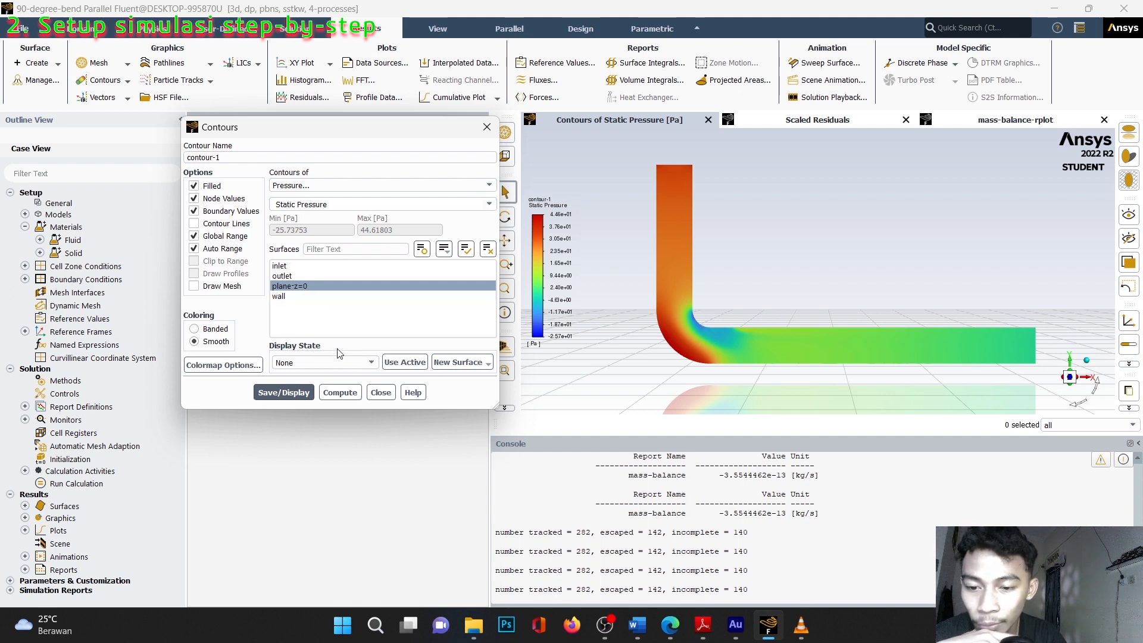
- Compute the static pressure and velocity magnitude ranges for the contour, and close the contour settings
{"action": "left_click", "coordinate": [341, 394]}
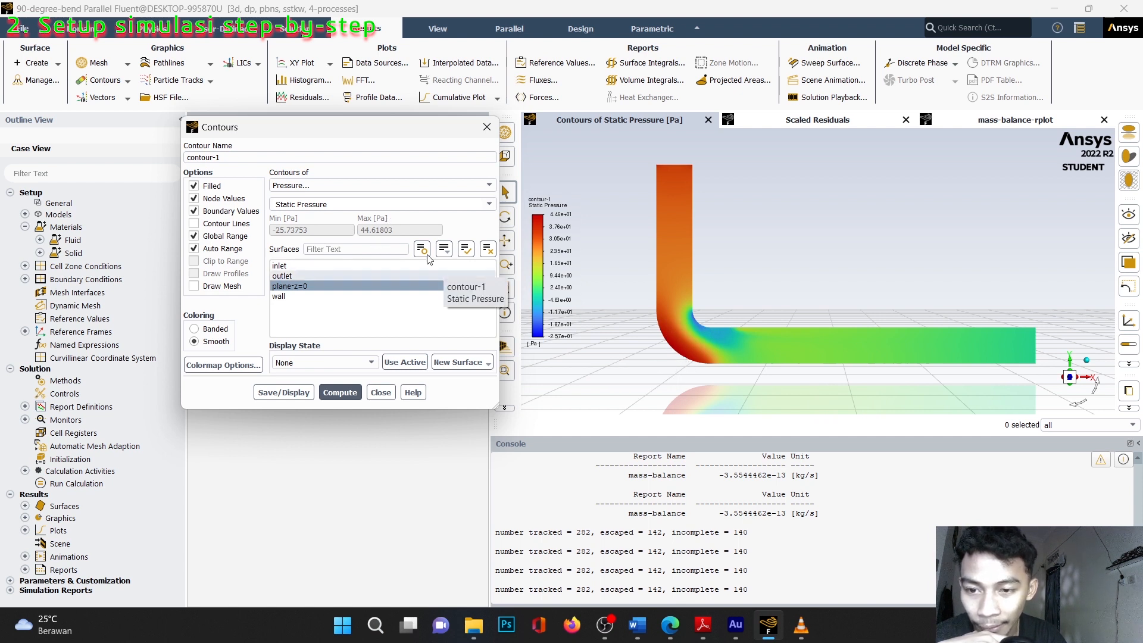
{"action": "left_click", "coordinate": [369, 187]}
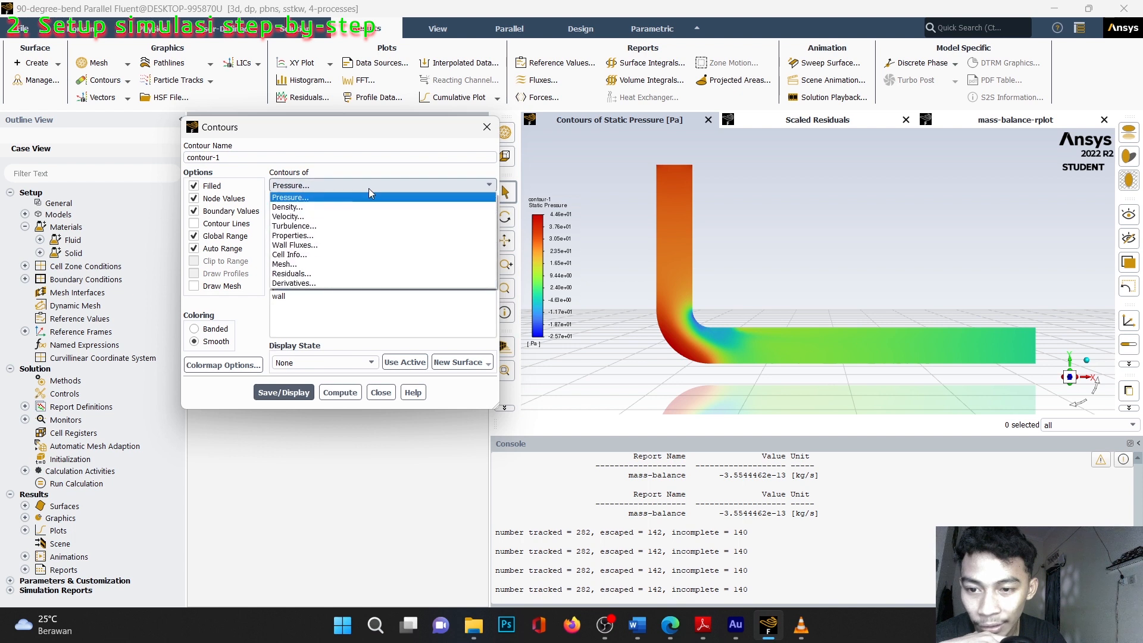
{"action": "left_click", "coordinate": [339, 216]}
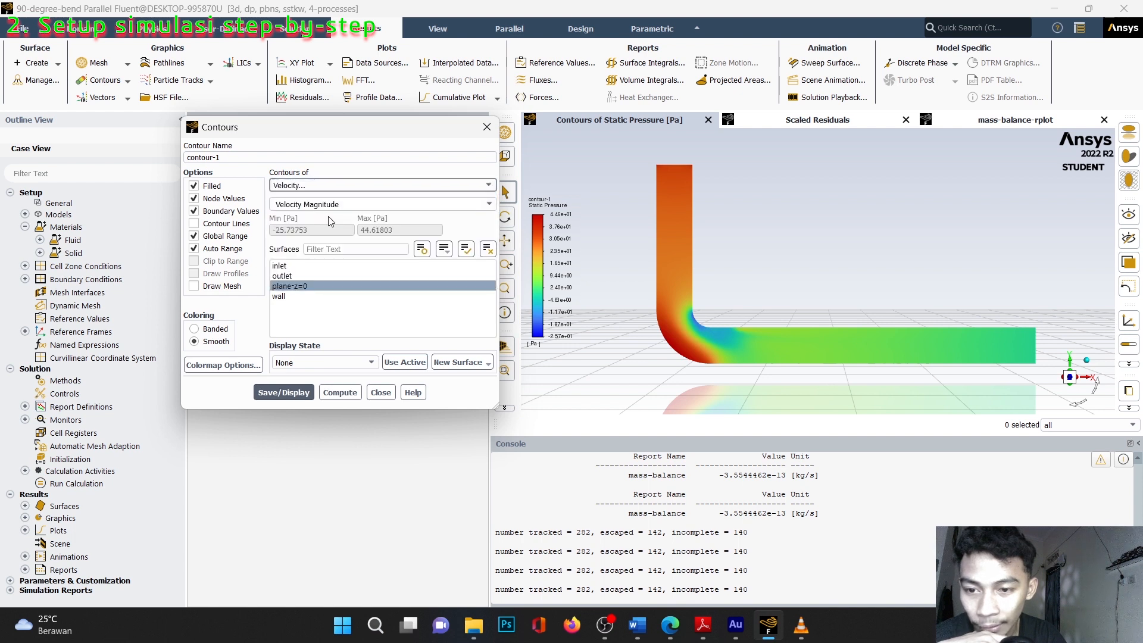
{"action": "left_click", "coordinate": [354, 393]}
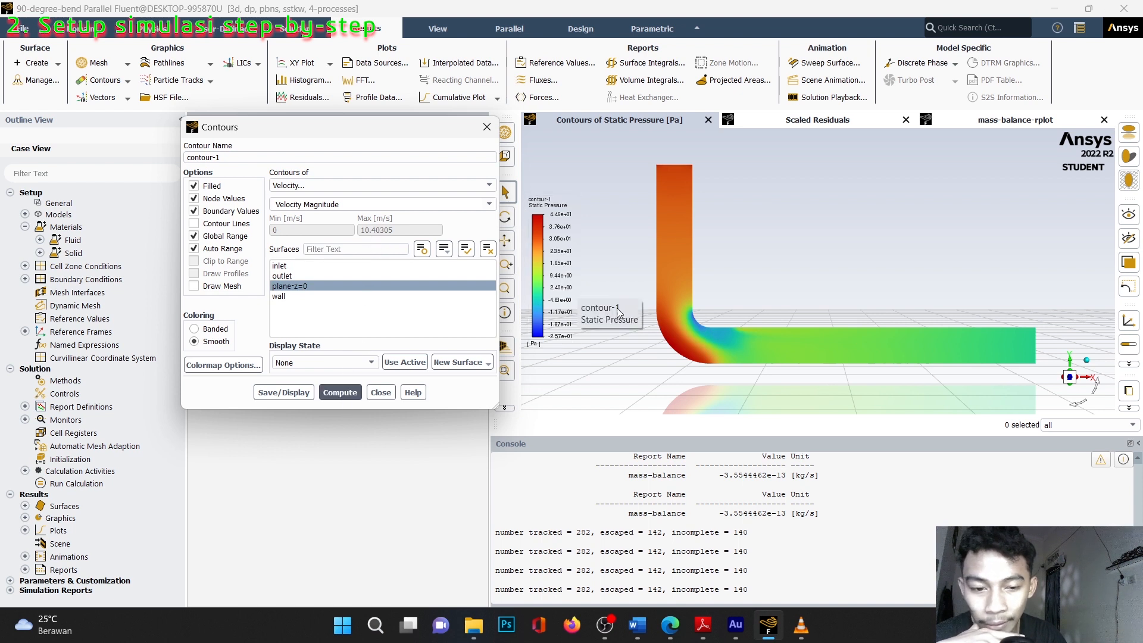
{"action": "left_click", "coordinate": [487, 127]}
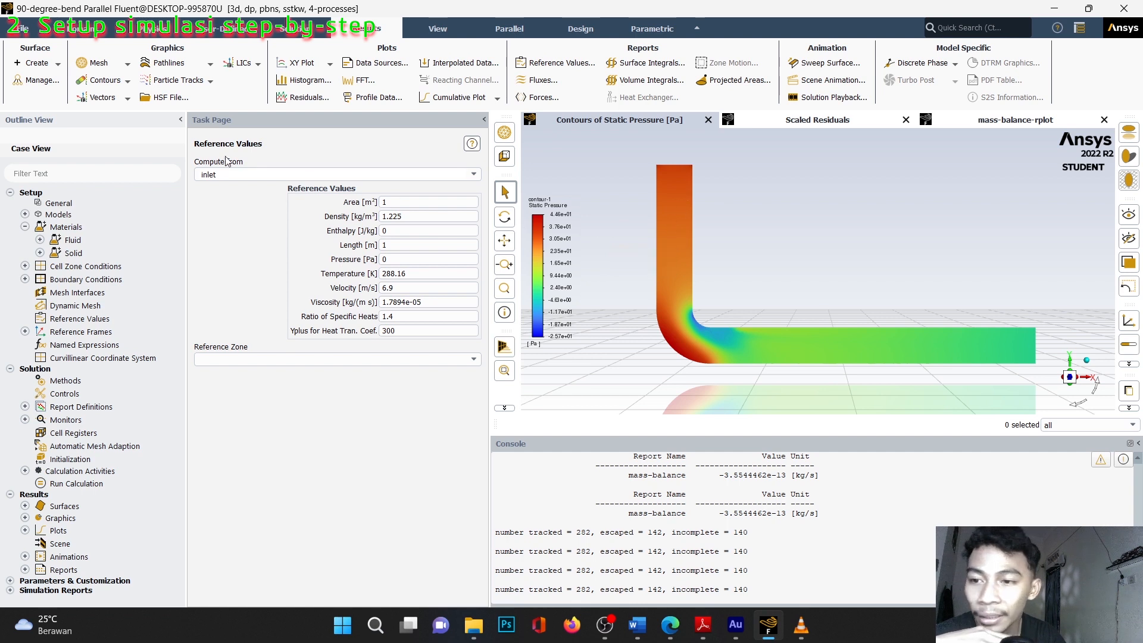
- Create and display velocity vectors on plane-z=0 in filled-arrow style, colored by velocity magnitude
{"action": "left_click", "coordinate": [102, 97]}
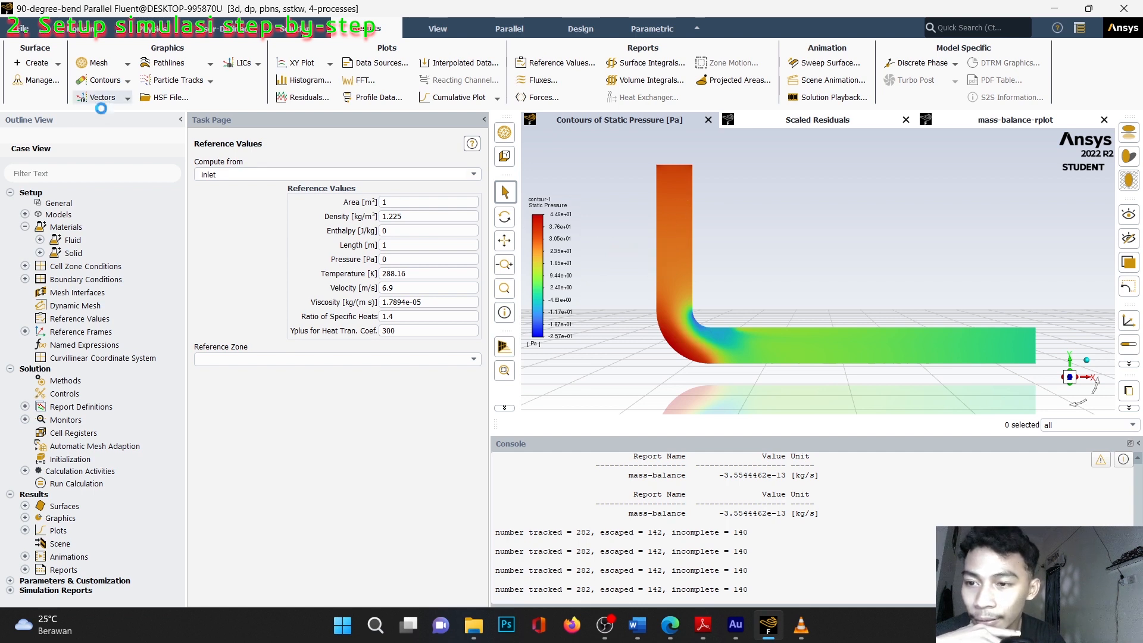
{"action": "left_click_drag", "start_coordinate": [478, 156], "coordinate": [228, 126]}
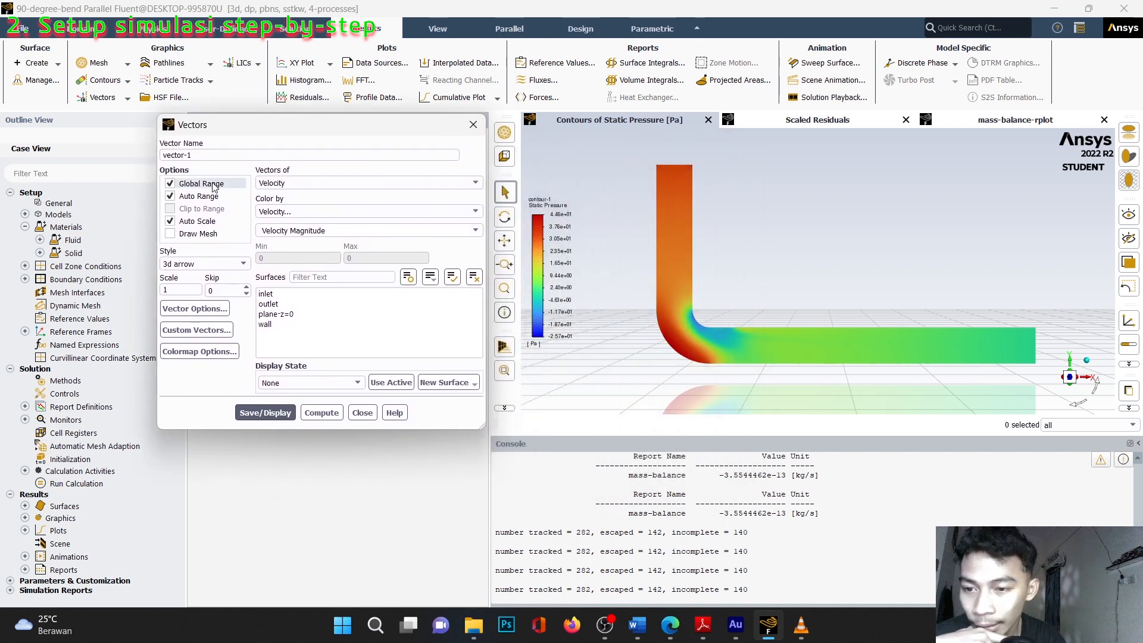
{"action": "left_click", "coordinate": [228, 263]}
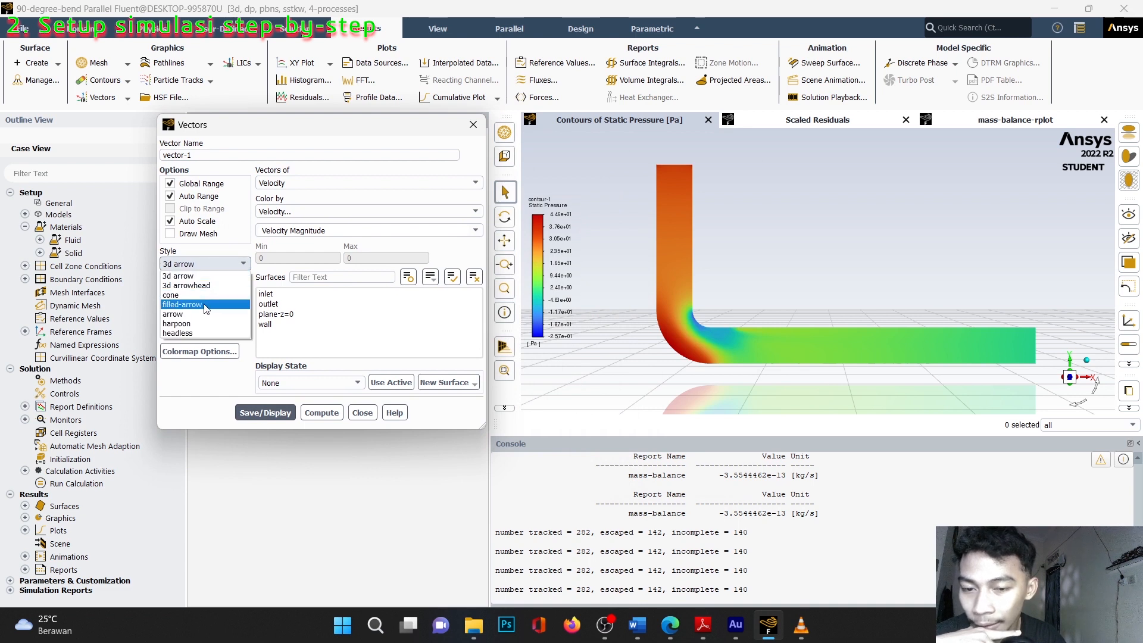
{"action": "left_click", "coordinate": [205, 304]}
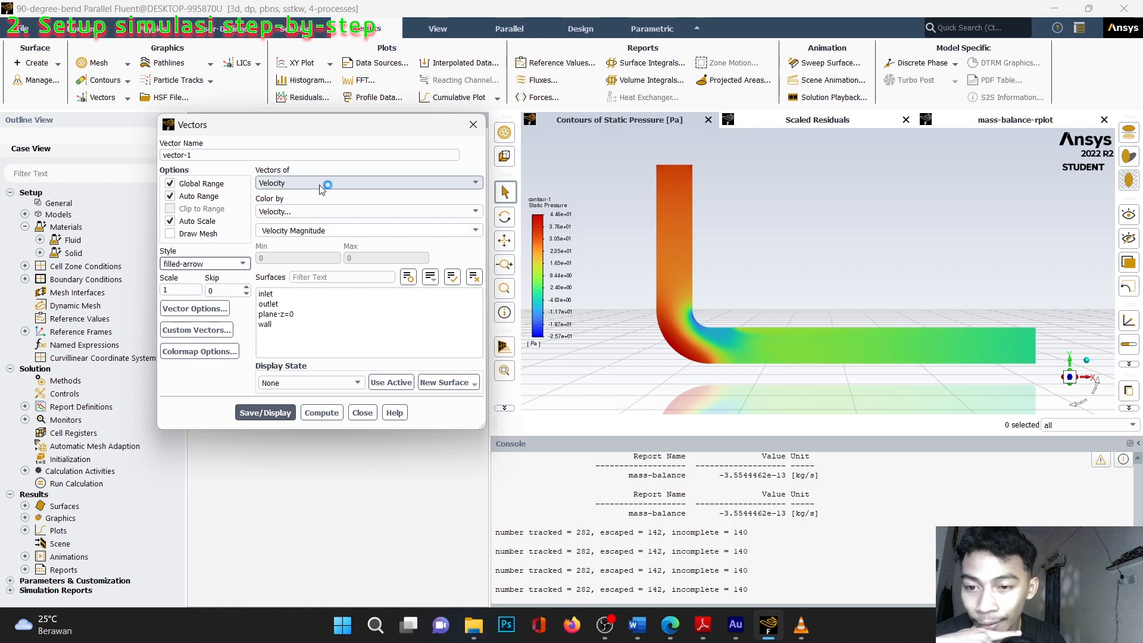
{"action": "left_click", "coordinate": [294, 195]}
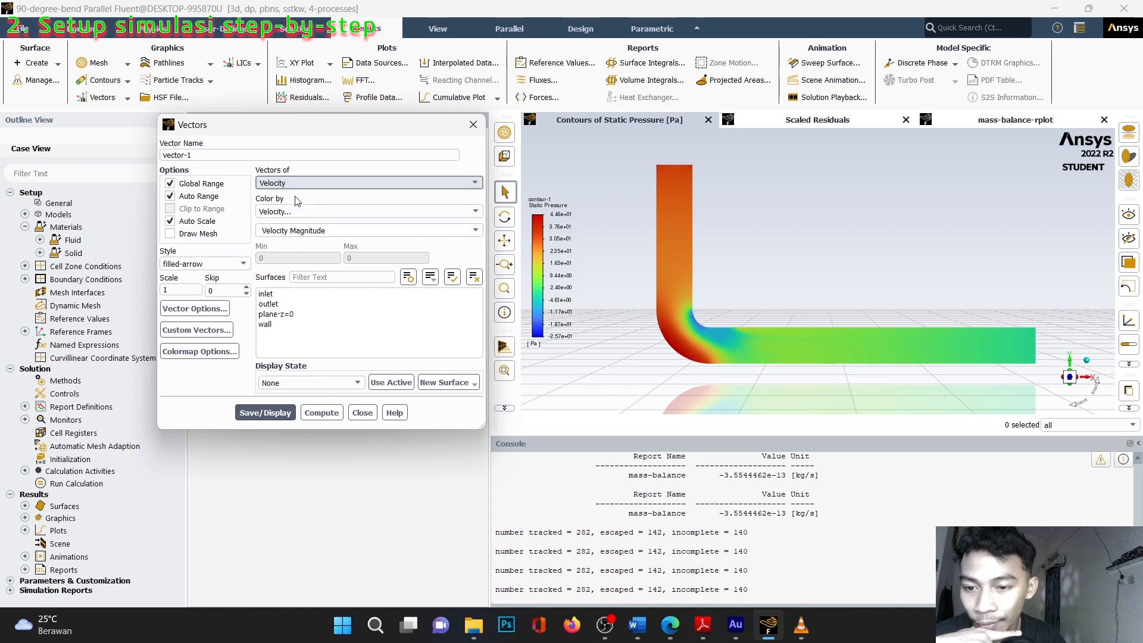
{"action": "left_click", "coordinate": [291, 315]}
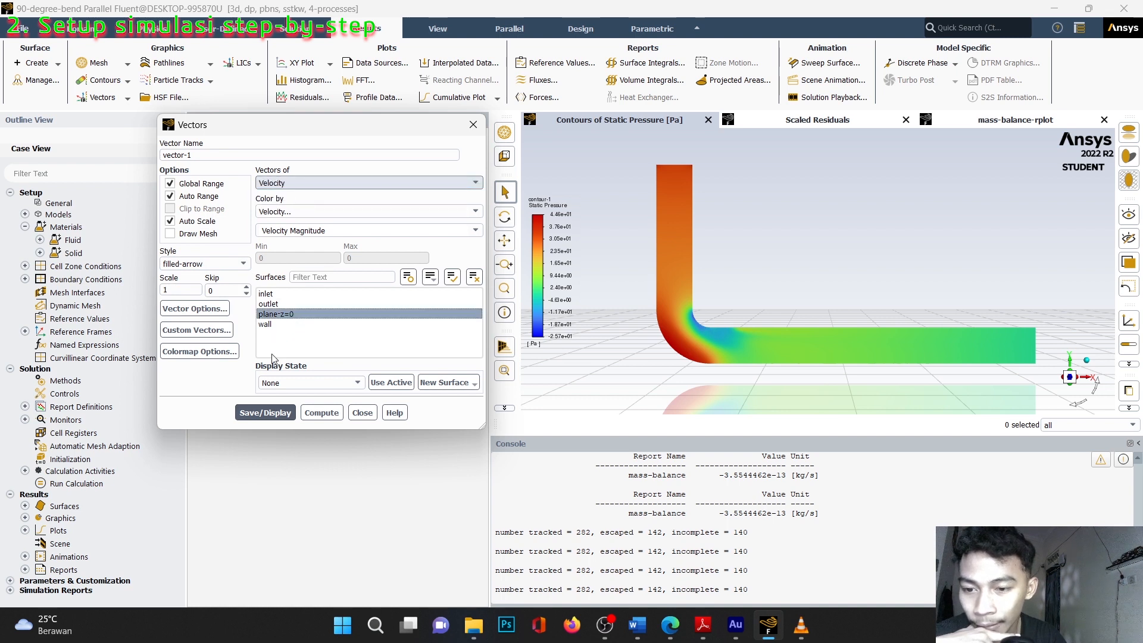
{"action": "left_click", "coordinate": [271, 412]}
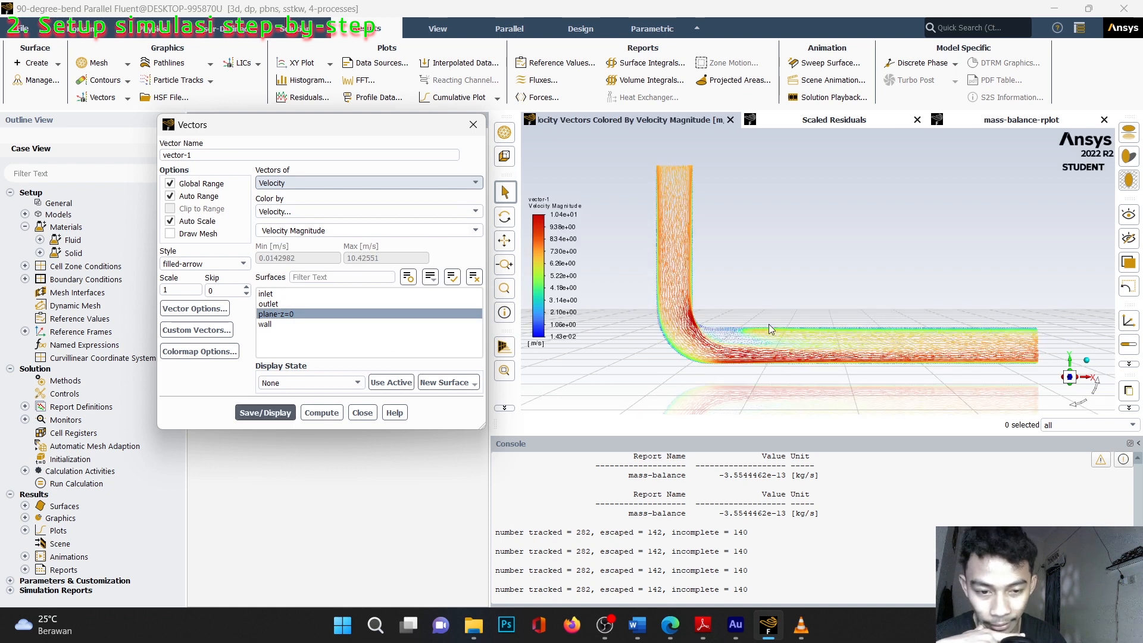
- Examine the velocity vectors on plane-z=0 along the vertical pipe leg and around the inner side of the bend
{"action": "scroll", "coordinate": [744, 324], "scroll_direction": "up", "scroll_amount": 5}
{"action": "scroll", "coordinate": [679, 328], "scroll_direction": "up", "scroll_amount": 5}
{"action": "scroll", "coordinate": [667, 326], "scroll_direction": "down", "scroll_amount": 5}
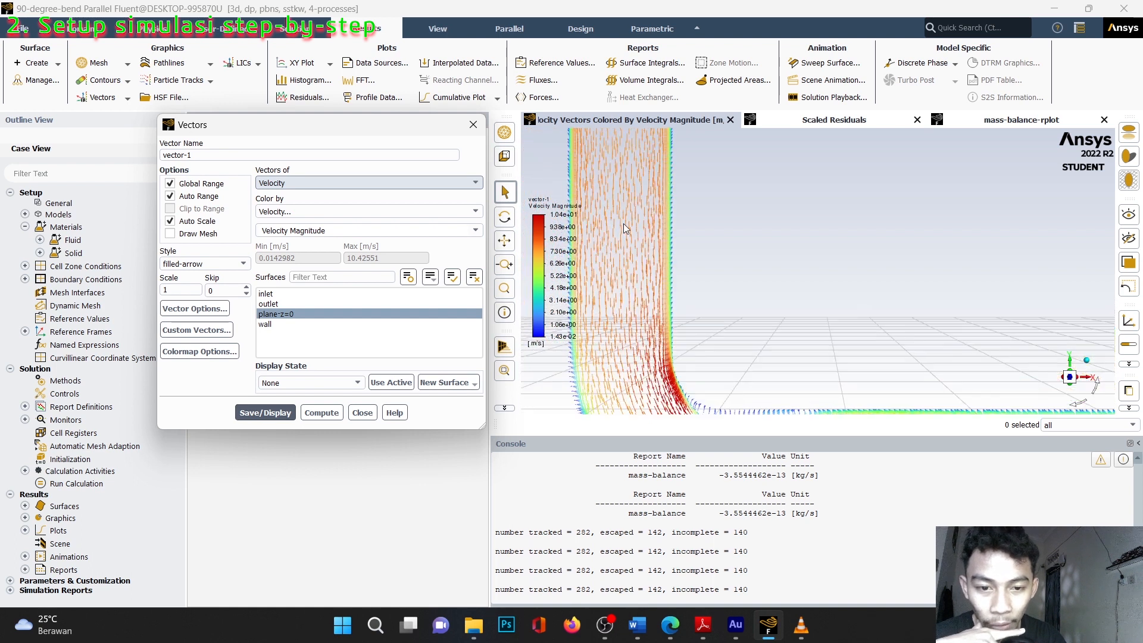
{"action": "scroll", "coordinate": [612, 198], "scroll_direction": "up", "scroll_amount": 5}
{"action": "scroll", "coordinate": [708, 274], "scroll_direction": "down", "scroll_amount": 5}
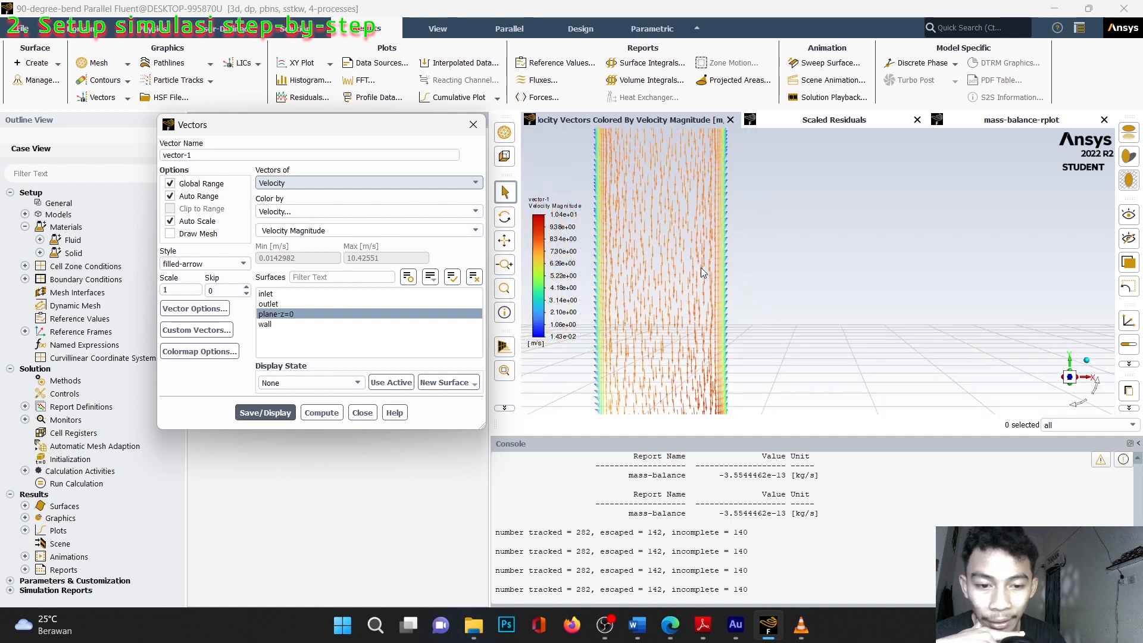
{"action": "scroll", "coordinate": [709, 273], "scroll_direction": "down", "scroll_amount": 5}
{"action": "scroll", "coordinate": [862, 393], "scroll_direction": "up", "scroll_amount": 1}
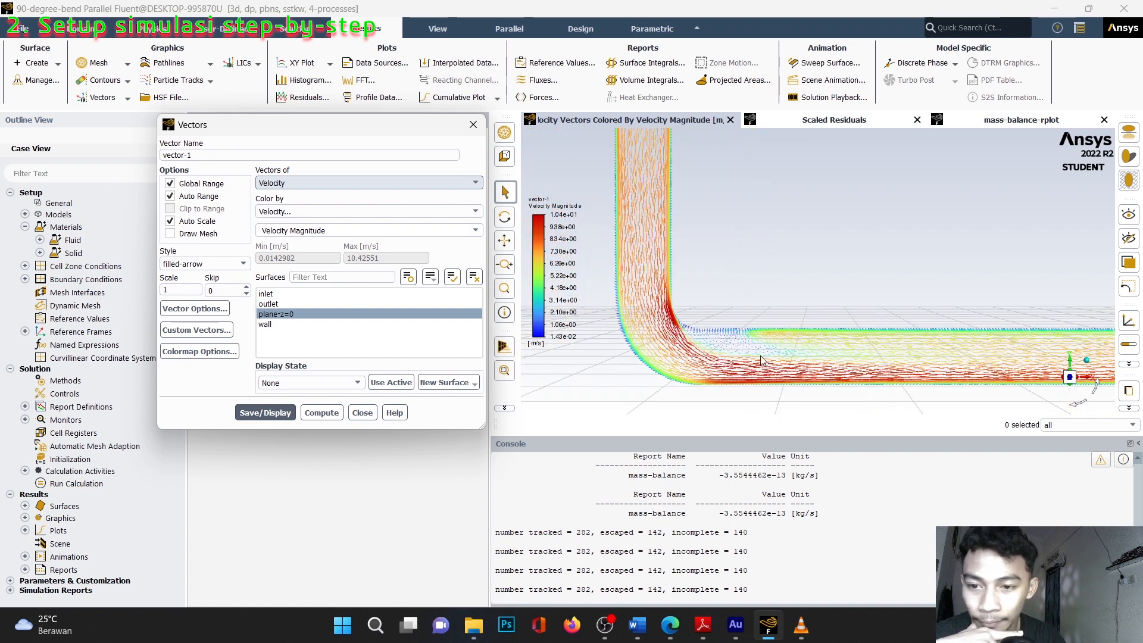
{"action": "scroll", "coordinate": [683, 328], "scroll_direction": "up", "scroll_amount": 2}
{"action": "scroll", "coordinate": [780, 337], "scroll_direction": "up", "scroll_amount": 2}
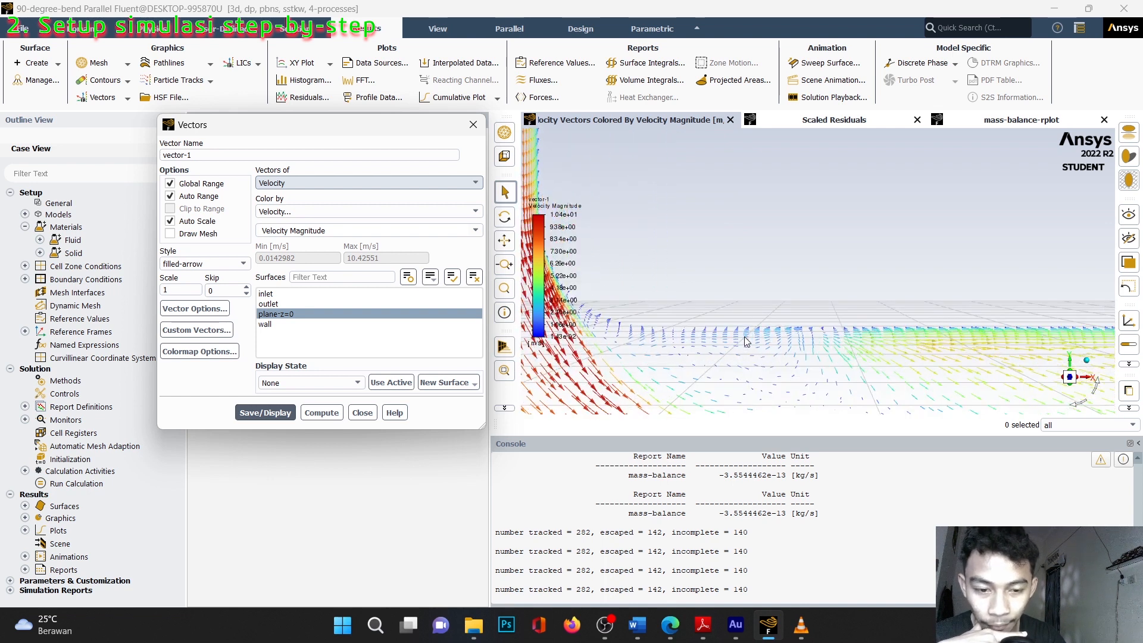
{"action": "scroll", "coordinate": [745, 341], "scroll_direction": "up", "scroll_amount": 1}
{"action": "scroll", "coordinate": [765, 365], "scroll_direction": "down", "scroll_amount": 3}
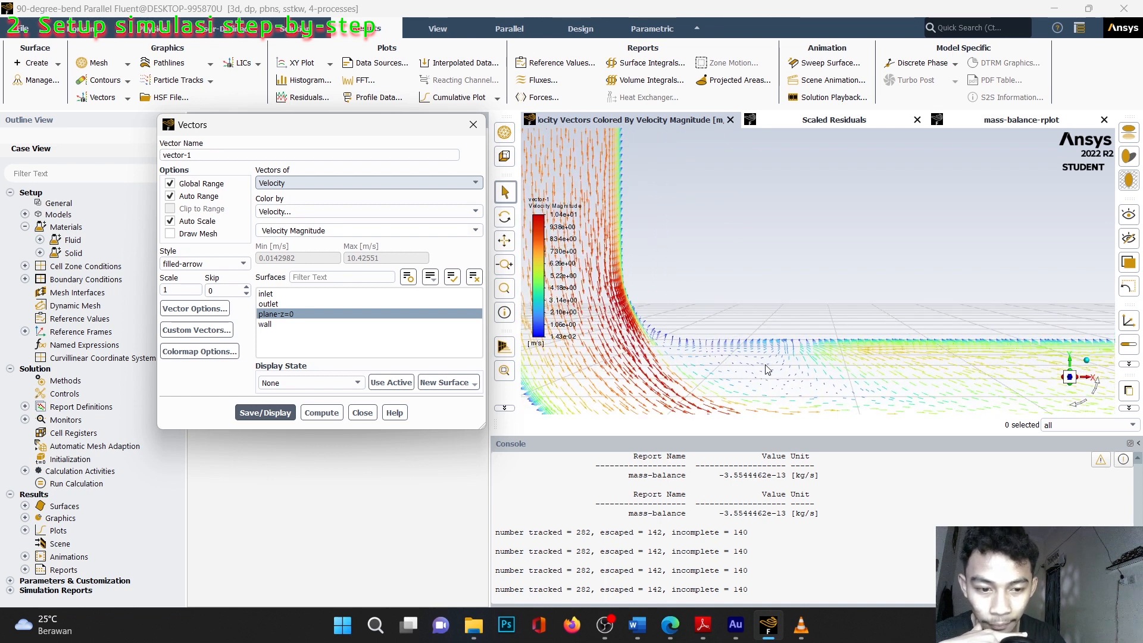
{"action": "scroll", "coordinate": [766, 369], "scroll_direction": "down", "scroll_amount": 2}
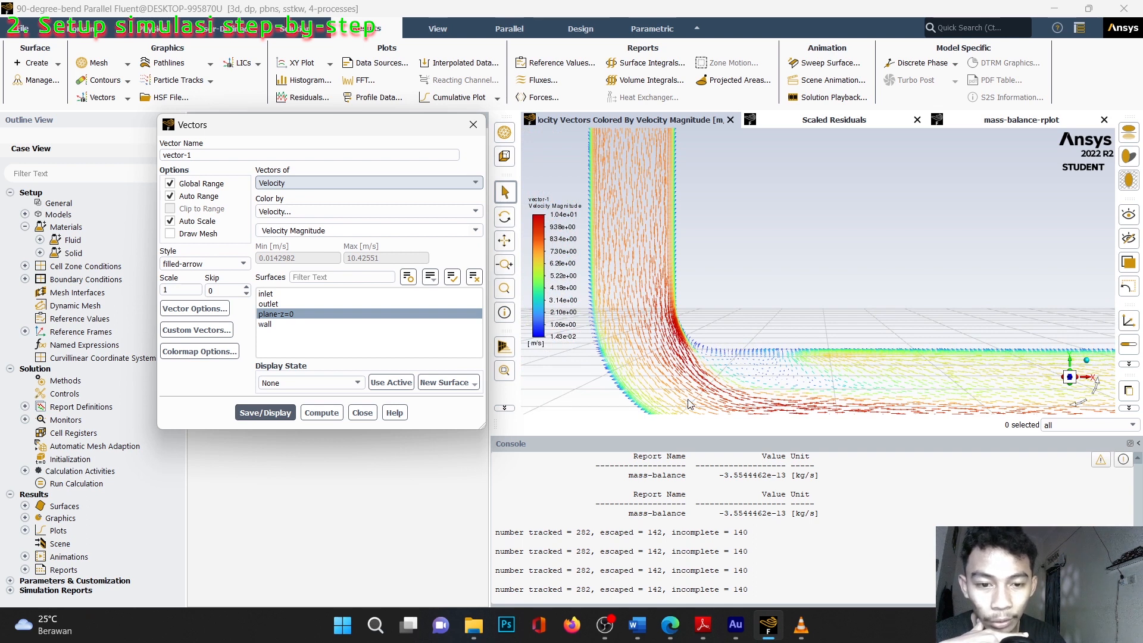
{"action": "scroll", "coordinate": [730, 364], "scroll_direction": "down", "scroll_amount": 5}
{"action": "scroll", "coordinate": [789, 349], "scroll_direction": "up", "scroll_amount": 3}
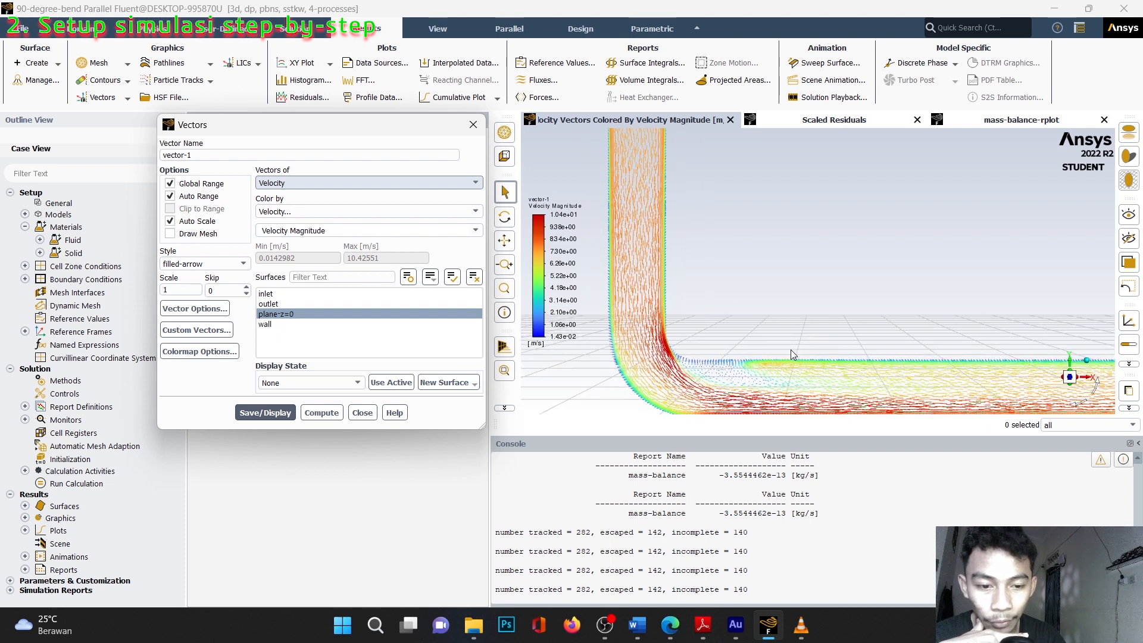
{"action": "scroll", "coordinate": [826, 373], "scroll_direction": "down", "scroll_amount": 2}
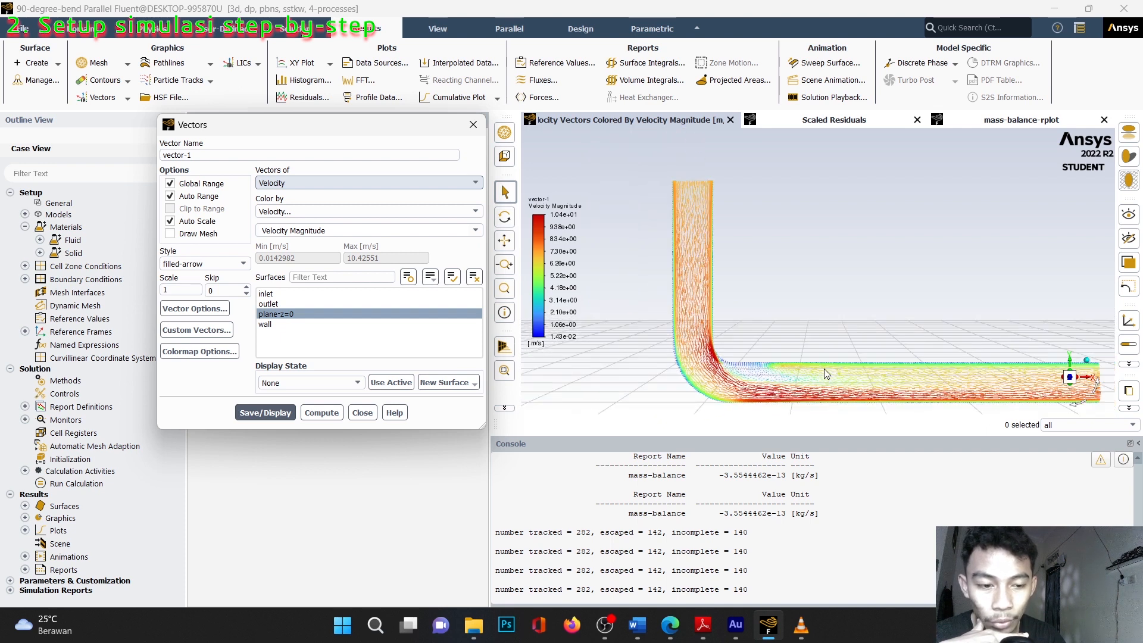
{"action": "scroll", "coordinate": [885, 377], "scroll_direction": "down", "scroll_amount": 2}
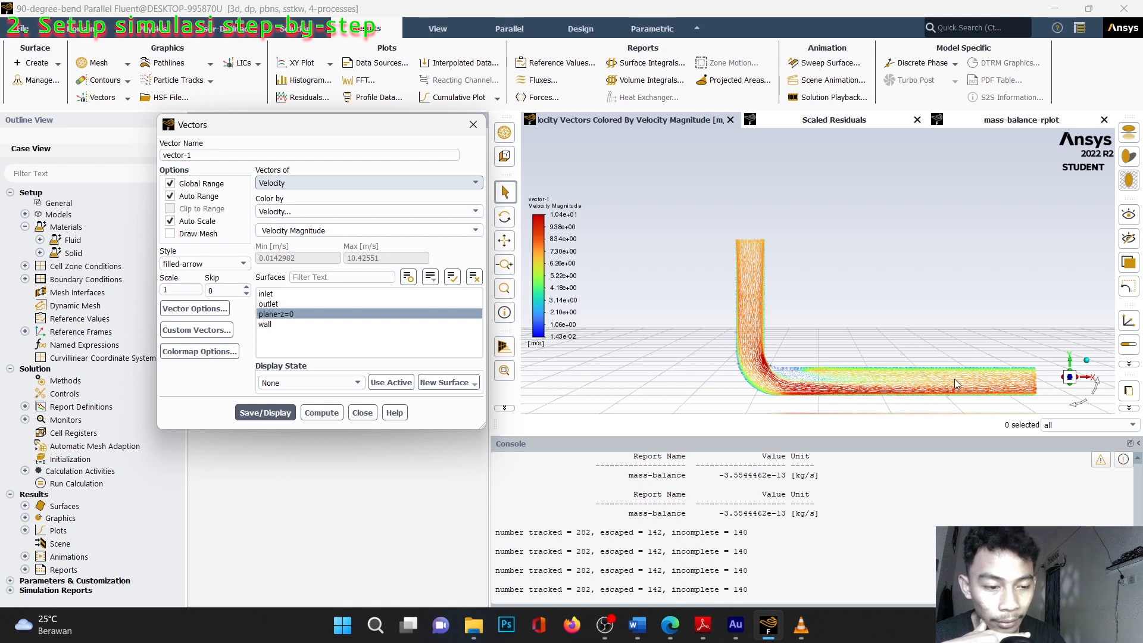
- Examine the velocity vectors along the horizontal pipe leg downstream of the bend, up to its open end
{"action": "scroll", "coordinate": [1042, 387], "scroll_direction": "up", "scroll_amount": 2}
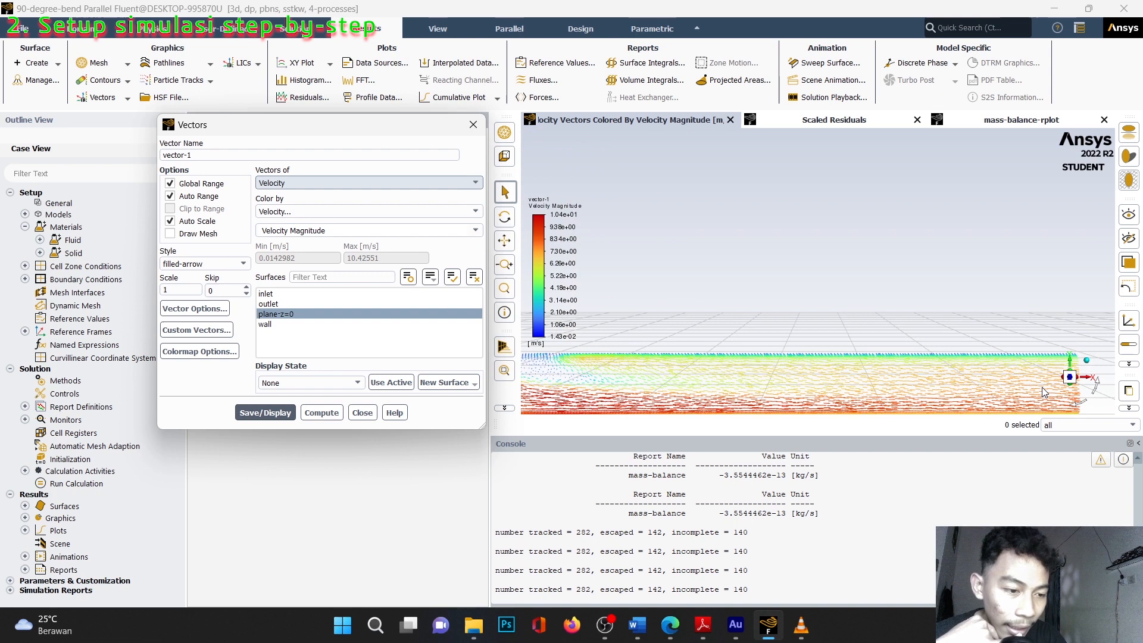
{"action": "scroll", "coordinate": [1042, 387], "scroll_direction": "down", "scroll_amount": 2}
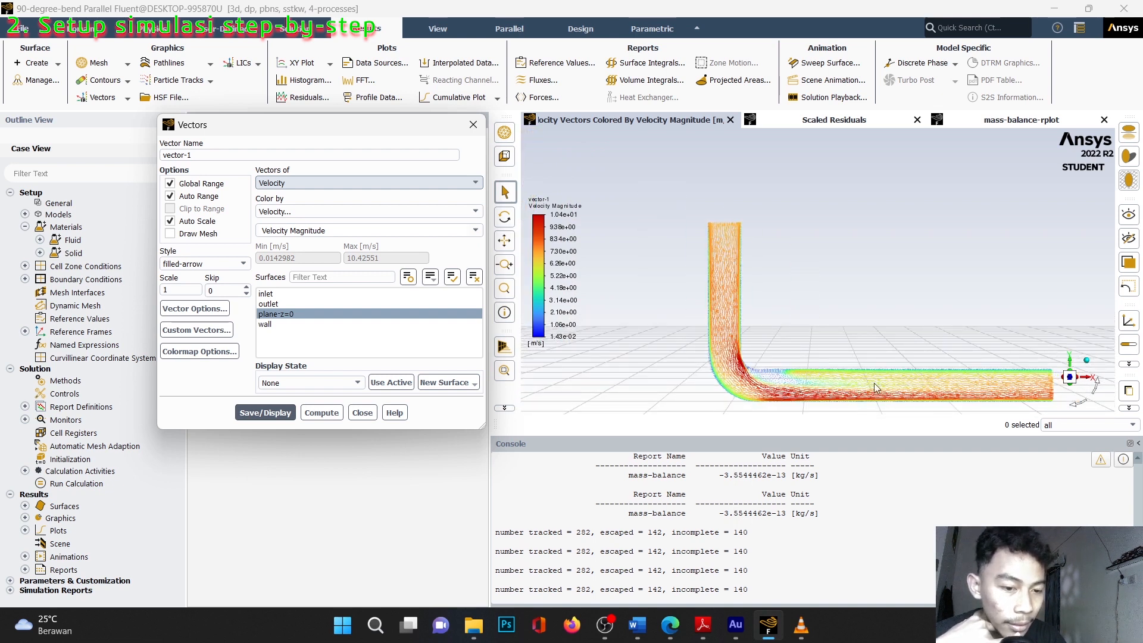
{"action": "scroll", "coordinate": [1066, 387], "scroll_direction": "down", "scroll_amount": 1}
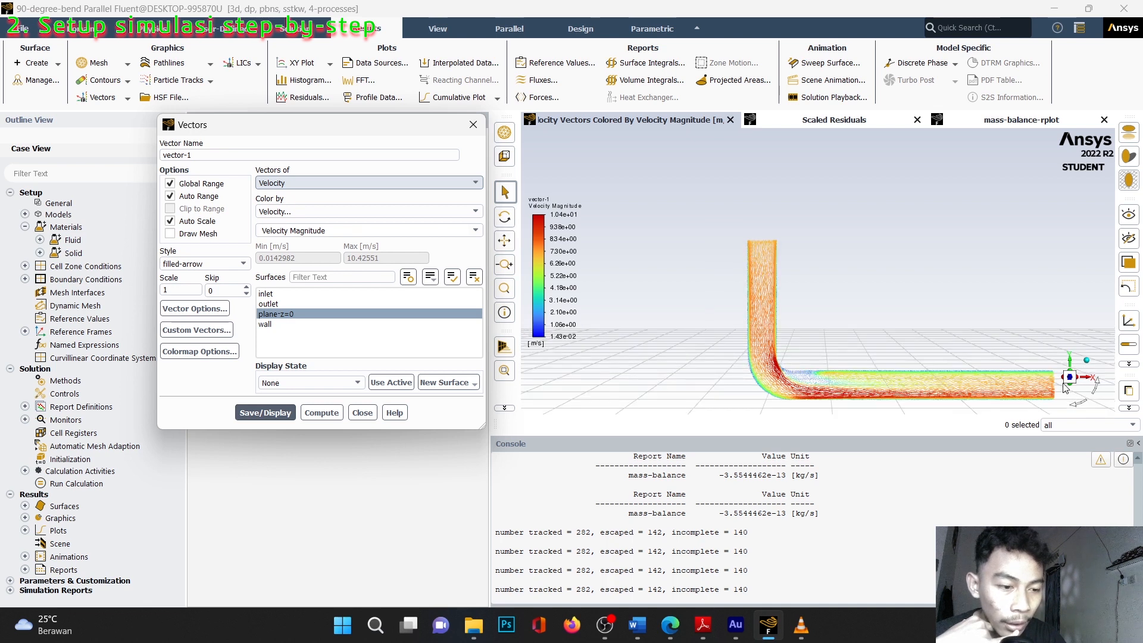
{"action": "scroll", "coordinate": [1066, 387], "scroll_direction": "up", "scroll_amount": 4}
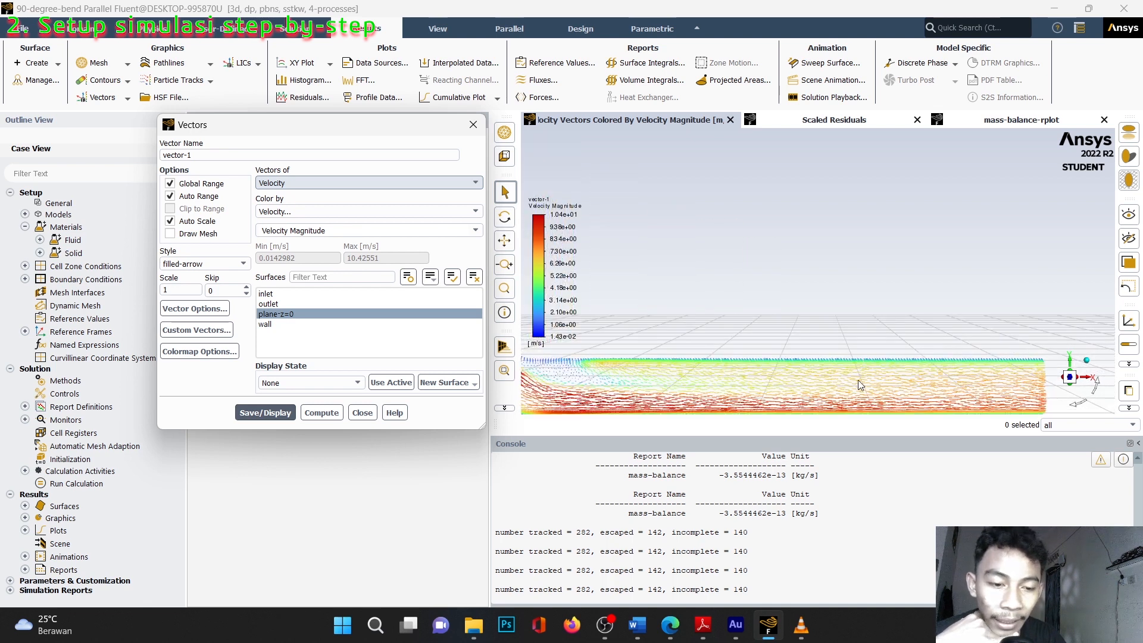
{"action": "scroll", "coordinate": [1020, 387], "scroll_direction": "up", "scroll_amount": 1}
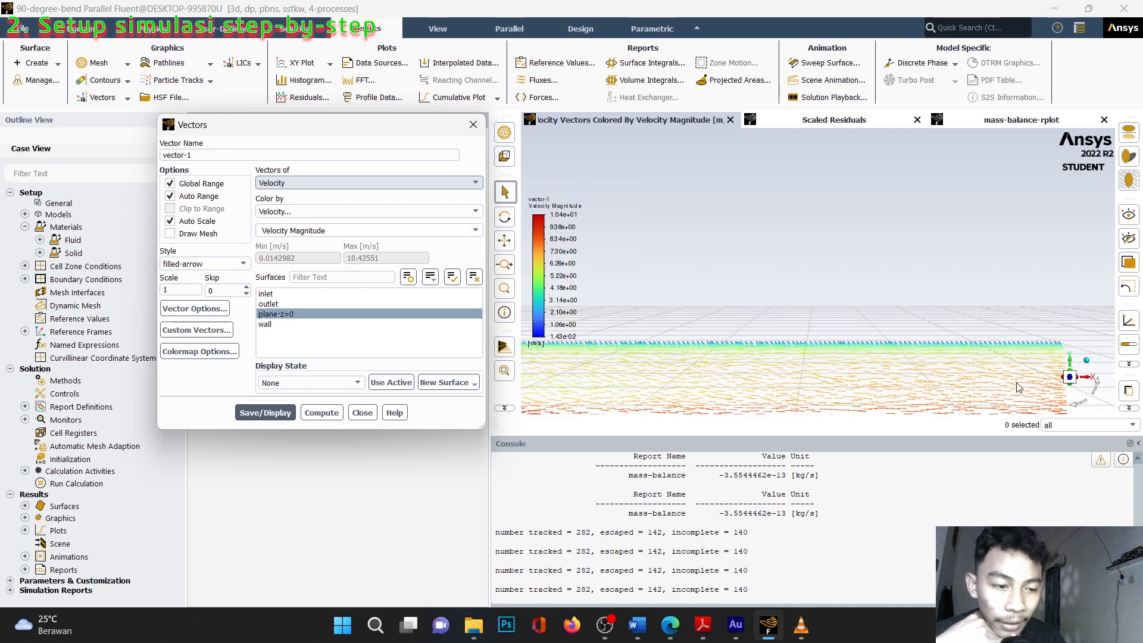
{"action": "scroll", "coordinate": [1019, 387], "scroll_direction": "down", "scroll_amount": 5}
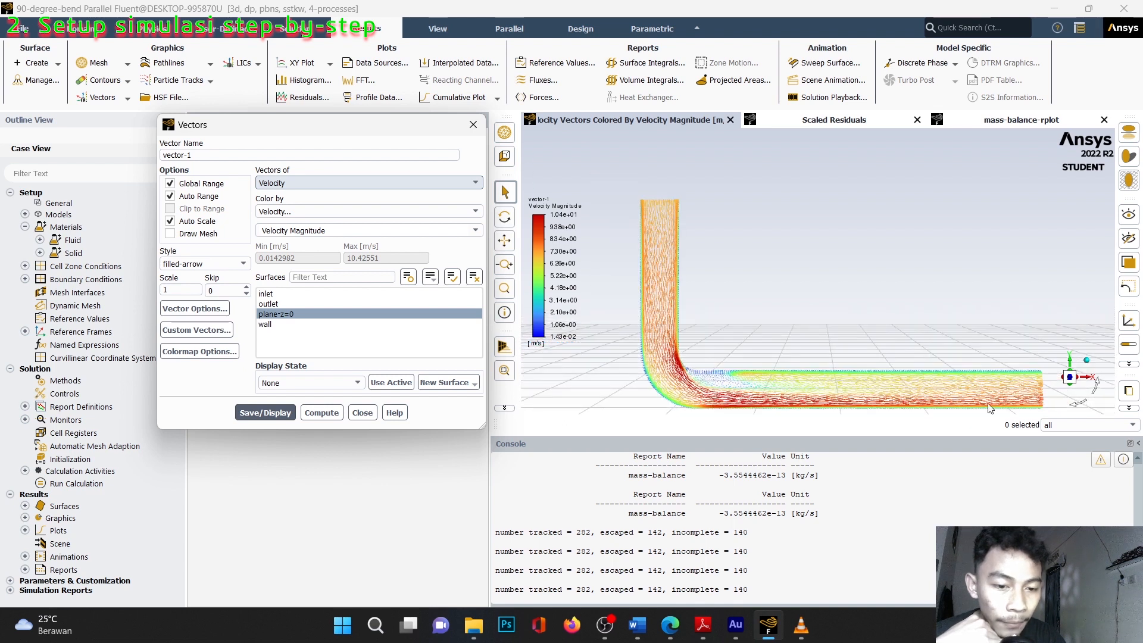
{"action": "scroll", "coordinate": [1014, 390], "scroll_direction": "down", "scroll_amount": 2}
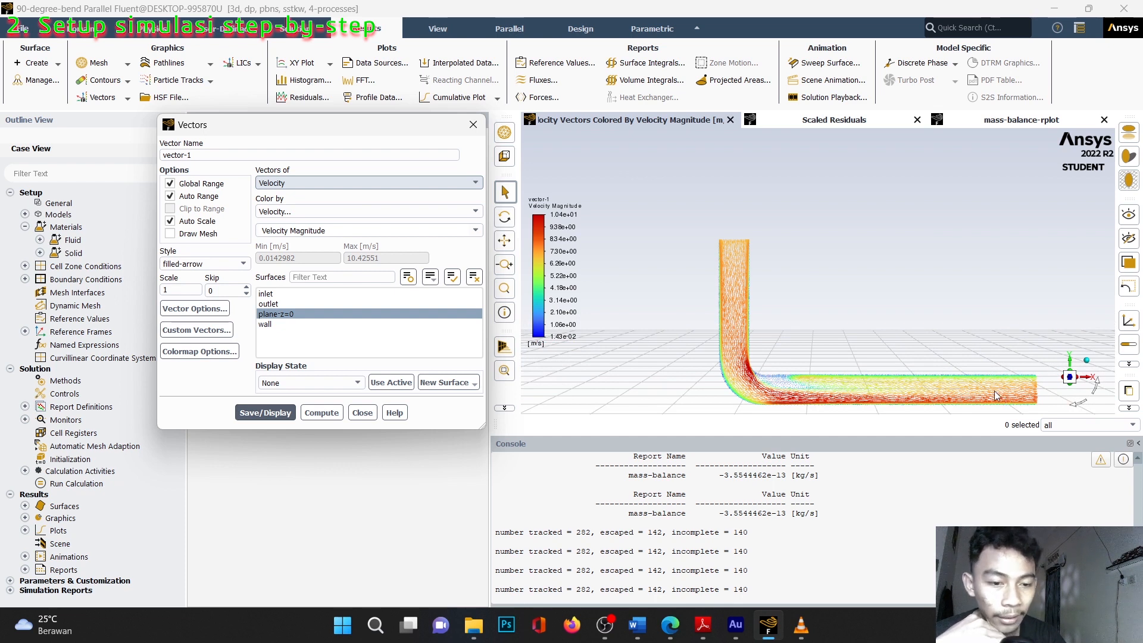
{"action": "scroll", "coordinate": [963, 380], "scroll_direction": "up", "scroll_amount": 5}
{"action": "scroll", "coordinate": [683, 378], "scroll_direction": "down", "scroll_amount": 5}
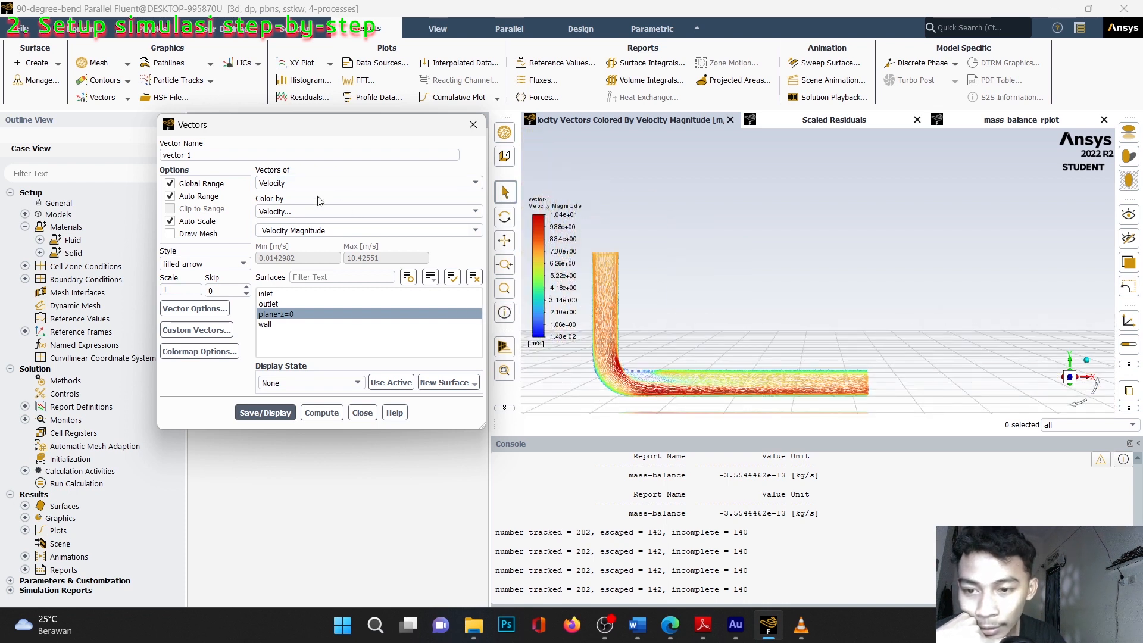
- Color the velocity vectors on plane-z=0 by static pressure and display them
{"action": "left_click", "coordinate": [317, 211]}
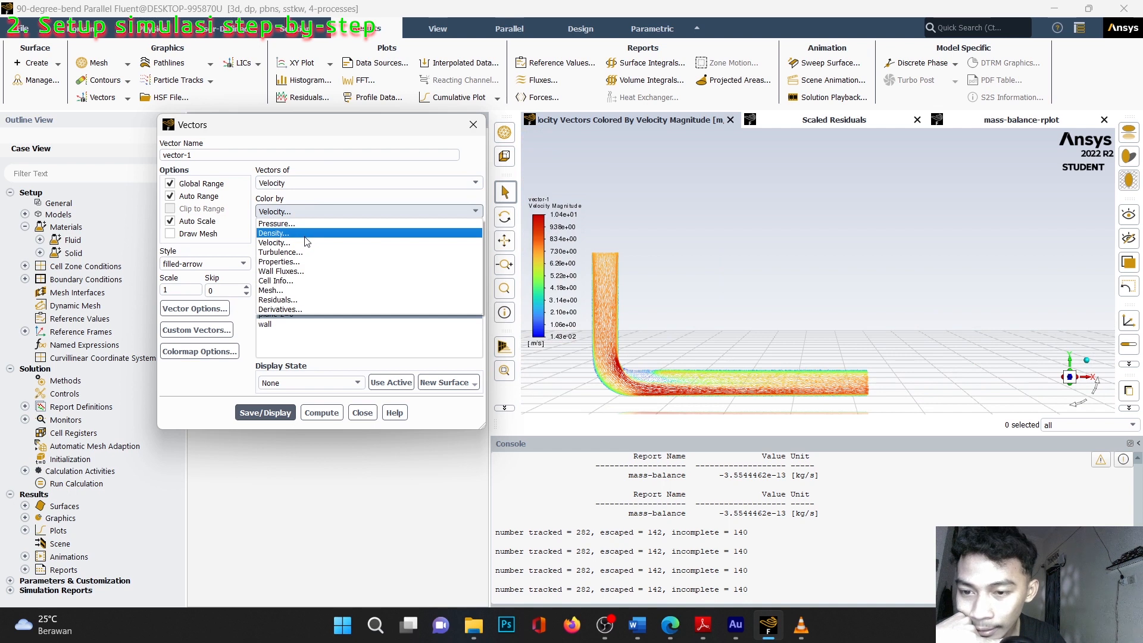
{"action": "left_click", "coordinate": [279, 223]}
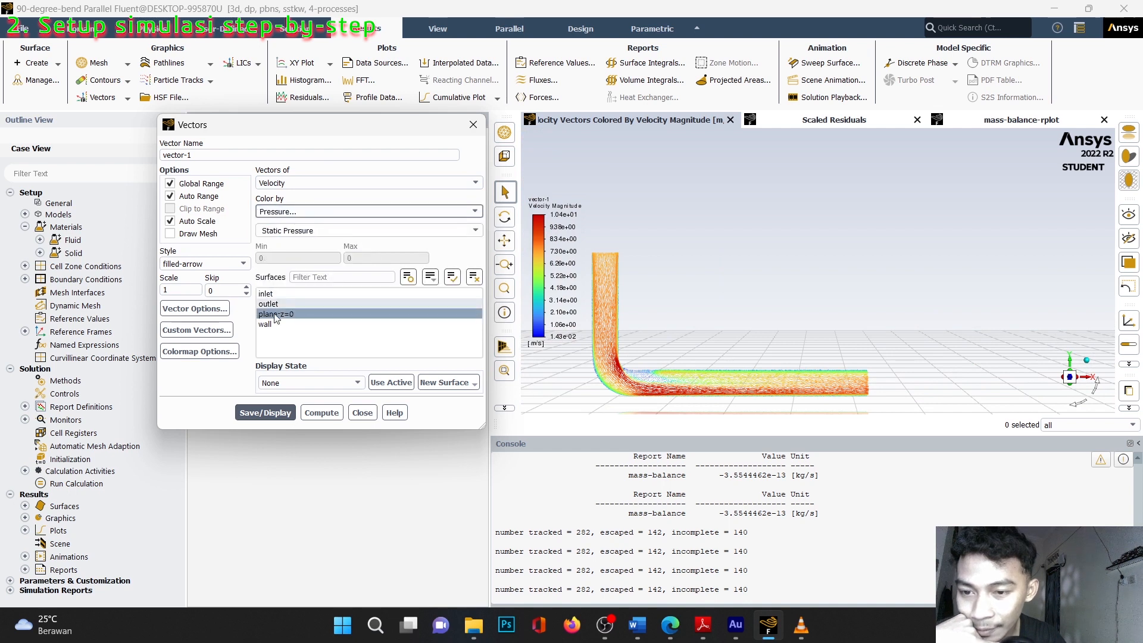
{"action": "left_click", "coordinate": [266, 414]}
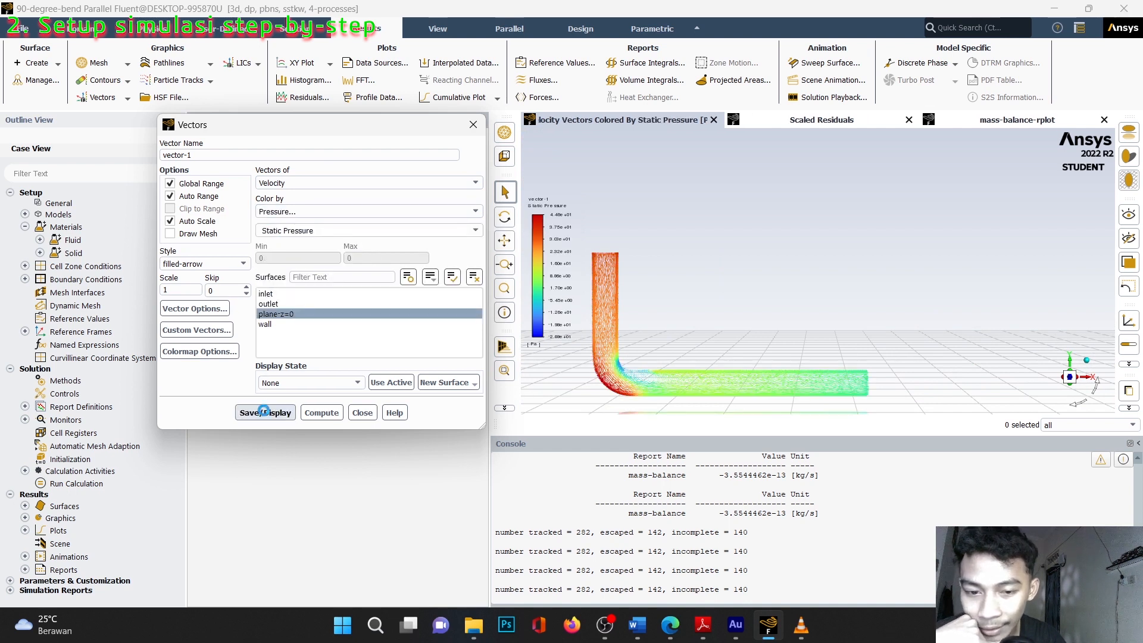
- Inspect the pressure-colored vectors around the bend face-on and in isometric view, and close the vector settings
{"action": "scroll", "coordinate": [621, 368], "scroll_direction": "up", "scroll_amount": 3}
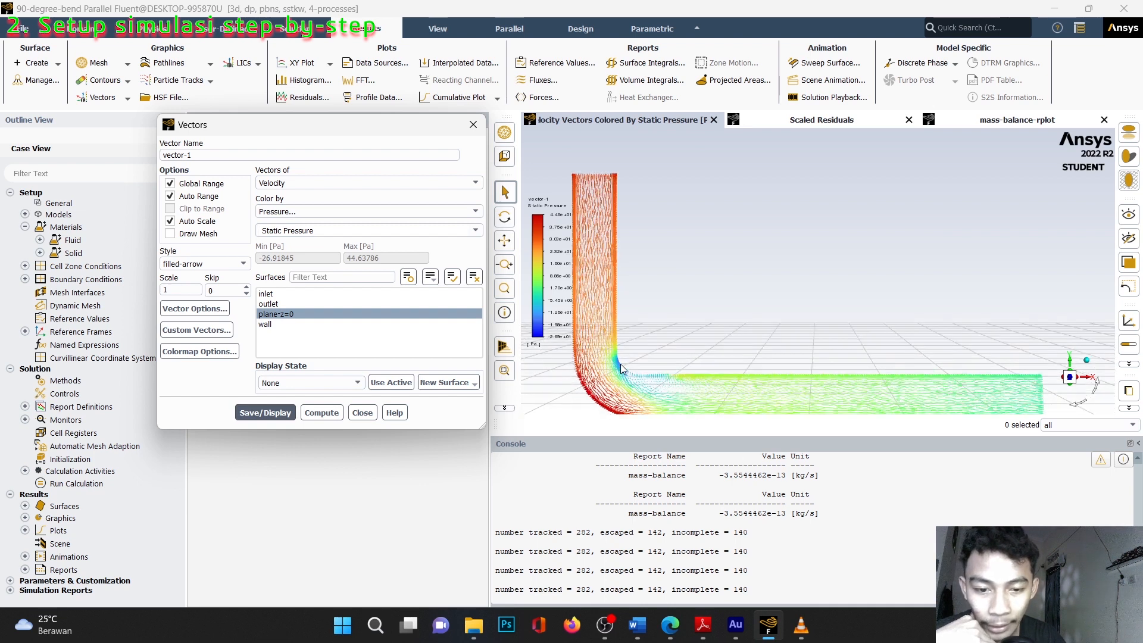
{"action": "scroll", "coordinate": [621, 366], "scroll_direction": "up", "scroll_amount": 2}
{"action": "scroll", "coordinate": [664, 370], "scroll_direction": "up", "scroll_amount": 2}
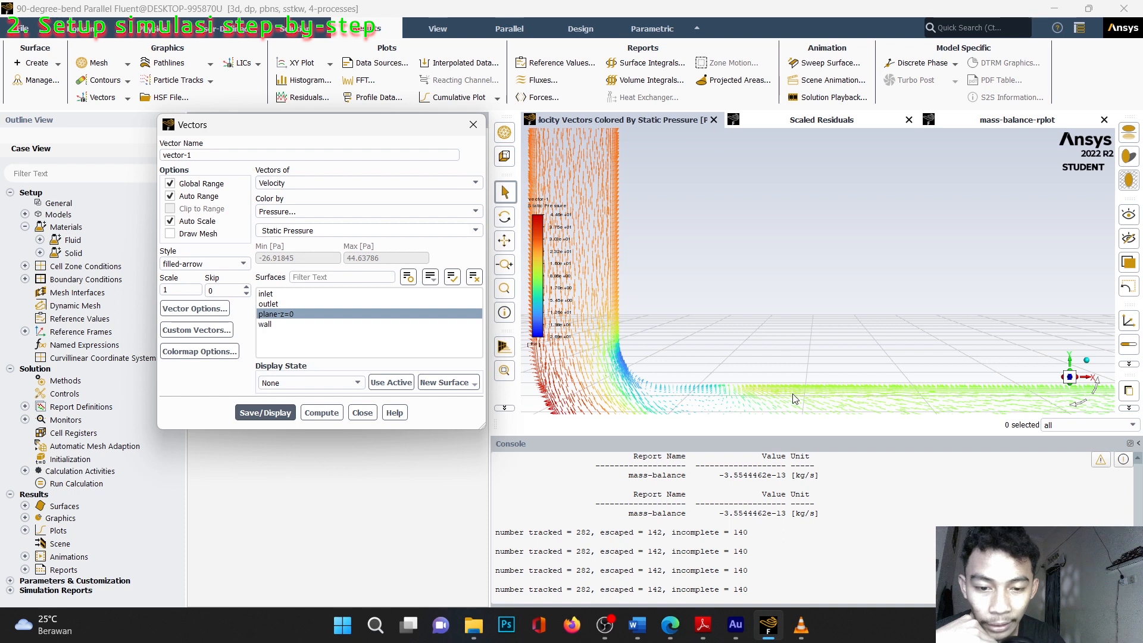
{"action": "scroll", "coordinate": [854, 389], "scroll_direction": "down", "scroll_amount": 6}
{"action": "scroll", "coordinate": [1012, 411], "scroll_direction": "up", "scroll_amount": 3}
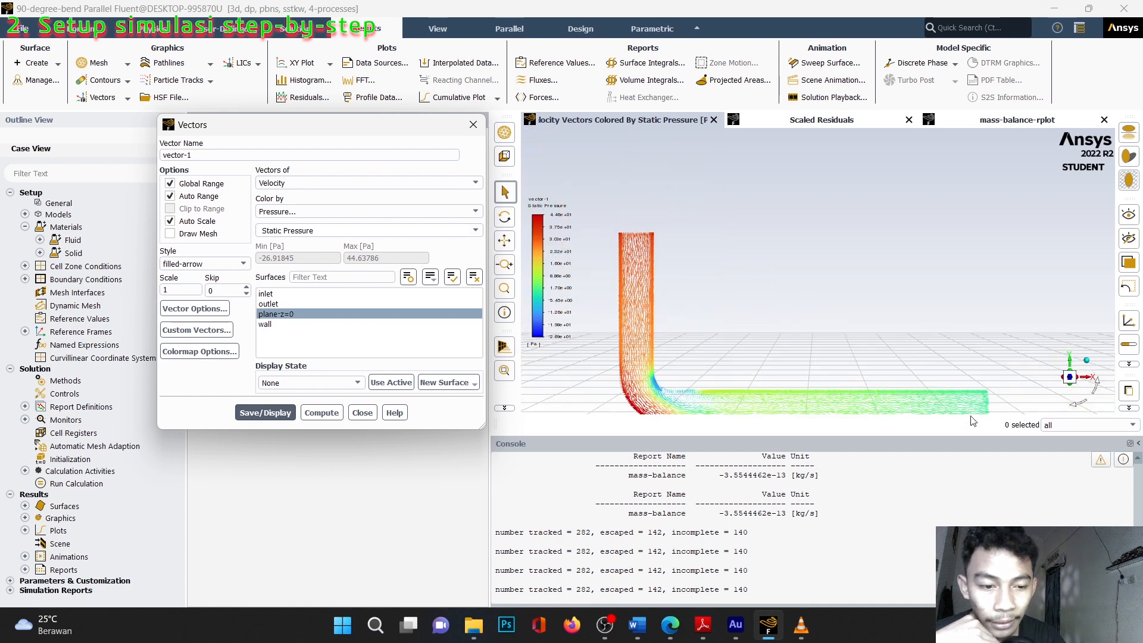
{"action": "scroll", "coordinate": [702, 410], "scroll_direction": "up", "scroll_amount": 2}
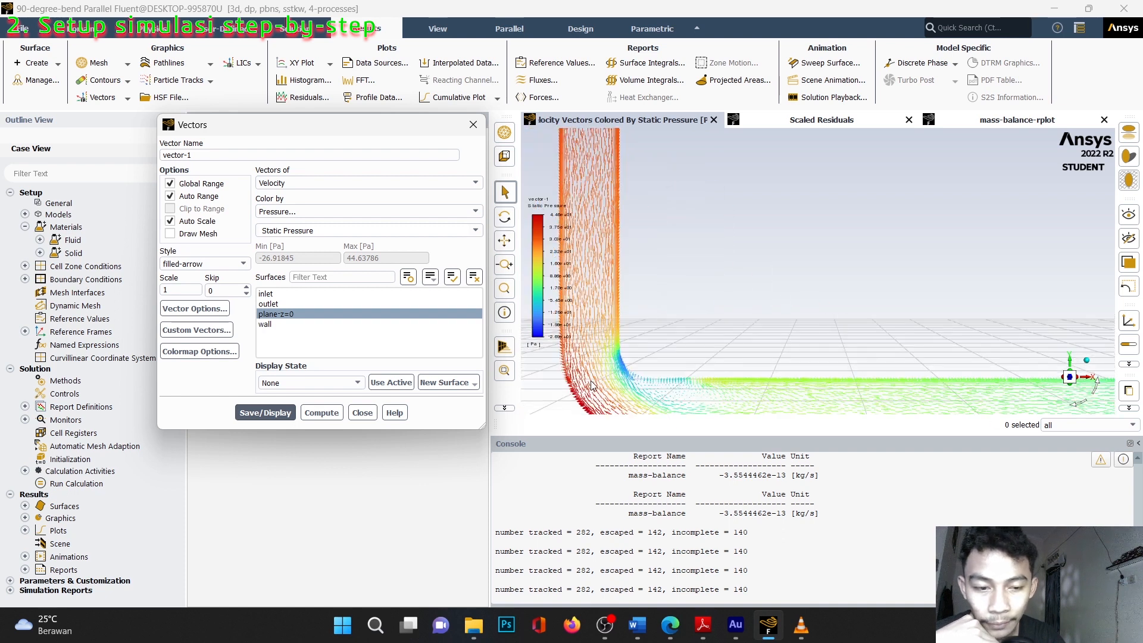
{"action": "left_click", "coordinate": [1086, 366]}
{"action": "scroll", "coordinate": [791, 267], "scroll_direction": "up", "scroll_amount": 3}
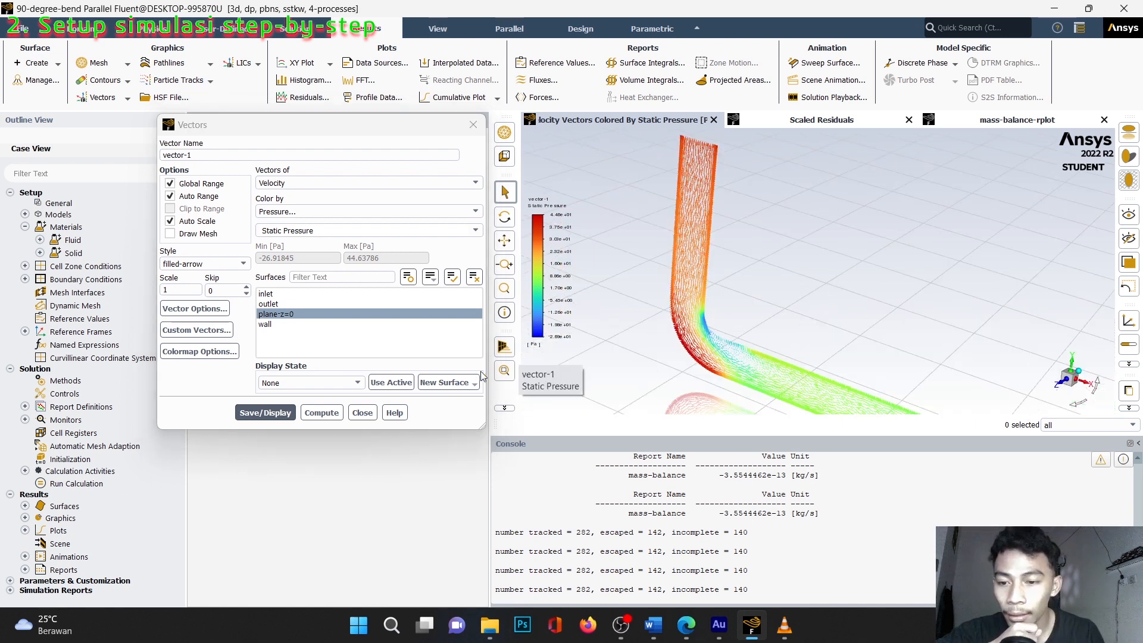
{"action": "left_click", "coordinate": [364, 413]}
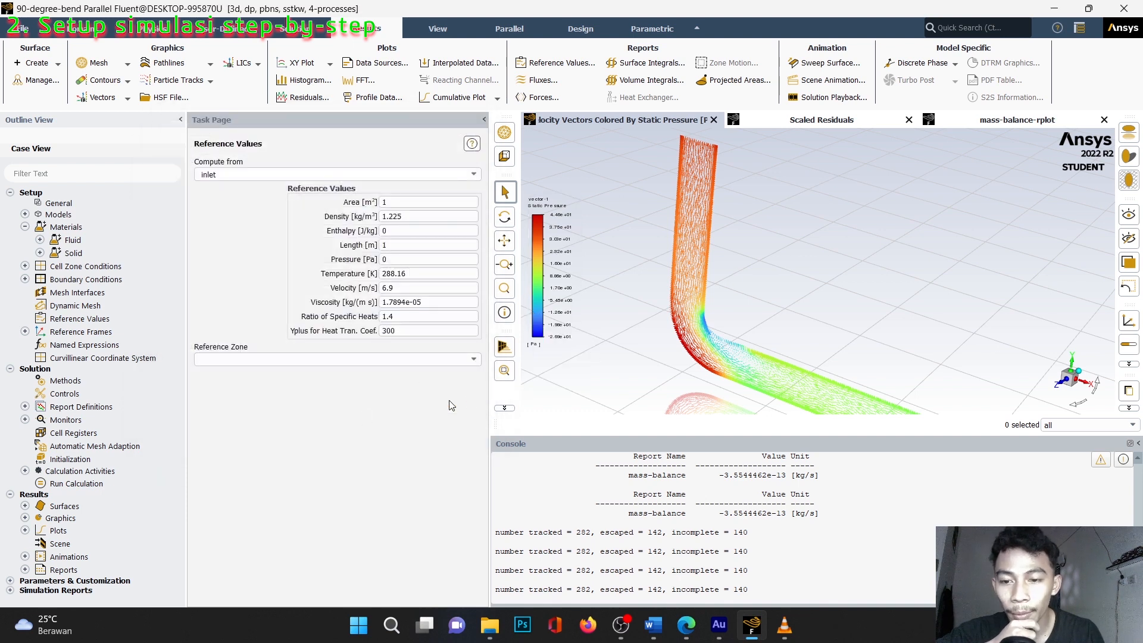
{"action": "scroll", "coordinate": [738, 172], "scroll_direction": "up", "scroll_amount": 4}
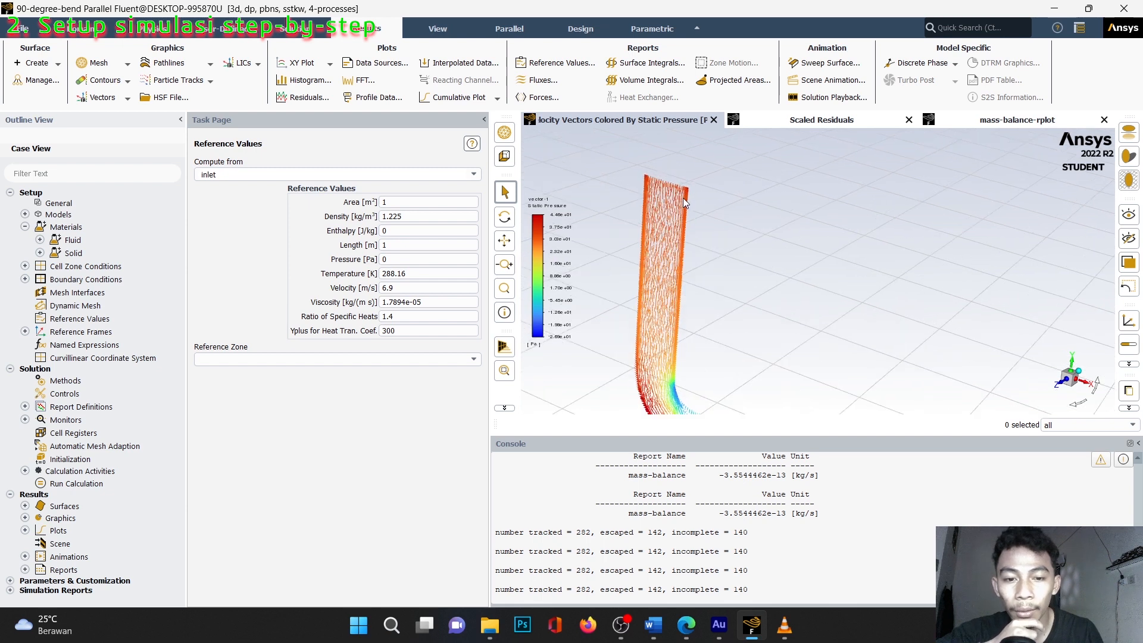
{"action": "scroll", "coordinate": [683, 198], "scroll_direction": "up", "scroll_amount": 1}
{"action": "scroll", "coordinate": [683, 197], "scroll_direction": "down", "scroll_amount": 4}
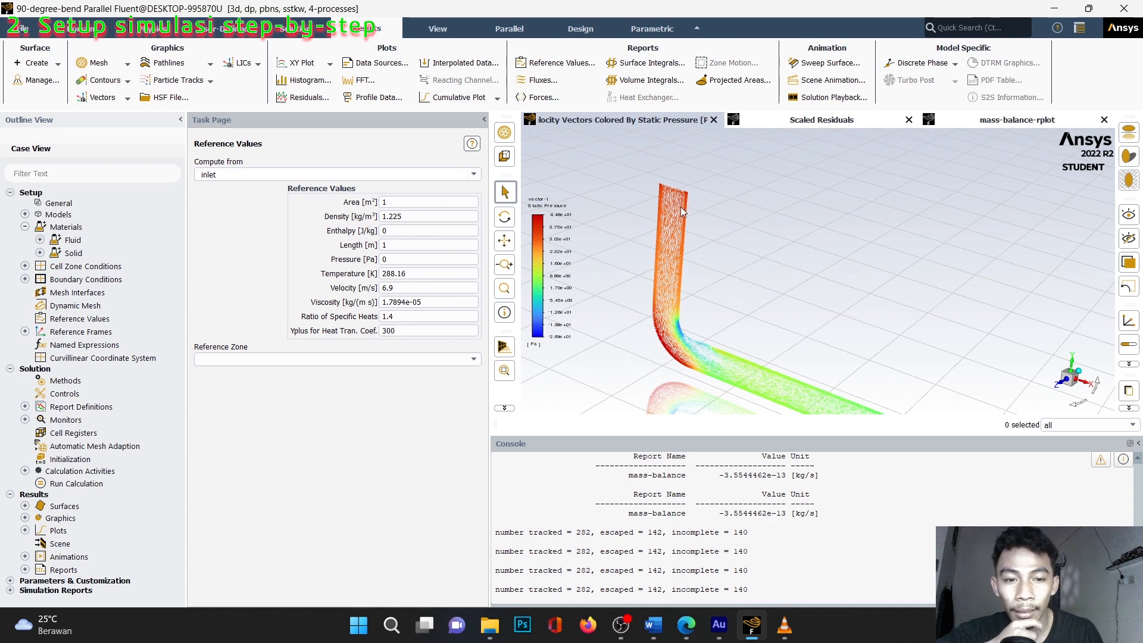
{"action": "scroll", "coordinate": [699, 290], "scroll_direction": "up", "scroll_amount": 2}
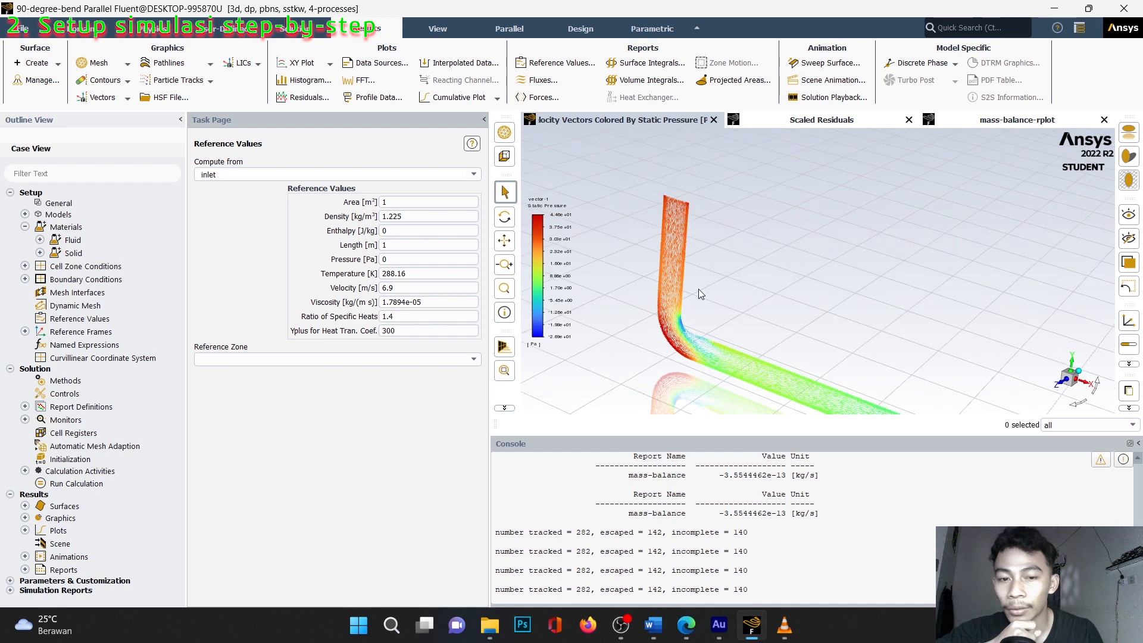
- Set the velocity magnitude of the inlet boundary condition to 13.8 m/s and apply it
{"action": "left_click", "coordinate": [156, 28]}
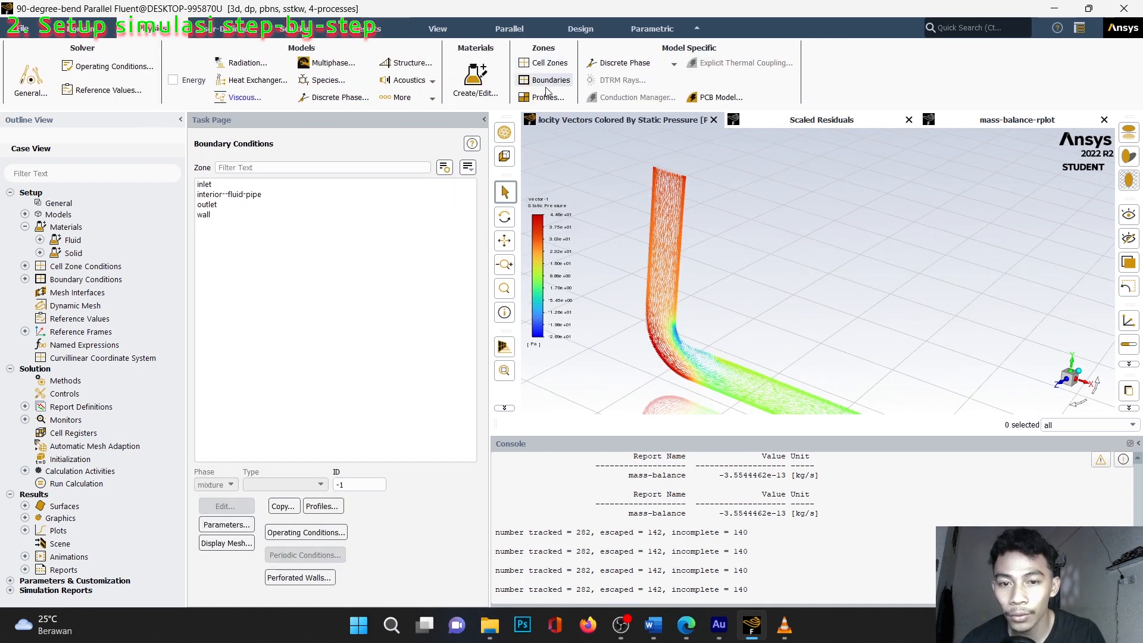
{"action": "left_click", "coordinate": [229, 184]}
{"action": "left_click", "coordinate": [243, 510]}
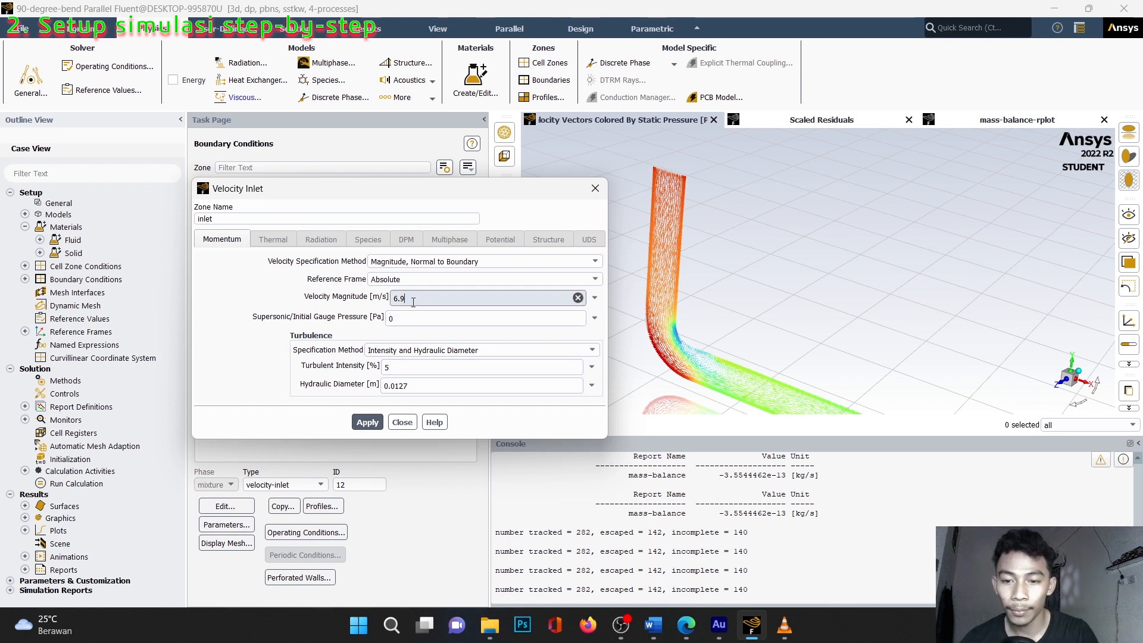
{"action": "key", "text": "BackSpace"}
{"action": "key", "text": "BackSpace"}
{"action": "type", "text": "13"}
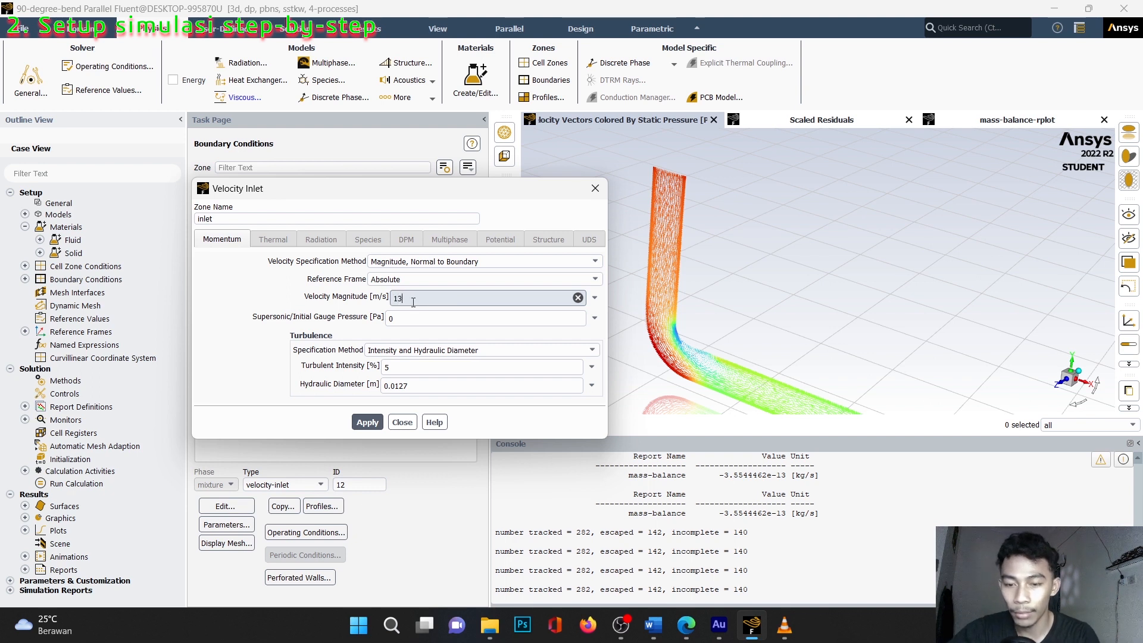
{"action": "type", "text": ".8"}
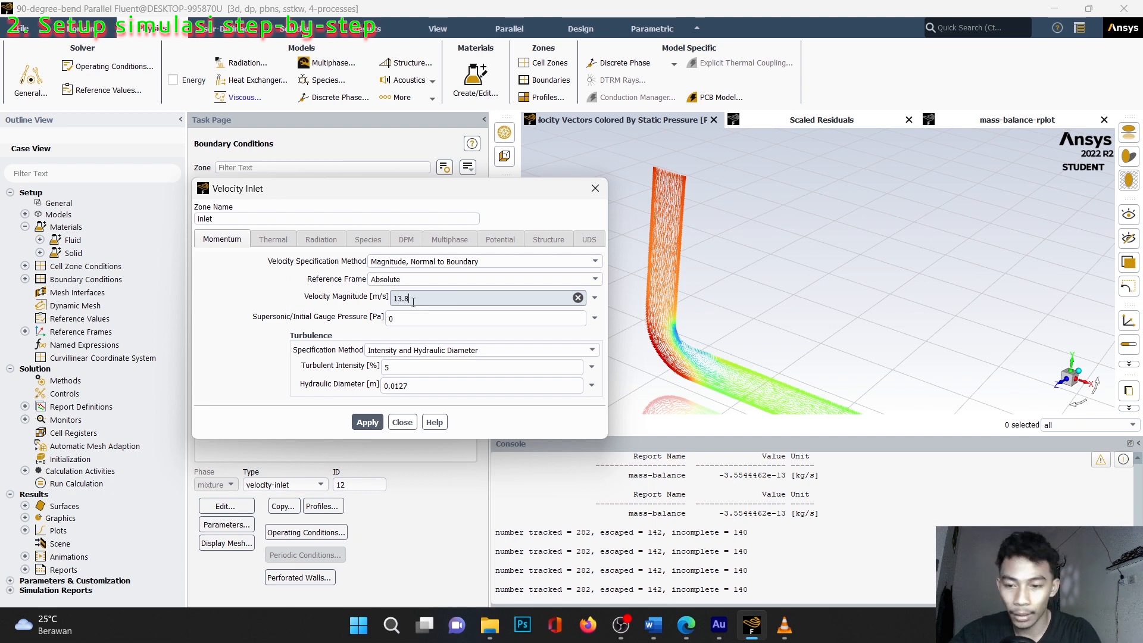
{"action": "left_click", "coordinate": [367, 422]}
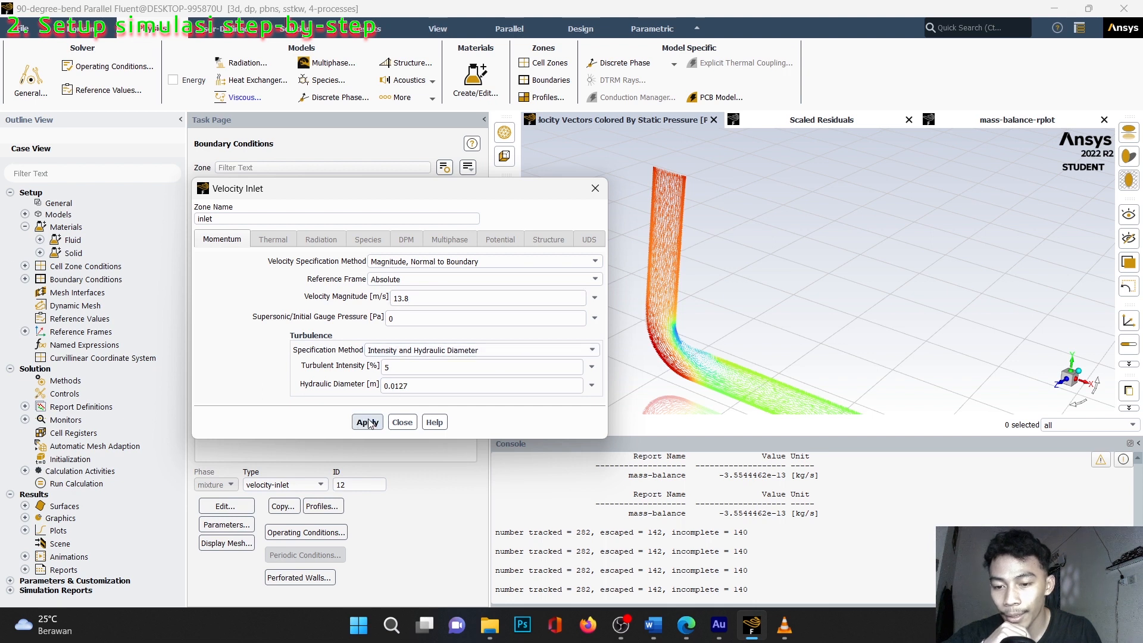
{"action": "left_click", "coordinate": [402, 422]}
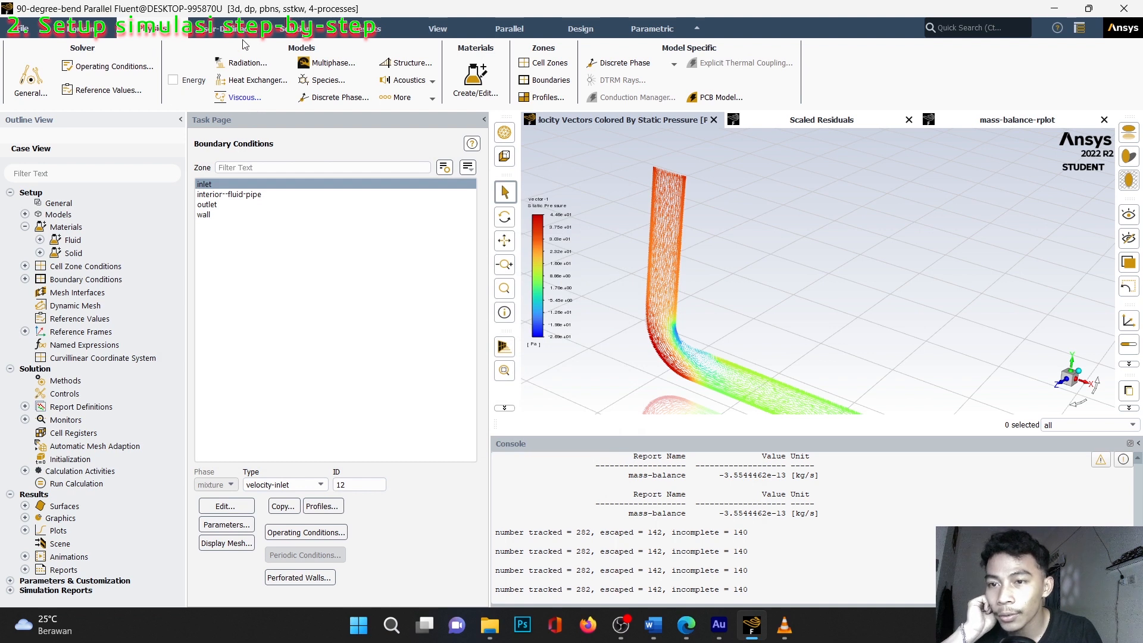
- Review the solution methods, the relaxation factors and the residual convergence criteria for the new run
{"action": "left_click", "coordinate": [282, 32]}
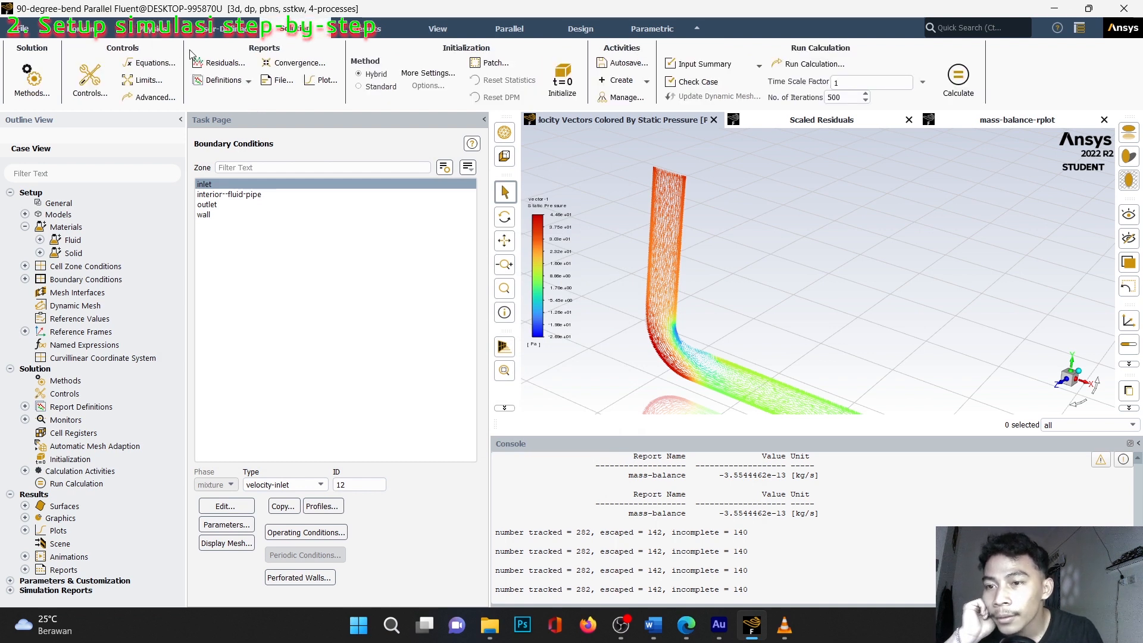
{"action": "left_click", "coordinate": [28, 89]}
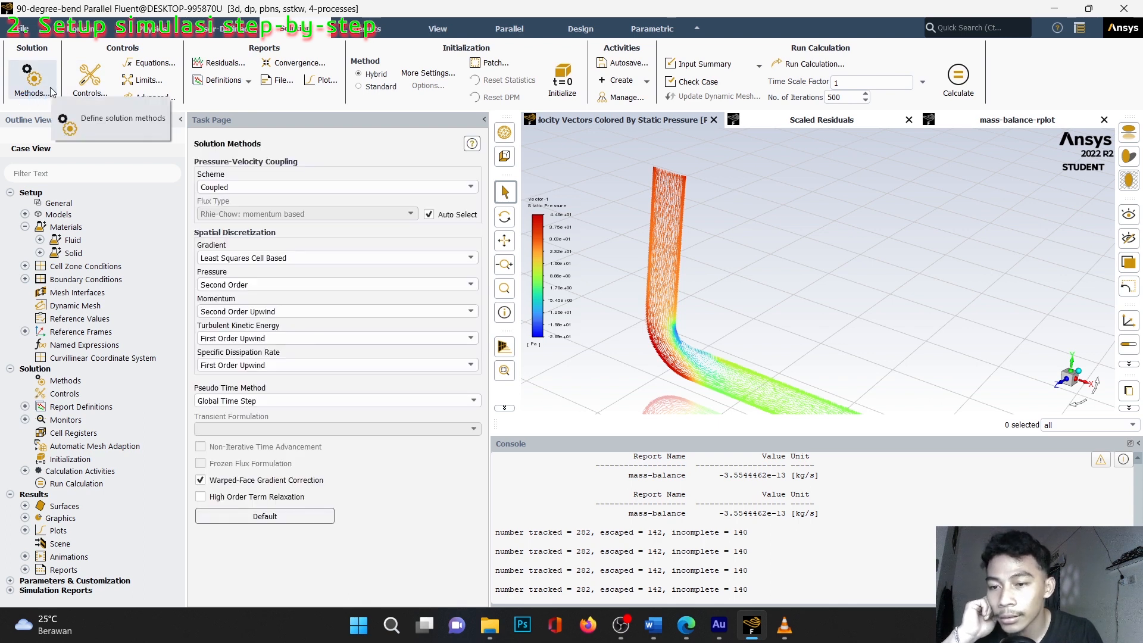
{"action": "left_click", "coordinate": [88, 79]}
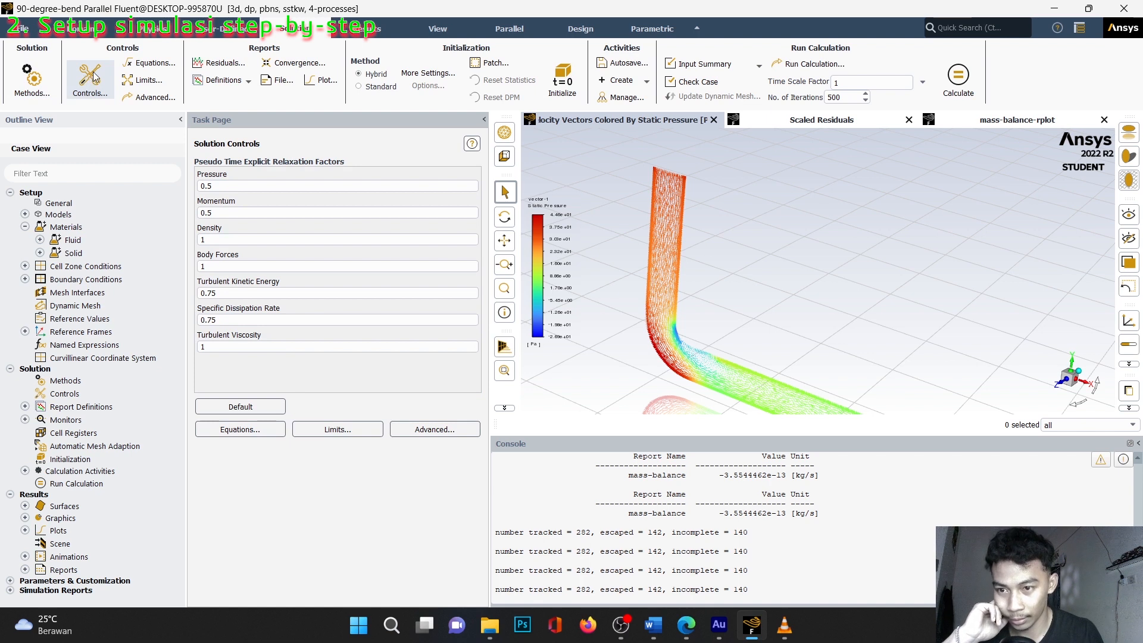
{"action": "left_click", "coordinate": [222, 63]}
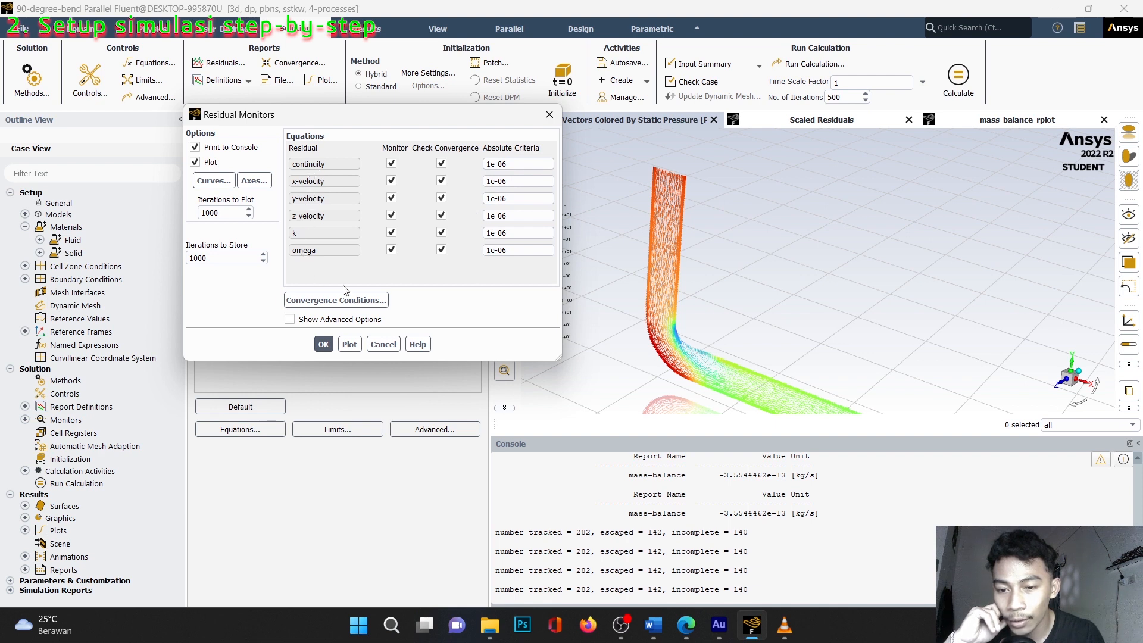
{"action": "left_click", "coordinate": [323, 344]}
- Create a mass flow rate flux report named mass-balance-2kali-lipat over inlet and outlet, with report file, report plot and console printing enabled
{"action": "left_click", "coordinate": [224, 80]}
{"action": "mouse_move", "coordinate": [214, 115]}
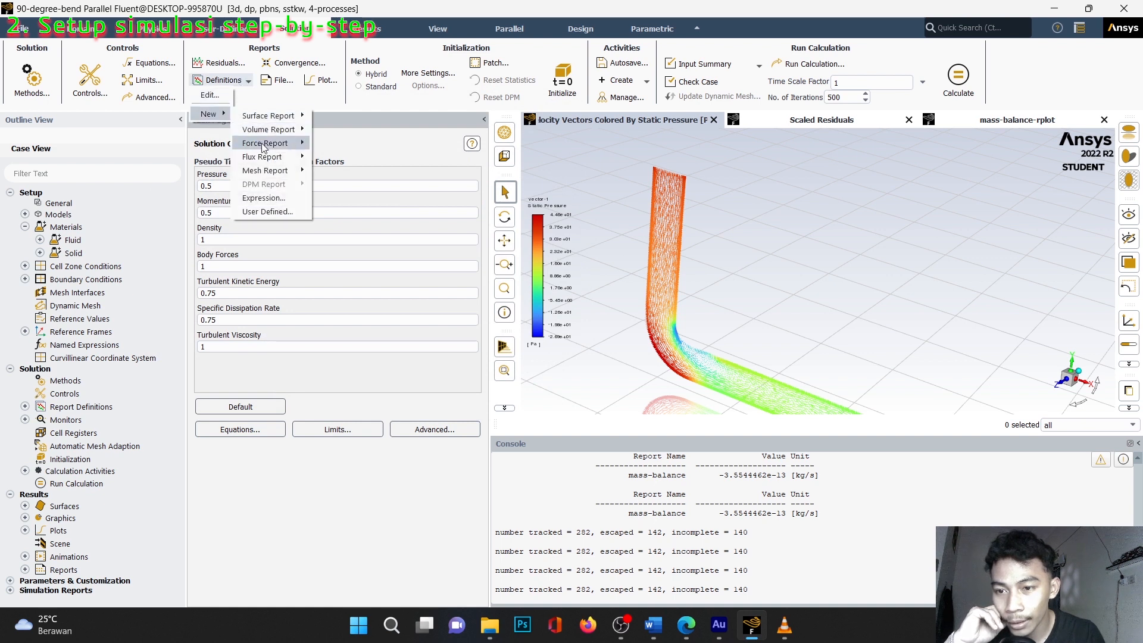
{"action": "mouse_move", "coordinate": [271, 157]}
{"action": "left_click", "coordinate": [338, 159]}
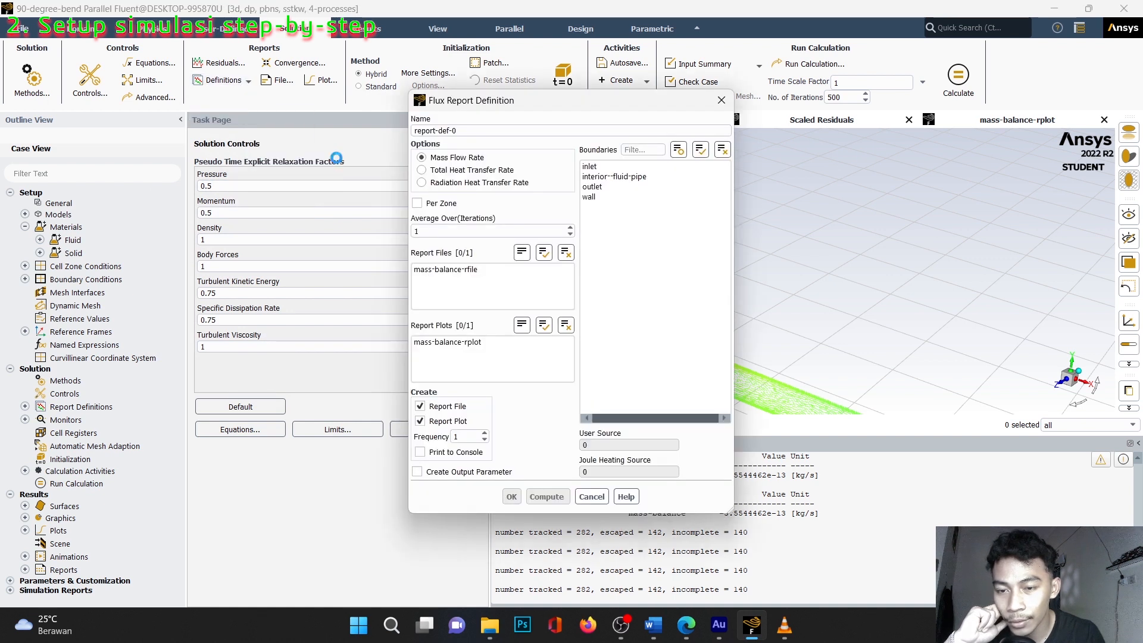
{"action": "left_click_drag", "start_coordinate": [451, 127], "coordinate": [413, 131]}
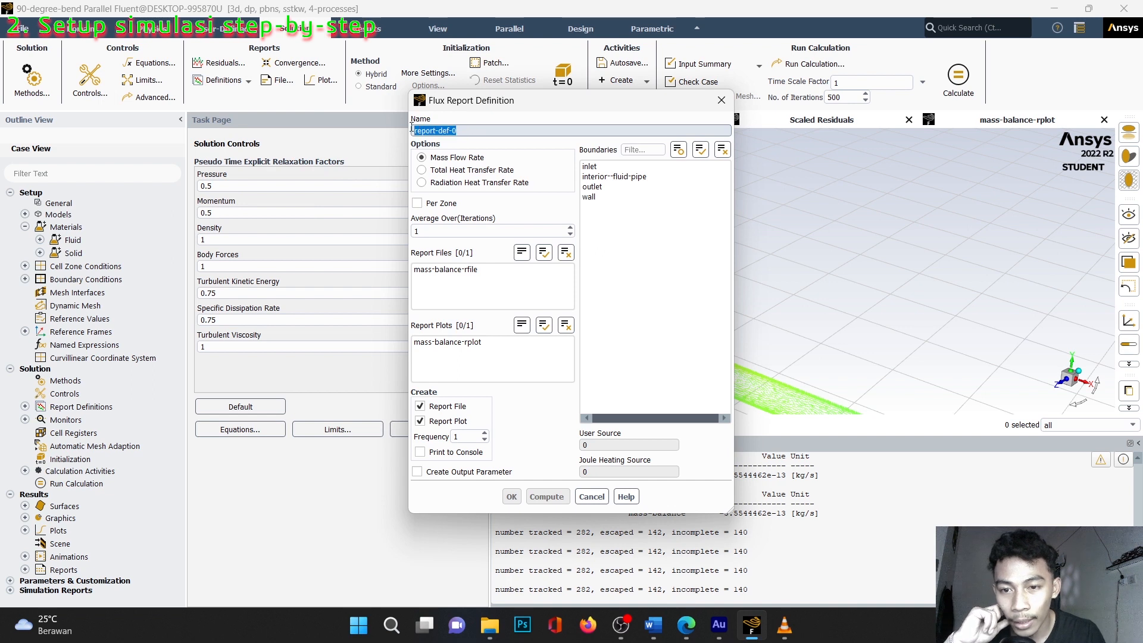
{"action": "key", "text": "BackSpace"}
{"action": "type", "text": "mass-ba"}
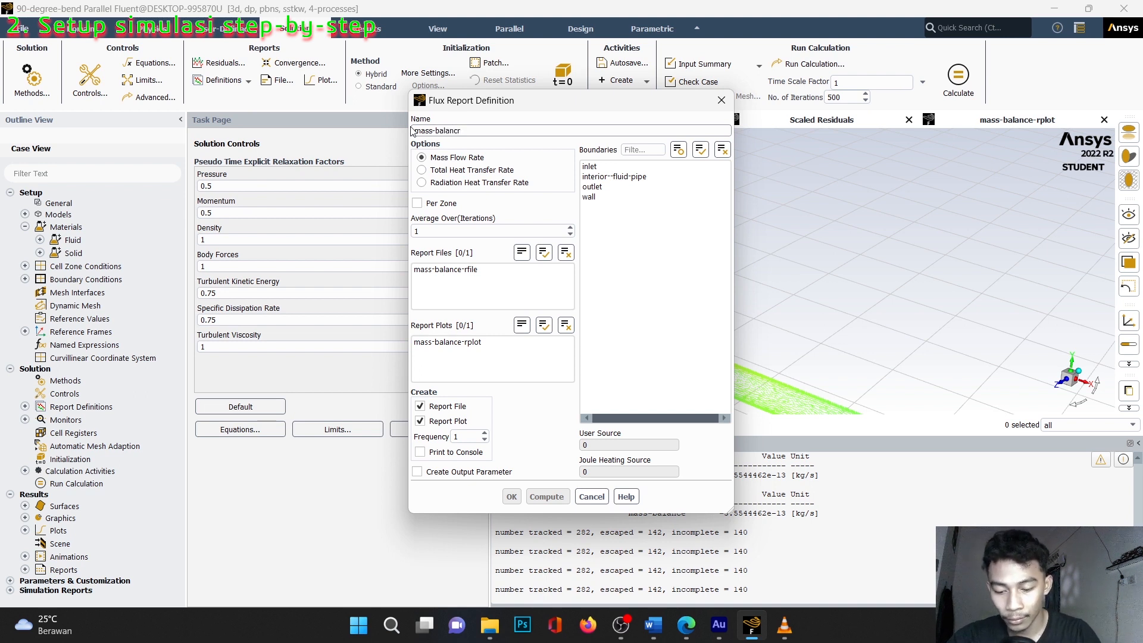
{"action": "type", "text": "lance-2kali-lipat"}
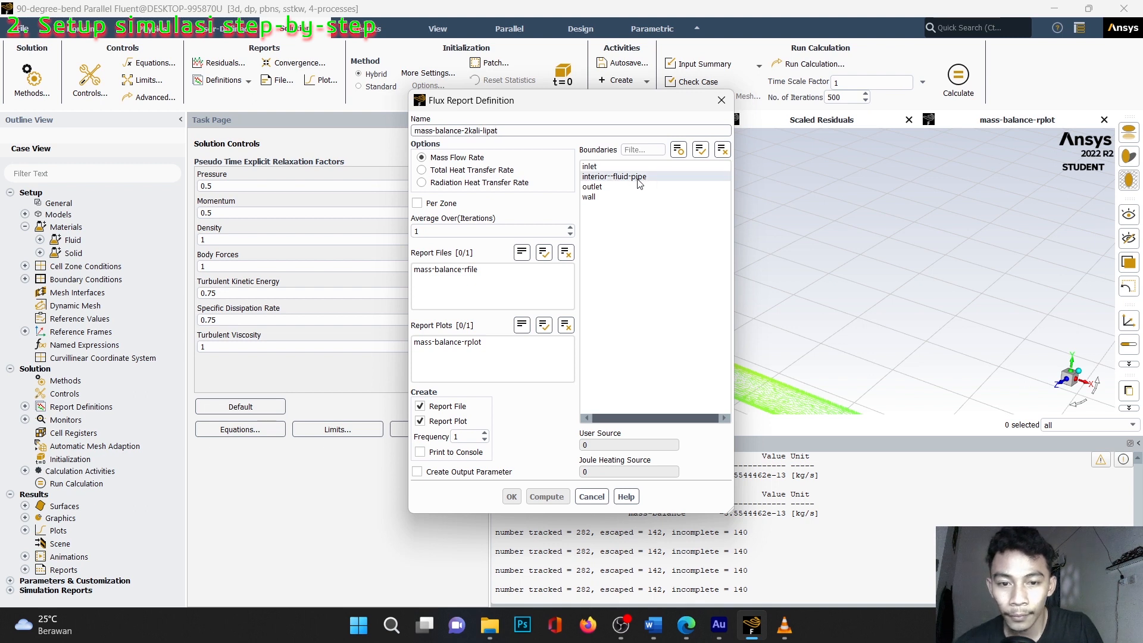
{"action": "left_click", "coordinate": [610, 166]}
{"action": "left_click", "coordinate": [596, 186]}
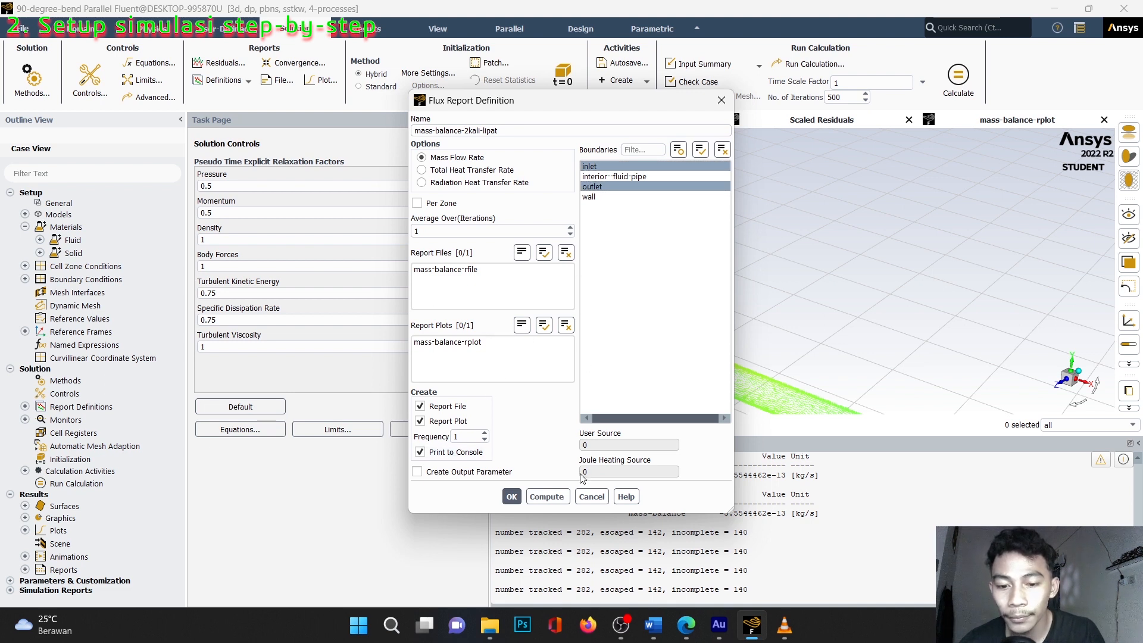
{"action": "left_click", "coordinate": [511, 496]}
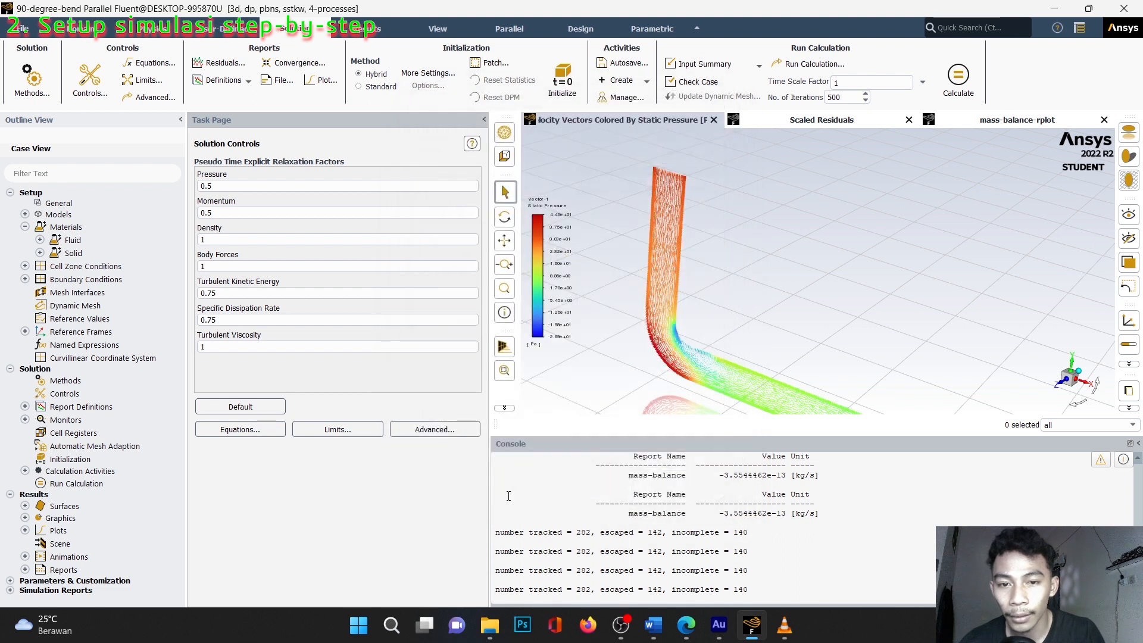
- Reinitialize the flow field with hybrid initialization and check its completion in the console
{"action": "left_click", "coordinate": [563, 86]}
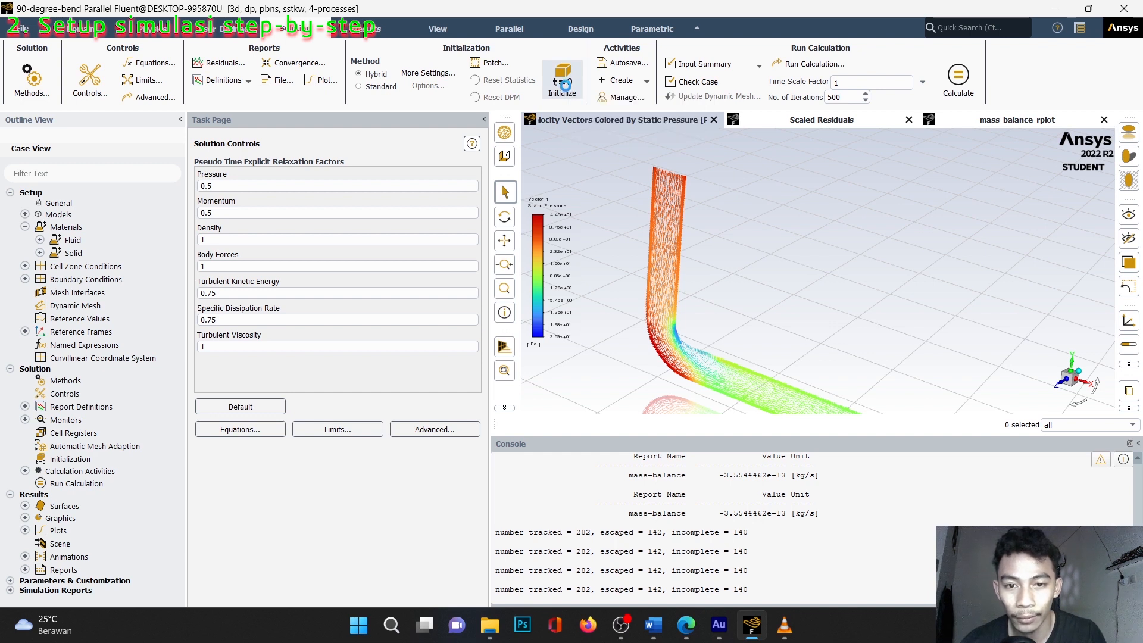
{"action": "left_click", "coordinate": [621, 331]}
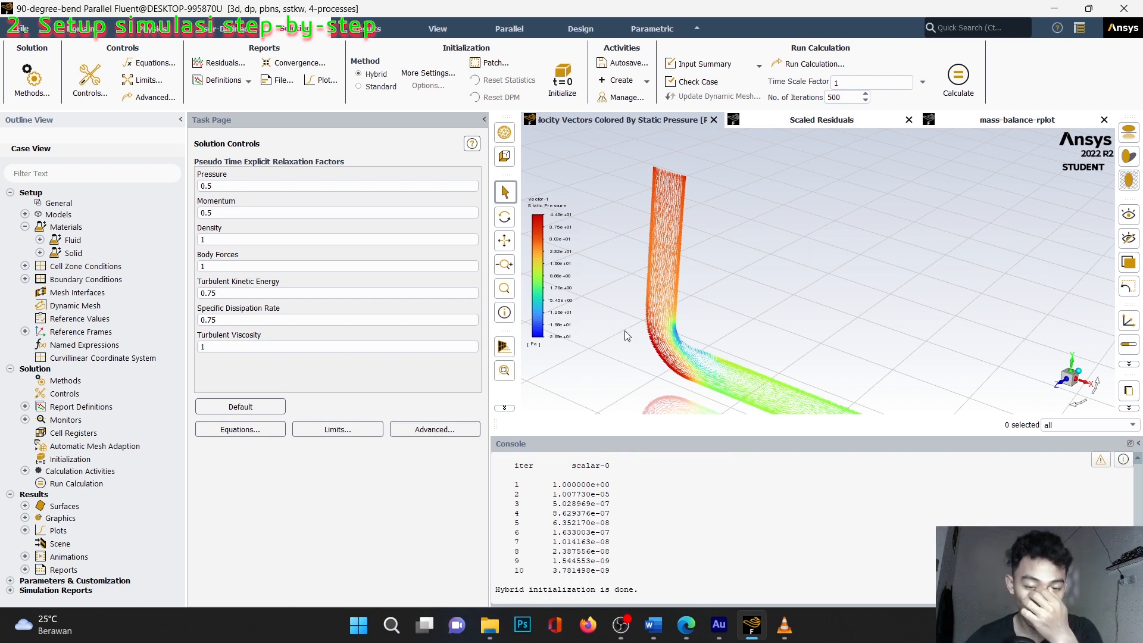
{"action": "left_click_drag", "start_coordinate": [640, 589], "coordinate": [516, 589]}
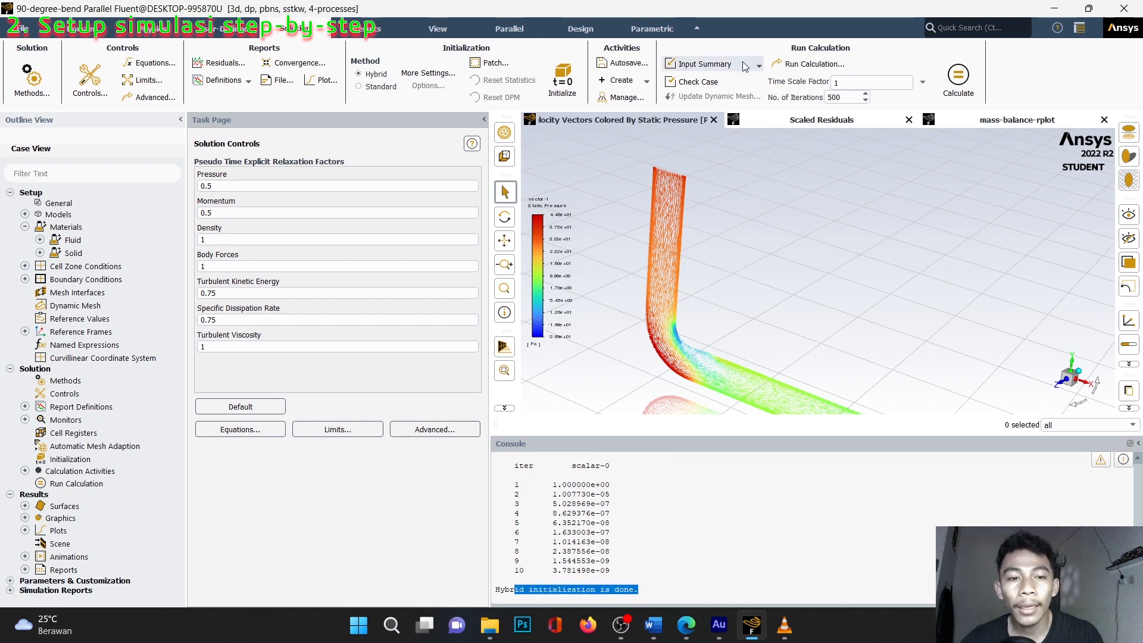
- Set the number of iterations for the calculation to 1500
{"action": "left_click", "coordinate": [848, 97]}
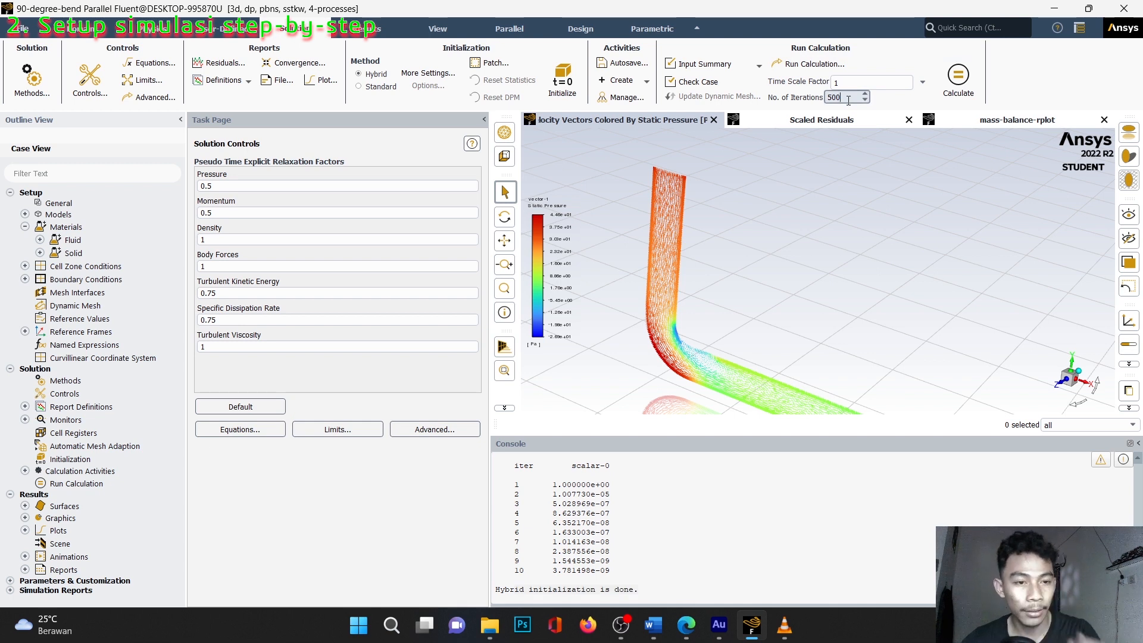
{"action": "key", "text": "BackSpace"}
{"action": "key", "text": "BackSpace"}
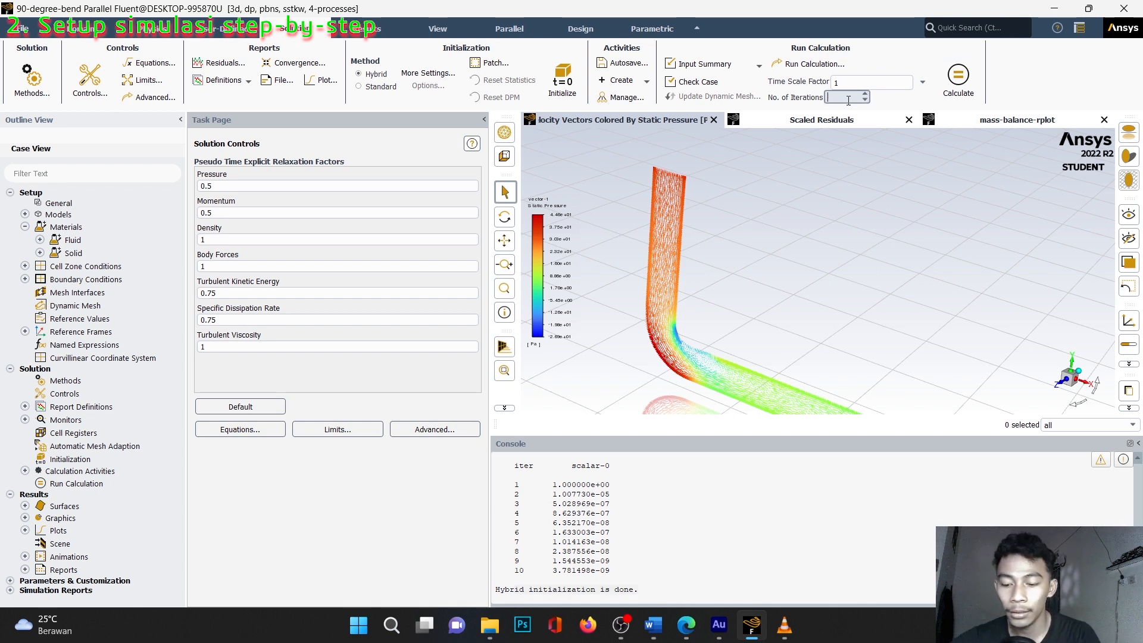
{"action": "type", "text": "2000"}
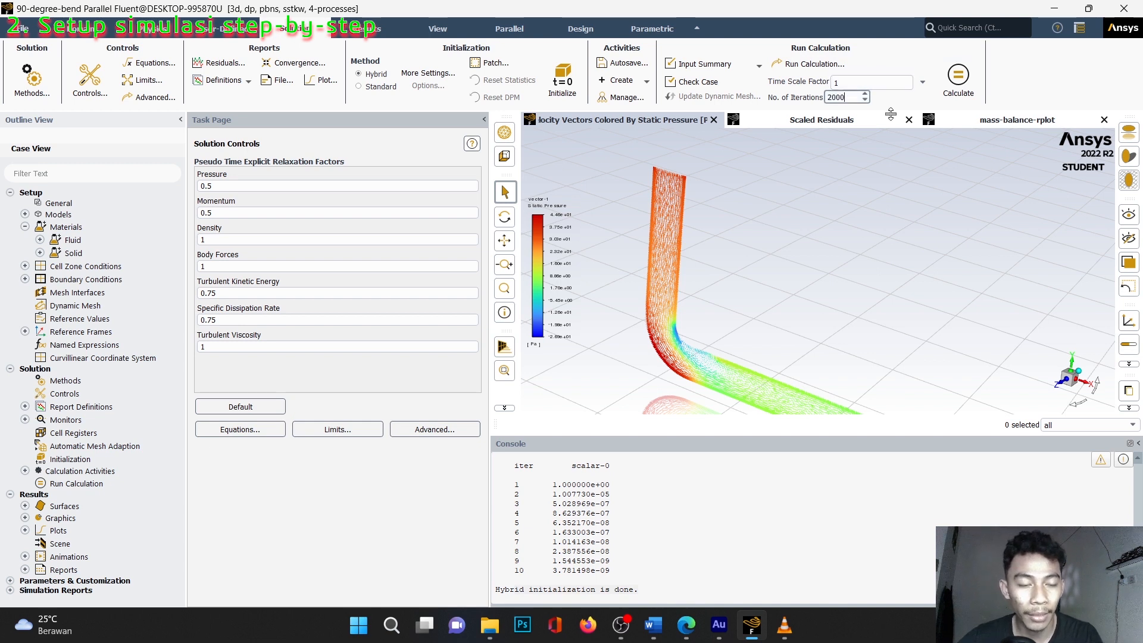
{"action": "key", "text": "BackSpace"}
{"action": "key", "text": "BackSpace"}
{"action": "key", "text": "BackSpace"}
{"action": "key", "text": "BackSpace"}
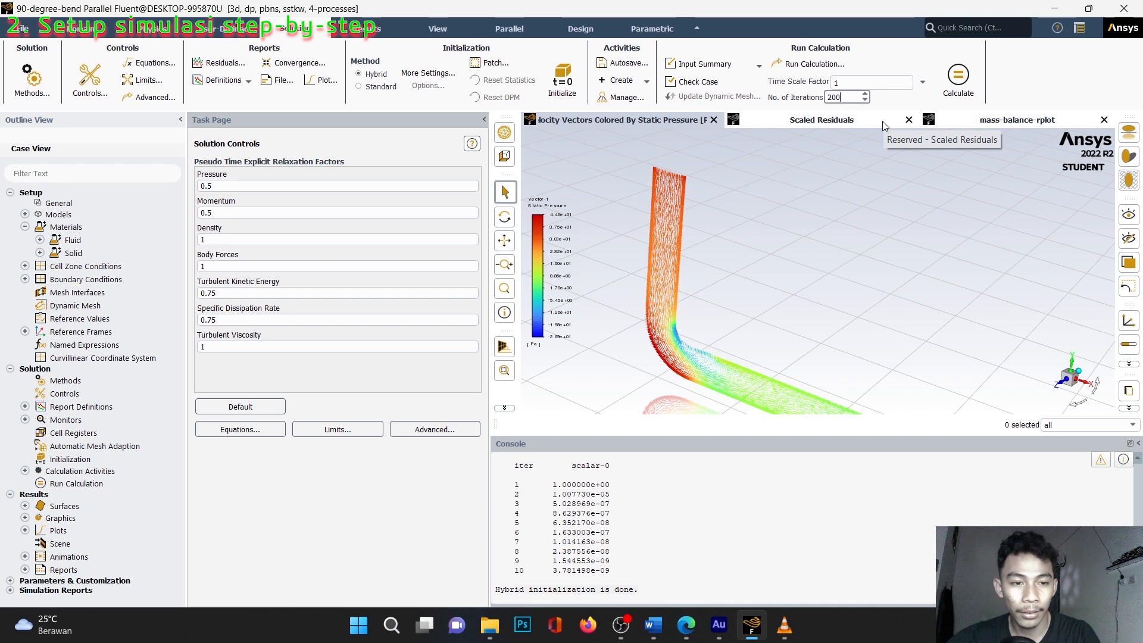
{"action": "type", "text": "1500"}
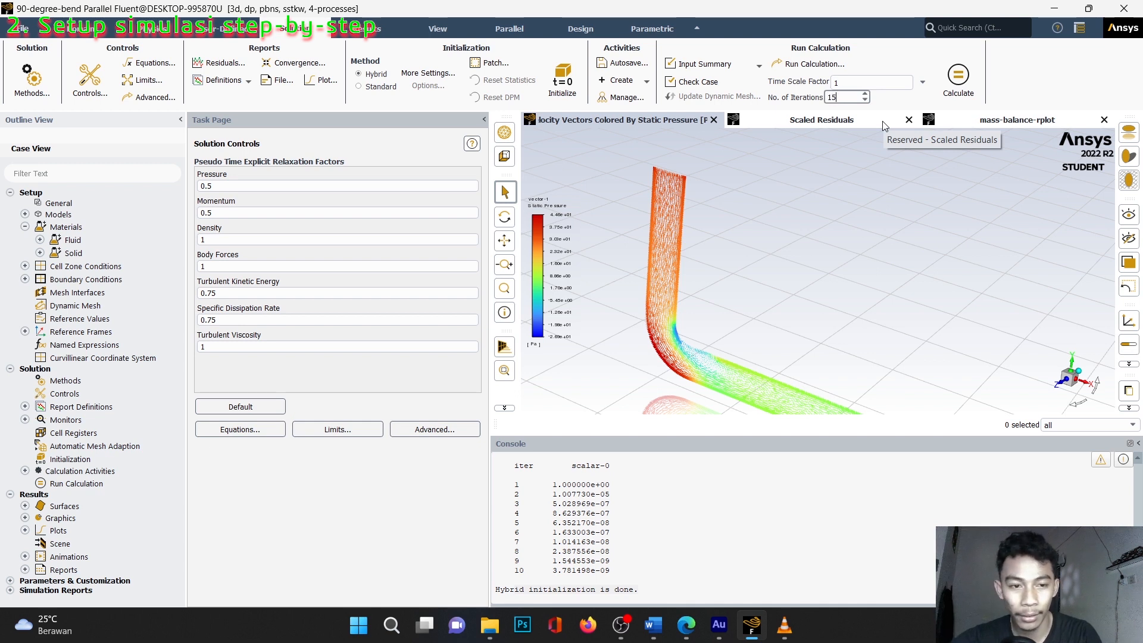
- Run the calculation, creating a new file for the existing mass-balance report data
{"action": "left_click", "coordinate": [957, 82]}
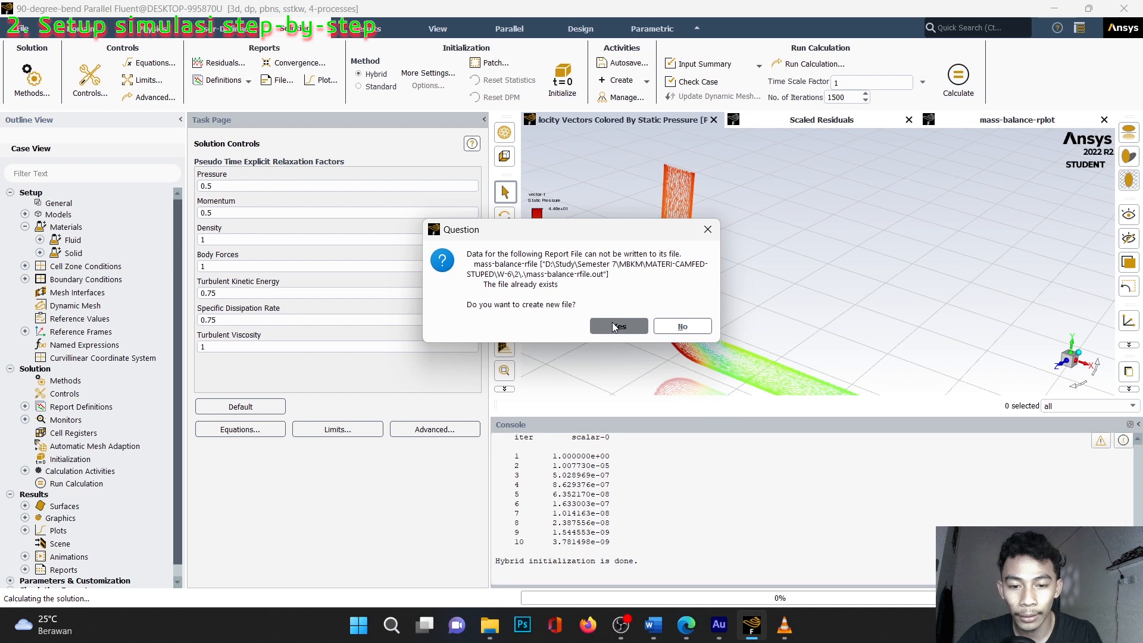
{"action": "left_click", "coordinate": [616, 325]}
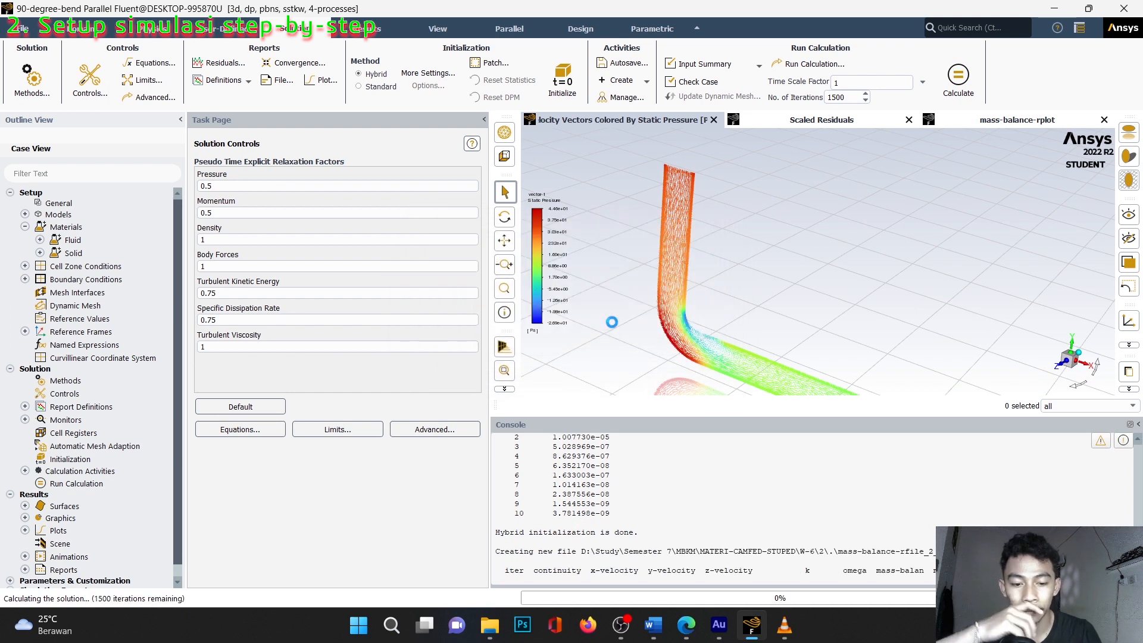
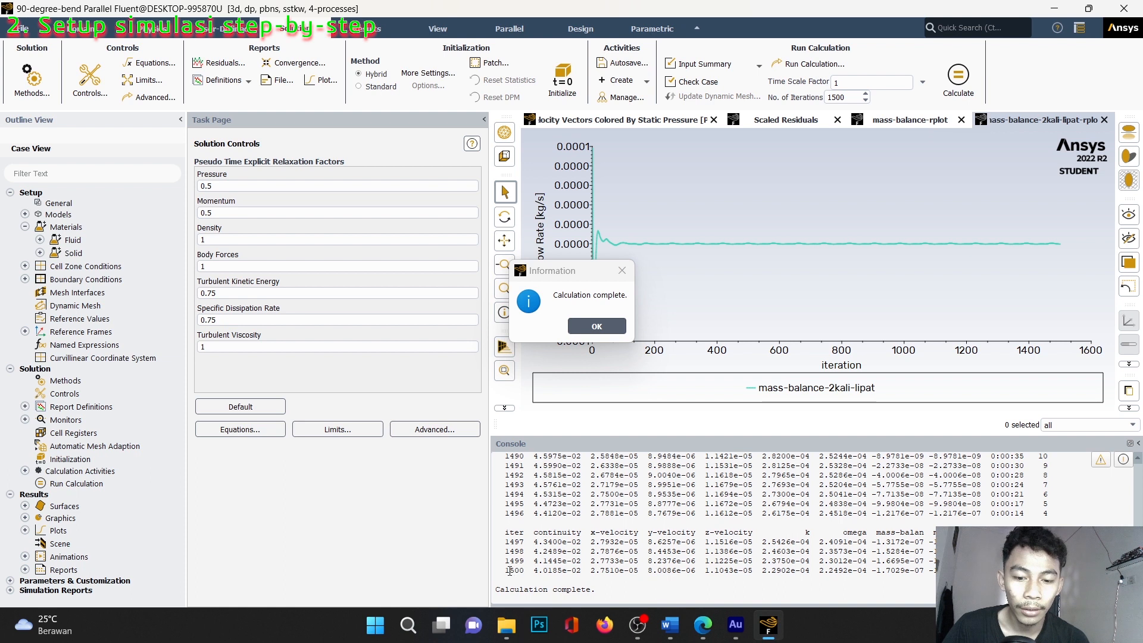
{"action": "key", "text": "Return"}
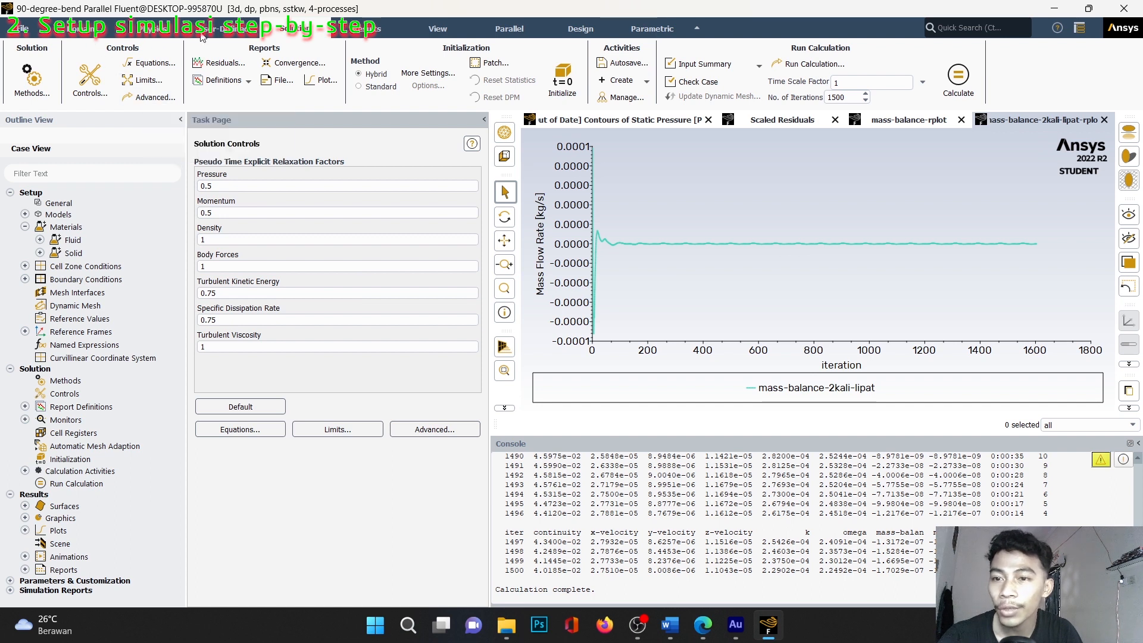
- Compute the mass-balance-2kali-lipat report and read its mass flow value in the console, then close the report definitions
{"action": "left_click", "coordinate": [245, 84]}
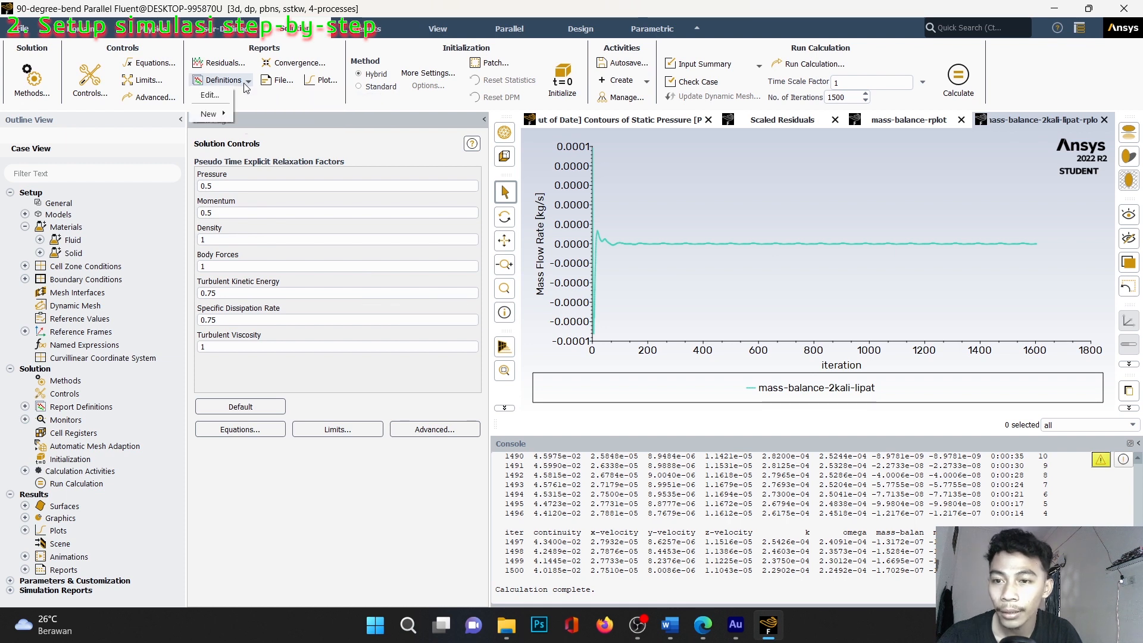
{"action": "left_click", "coordinate": [209, 95]}
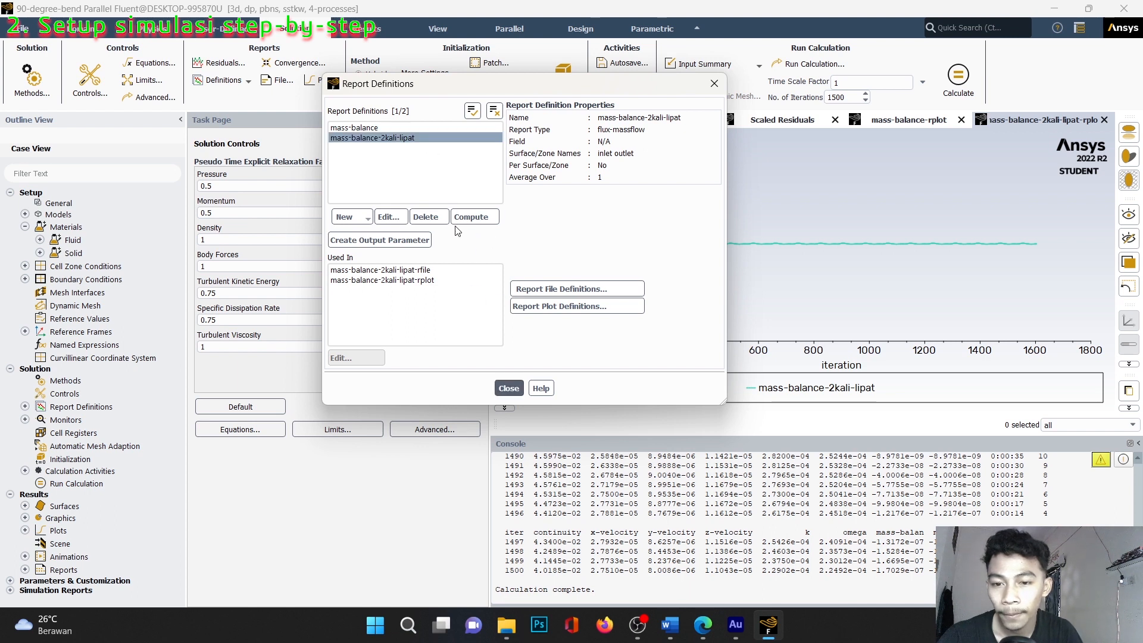
{"action": "left_click", "coordinate": [471, 217]}
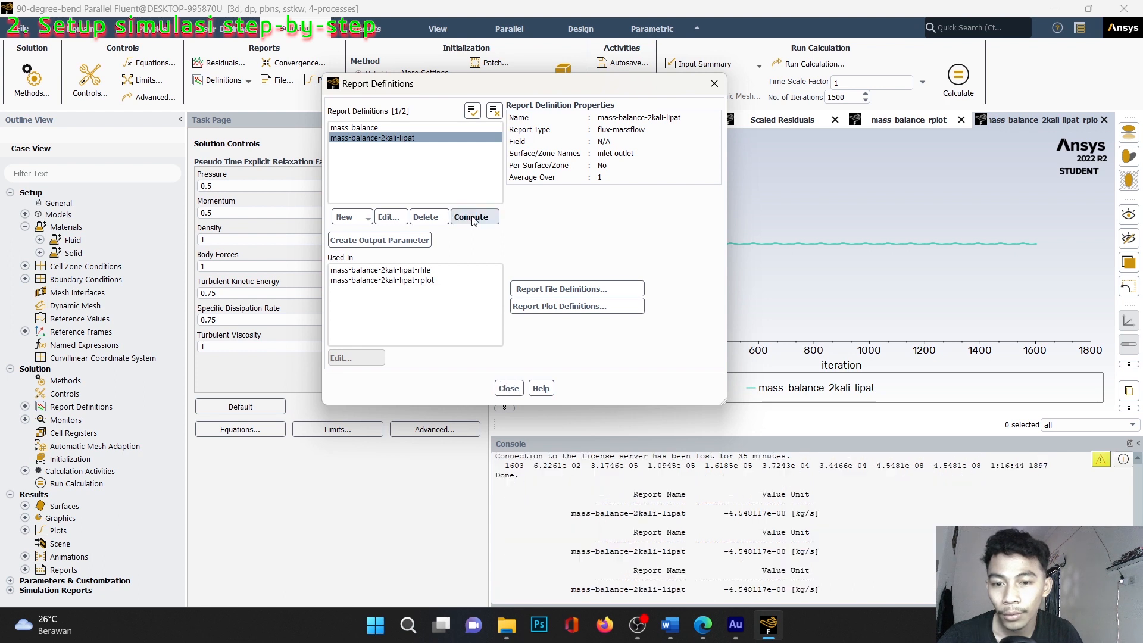
{"action": "left_click_drag", "start_coordinate": [724, 590], "coordinate": [824, 591]}
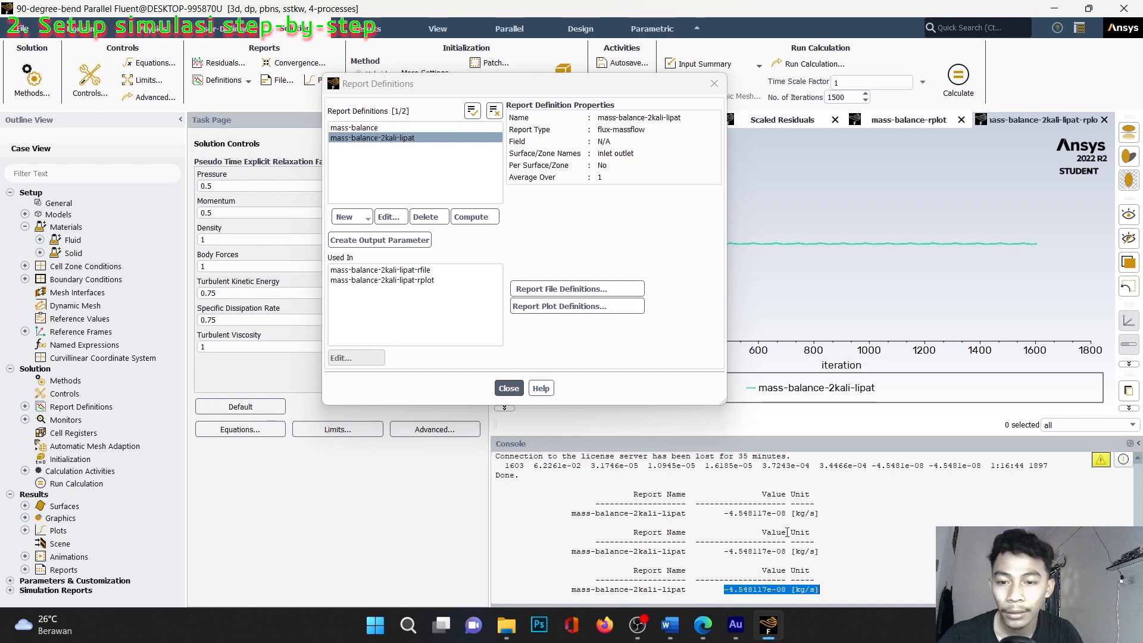
{"action": "left_click", "coordinate": [509, 388]}
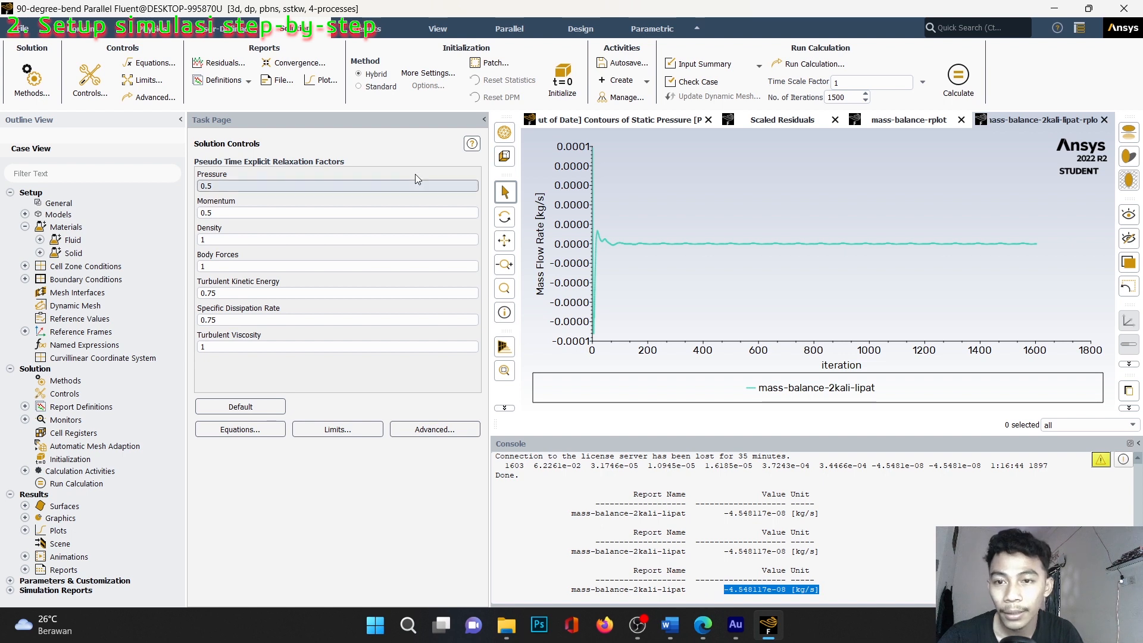
- Start a new plane surface for the rerun results and name it plane2x-z=0
{"action": "left_click", "coordinate": [364, 29]}
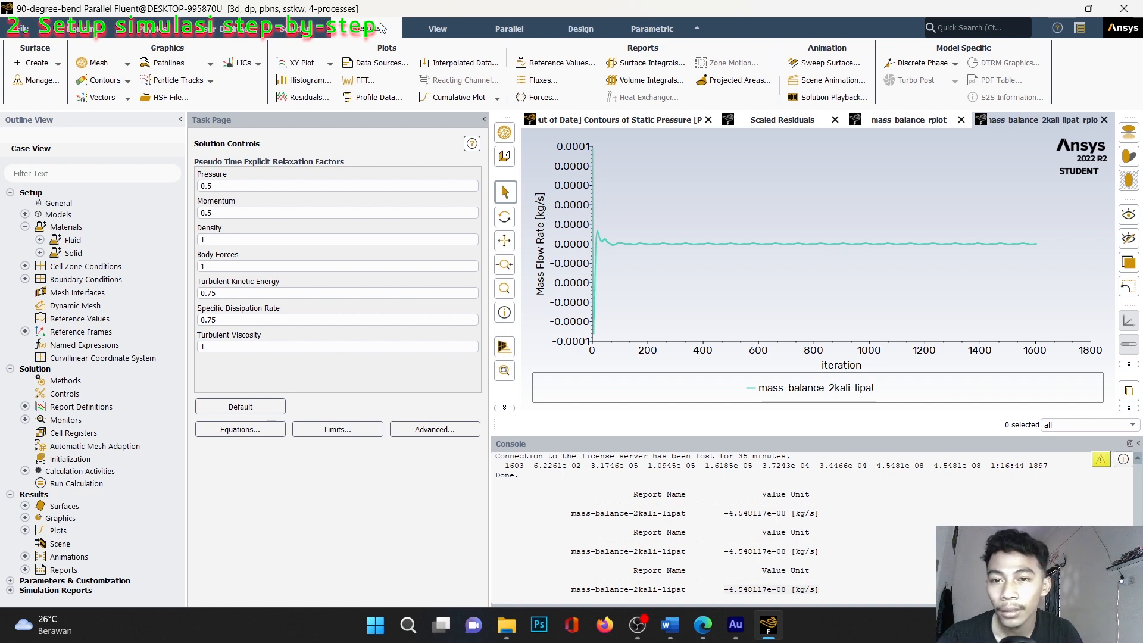
{"action": "left_click", "coordinate": [93, 33]}
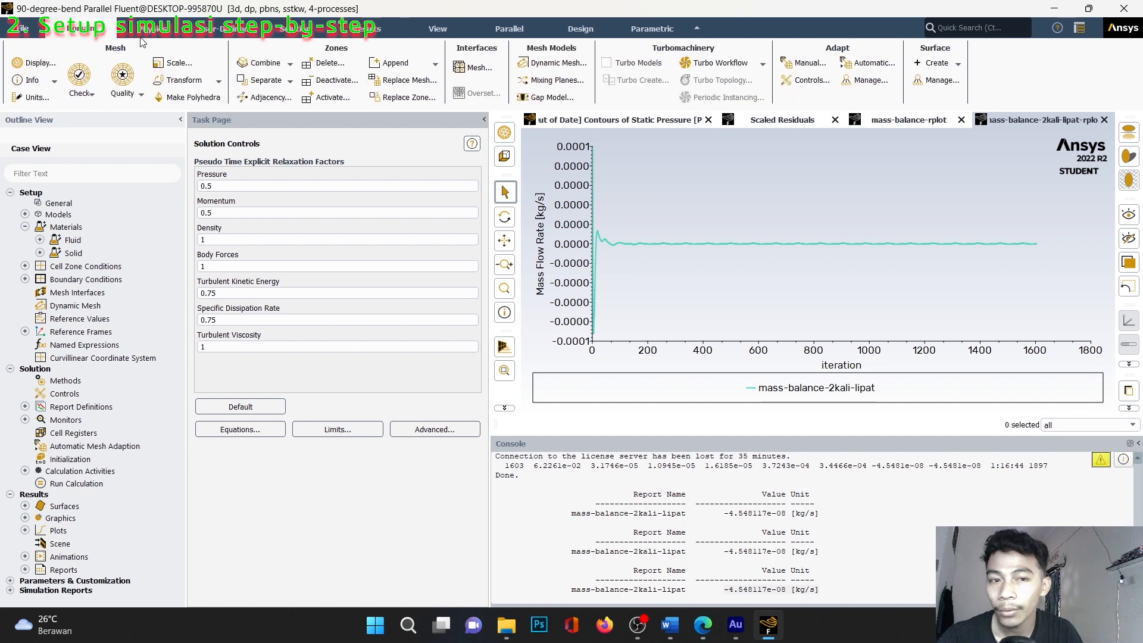
{"action": "left_click", "coordinate": [947, 68]}
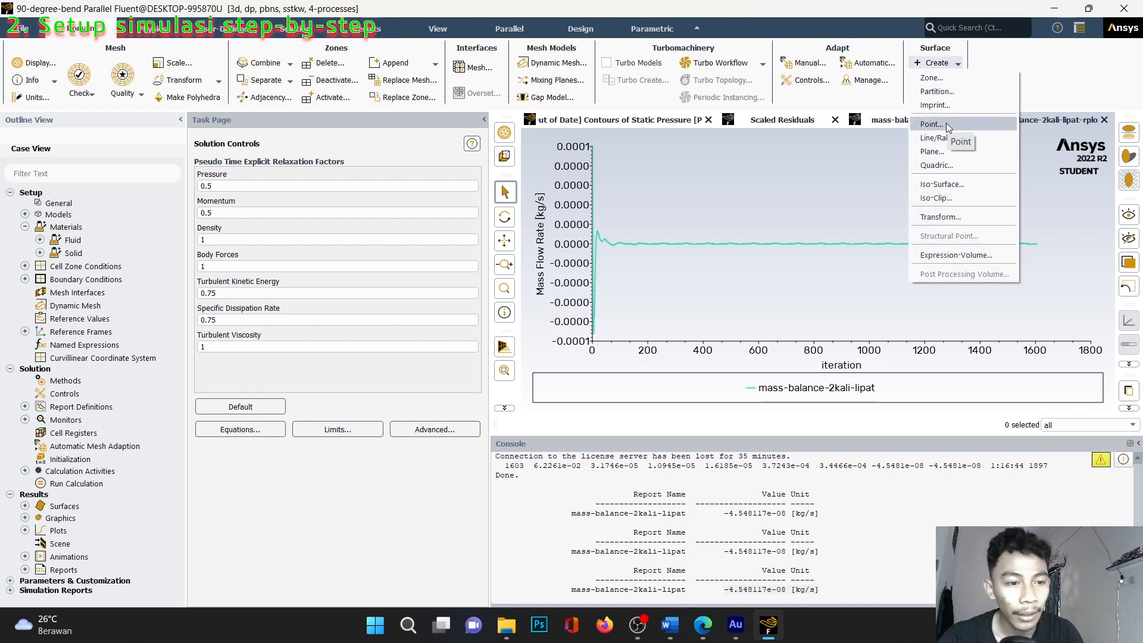
{"action": "left_click", "coordinate": [945, 152]}
{"action": "left_click_drag", "start_coordinate": [284, 299], "coordinate": [297, 258]}
{"action": "left_click", "coordinate": [249, 287]}
{"action": "key", "text": "BackSpace"}
{"action": "key", "text": "BackSpace"}
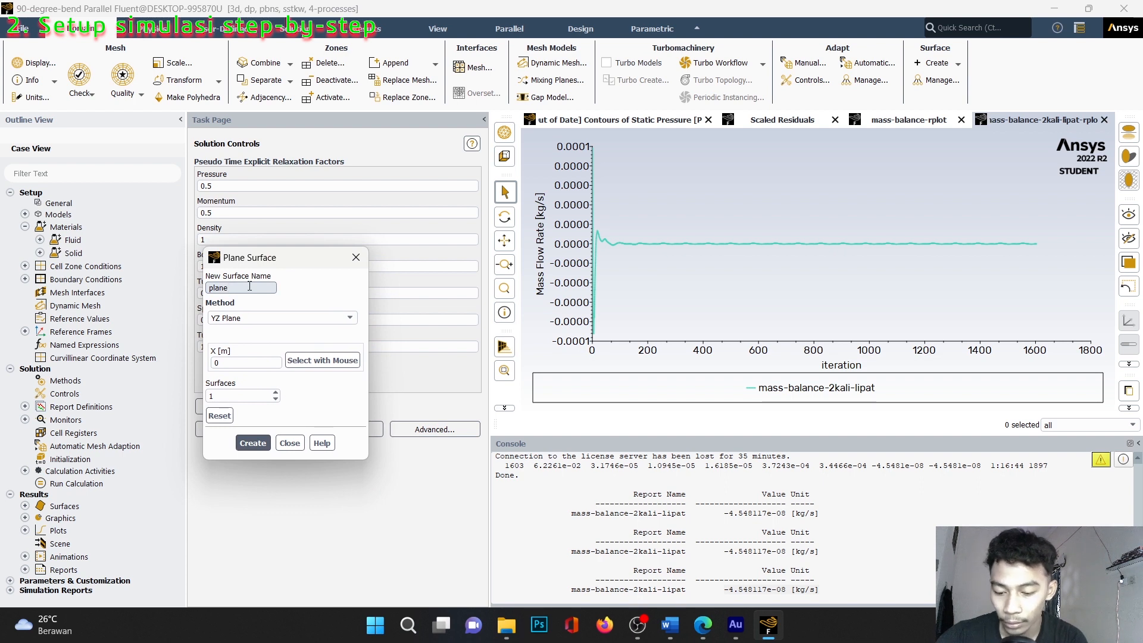
{"action": "type", "text": "2x-"}
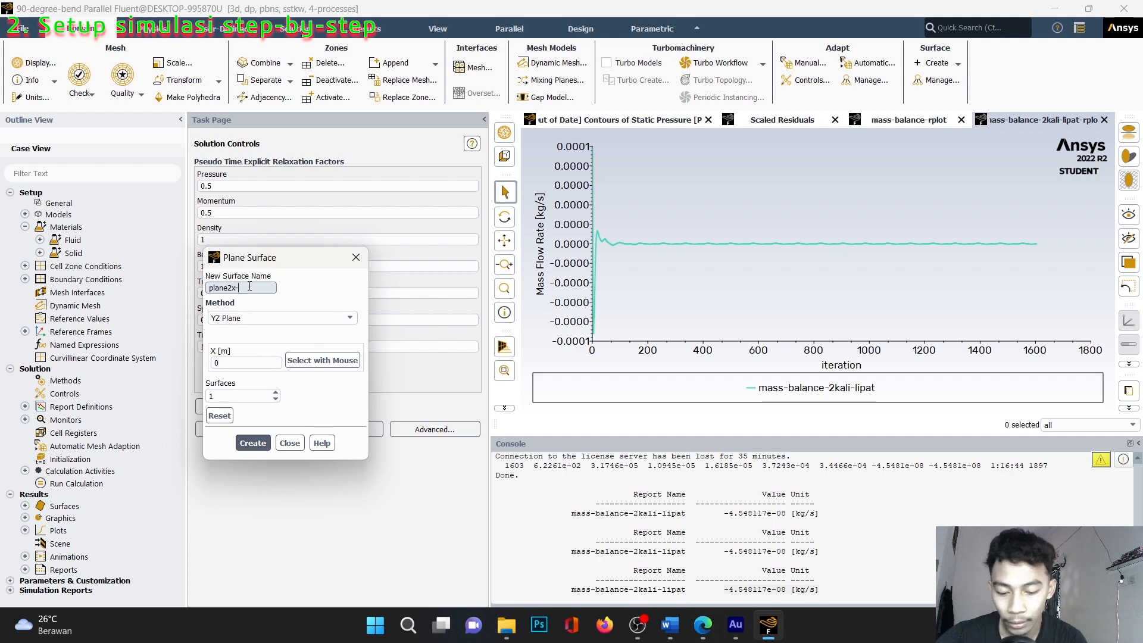
{"action": "type", "text": "z=0"}
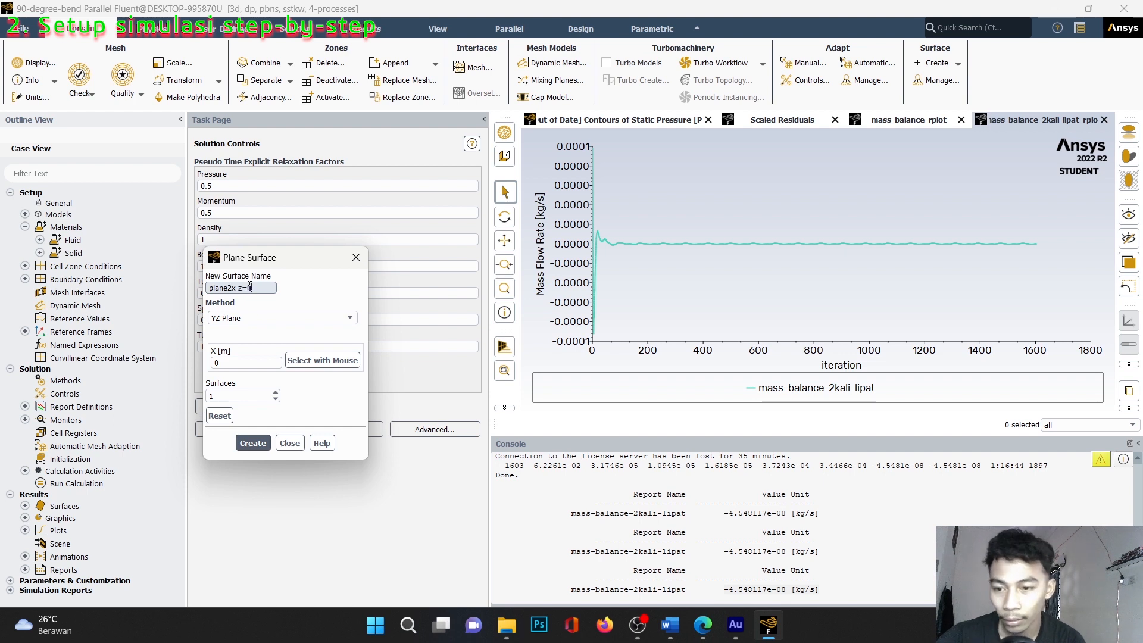
- Create the plane2x-z=0 surface with the XY Plane method at Z = 0 m and close the plane settings
{"action": "left_click", "coordinate": [292, 318]}
{"action": "left_click", "coordinate": [247, 351]}
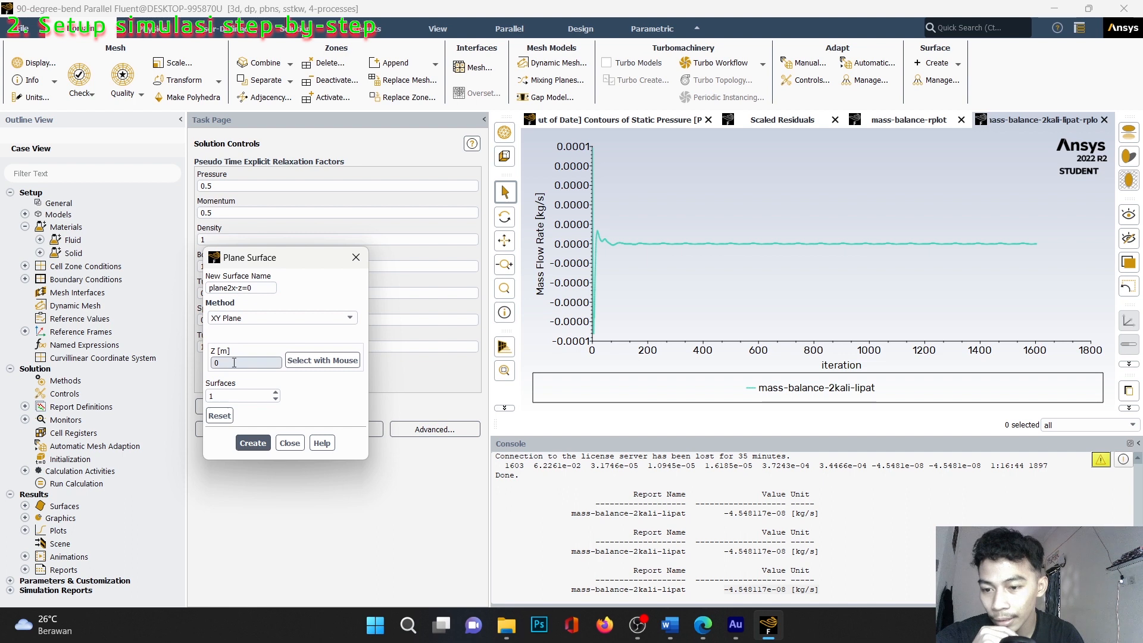
{"action": "left_click", "coordinate": [253, 444]}
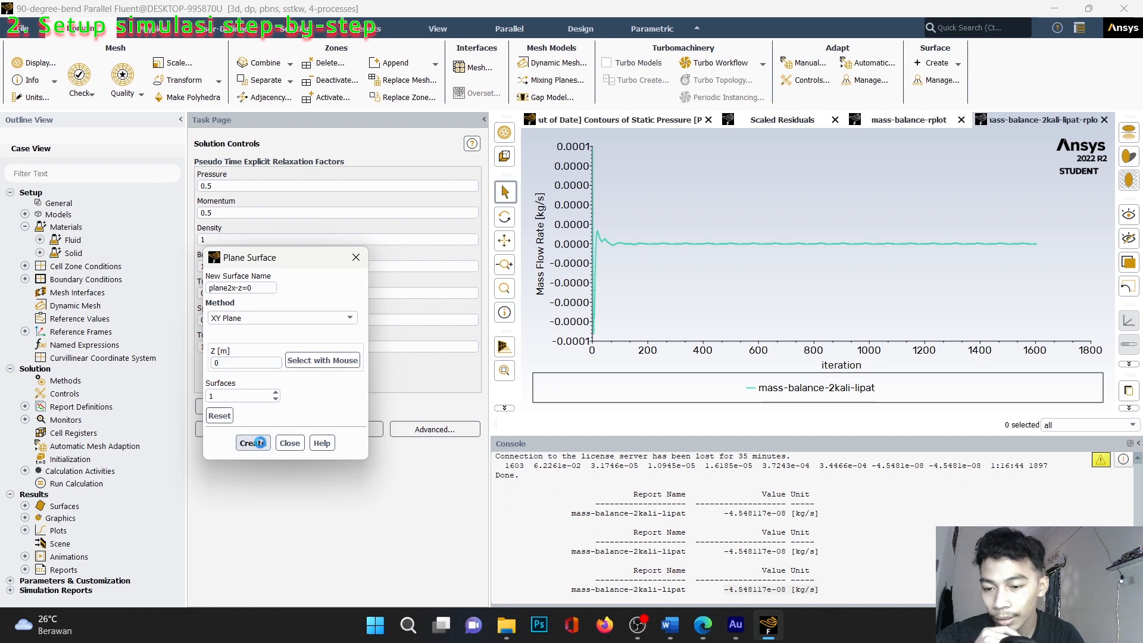
{"action": "left_click", "coordinate": [290, 444]}
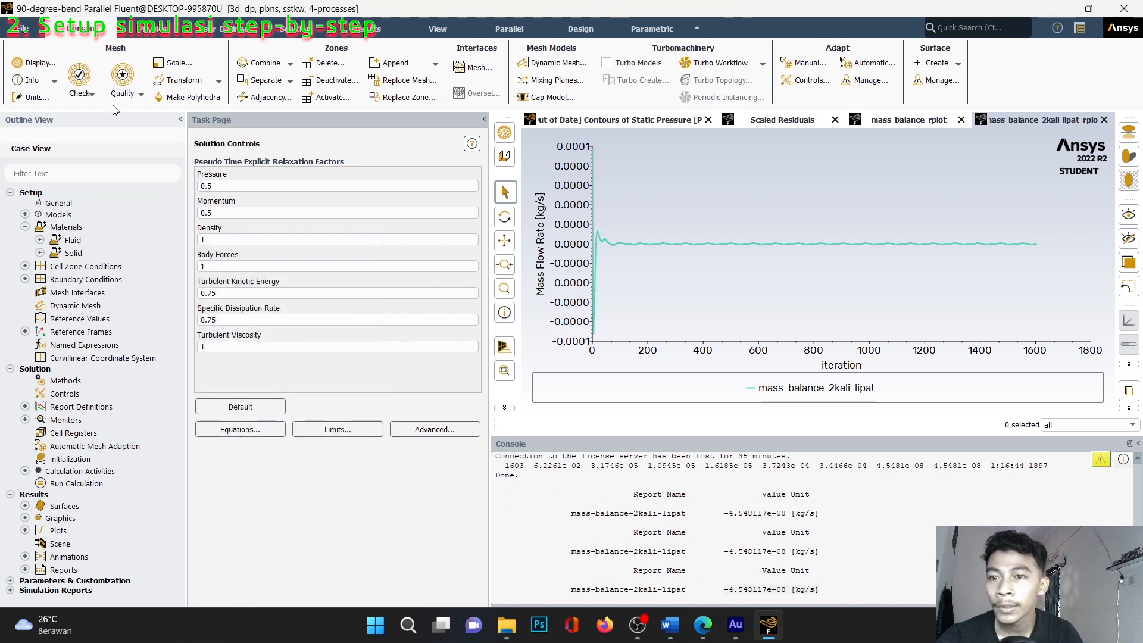
- Create and display a new Velocity Magnitude contour on the plane2x-z=0 surface, and compute its value range
{"action": "left_click", "coordinate": [357, 30]}
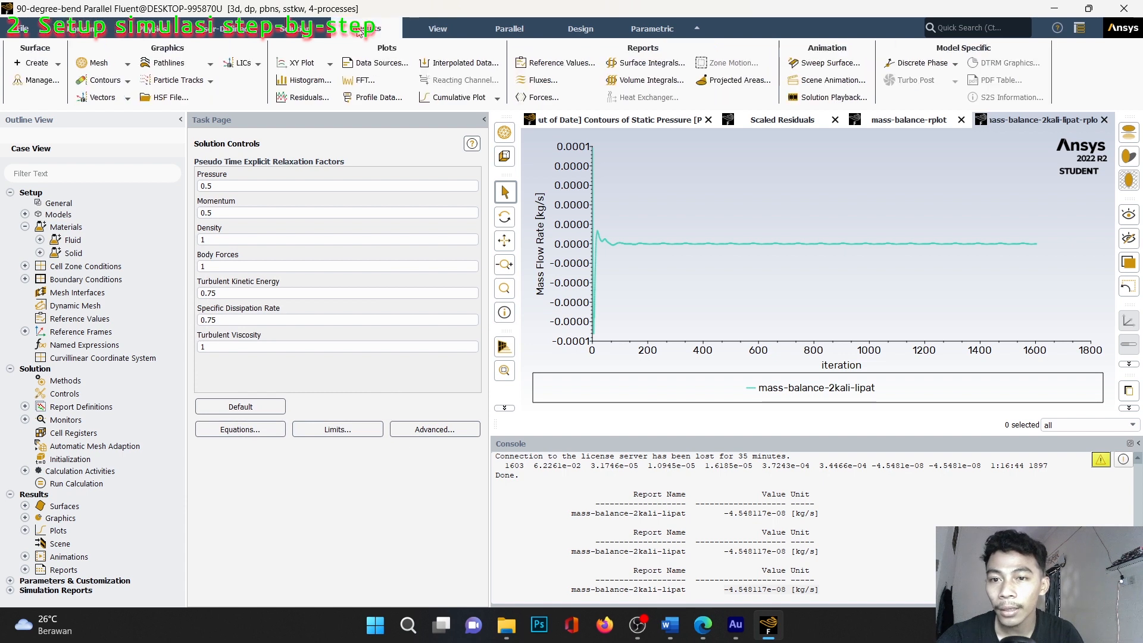
{"action": "left_click", "coordinate": [105, 81]}
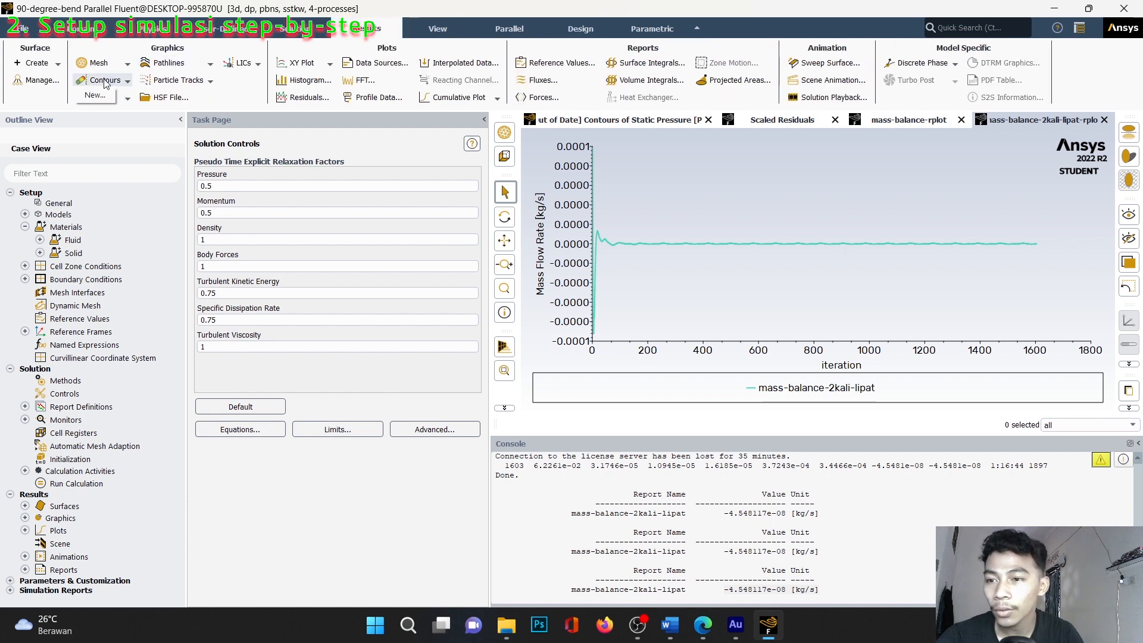
{"action": "left_click", "coordinate": [95, 95]}
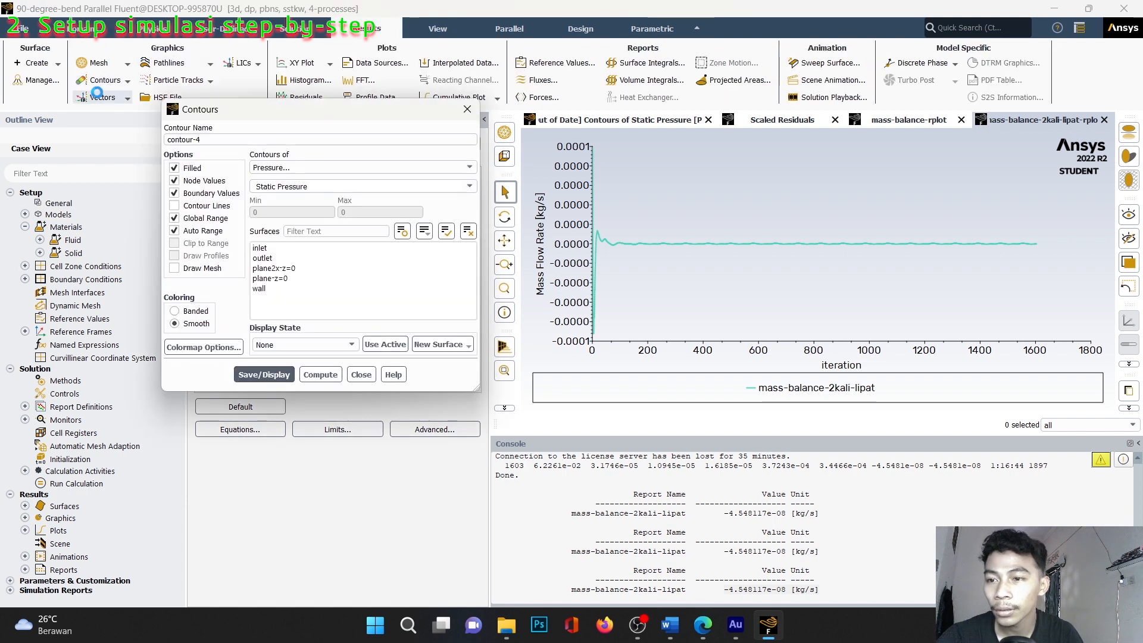
{"action": "left_click", "coordinate": [289, 168]}
{"action": "left_click", "coordinate": [269, 198]}
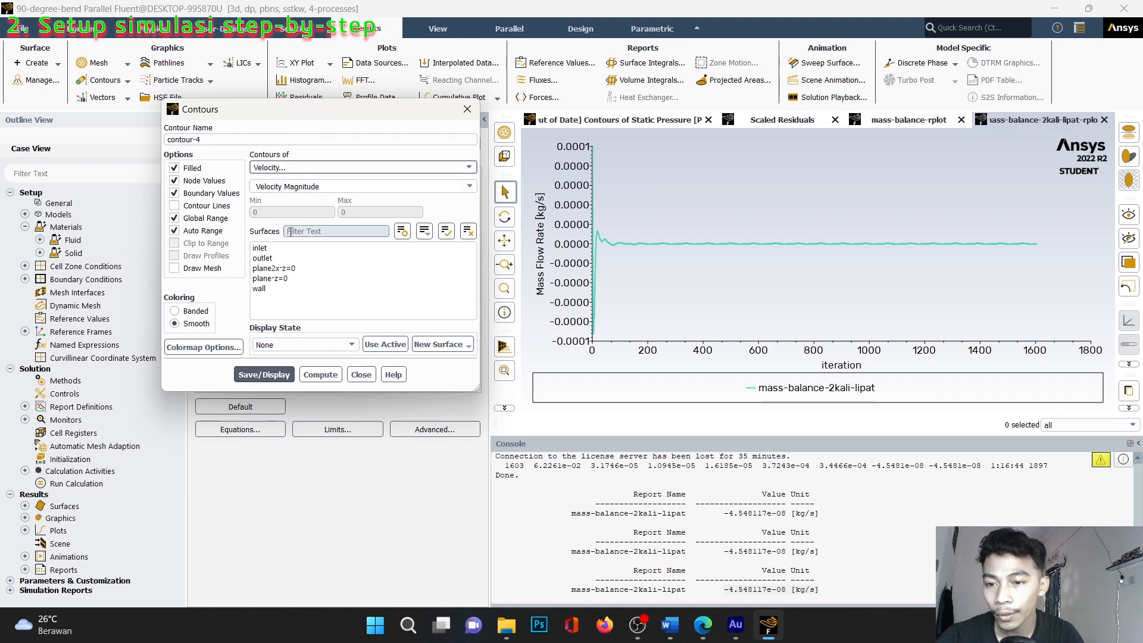
{"action": "left_click", "coordinate": [286, 269]}
{"action": "left_click", "coordinate": [275, 373]}
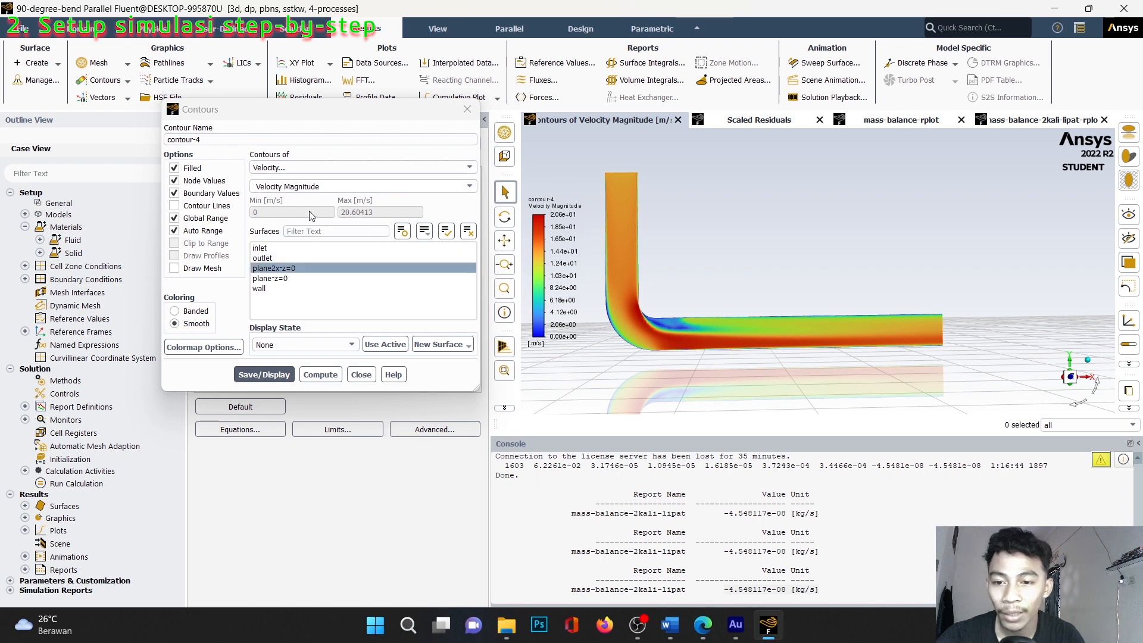
{"action": "left_click", "coordinate": [319, 375]}
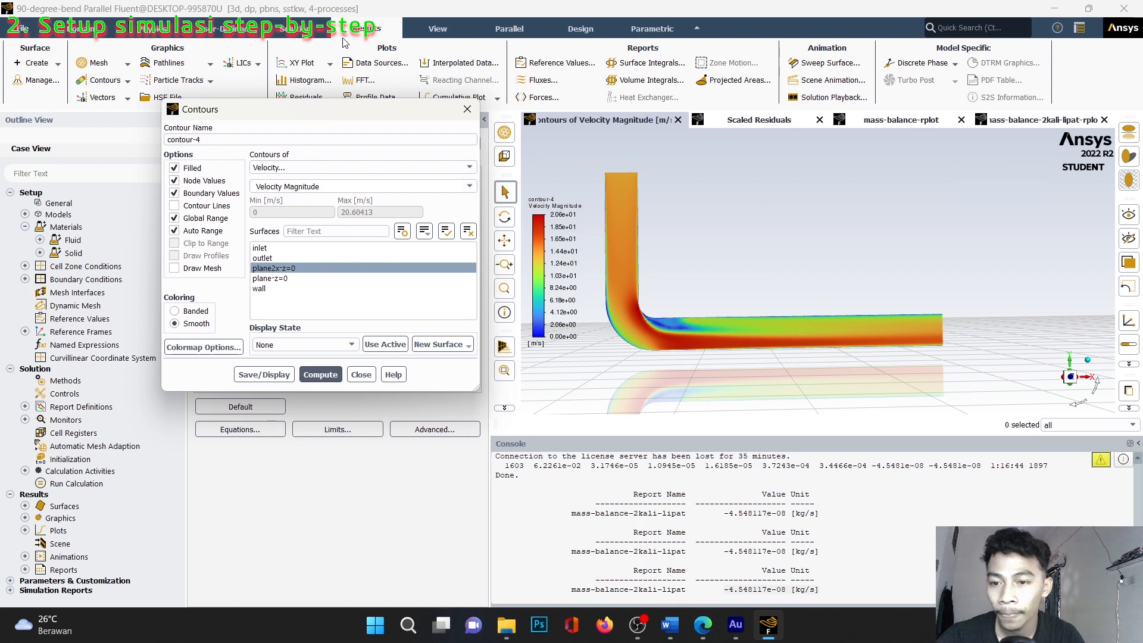
- Switch the contour to Static Pressure on plane2x-z=0, display it, compute its value range and close the contour settings
{"action": "left_click", "coordinate": [364, 168]}
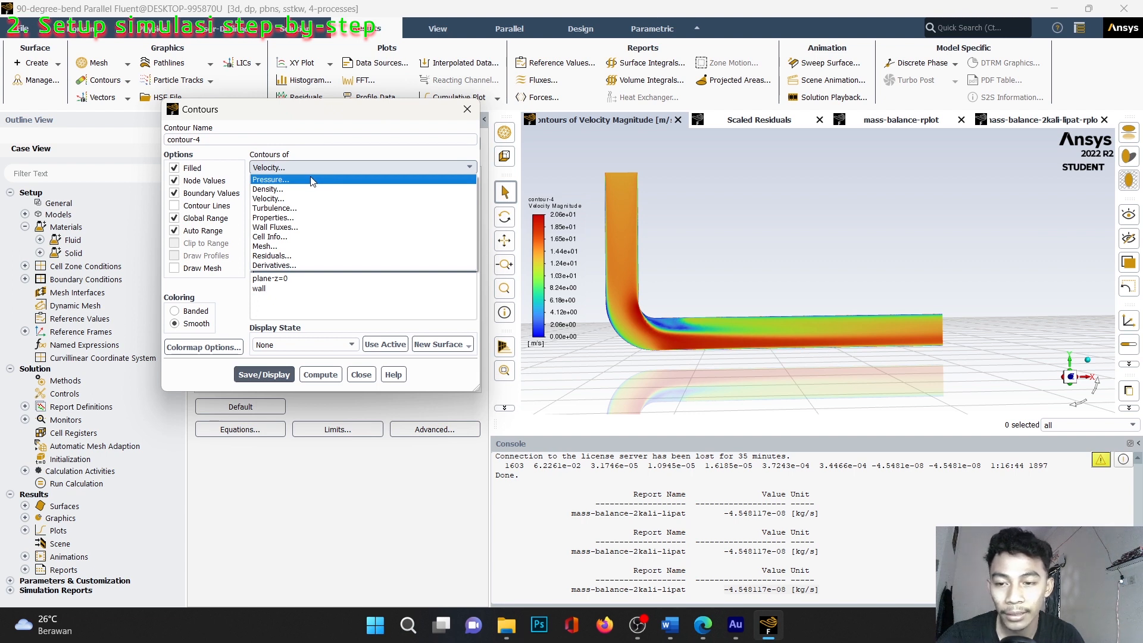
{"action": "left_click", "coordinate": [311, 180]}
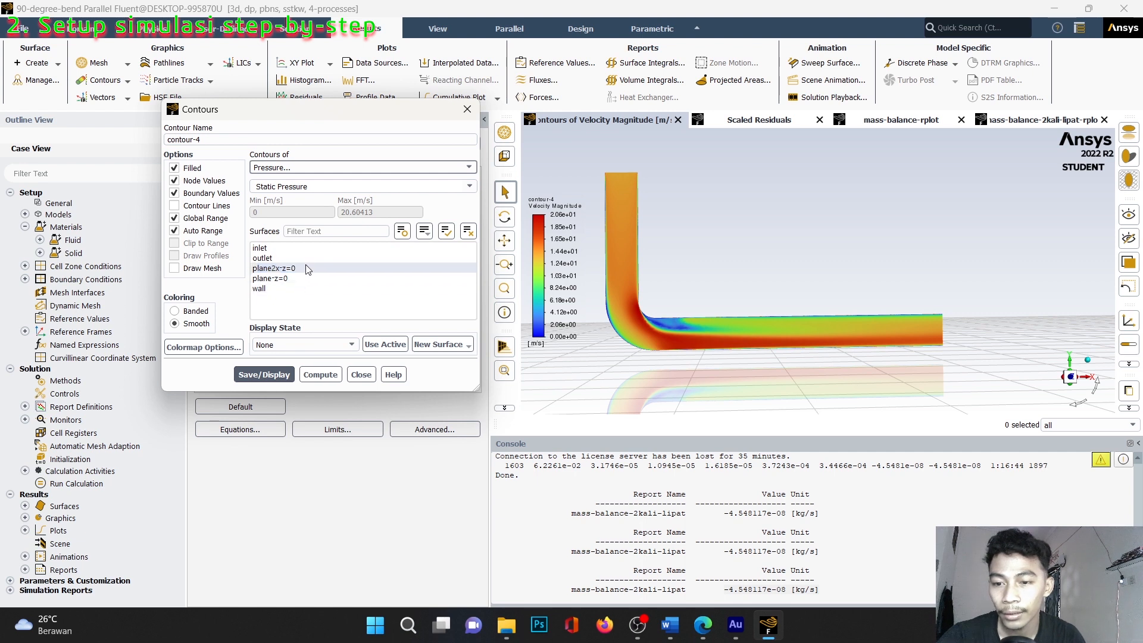
{"action": "left_click", "coordinate": [286, 379]}
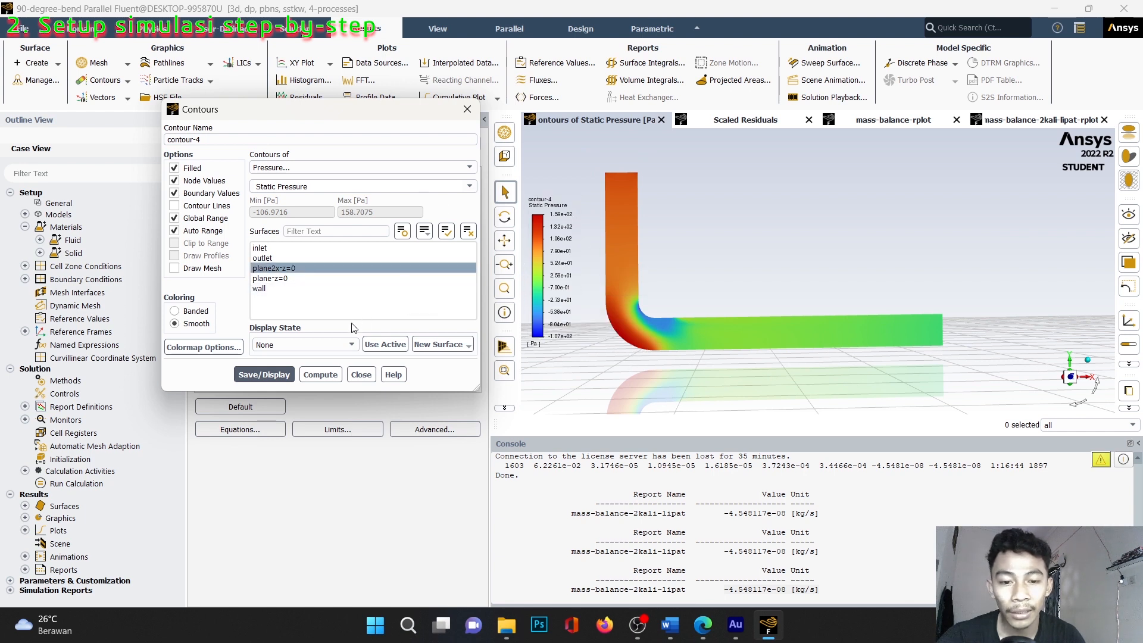
{"action": "left_click", "coordinate": [326, 375]}
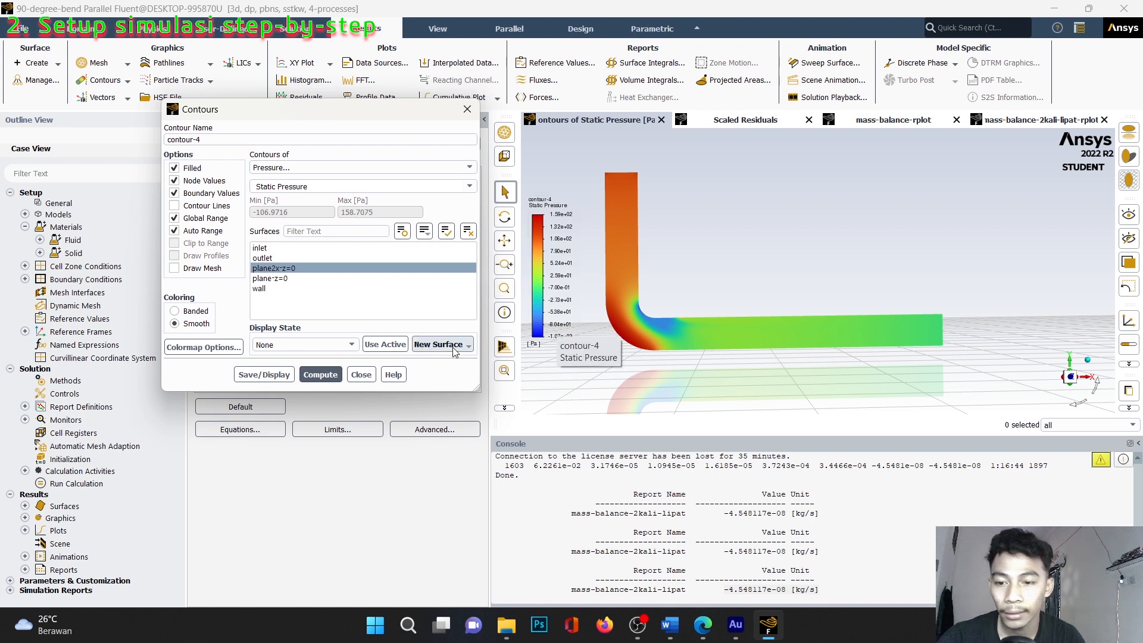
{"action": "left_click", "coordinate": [360, 375]}
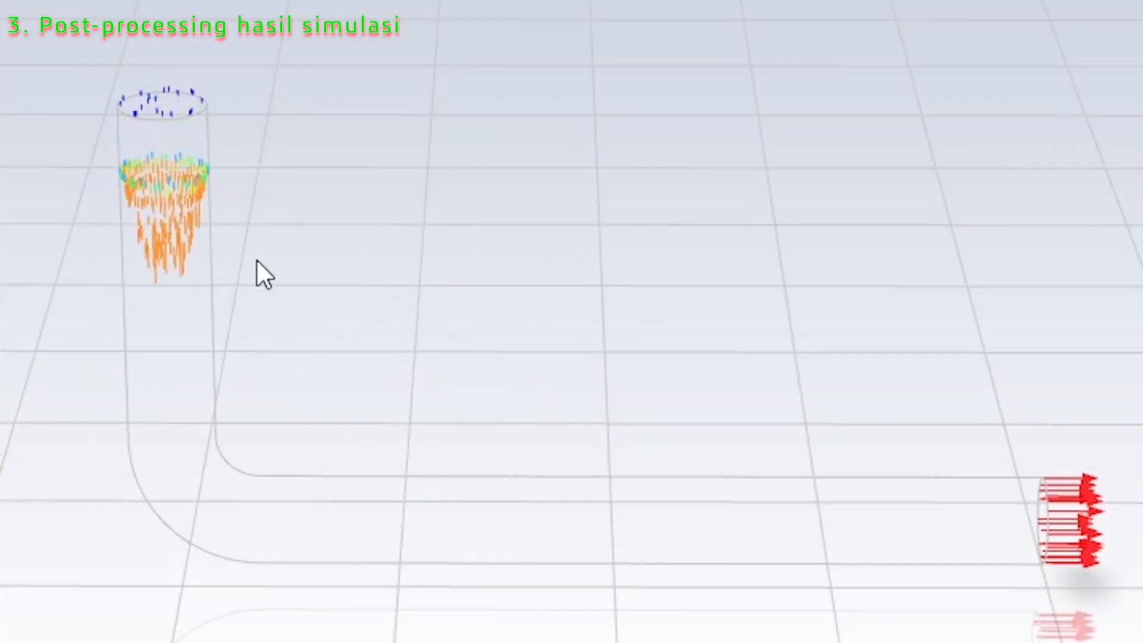
- Examine the animated particle flow through the pipe bend close up and from an oblique angle
{"action": "scroll", "coordinate": [256, 259], "scroll_direction": "up", "scroll_amount": 3}
{"action": "scroll", "coordinate": [219, 341], "scroll_direction": "up", "scroll_amount": 3}
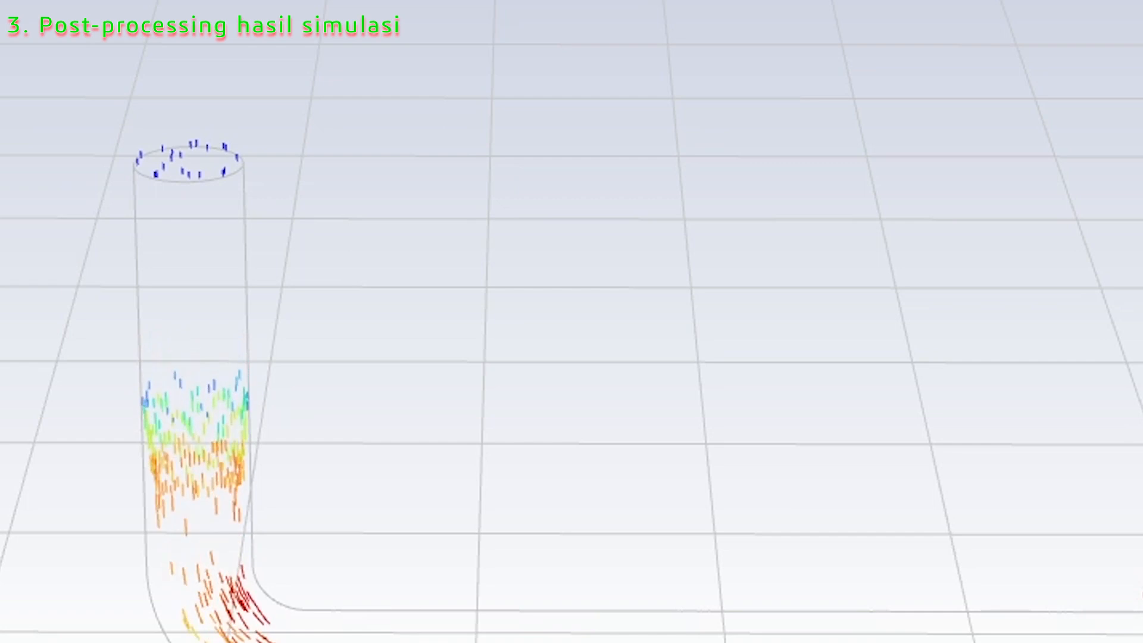
{"action": "left_click_drag", "start_coordinate": [467, 640], "coordinate": [470, 598]}
{"action": "scroll", "coordinate": [804, 639], "scroll_direction": "down", "scroll_amount": 2}
{"action": "scroll", "coordinate": [803, 631], "scroll_direction": "down", "scroll_amount": 3}
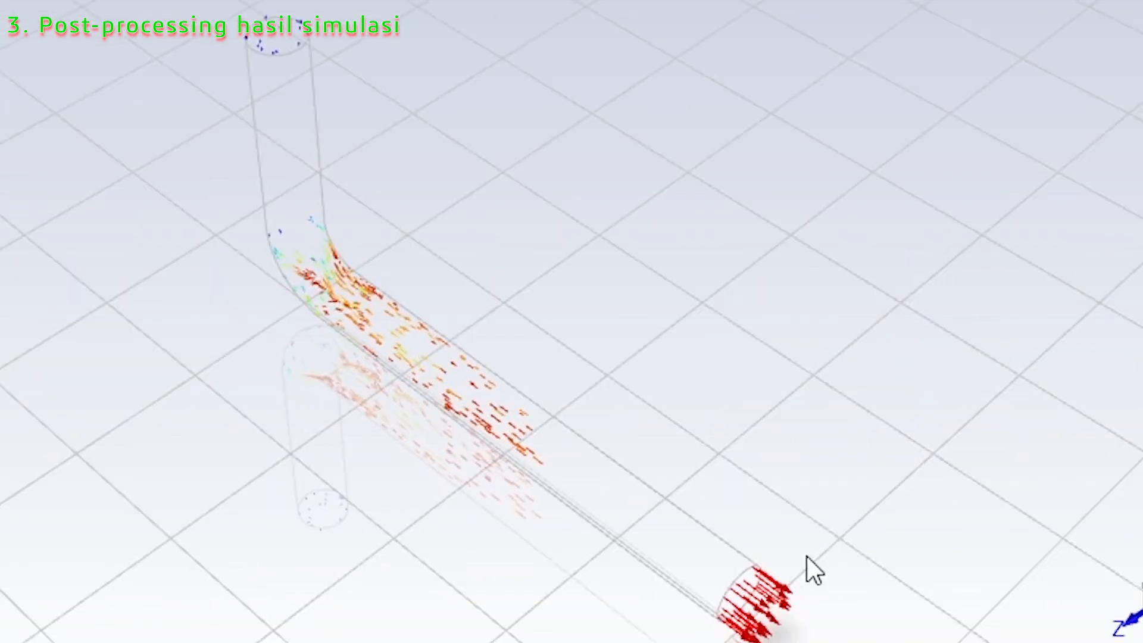